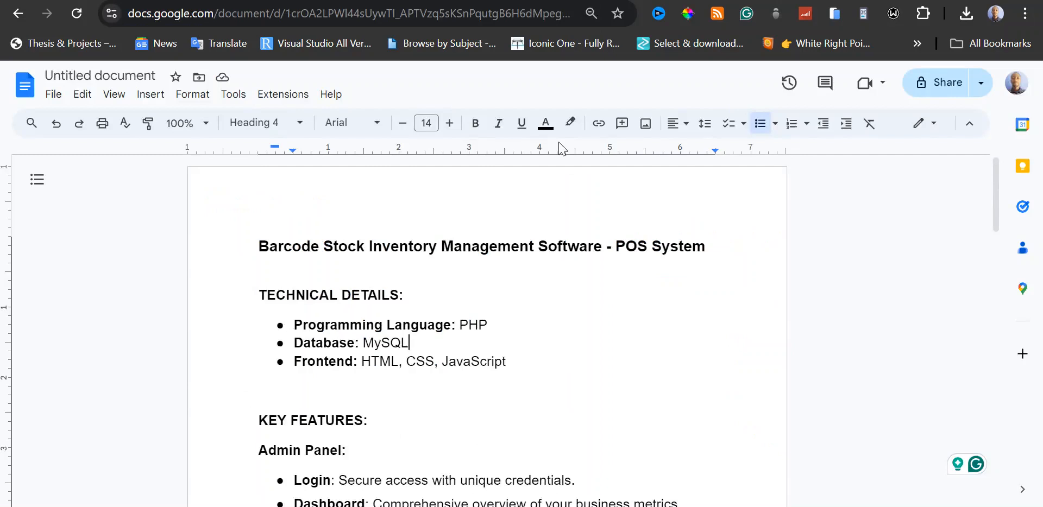
Review the technical details and key features of the POS system in the Google Docs description.
{"action": "left_click", "coordinate": [706, 0]}
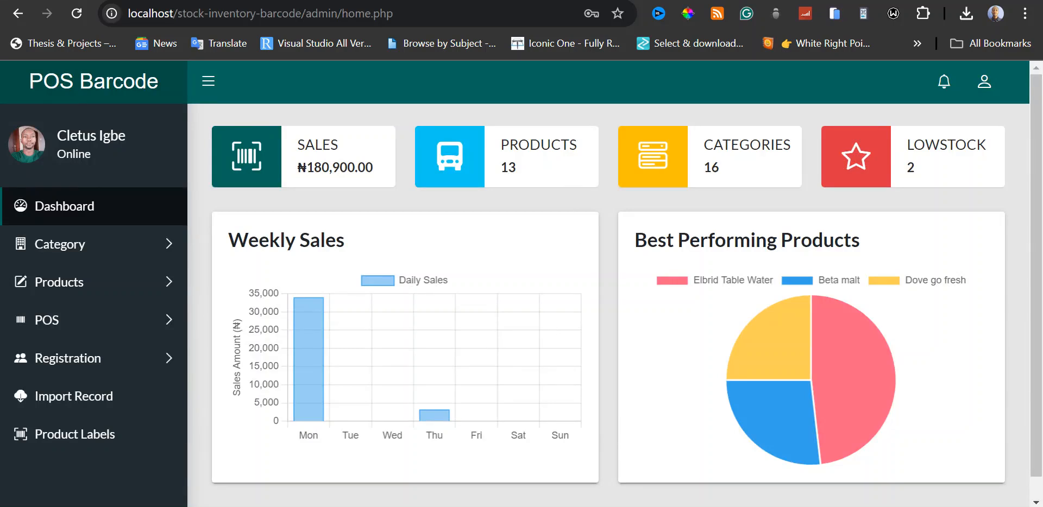
{"action": "left_click", "coordinate": [591, 0]}
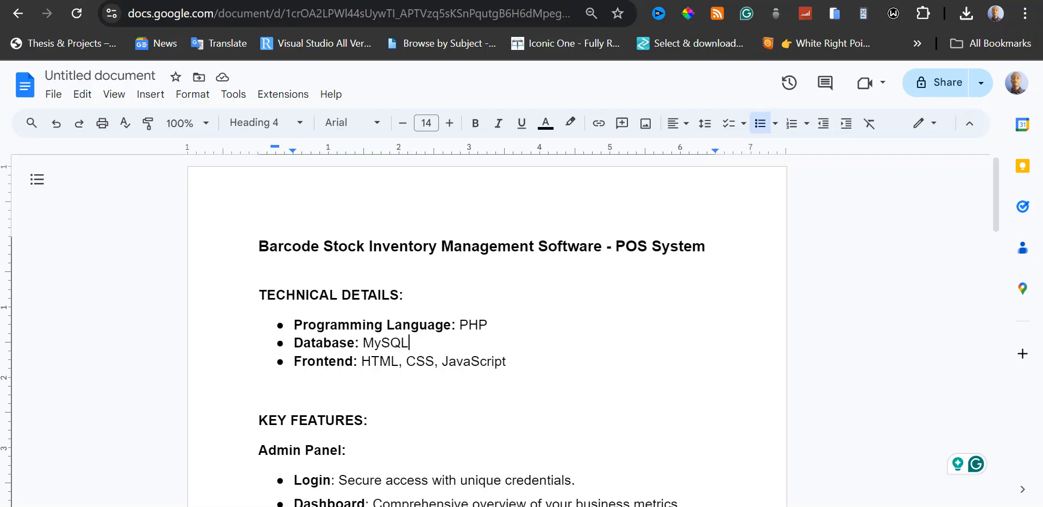
{"action": "scroll", "coordinate": [486, 326], "scroll_direction": "down", "scroll_amount": 2}
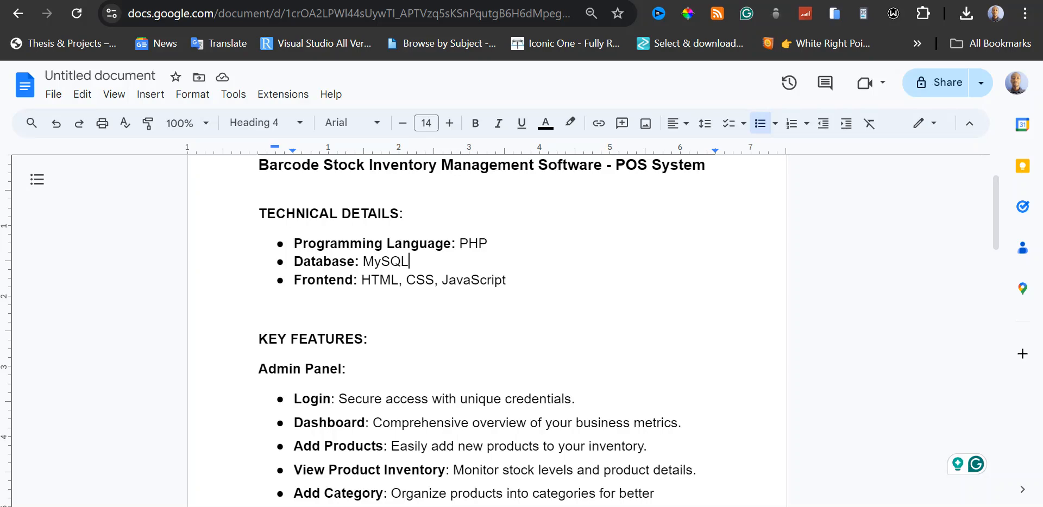
{"action": "scroll", "coordinate": [488, 326], "scroll_direction": "down", "scroll_amount": 3}
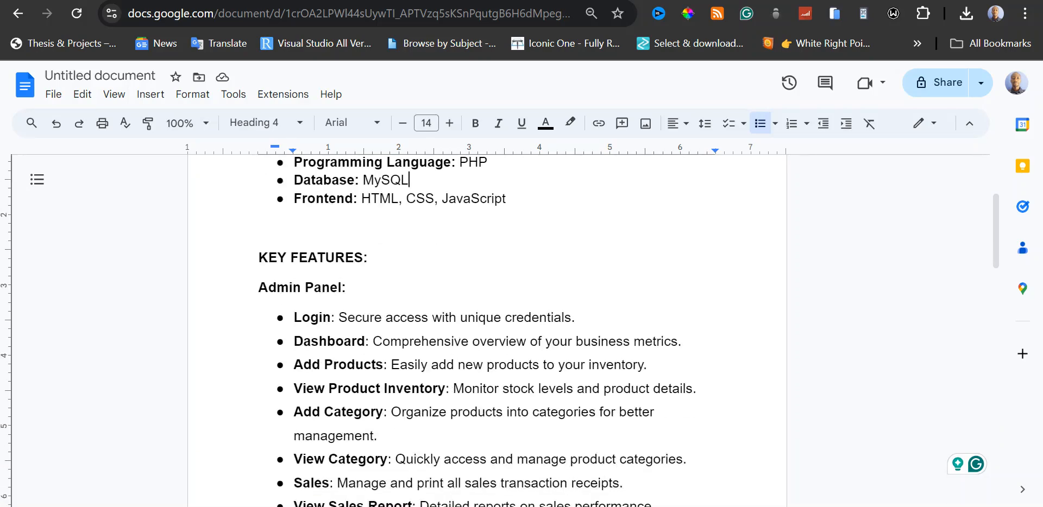
Switch to the POS Barcode admin panel and examine stock quantities and prices in the product inventory list.
{"action": "left_click", "coordinate": [745, 1]}
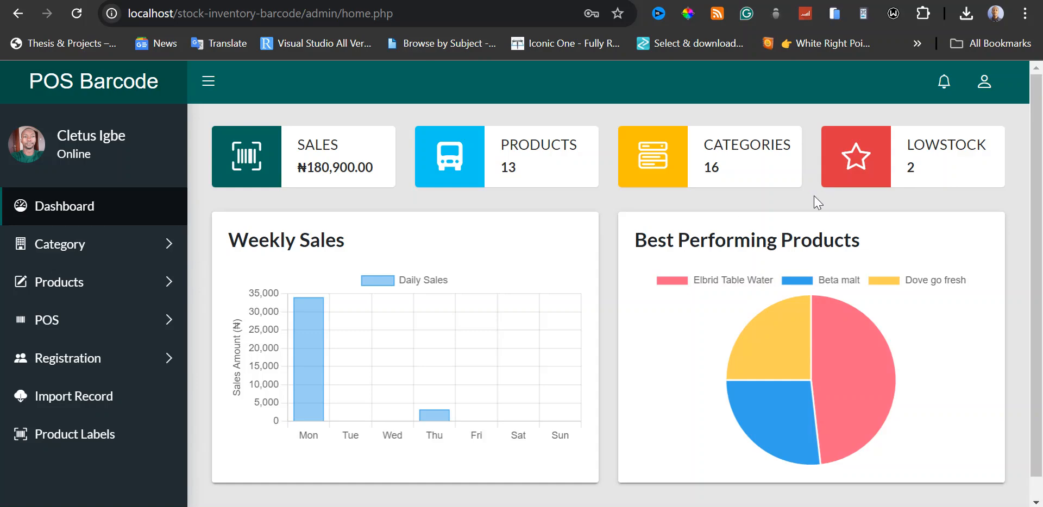
{"action": "left_click", "coordinate": [163, 294]}
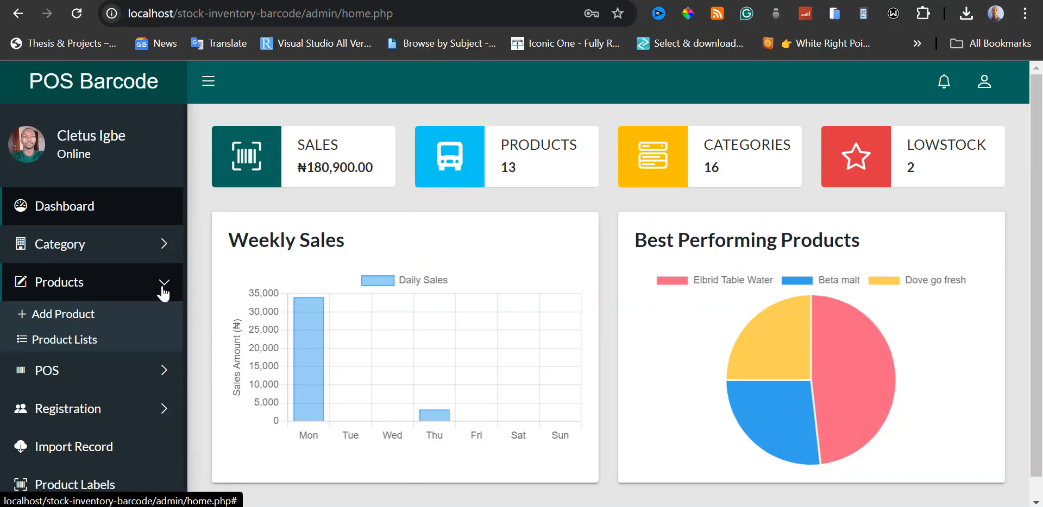
{"action": "left_click", "coordinate": [85, 346]}
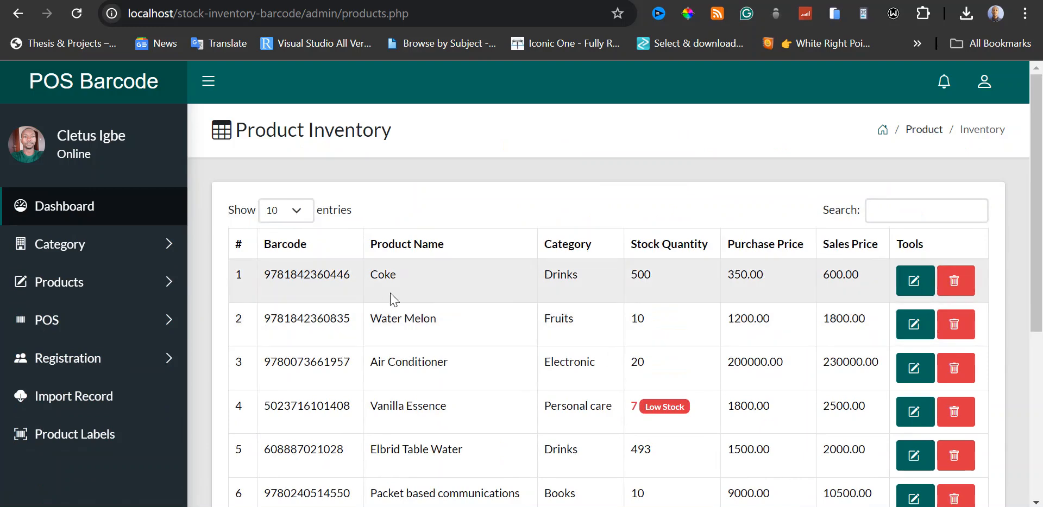
{"action": "scroll", "coordinate": [826, 190], "scroll_direction": "down", "scroll_amount": 3}
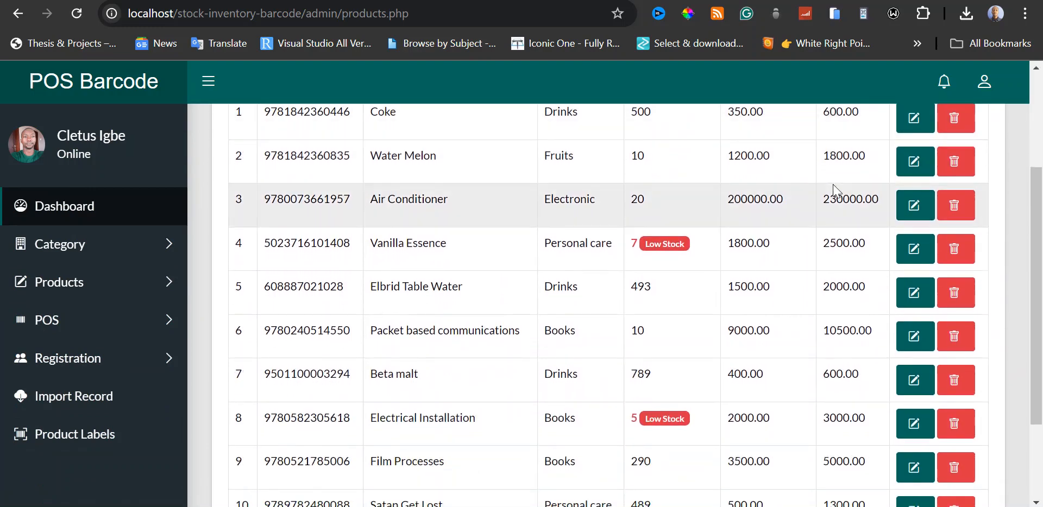
{"action": "scroll", "coordinate": [654, 304], "scroll_direction": "down", "scroll_amount": 2}
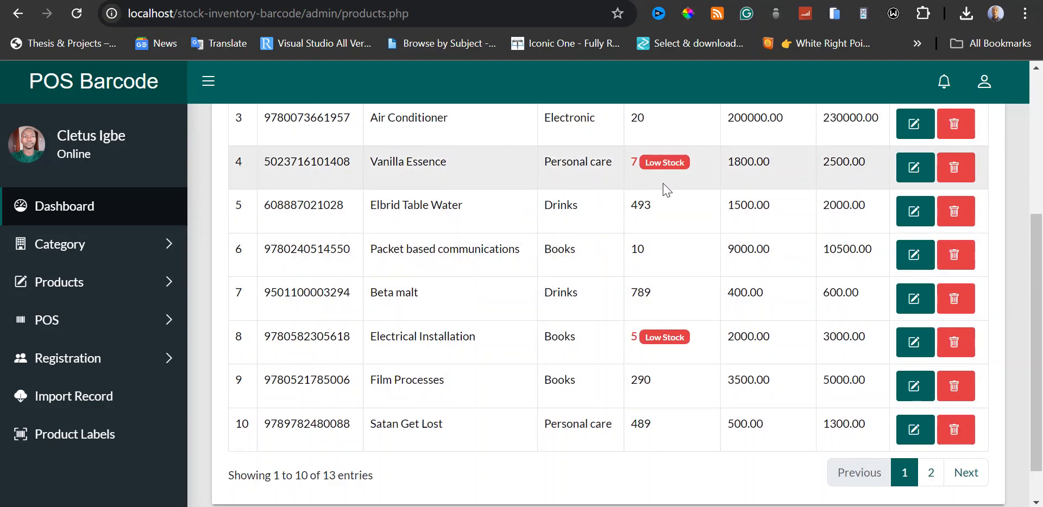
{"action": "scroll", "coordinate": [682, 206], "scroll_direction": "up", "scroll_amount": 2}
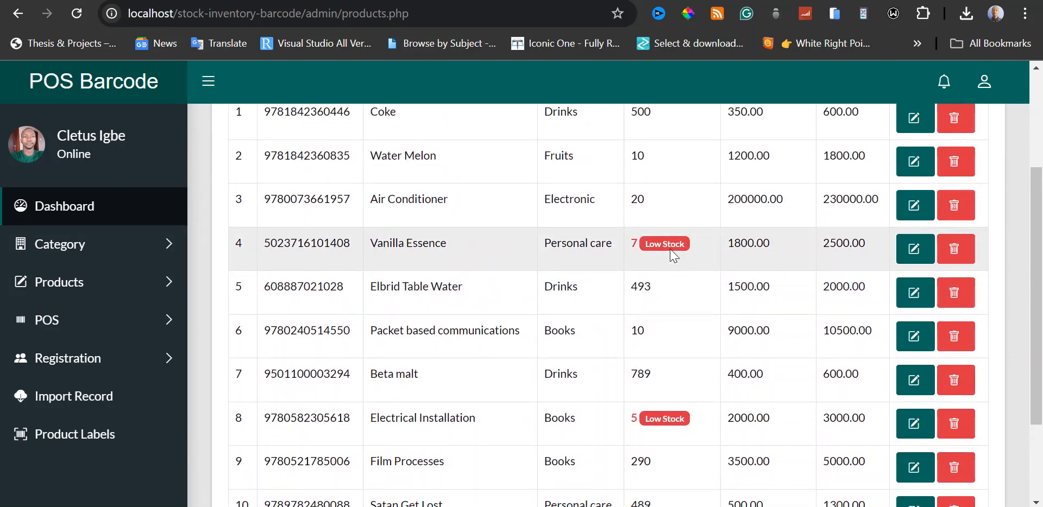
{"action": "scroll", "coordinate": [678, 323], "scroll_direction": "up", "scroll_amount": 3}
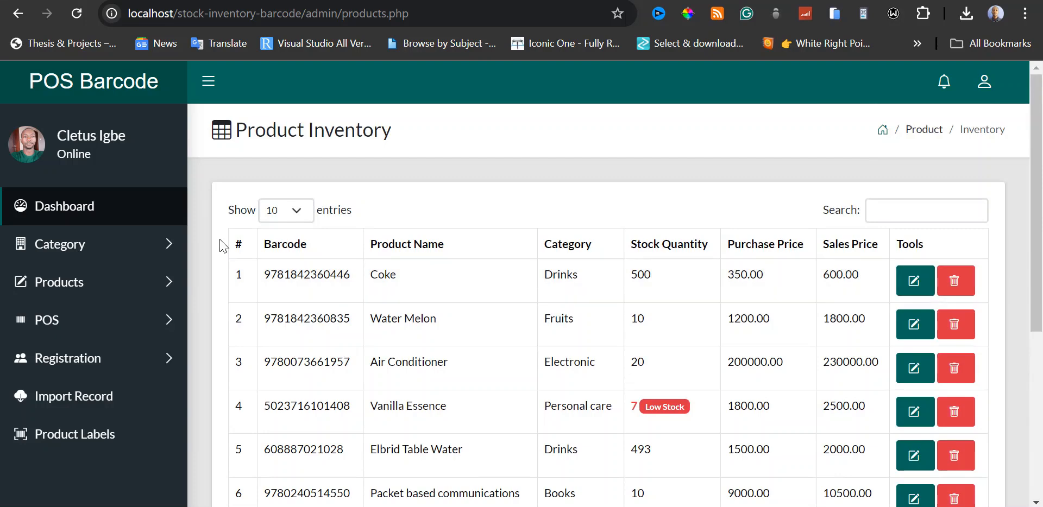
Add a new product category named Test and dismiss the success notice.
{"action": "left_click", "coordinate": [97, 217]}
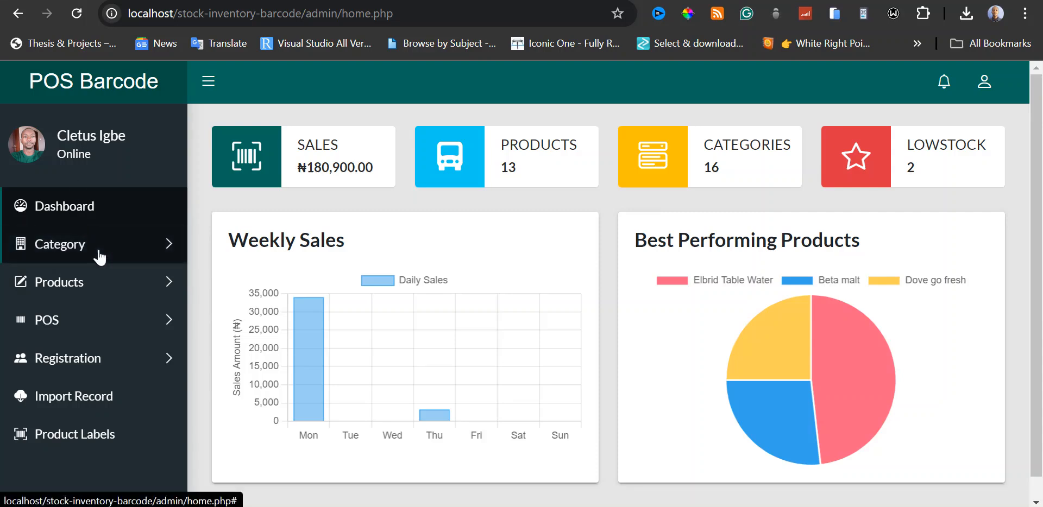
{"action": "left_click", "coordinate": [135, 249]}
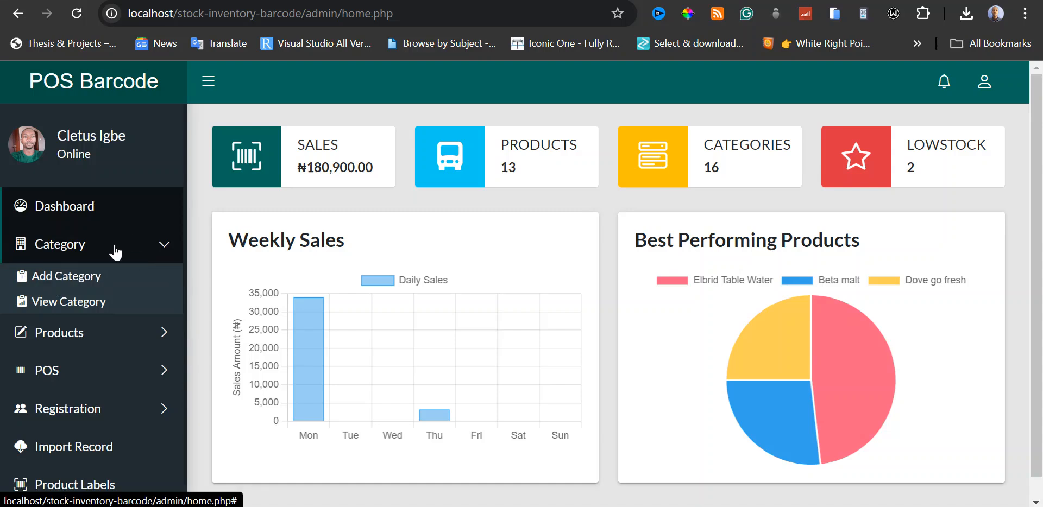
{"action": "left_click", "coordinate": [77, 278]}
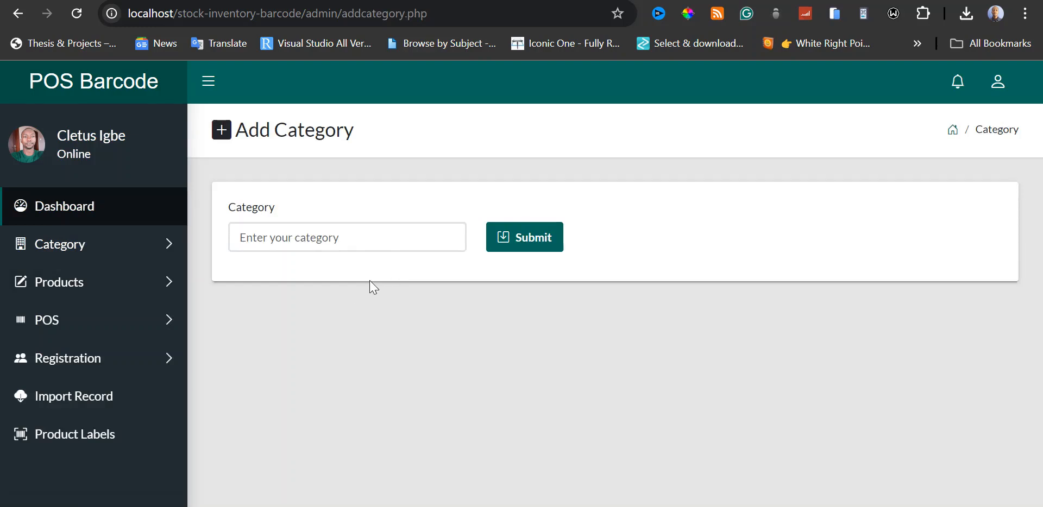
{"action": "left_click", "coordinate": [345, 244]}
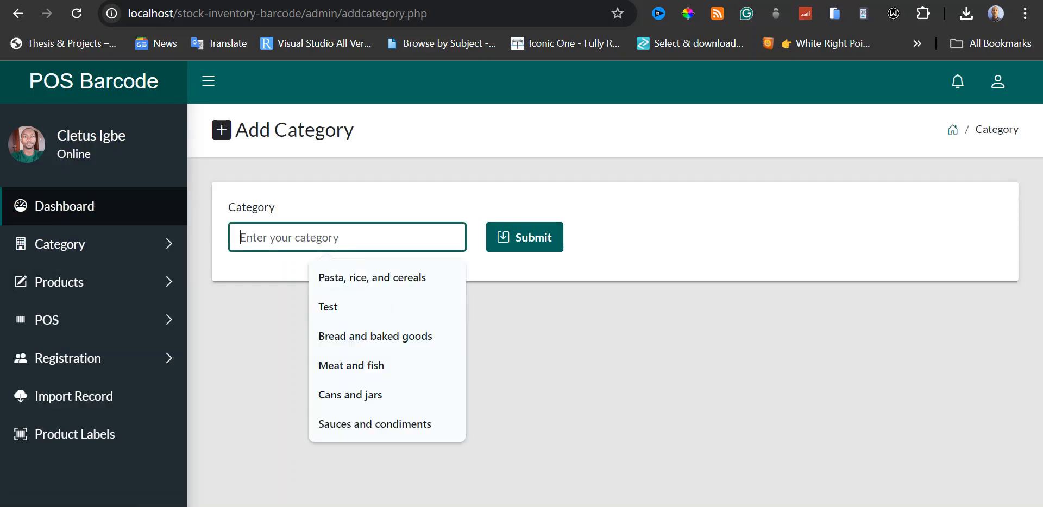
{"action": "left_click", "coordinate": [268, 316]}
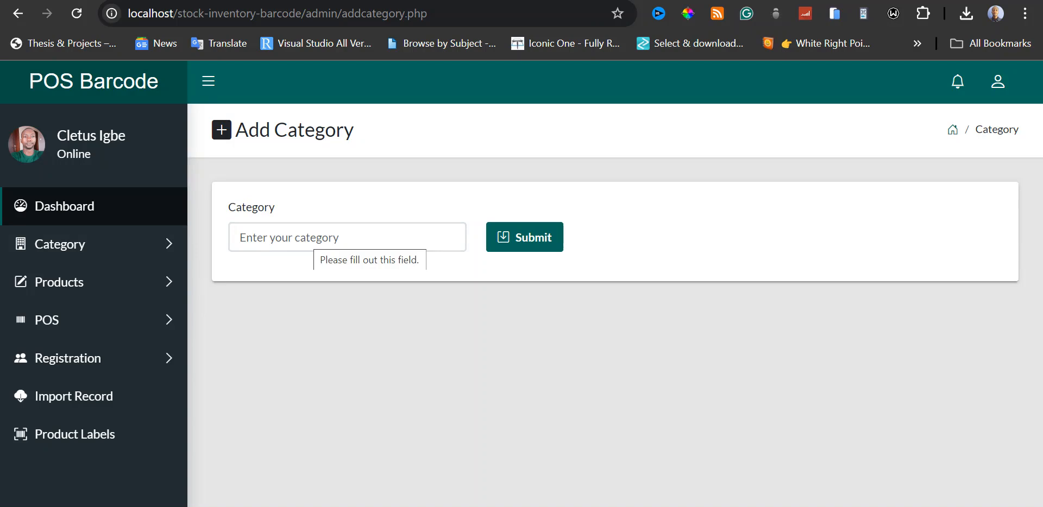
{"action": "left_click", "coordinate": [313, 238]}
{"action": "left_click", "coordinate": [269, 327]}
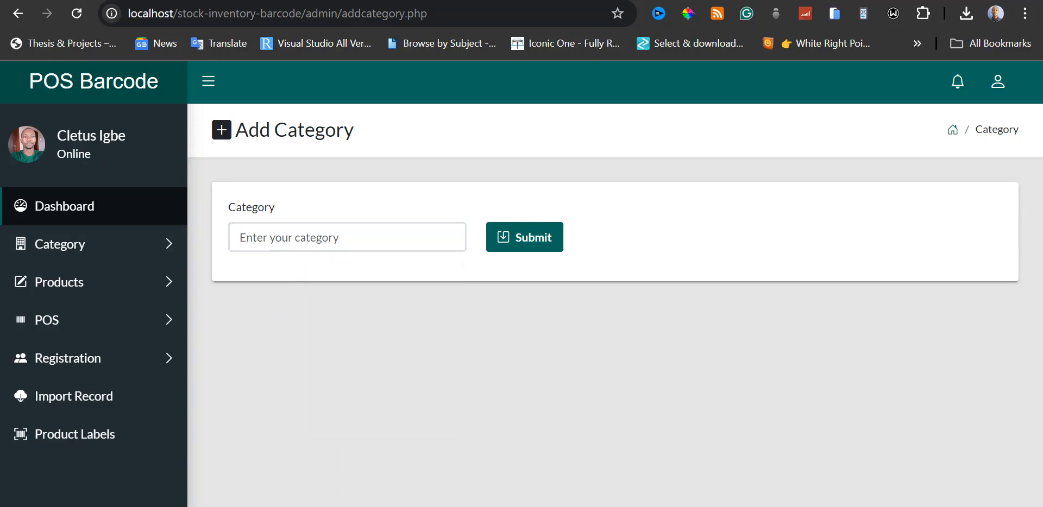
{"action": "left_click", "coordinate": [309, 239]}
{"action": "type", "text": "Test"}
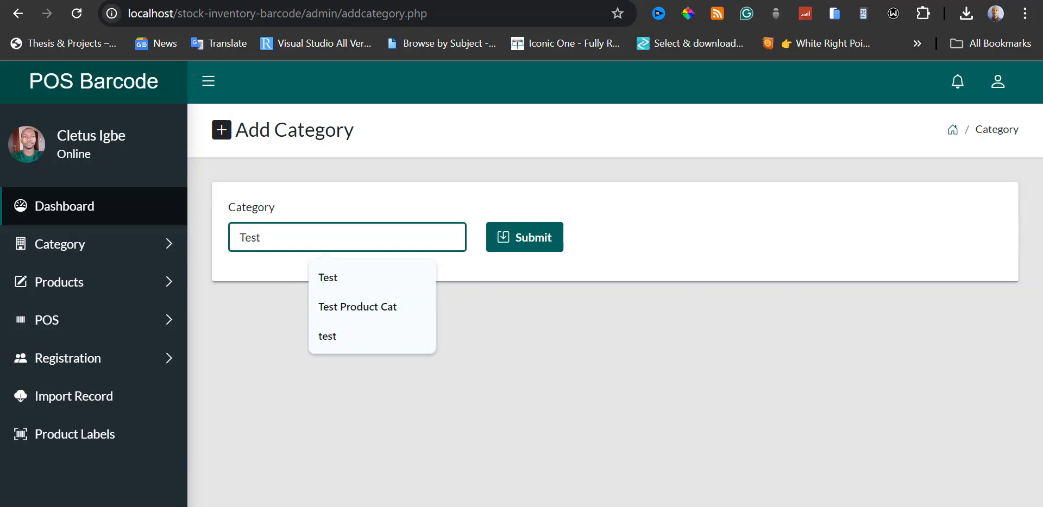
{"action": "left_click", "coordinate": [267, 312]}
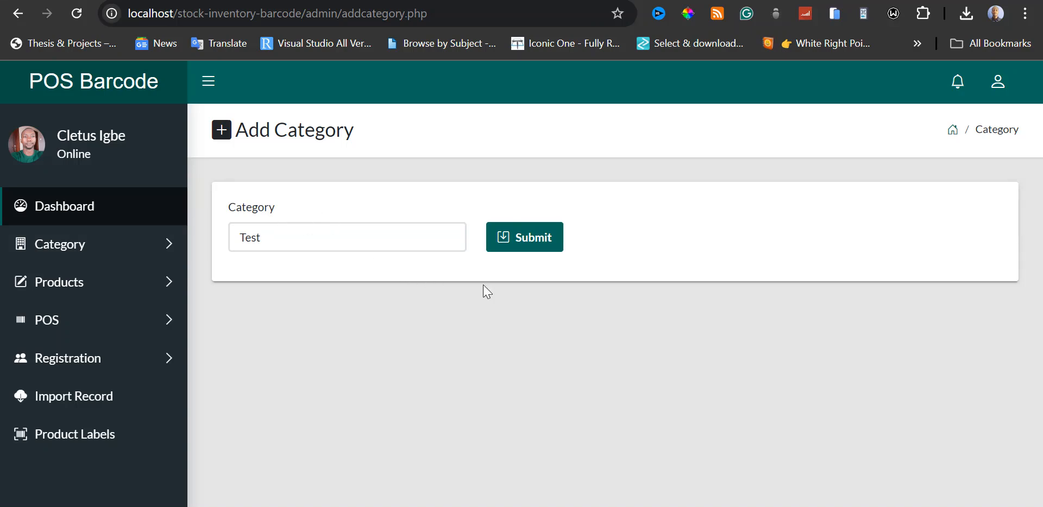
{"action": "left_click", "coordinate": [526, 250]}
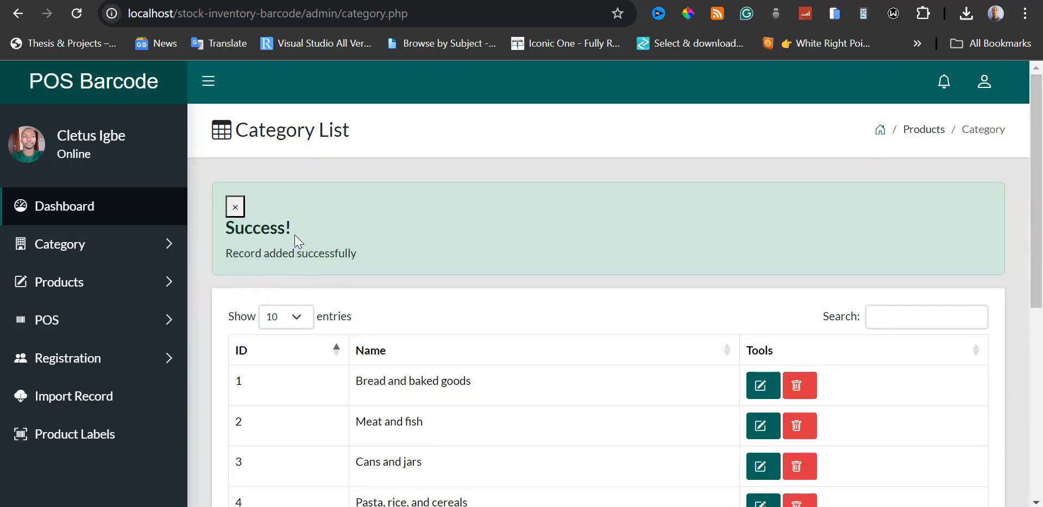
{"action": "left_click", "coordinate": [235, 208]}
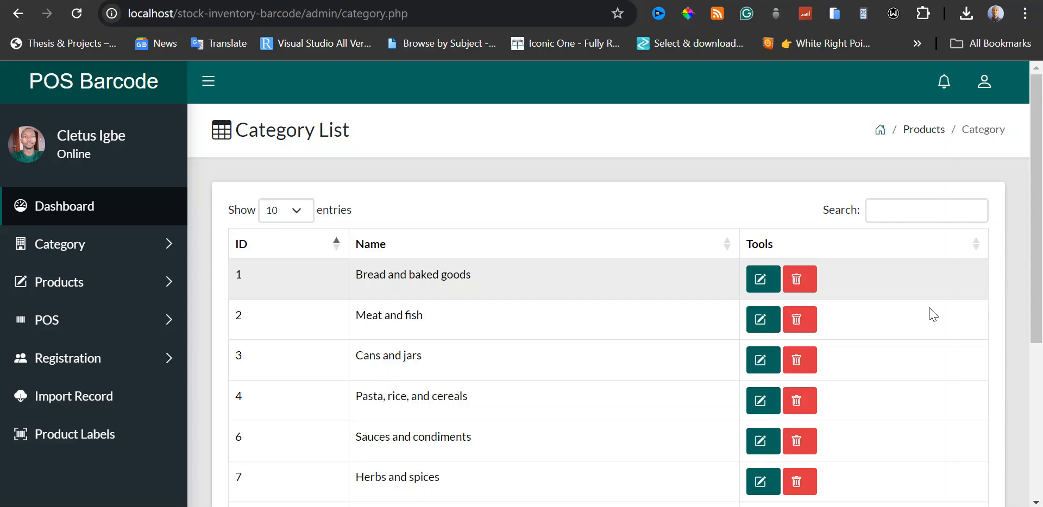
Examine the second page of the category list to locate the Test category.
{"action": "left_click_drag", "start_coordinate": [1037, 209], "coordinate": [962, 348]}
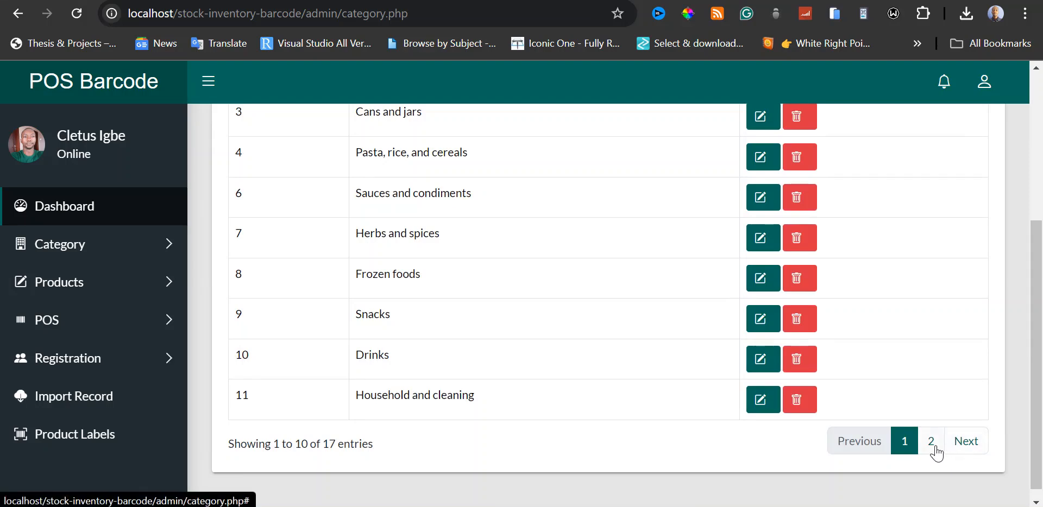
{"action": "left_click", "coordinate": [969, 443]}
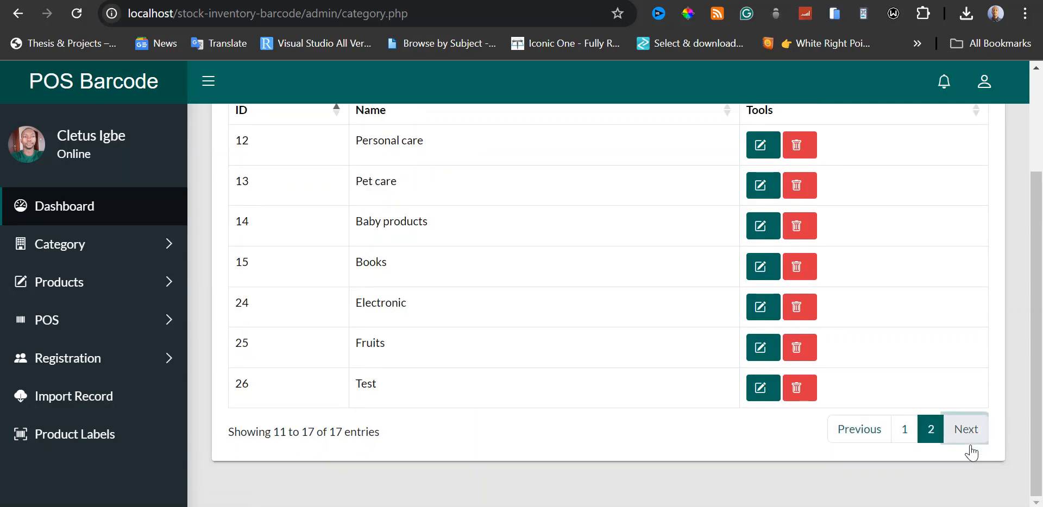
{"action": "scroll", "coordinate": [864, 428], "scroll_direction": "up", "scroll_amount": 1}
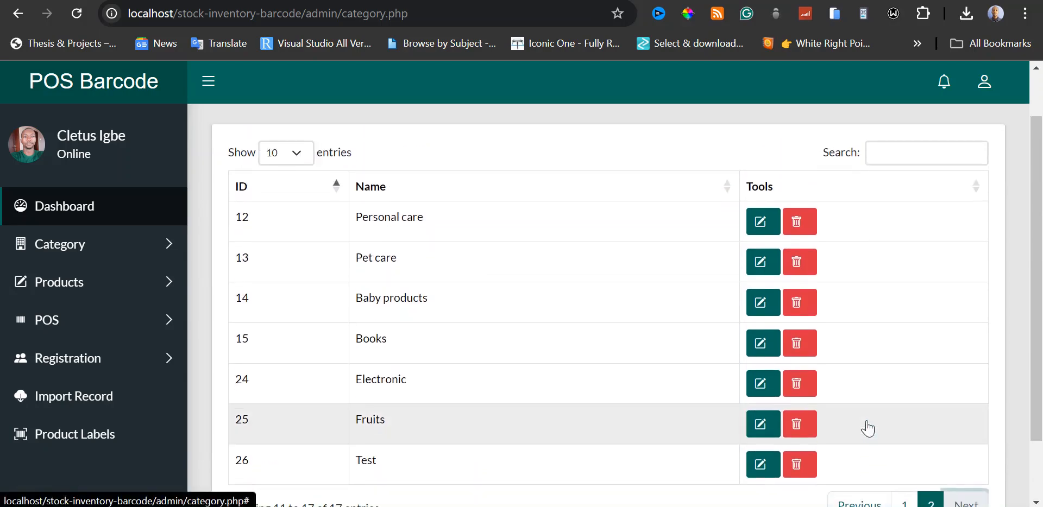
{"action": "scroll", "coordinate": [865, 426], "scroll_direction": "down", "scroll_amount": 1}
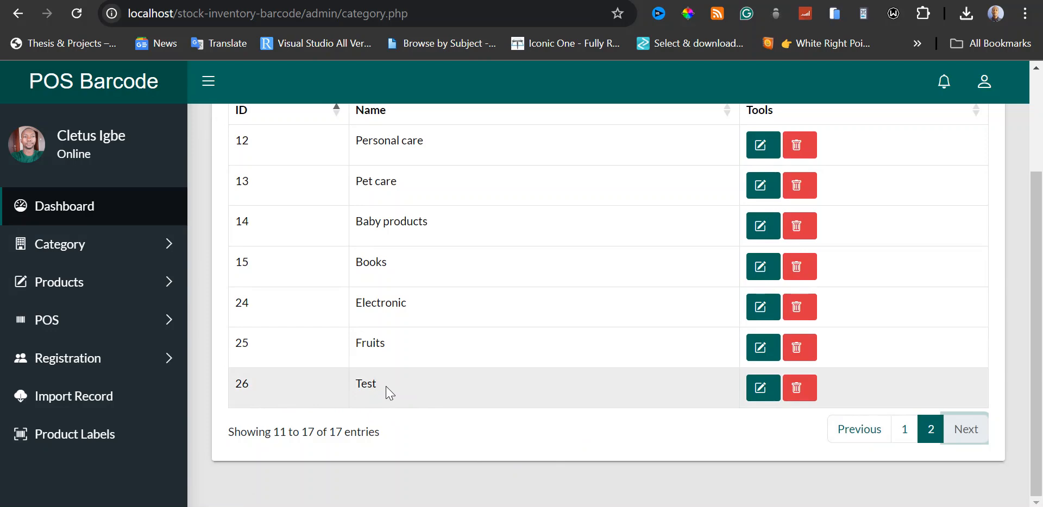
{"action": "left_click_drag", "start_coordinate": [383, 386], "coordinate": [353, 387]}
{"action": "left_click", "coordinate": [462, 392]}
{"action": "scroll", "coordinate": [498, 411], "scroll_direction": "up", "scroll_amount": 2}
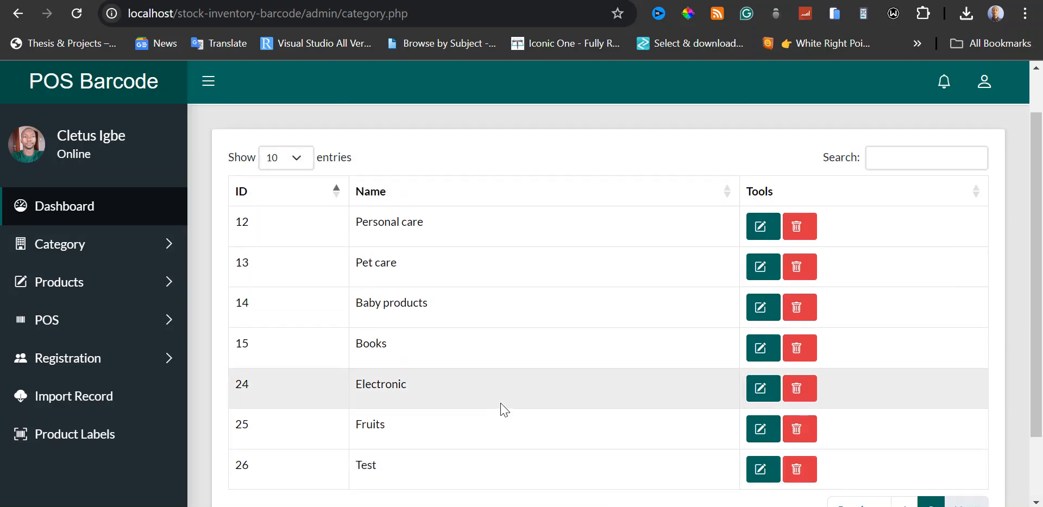
{"action": "scroll", "coordinate": [500, 354], "scroll_direction": "down", "scroll_amount": 1}
{"action": "scroll", "coordinate": [496, 349], "scroll_direction": "up", "scroll_amount": 1}
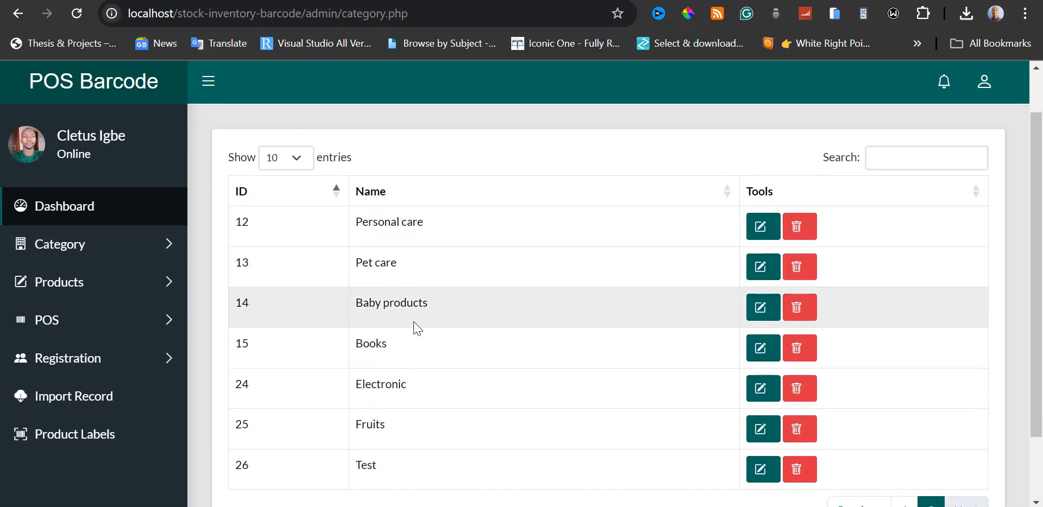
{"action": "scroll", "coordinate": [429, 345], "scroll_direction": "down", "scroll_amount": 2}
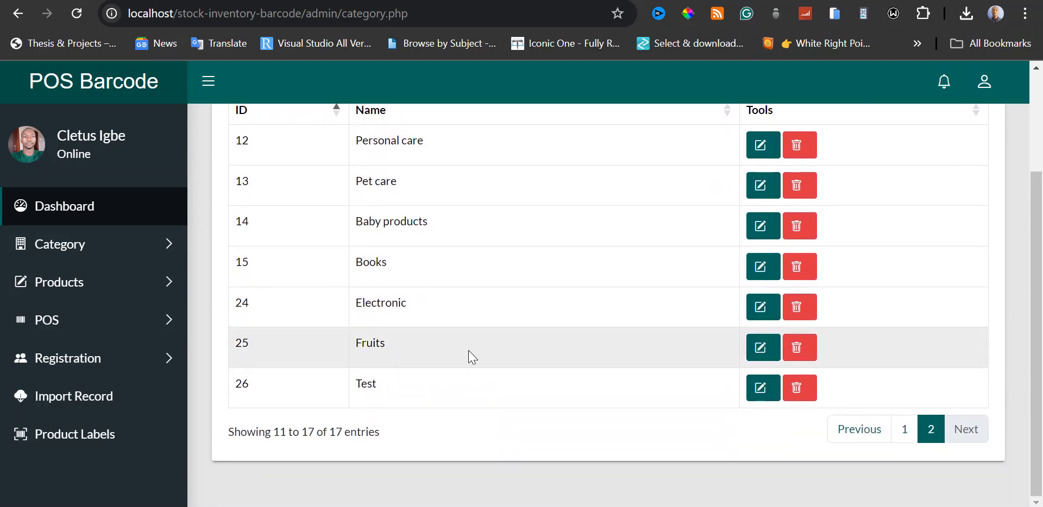
{"action": "scroll", "coordinate": [506, 354], "scroll_direction": "up", "scroll_amount": 2}
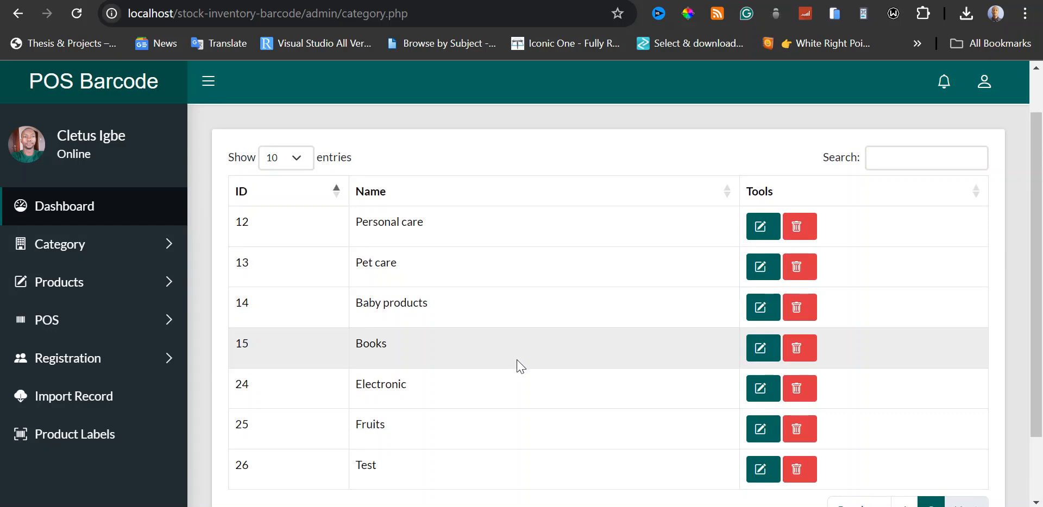
{"action": "scroll", "coordinate": [518, 367], "scroll_direction": "down", "scroll_amount": 2}
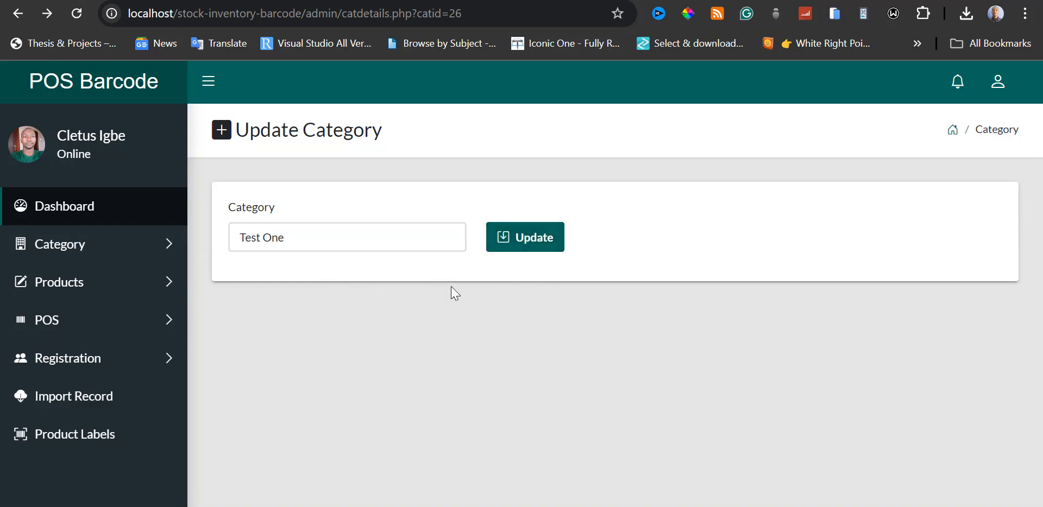
Delete the Test One category from the second page of the category list and dismiss the success notice.
{"action": "left_click", "coordinate": [169, 249]}
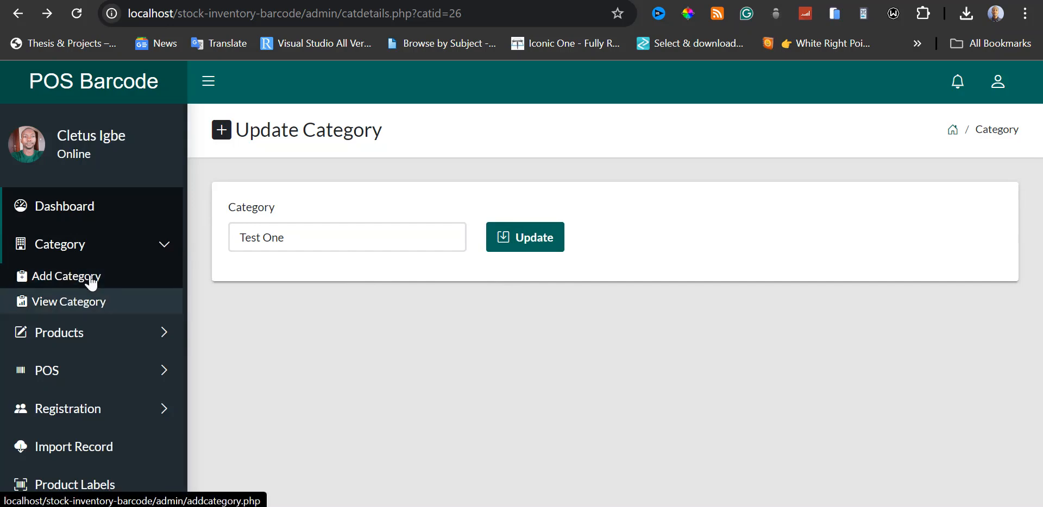
{"action": "left_click", "coordinate": [86, 304]}
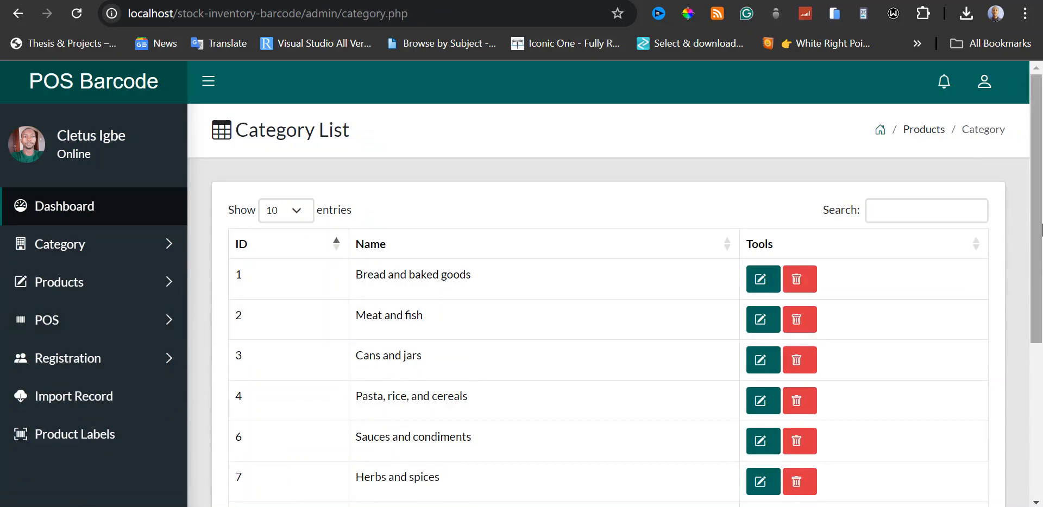
{"action": "left_click_drag", "start_coordinate": [1036, 262], "coordinate": [1039, 415]}
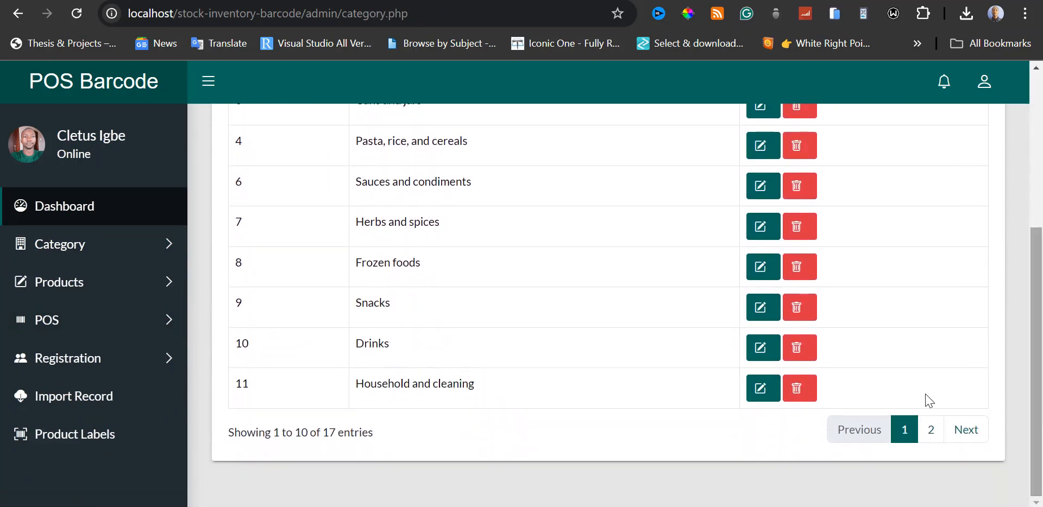
{"action": "left_click", "coordinate": [953, 430]}
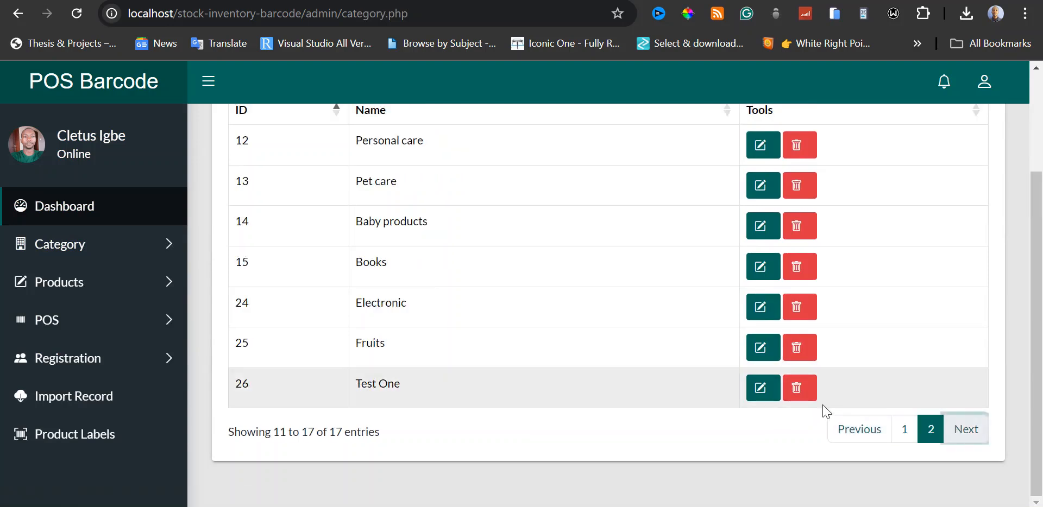
{"action": "left_click", "coordinate": [798, 390]}
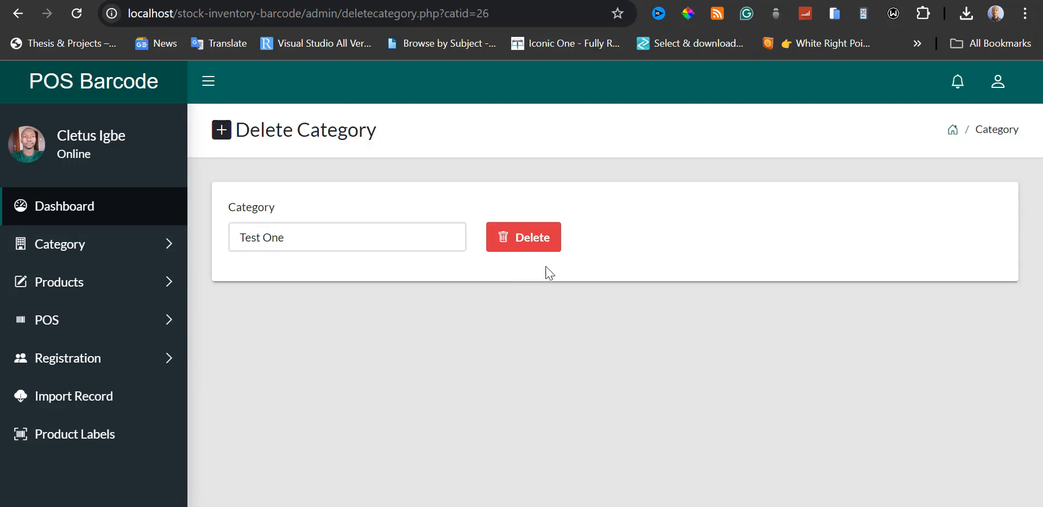
{"action": "left_click", "coordinate": [524, 246]}
{"action": "left_click", "coordinate": [524, 244]}
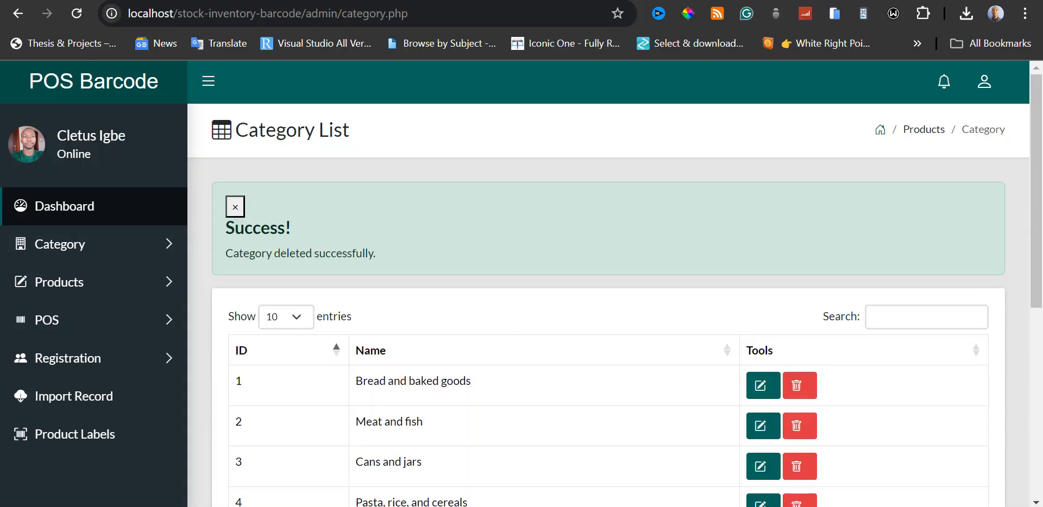
{"action": "left_click", "coordinate": [235, 208]}
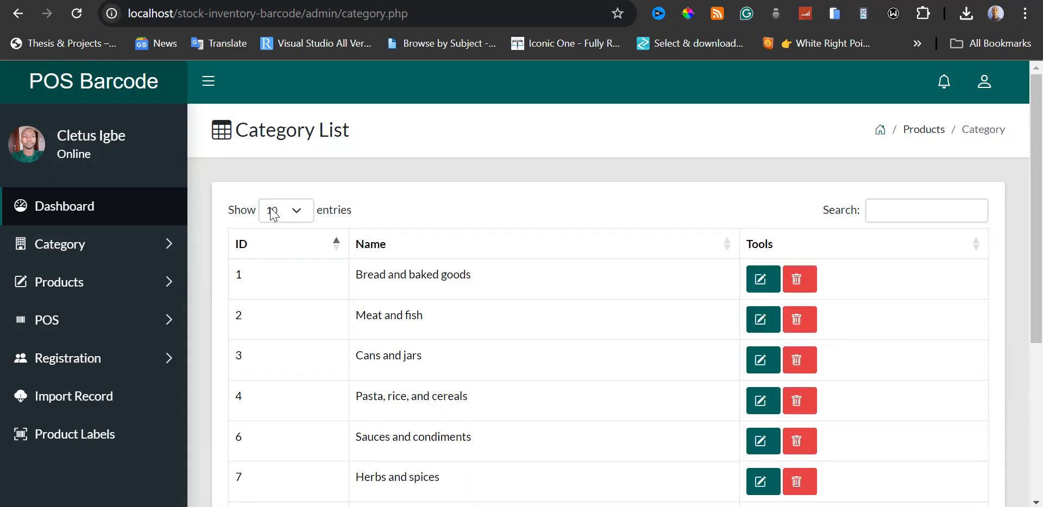
Check the second page of the category list for the deleted Test One category.
{"action": "scroll", "coordinate": [1033, 221], "scroll_direction": "down", "scroll_amount": 5}
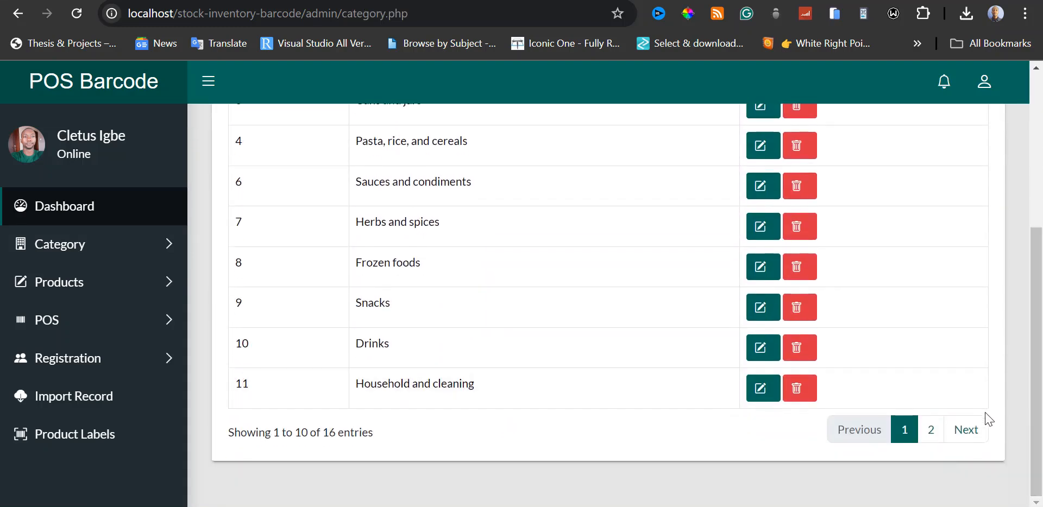
{"action": "left_click", "coordinate": [967, 432]}
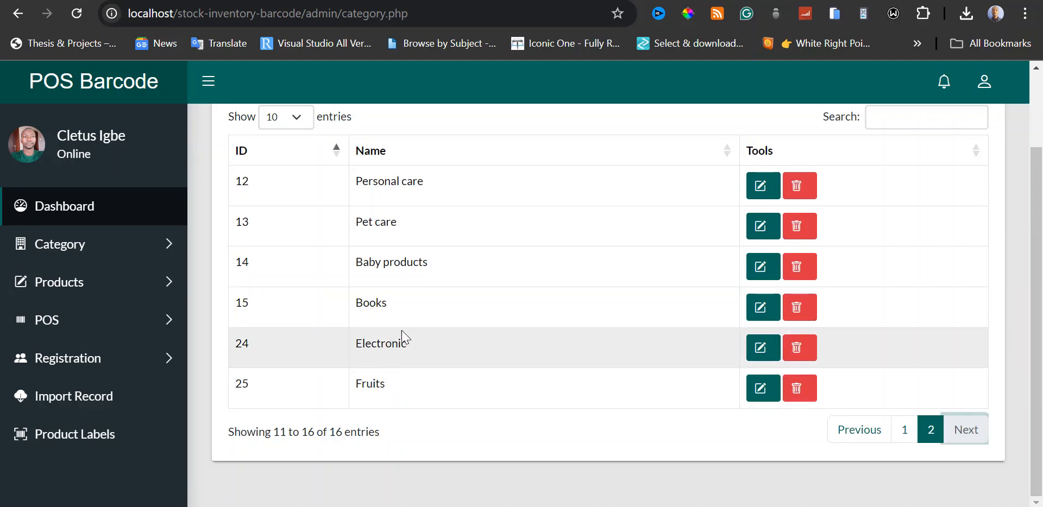
{"action": "scroll", "coordinate": [283, 266], "scroll_direction": "up", "scroll_amount": 2}
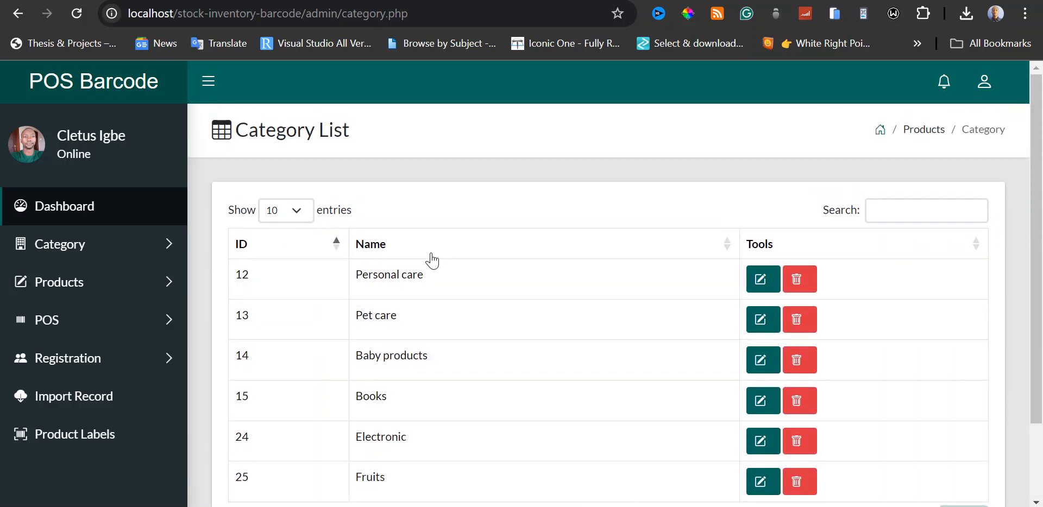
Open the Add Product form and review its fields and the available category options without choosing one.
{"action": "left_click", "coordinate": [158, 290]}
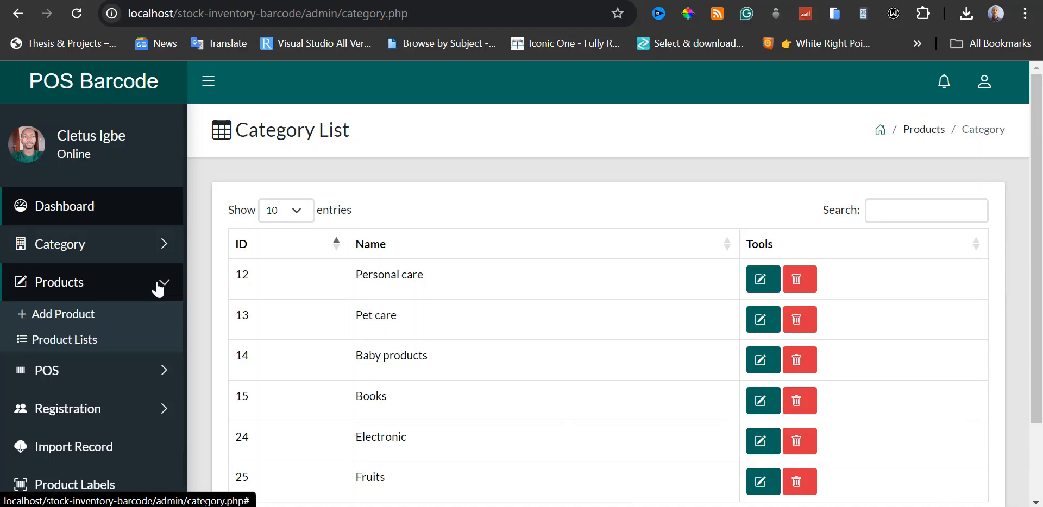
{"action": "left_click", "coordinate": [80, 320]}
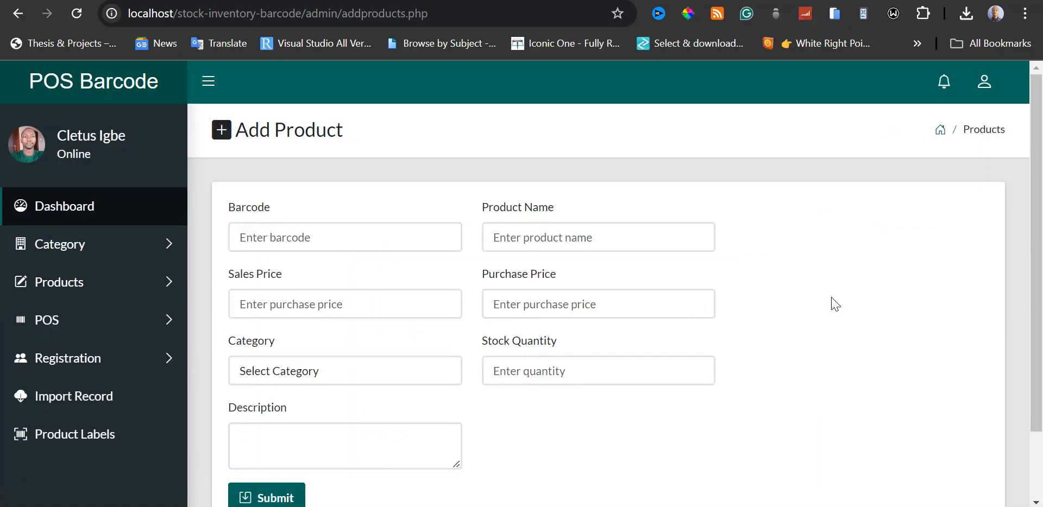
{"action": "scroll", "coordinate": [833, 302], "scroll_direction": "down", "scroll_amount": 2}
{"action": "scroll", "coordinate": [837, 302], "scroll_direction": "up", "scroll_amount": 2}
{"action": "scroll", "coordinate": [842, 292], "scroll_direction": "up", "scroll_amount": 2}
{"action": "left_click", "coordinate": [359, 377]}
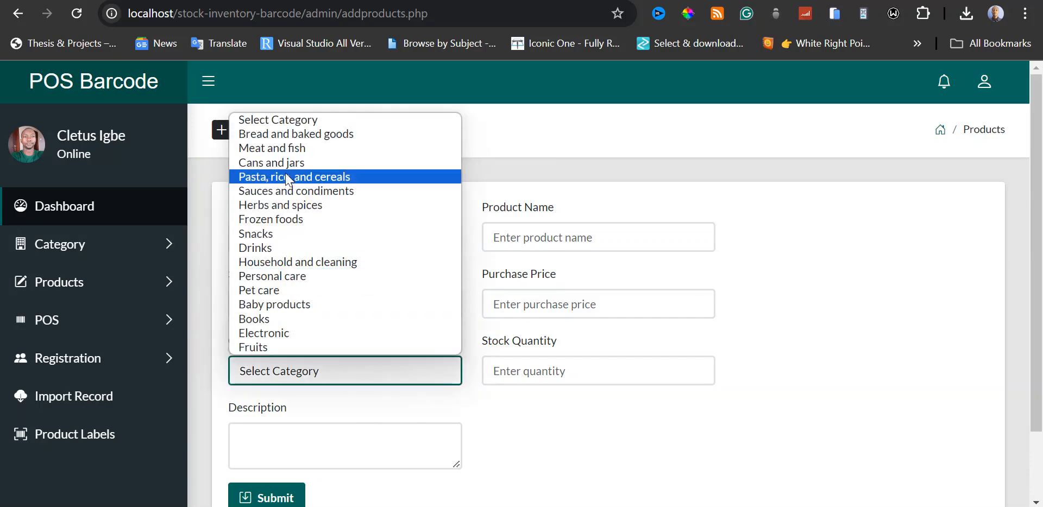
{"action": "left_click", "coordinate": [494, 414]}
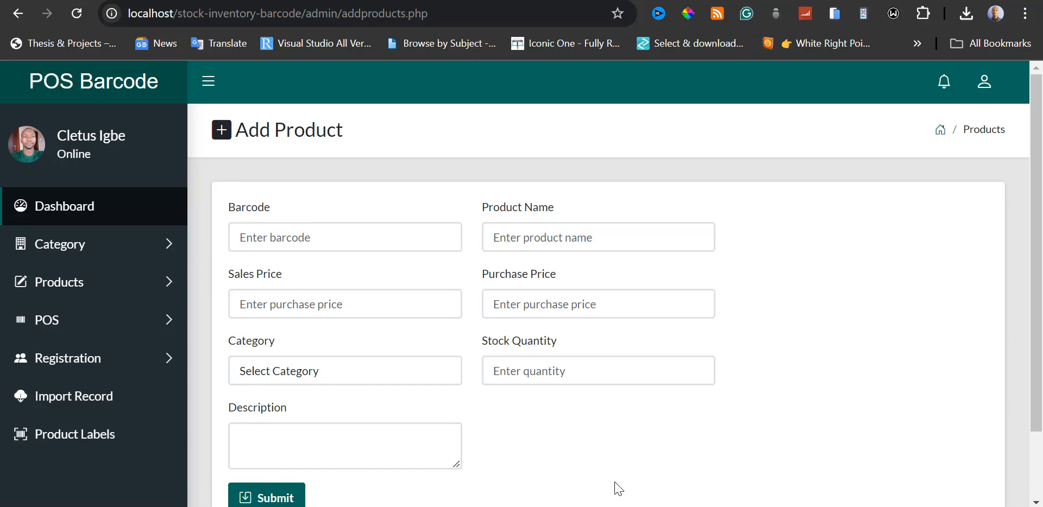
Switch to the photo viewer to view Barcode reader.jpg and Barcode reader 2.jpg, and return to the Add Product form.
{"action": "mouse_move", "coordinate": [611, 506]}
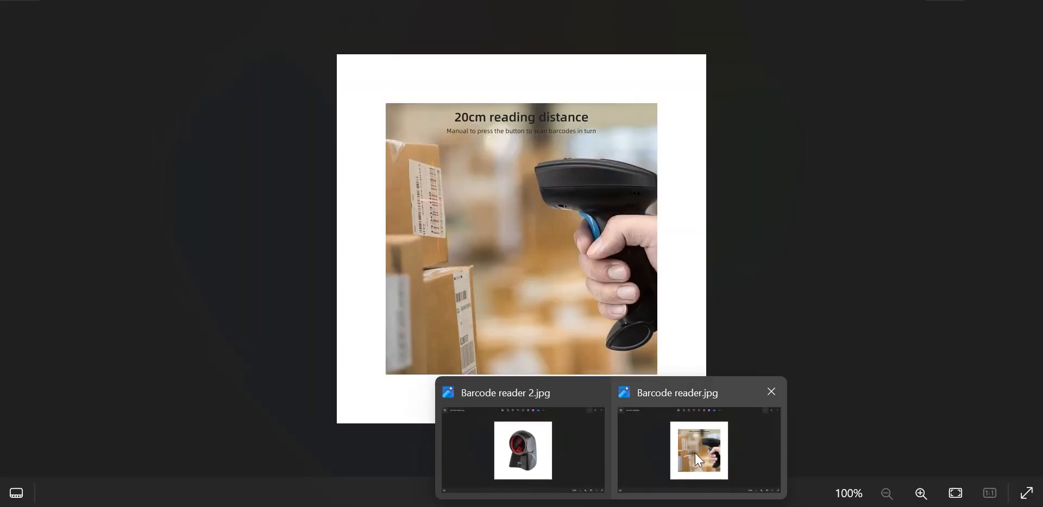
{"action": "left_click", "coordinate": [694, 455]}
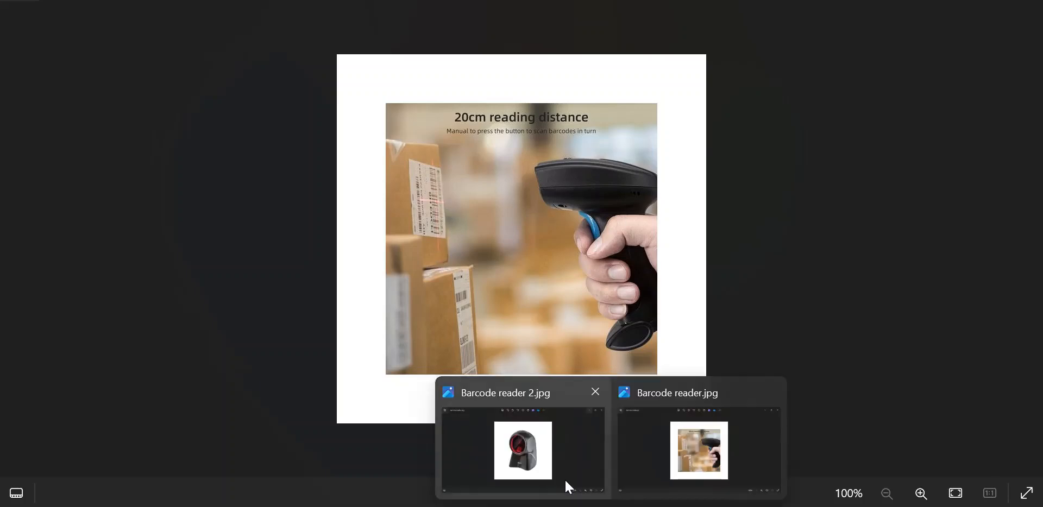
{"action": "left_click", "coordinate": [563, 472]}
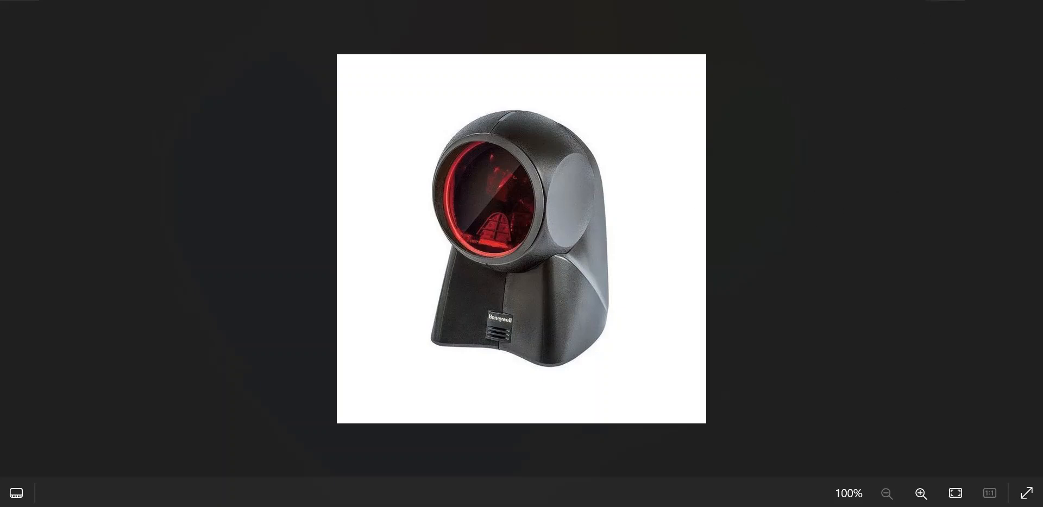
{"action": "key", "text": "Right"}
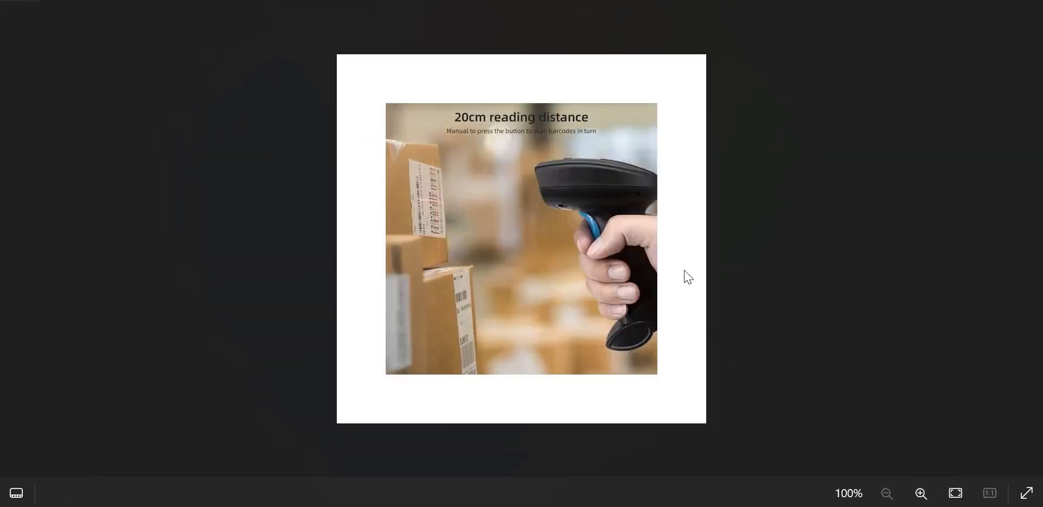
{"action": "left_click", "coordinate": [945, 0]}
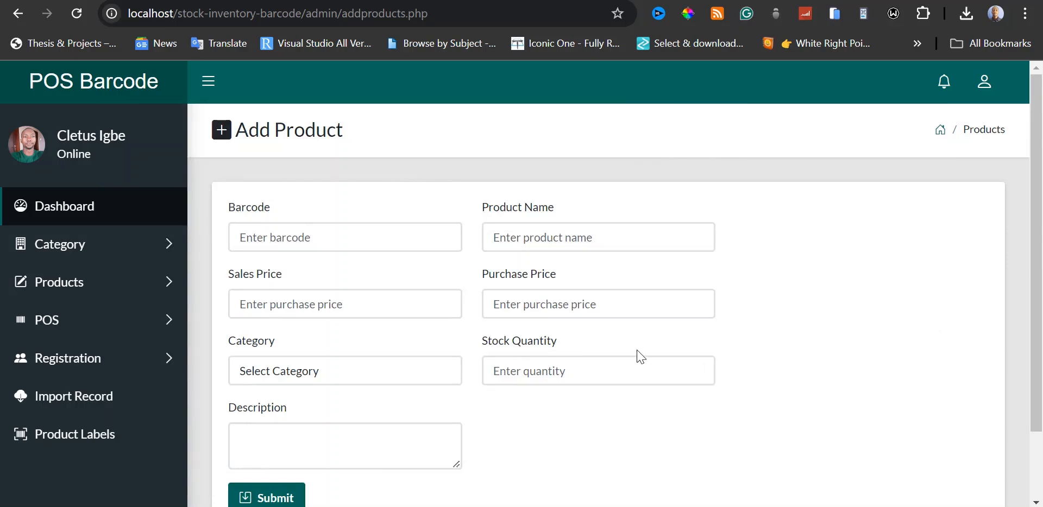
{"action": "scroll", "coordinate": [694, 363], "scroll_direction": "down", "scroll_amount": 2}
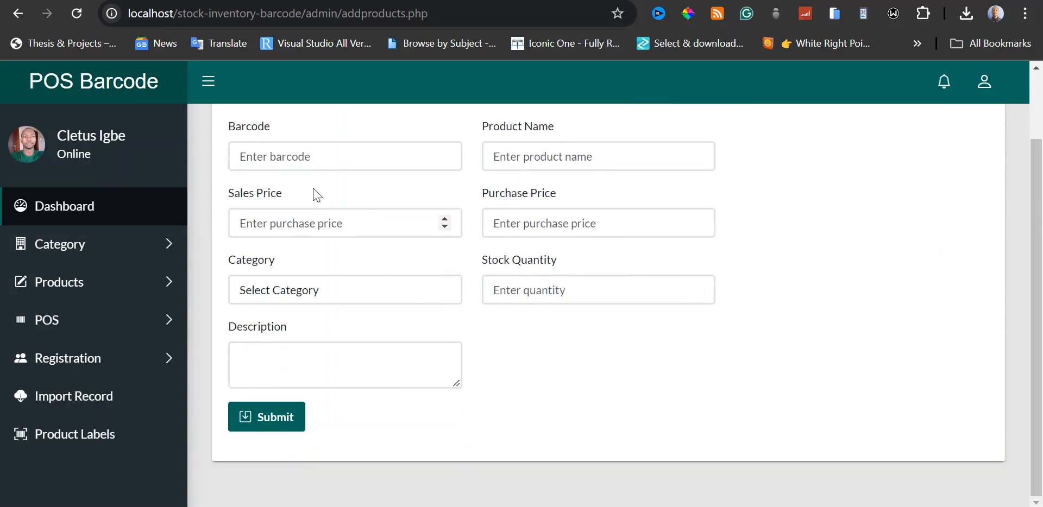
{"action": "scroll", "coordinate": [432, 251], "scroll_direction": "up", "scroll_amount": 2}
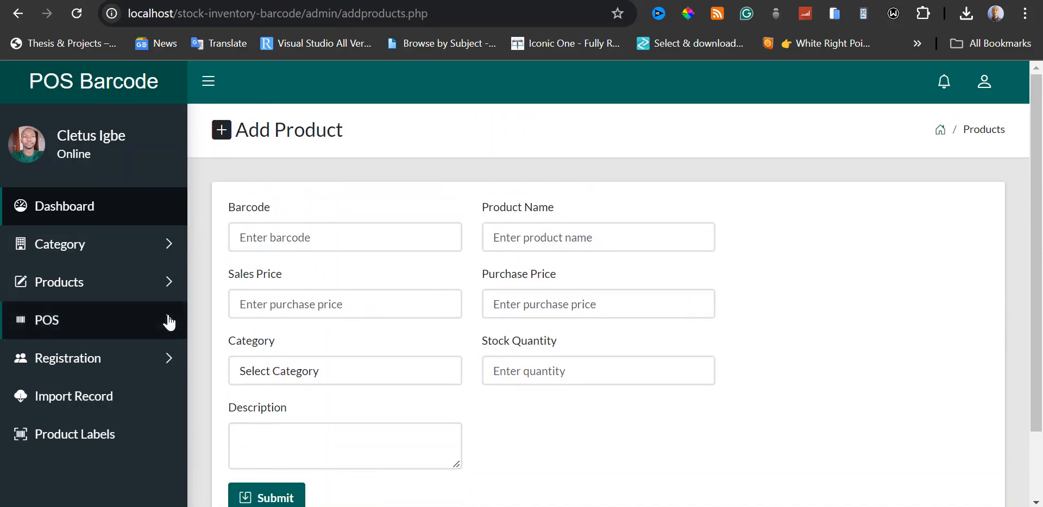
Open the product inventory list and look over its first entries.
{"action": "left_click", "coordinate": [158, 293]}
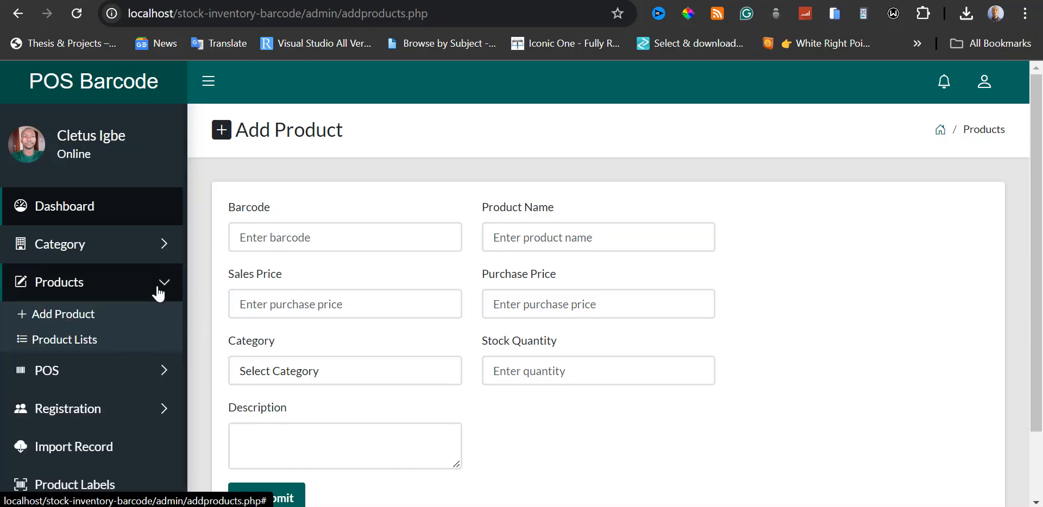
{"action": "left_click", "coordinate": [89, 345]}
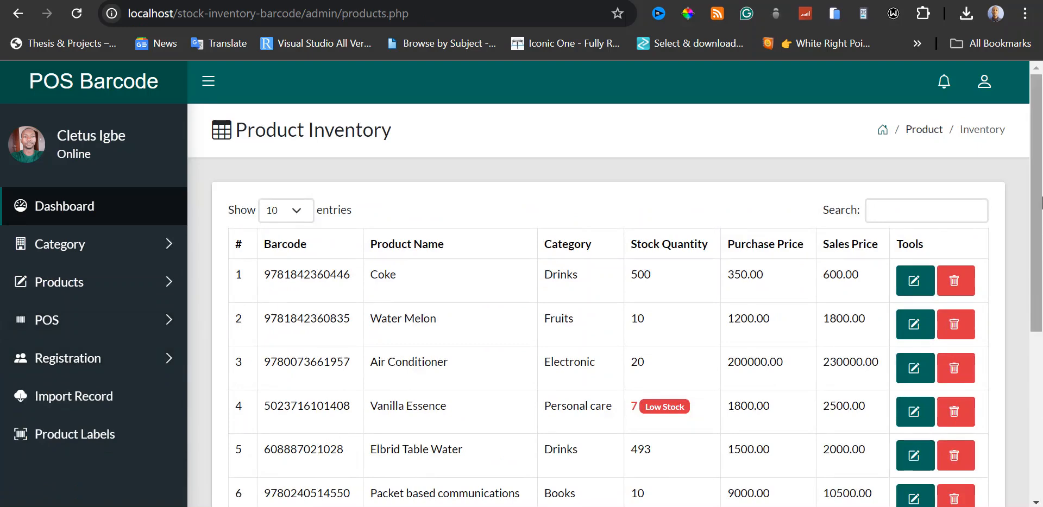
{"action": "scroll", "coordinate": [1040, 225], "scroll_direction": "down", "scroll_amount": 1}
{"action": "mouse_move", "coordinate": [1040, 240]}
{"action": "left_mouse_down"}
{"action": "mouse_move", "coordinate": [1040, 228]}
{"action": "mouse_move", "coordinate": [1039, 264]}
{"action": "mouse_move", "coordinate": [1040, 235]}
{"action": "left_mouse_up"}
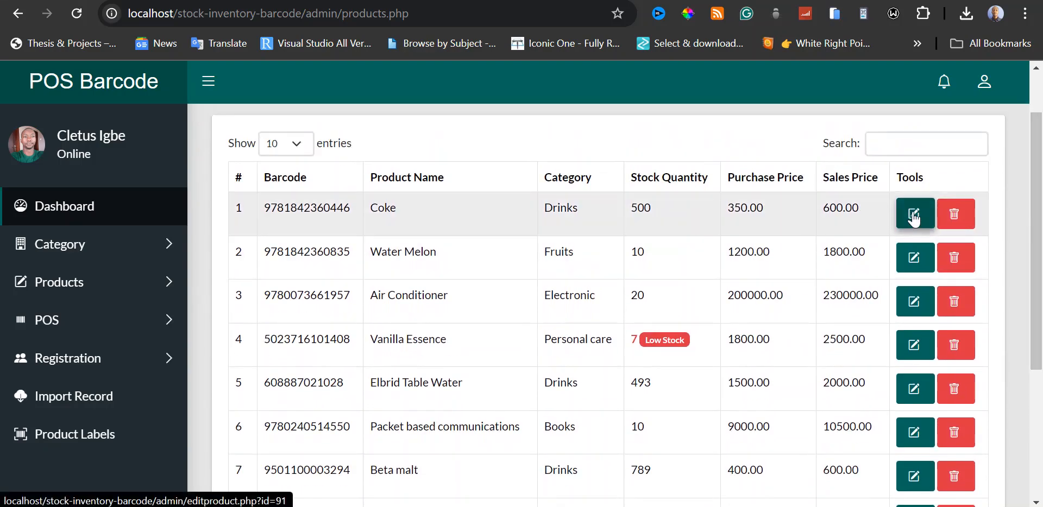
Inspect the Coke product's edit form and its delete page, returning to the inventory list without changing anything.
{"action": "left_click", "coordinate": [914, 214]}
{"action": "scroll", "coordinate": [576, 326], "scroll_direction": "down", "scroll_amount": 2}
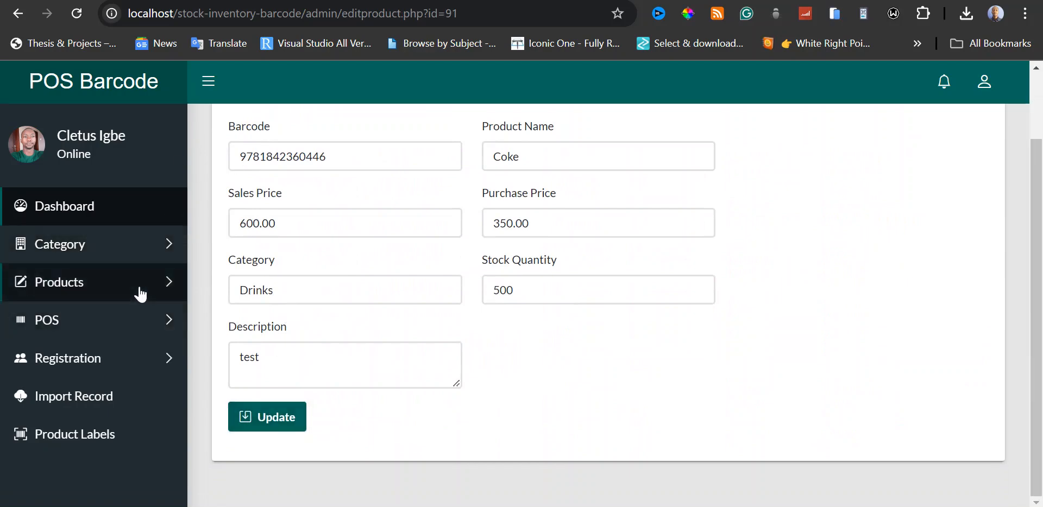
{"action": "key", "text": "alt+Left"}
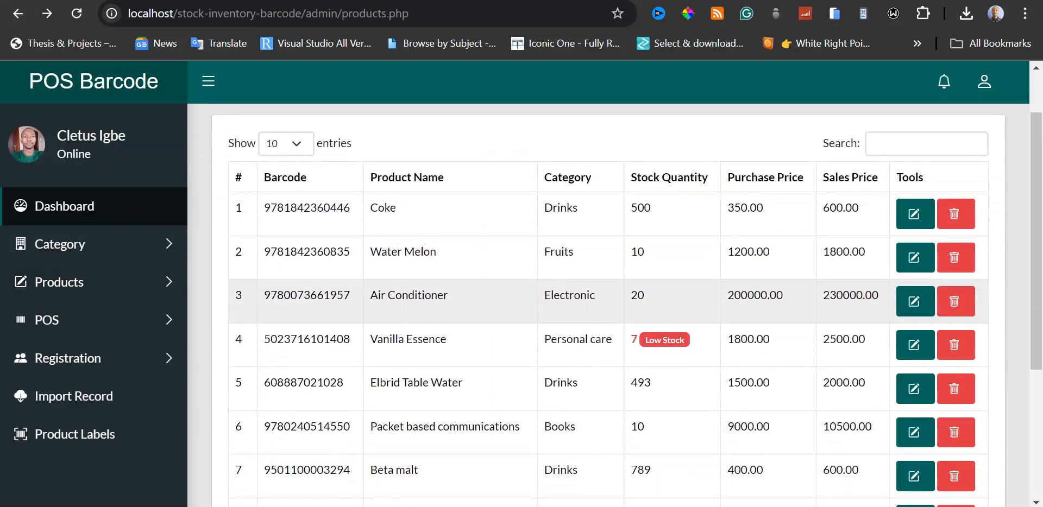
{"action": "left_click", "coordinate": [954, 223]}
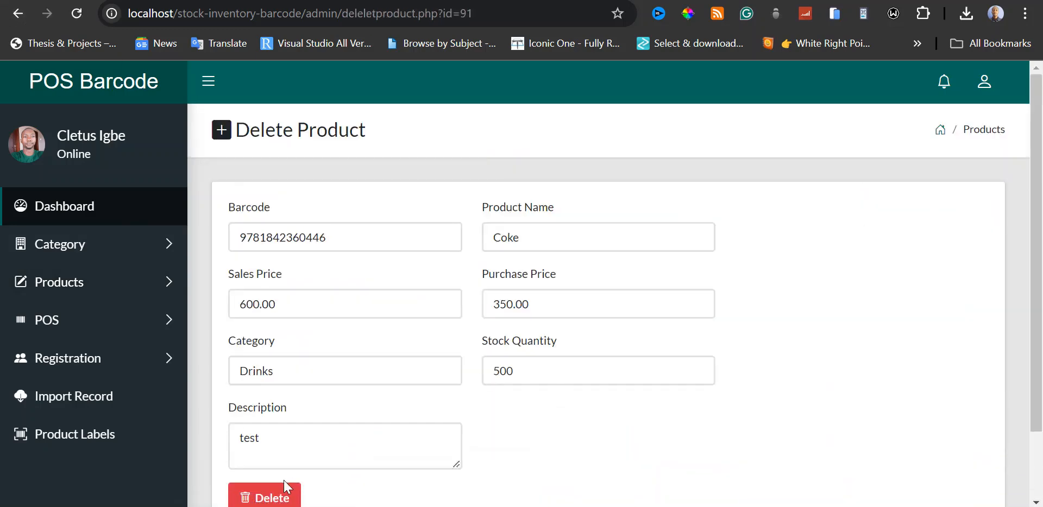
{"action": "left_click", "coordinate": [18, 13]}
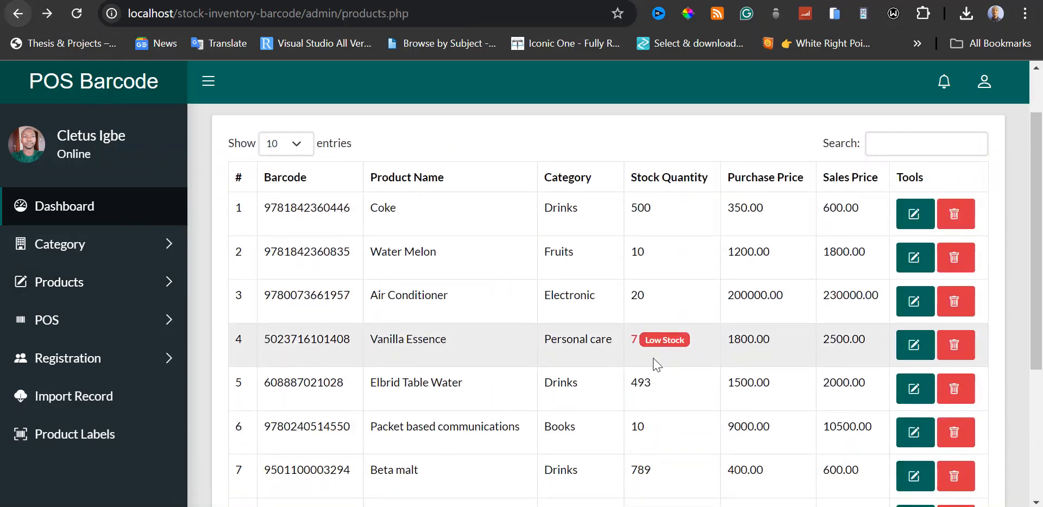
Examine the stock quantities and Low Stock labels on the first page of the product inventory.
{"action": "scroll", "coordinate": [670, 380], "scroll_direction": "down", "scroll_amount": 1}
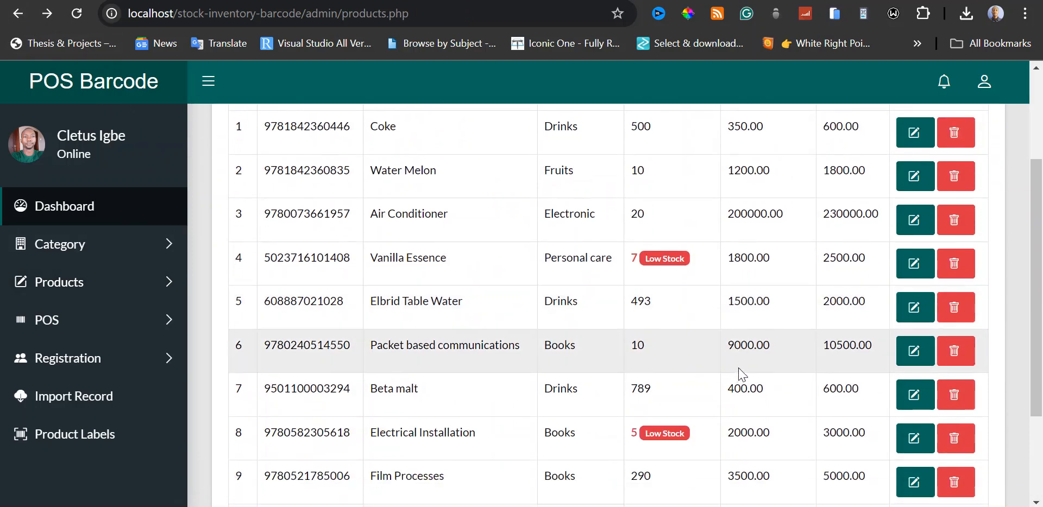
{"action": "scroll", "coordinate": [692, 304], "scroll_direction": "up", "scroll_amount": 1}
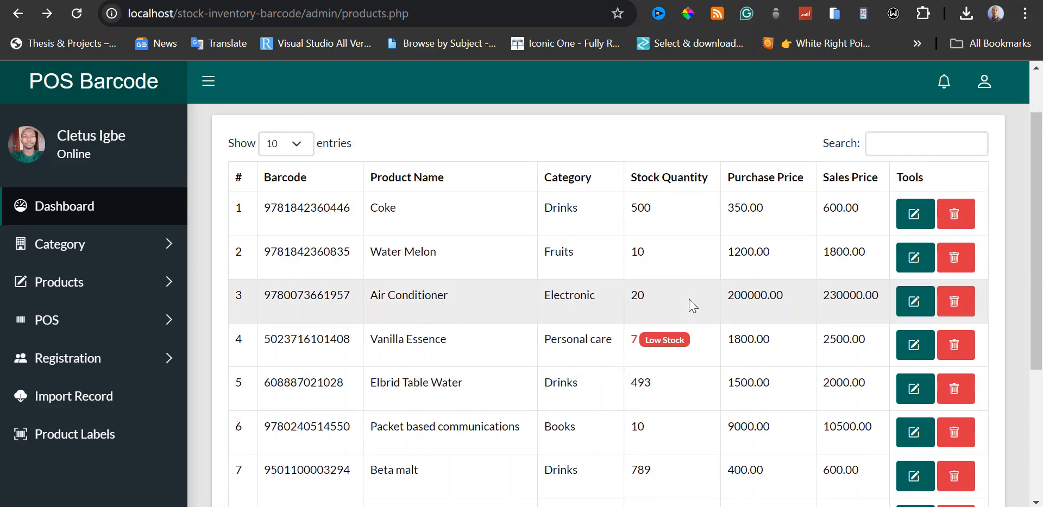
{"action": "scroll", "coordinate": [706, 340], "scroll_direction": "up", "scroll_amount": 1}
{"action": "scroll", "coordinate": [705, 340], "scroll_direction": "down", "scroll_amount": 1}
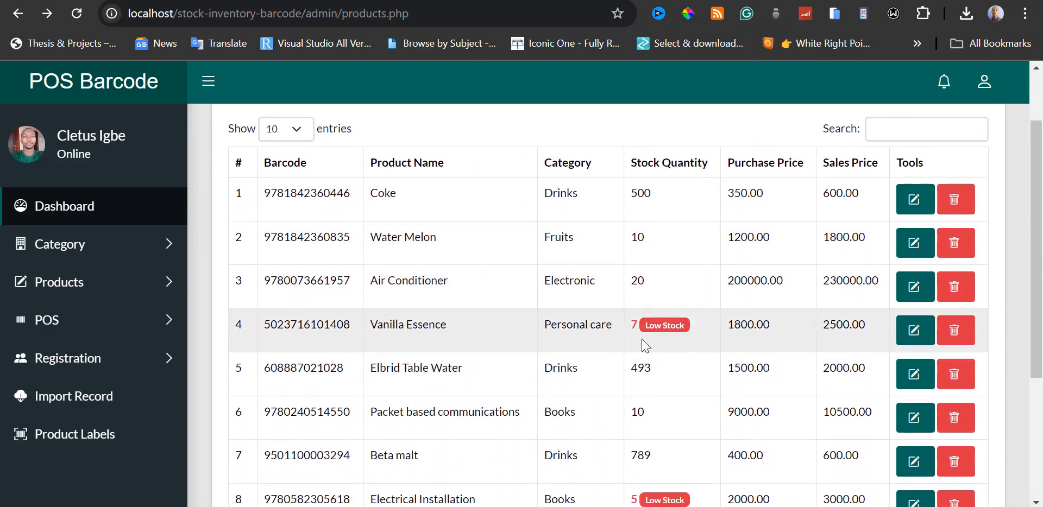
{"action": "scroll", "coordinate": [689, 350], "scroll_direction": "down", "scroll_amount": 3}
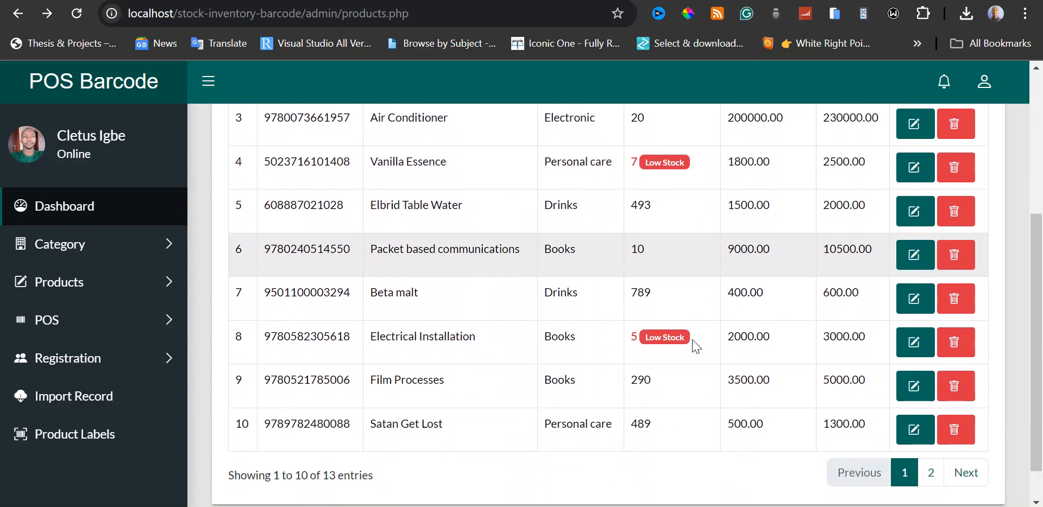
{"action": "scroll", "coordinate": [694, 347], "scroll_direction": "down", "scroll_amount": 1}
{"action": "scroll", "coordinate": [691, 345], "scroll_direction": "up", "scroll_amount": 3}
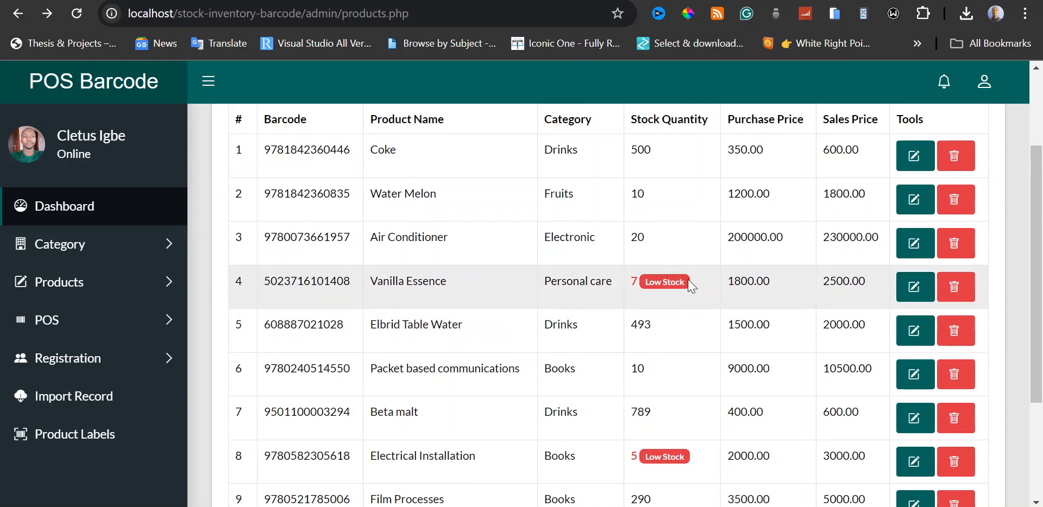
{"action": "scroll", "coordinate": [688, 331], "scroll_direction": "up", "scroll_amount": 2}
{"action": "scroll", "coordinate": [695, 358], "scroll_direction": "down", "scroll_amount": 2}
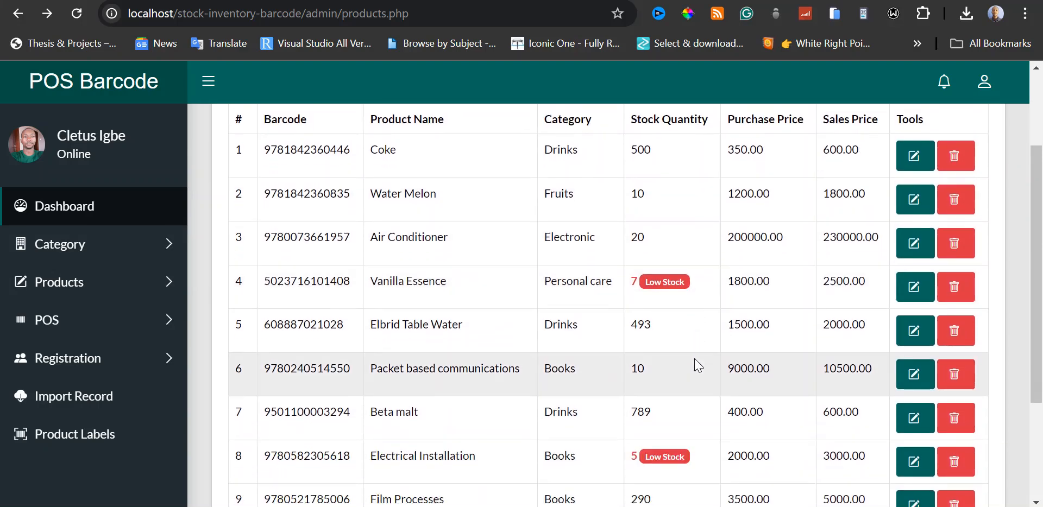
{"action": "scroll", "coordinate": [688, 349], "scroll_direction": "down", "scroll_amount": 2}
{"action": "scroll", "coordinate": [689, 349], "scroll_direction": "down", "scroll_amount": 2}
{"action": "scroll", "coordinate": [690, 341], "scroll_direction": "up", "scroll_amount": 4}
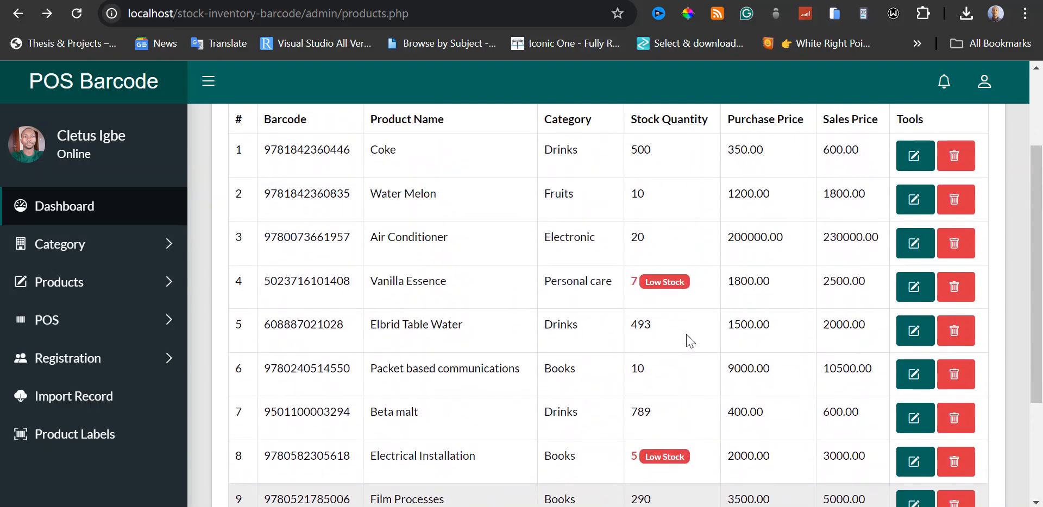
Finish looking over the product inventory and open the point-of-sale Sales page.
{"action": "scroll", "coordinate": [778, 306], "scroll_direction": "up", "scroll_amount": 2}
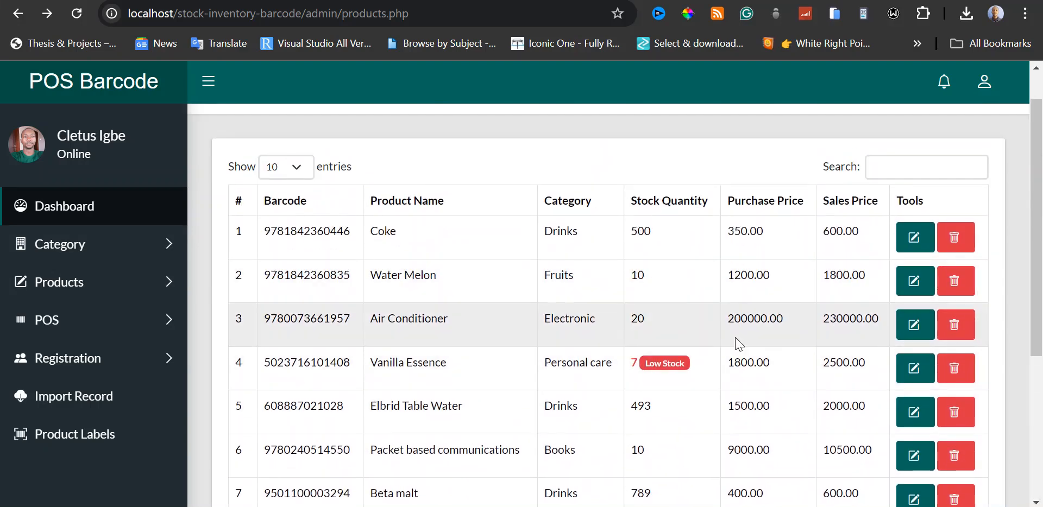
{"action": "scroll", "coordinate": [733, 345], "scroll_direction": "up", "scroll_amount": 1}
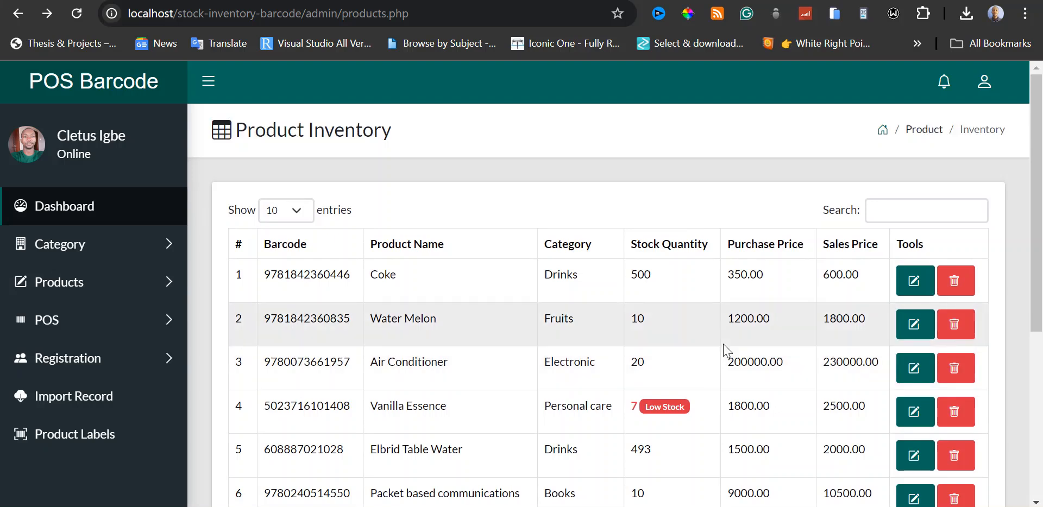
{"action": "scroll", "coordinate": [725, 349], "scroll_direction": "down", "scroll_amount": 2}
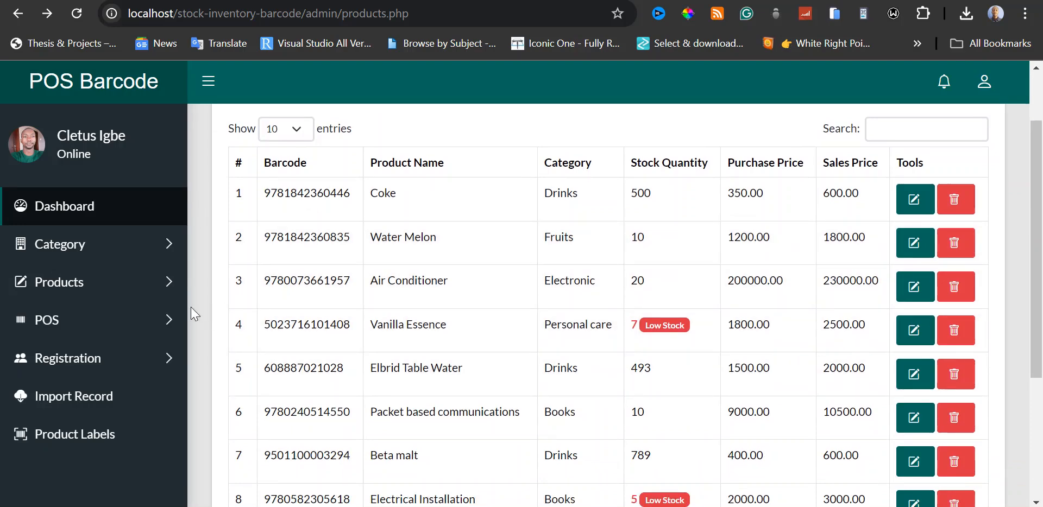
{"action": "left_click", "coordinate": [152, 326]}
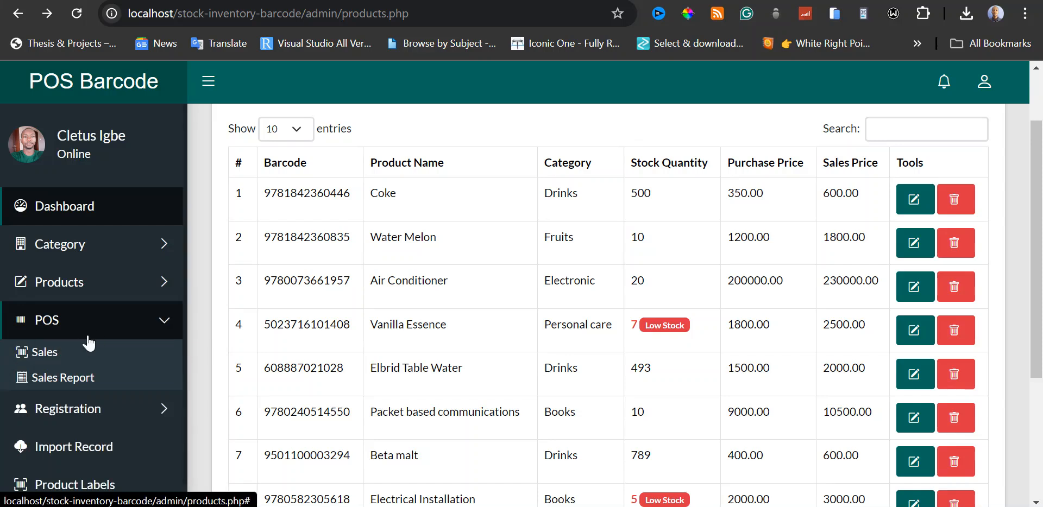
{"action": "left_click", "coordinate": [155, 324]}
{"action": "left_click", "coordinate": [155, 324]}
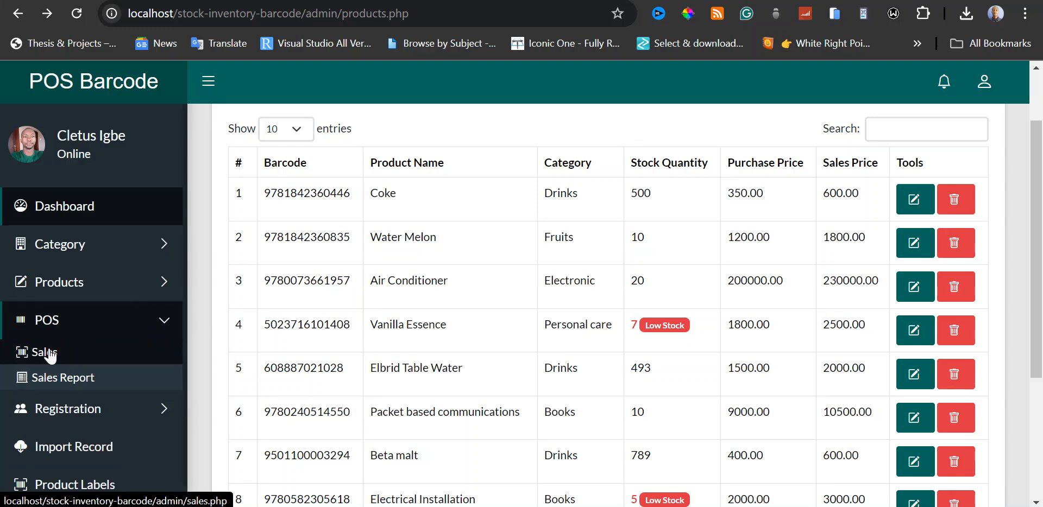
{"action": "left_click", "coordinate": [48, 354]}
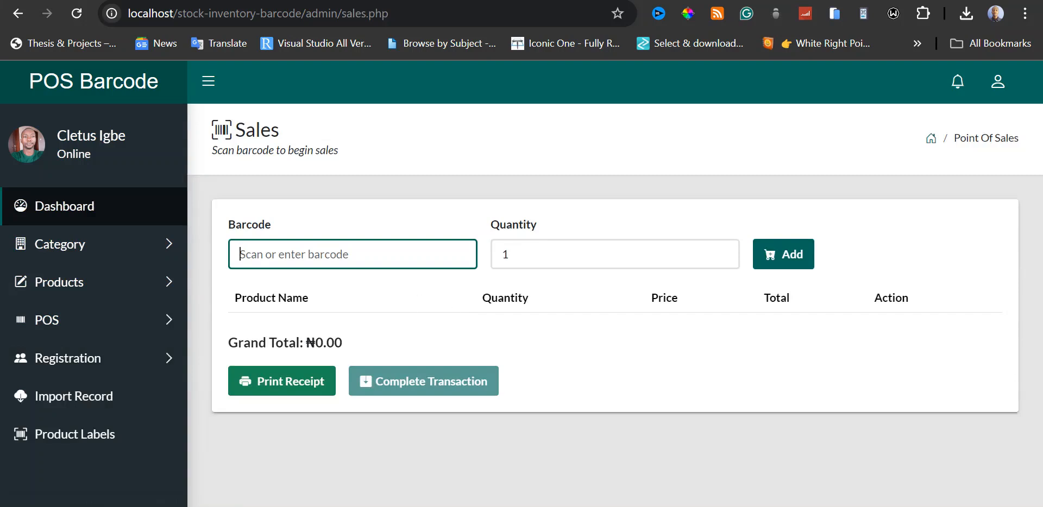
{"action": "key", "text": "Return"}
{"action": "key", "text": "Return"}
Open the sales report and examine its date filters, grand total and list of transactions.
{"action": "left_click", "coordinate": [157, 321]}
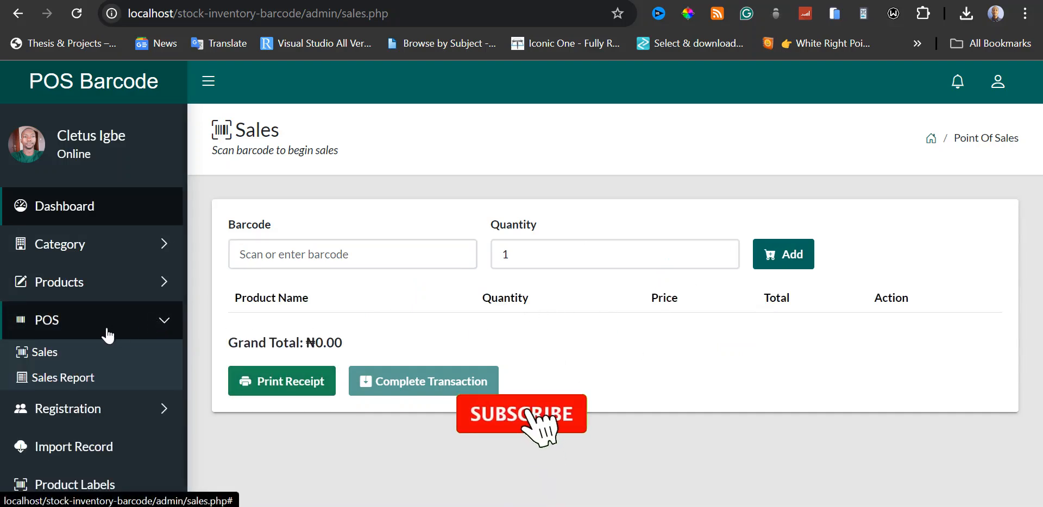
{"action": "left_click", "coordinate": [78, 381]}
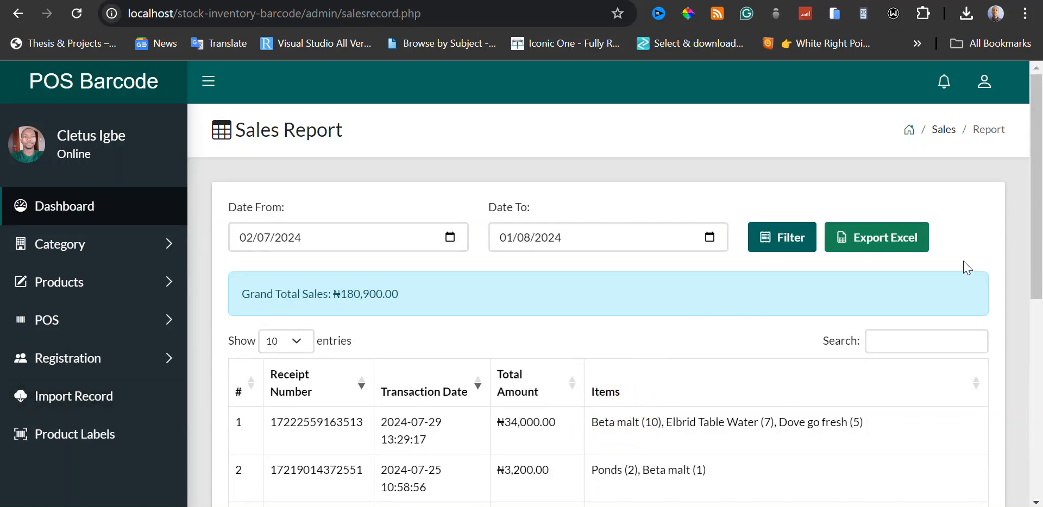
{"action": "left_click_drag", "start_coordinate": [1034, 238], "coordinate": [1041, 220]}
{"action": "scroll", "coordinate": [564, 252], "scroll_direction": "down", "scroll_amount": 1}
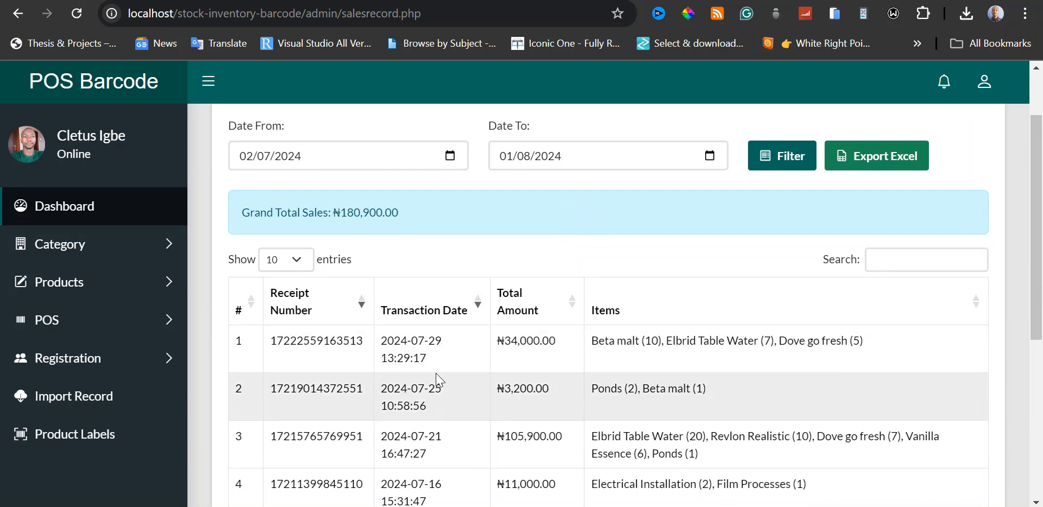
{"action": "scroll", "coordinate": [441, 379], "scroll_direction": "down", "scroll_amount": 1}
{"action": "scroll", "coordinate": [442, 375], "scroll_direction": "down", "scroll_amount": 1}
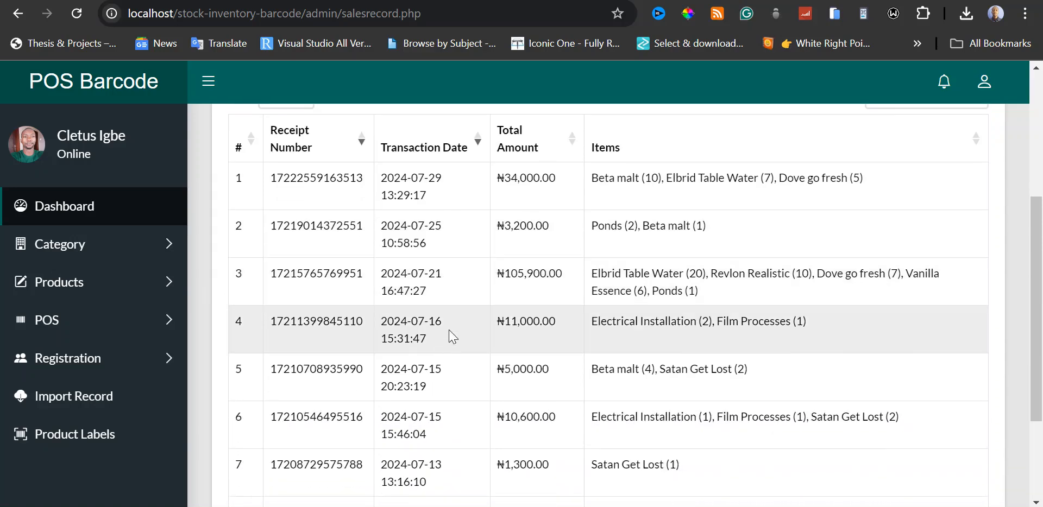
{"action": "scroll", "coordinate": [453, 332], "scroll_direction": "up", "scroll_amount": 2}
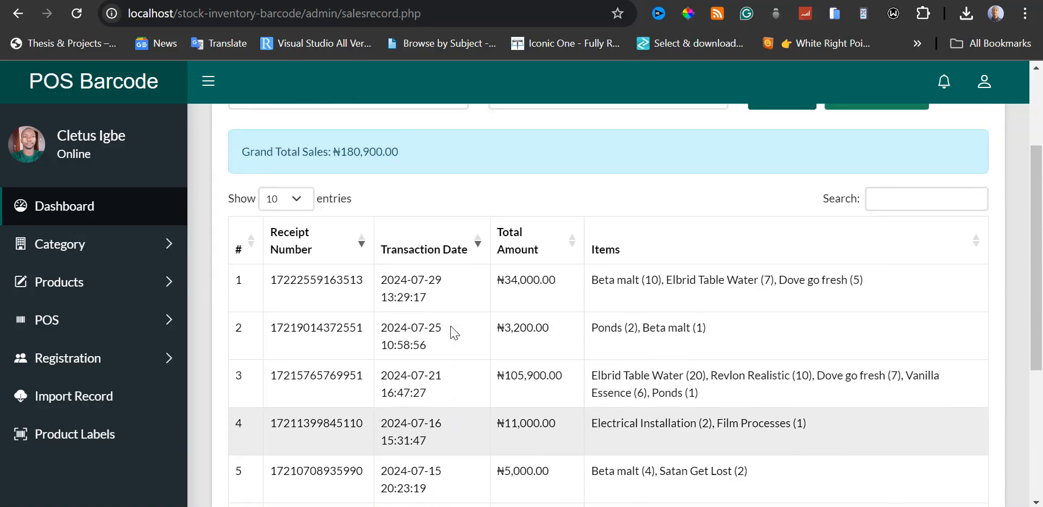
{"action": "scroll", "coordinate": [451, 331], "scroll_direction": "up", "scroll_amount": 1}
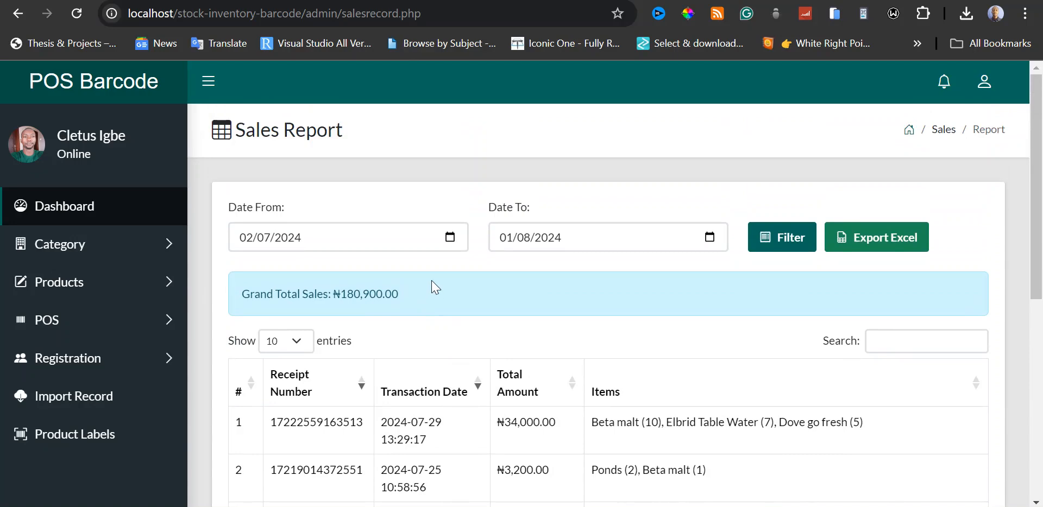
{"action": "scroll", "coordinate": [433, 296], "scroll_direction": "down", "scroll_amount": 1}
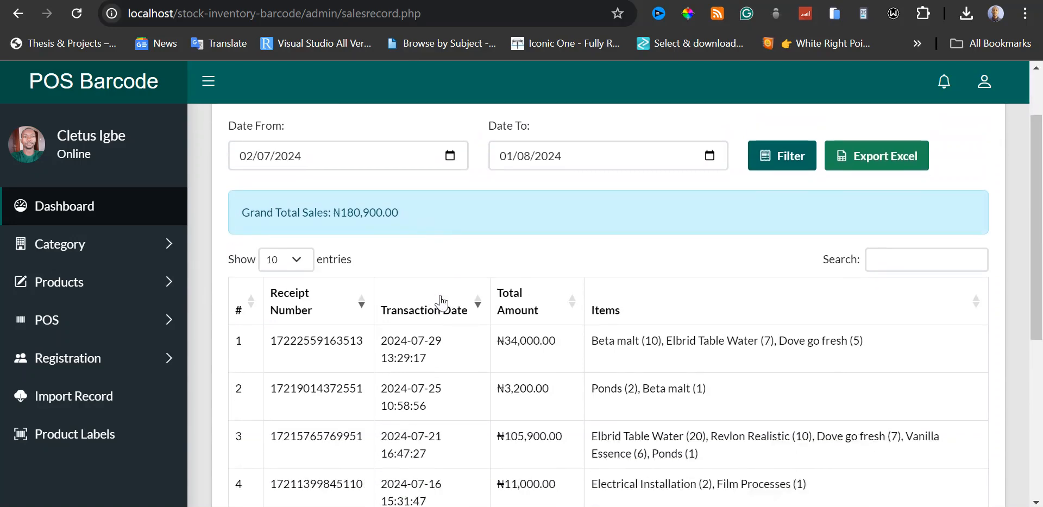
{"action": "scroll", "coordinate": [440, 303], "scroll_direction": "up", "scroll_amount": 1}
{"action": "scroll", "coordinate": [441, 302], "scroll_direction": "down", "scroll_amount": 1}
{"action": "scroll", "coordinate": [450, 297], "scroll_direction": "up", "scroll_amount": 1}
{"action": "scroll", "coordinate": [450, 298], "scroll_direction": "down", "scroll_amount": 3}
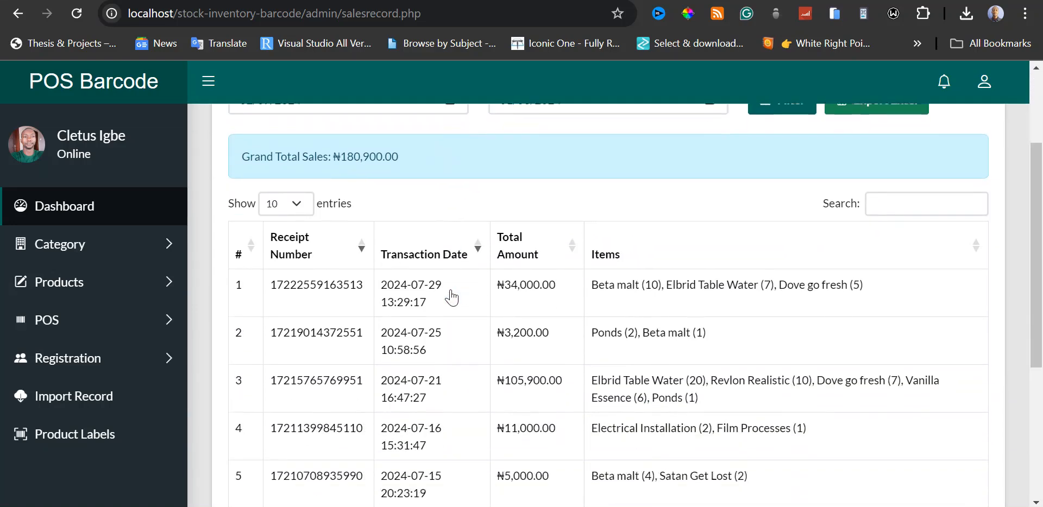
{"action": "scroll", "coordinate": [450, 298], "scroll_direction": "down", "scroll_amount": 3}
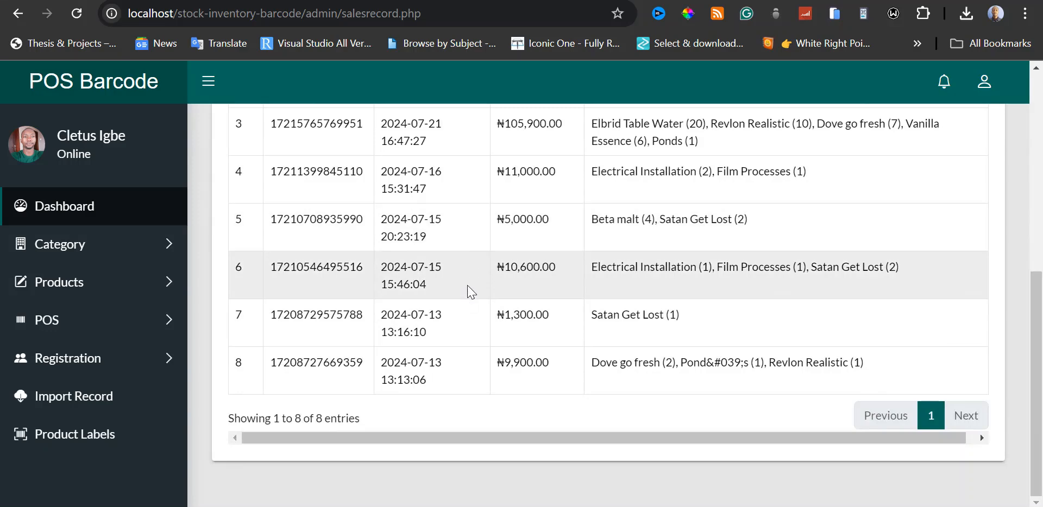
{"action": "scroll", "coordinate": [468, 292], "scroll_direction": "up", "scroll_amount": 8}
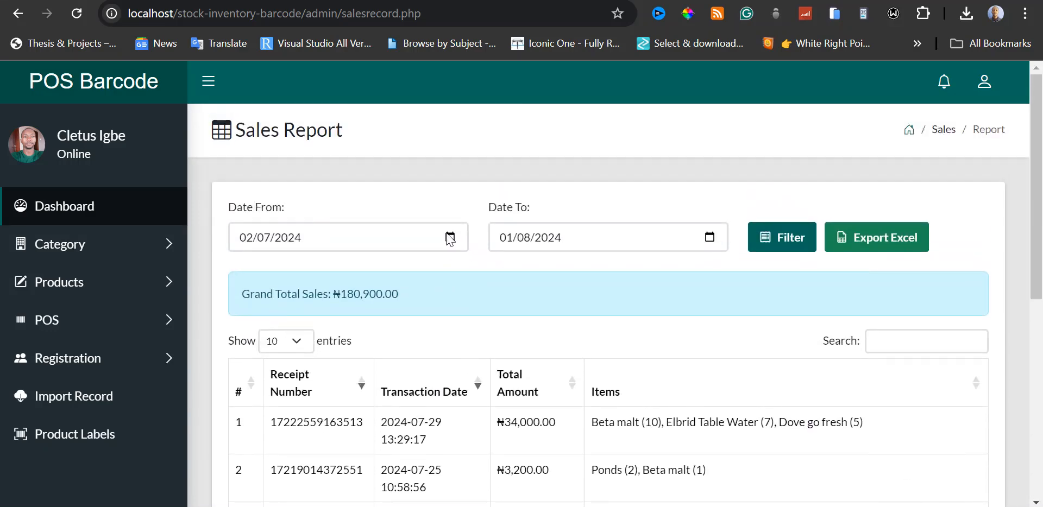
Set the sales report's start date to 15/07/2024 and check the transaction dates in the list.
{"action": "left_click", "coordinate": [450, 238]}
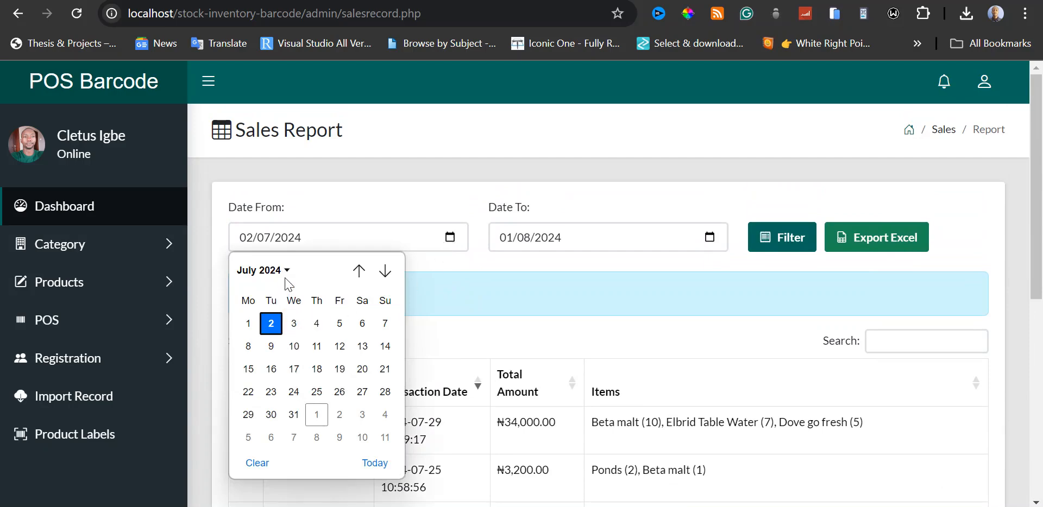
{"action": "left_click", "coordinate": [249, 371]}
{"action": "scroll", "coordinate": [684, 255], "scroll_direction": "down", "scroll_amount": 2}
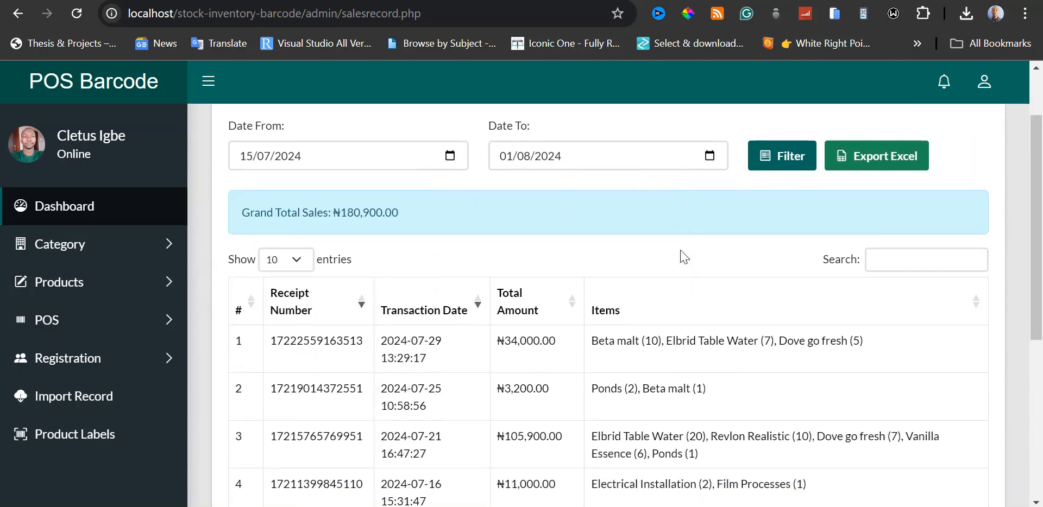
{"action": "scroll", "coordinate": [683, 255], "scroll_direction": "up", "scroll_amount": 2}
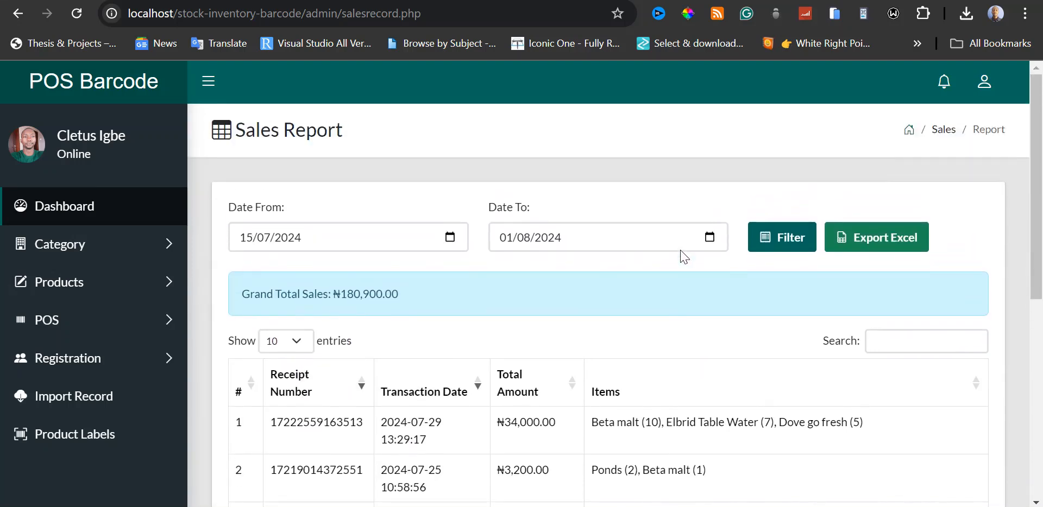
{"action": "scroll", "coordinate": [684, 255], "scroll_direction": "down", "scroll_amount": 2}
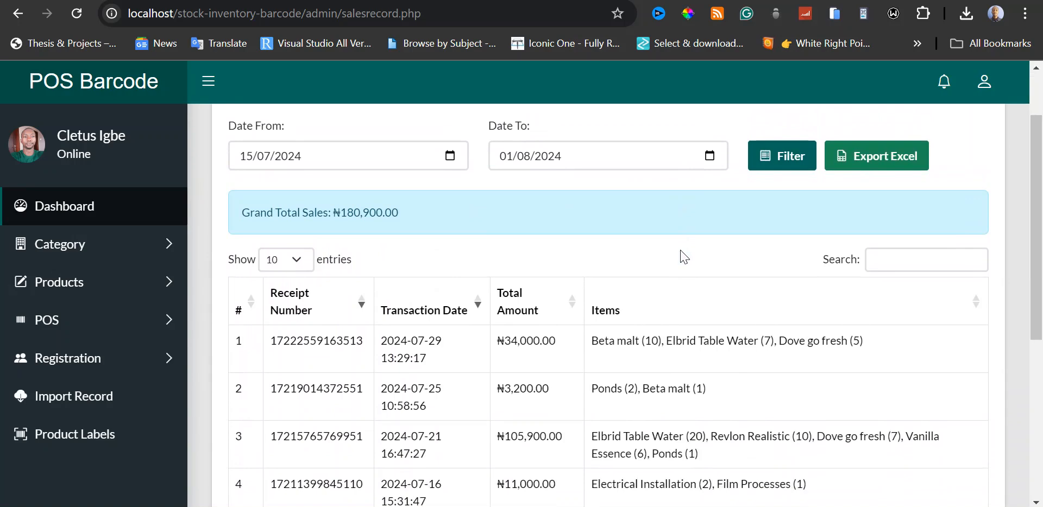
{"action": "scroll", "coordinate": [683, 255], "scroll_direction": "down", "scroll_amount": 1}
{"action": "scroll", "coordinate": [674, 261], "scroll_direction": "down", "scroll_amount": 4}
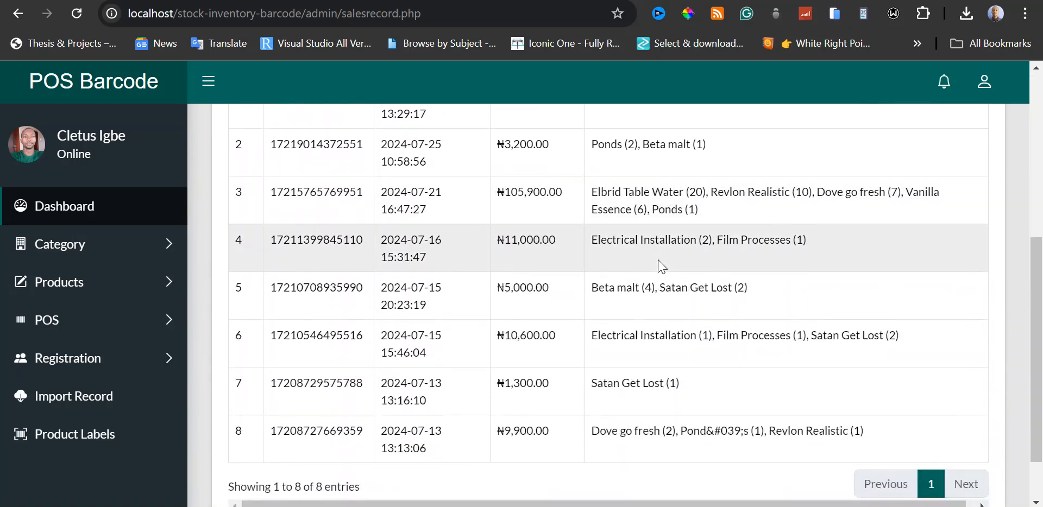
{"action": "scroll", "coordinate": [661, 265], "scroll_direction": "up", "scroll_amount": 5}
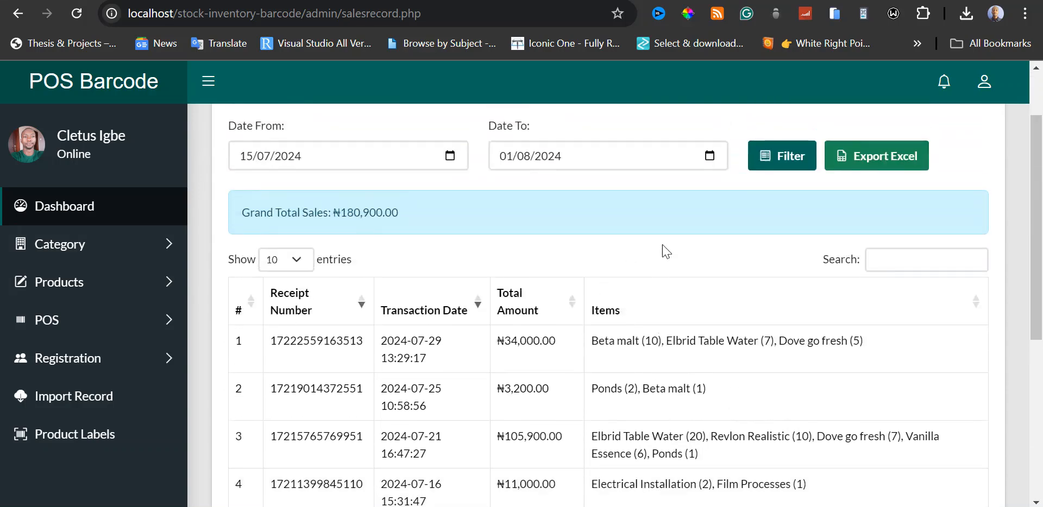
Set the report's end date to 31/07/2024, filter the sales by the date range and check the filtered transactions.
{"action": "left_click", "coordinate": [711, 156]}
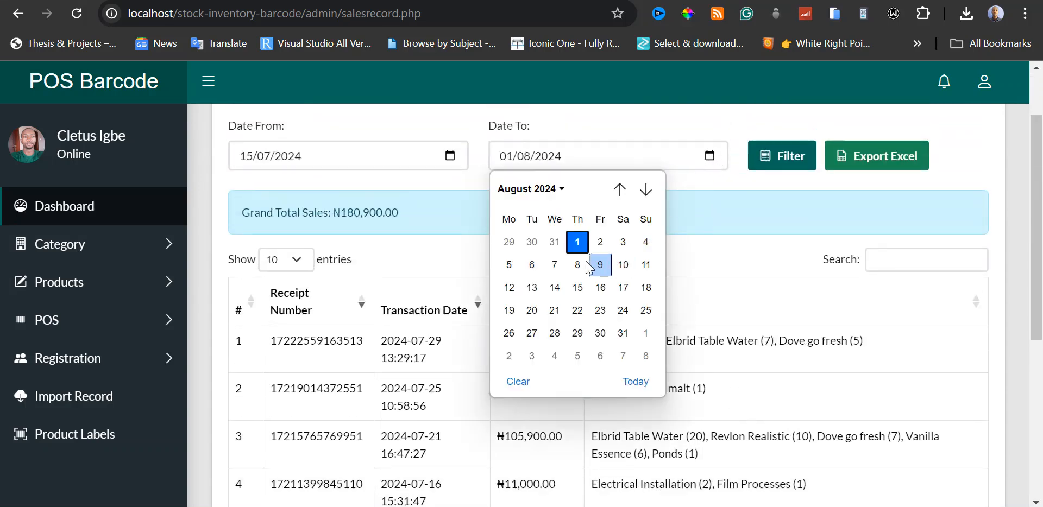
{"action": "left_click", "coordinate": [562, 190]}
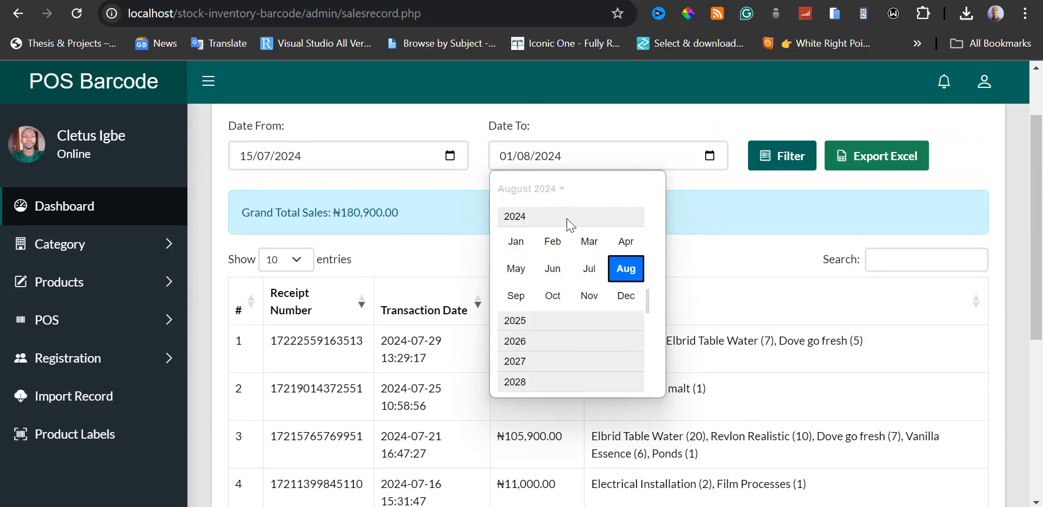
{"action": "left_click", "coordinate": [591, 275]}
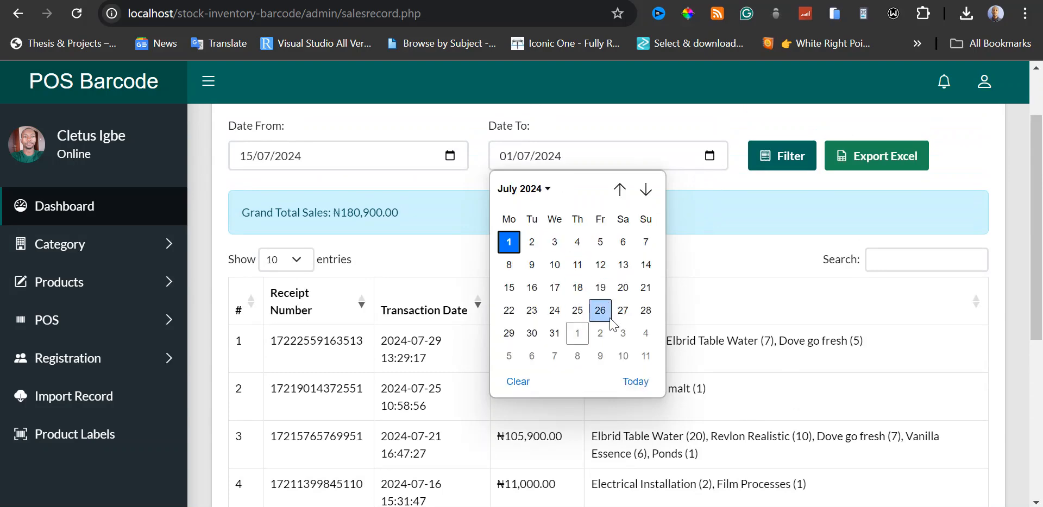
{"action": "left_click", "coordinate": [555, 333]}
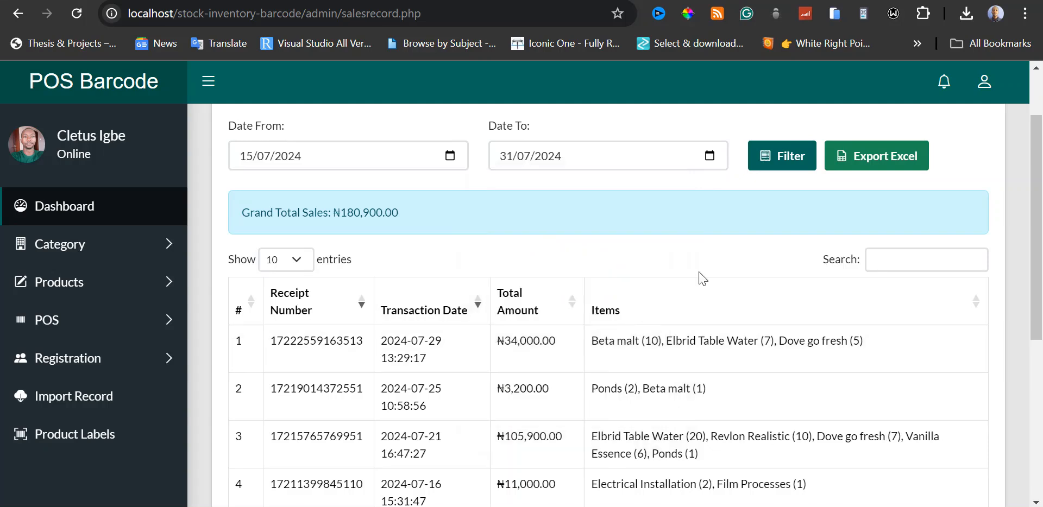
{"action": "scroll", "coordinate": [701, 277], "scroll_direction": "up", "scroll_amount": 2}
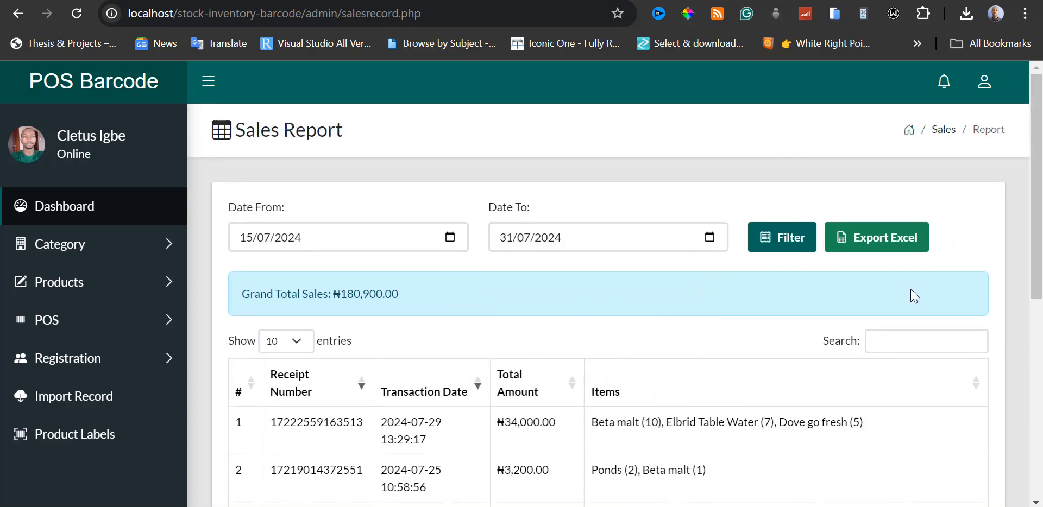
{"action": "left_click", "coordinate": [785, 239]}
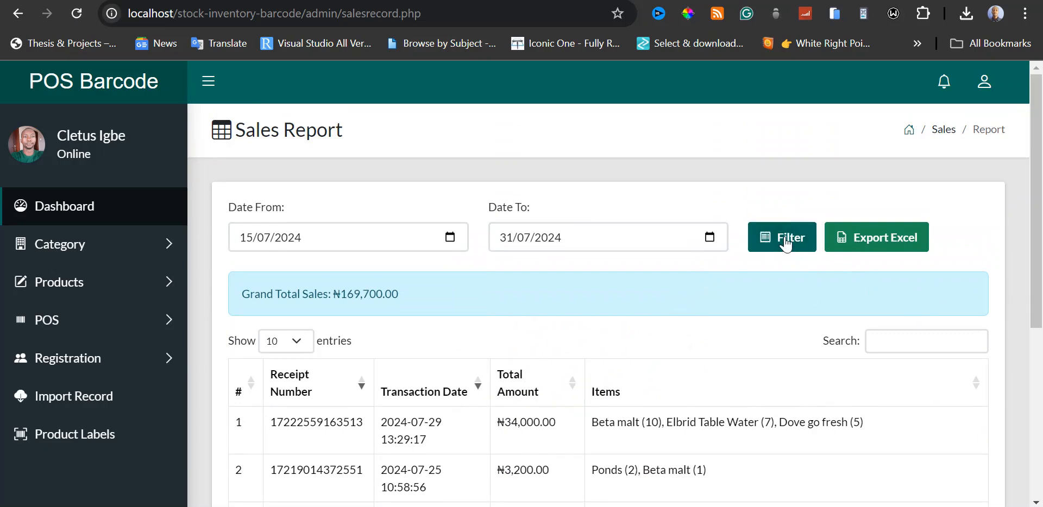
{"action": "scroll", "coordinate": [744, 326], "scroll_direction": "down", "scroll_amount": 4}
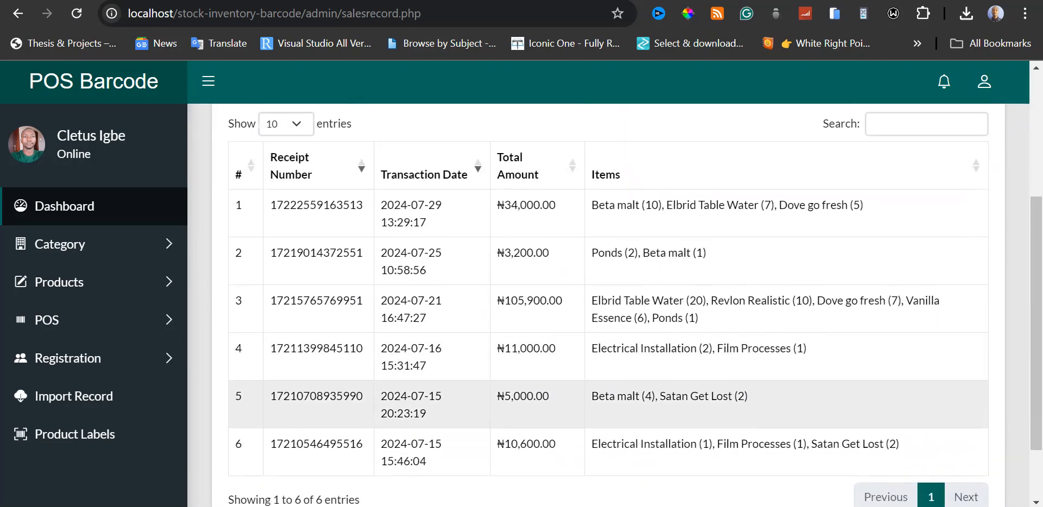
{"action": "scroll", "coordinate": [614, 304], "scroll_direction": "up", "scroll_amount": 4}
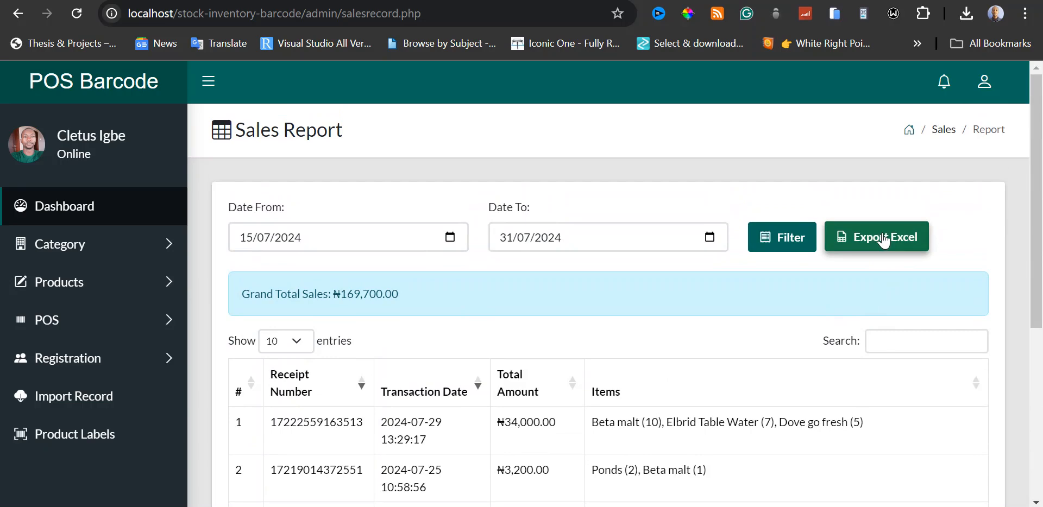
Export the filtered sales report to Excel and view the downloaded workbook, returning to the report in the browser.
{"action": "left_click", "coordinate": [883, 239]}
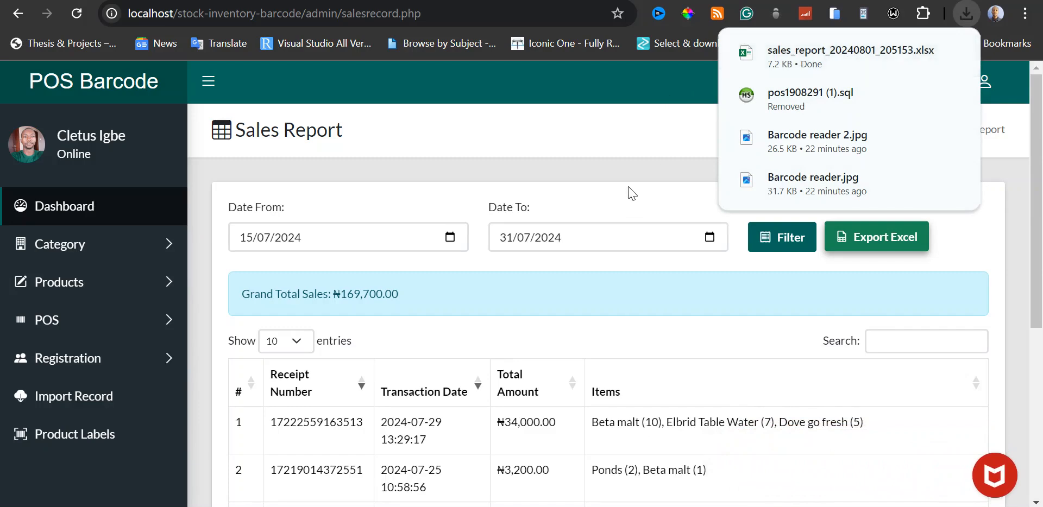
{"action": "left_click", "coordinate": [869, 51]}
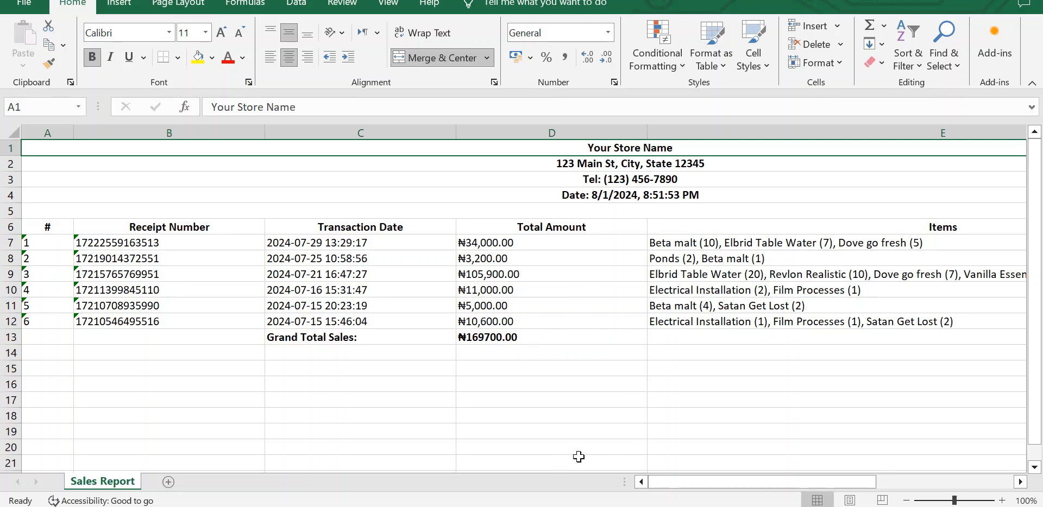
{"action": "left_click", "coordinate": [543, 506]}
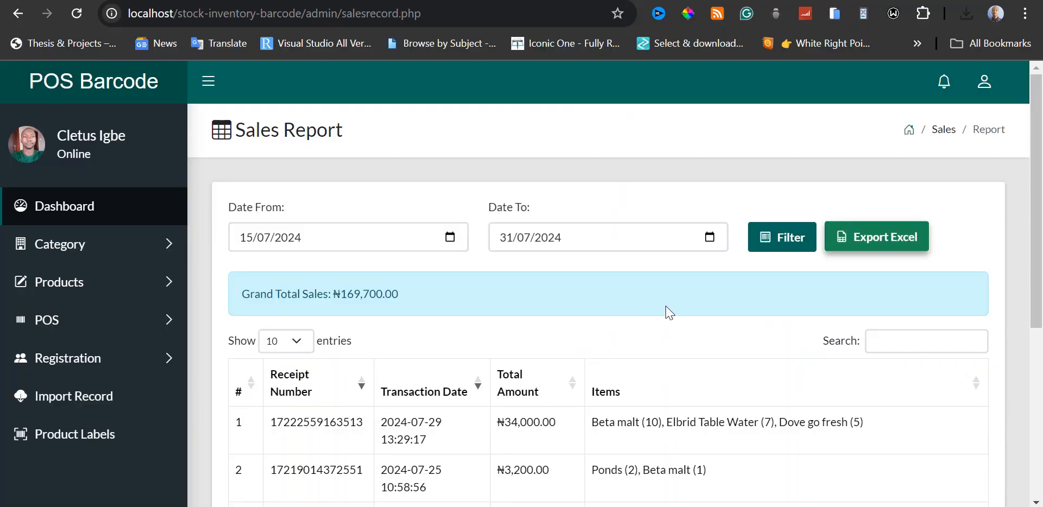
{"action": "scroll", "coordinate": [669, 312], "scroll_direction": "down", "scroll_amount": 3}
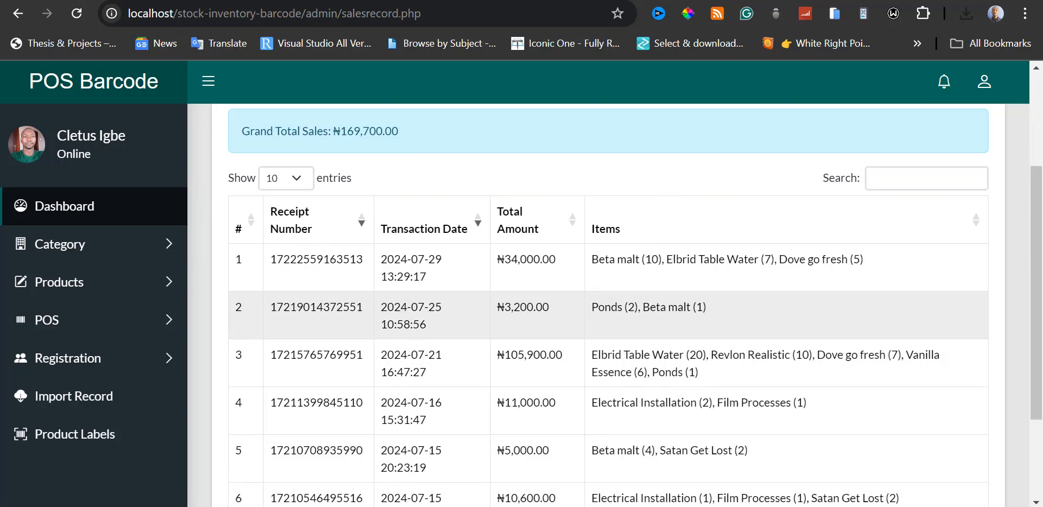
{"action": "scroll", "coordinate": [668, 304], "scroll_direction": "down", "scroll_amount": 2}
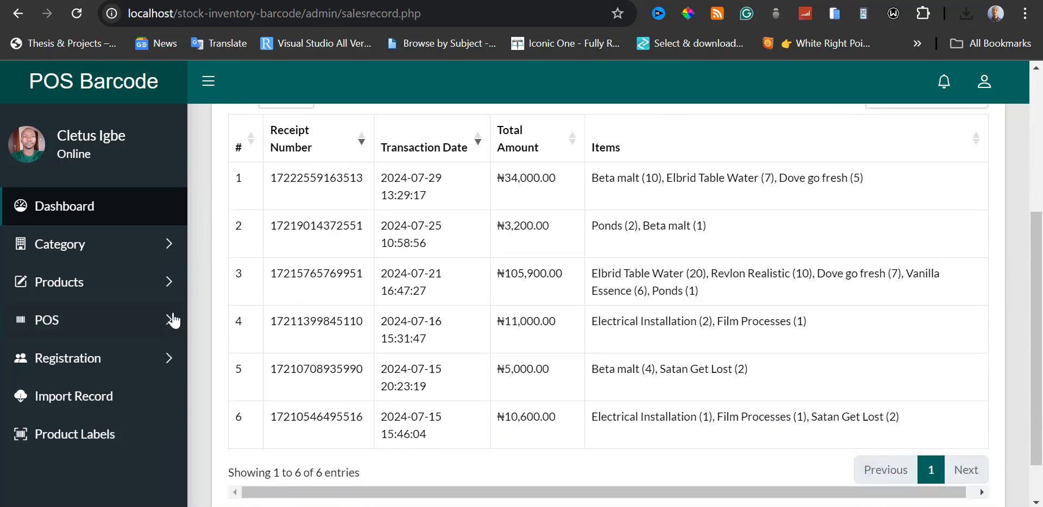
Open the form for adding a user and view the available role options.
{"action": "left_click", "coordinate": [170, 319]}
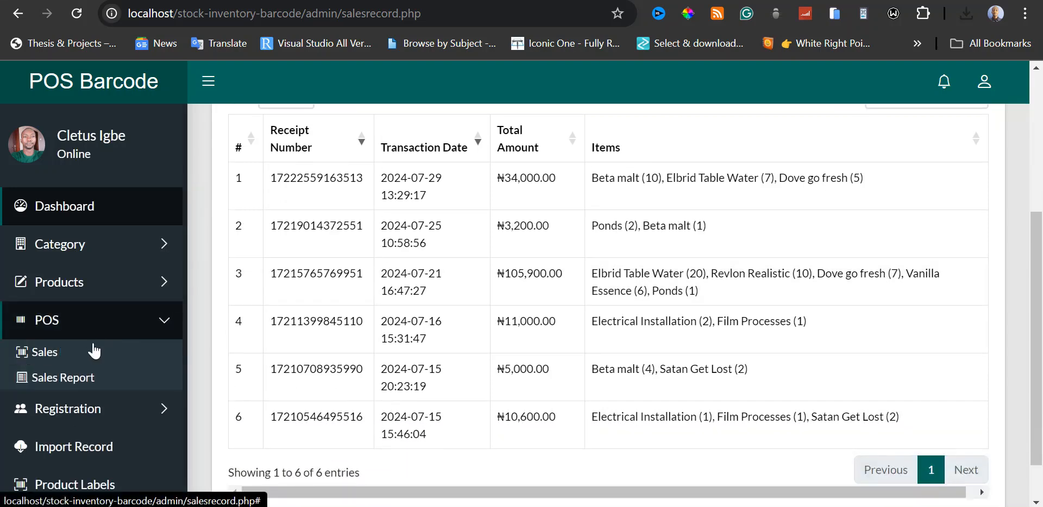
{"action": "left_click", "coordinate": [158, 325]}
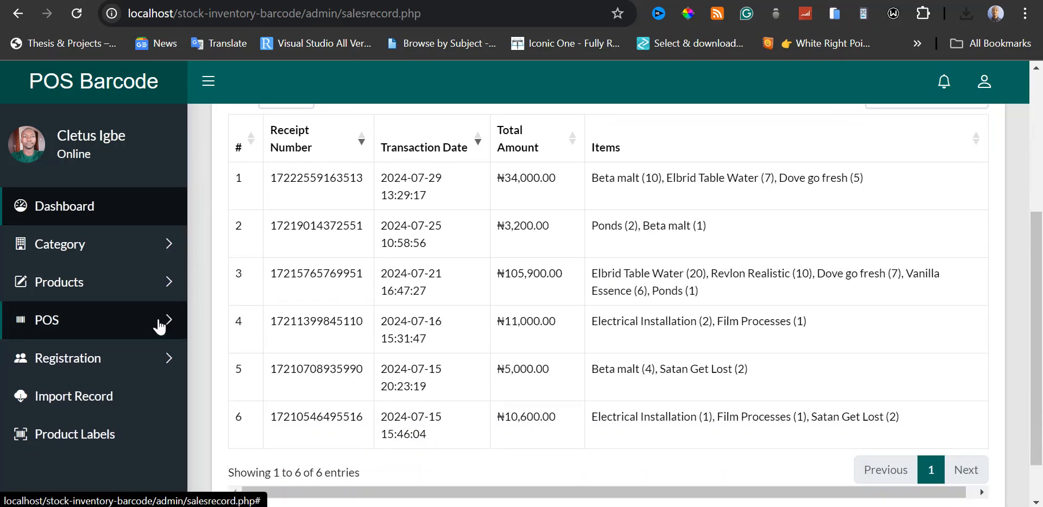
{"action": "left_click", "coordinate": [140, 368]}
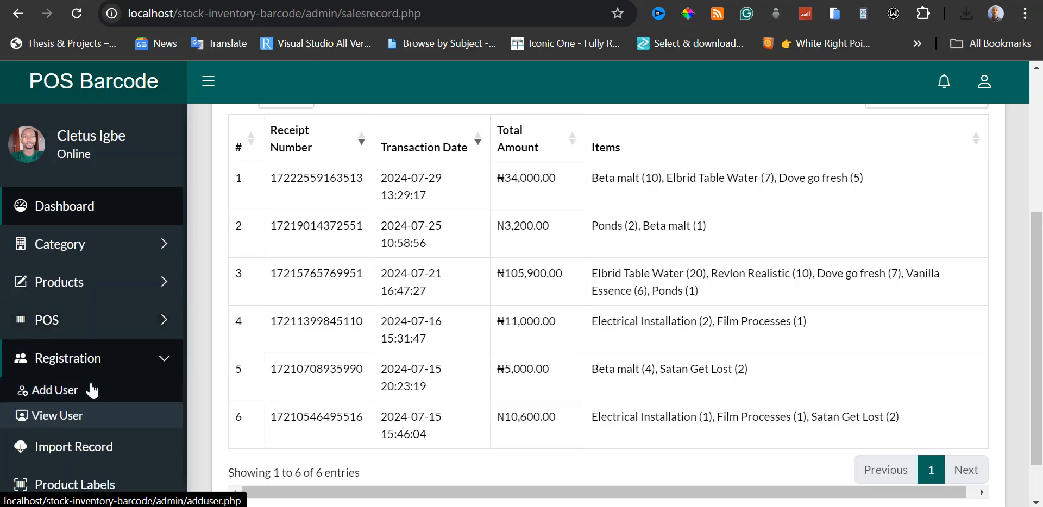
{"action": "left_click", "coordinate": [165, 392]}
{"action": "left_click", "coordinate": [621, 245]}
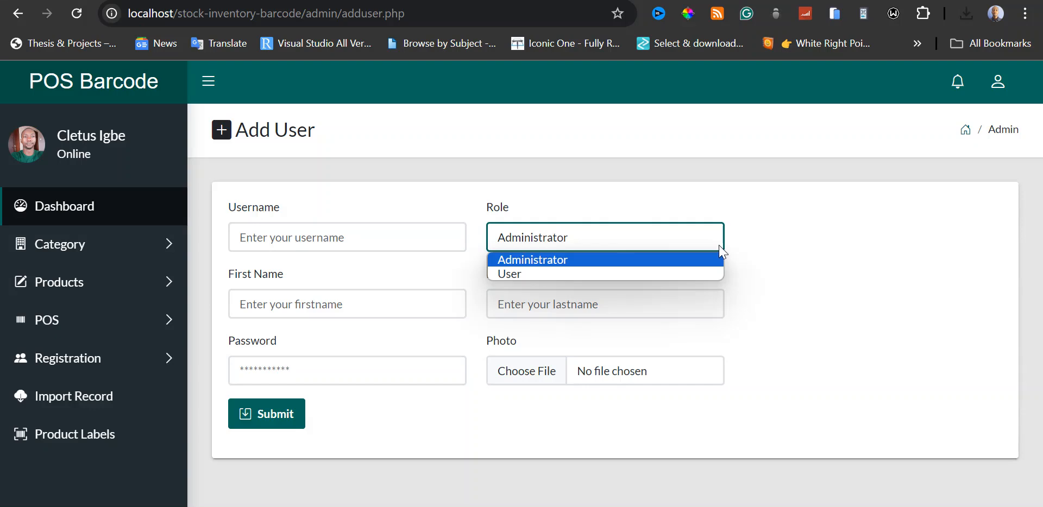
{"action": "left_click", "coordinate": [783, 244]}
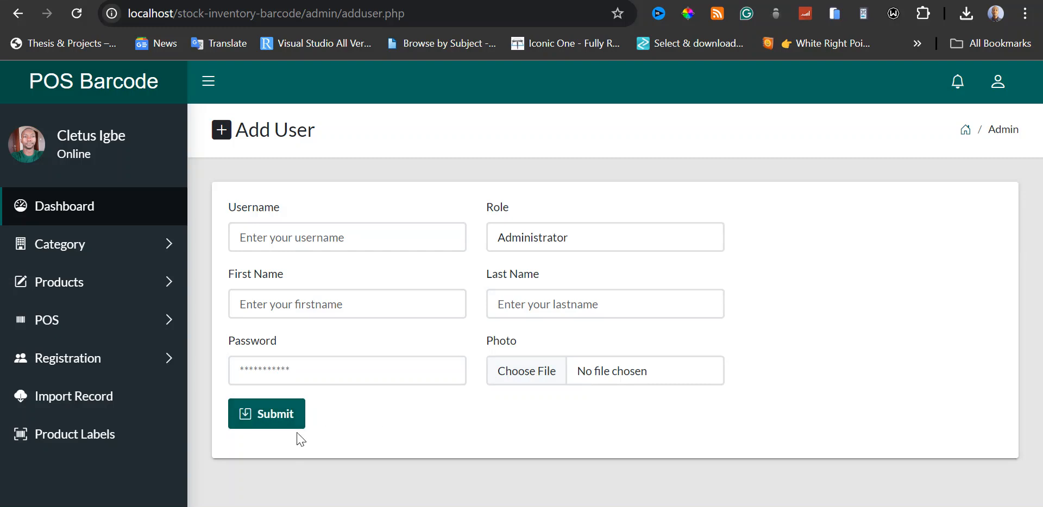
Open the list of registered users and view the update and delete pages for the existing user.
{"action": "left_click", "coordinate": [146, 358]}
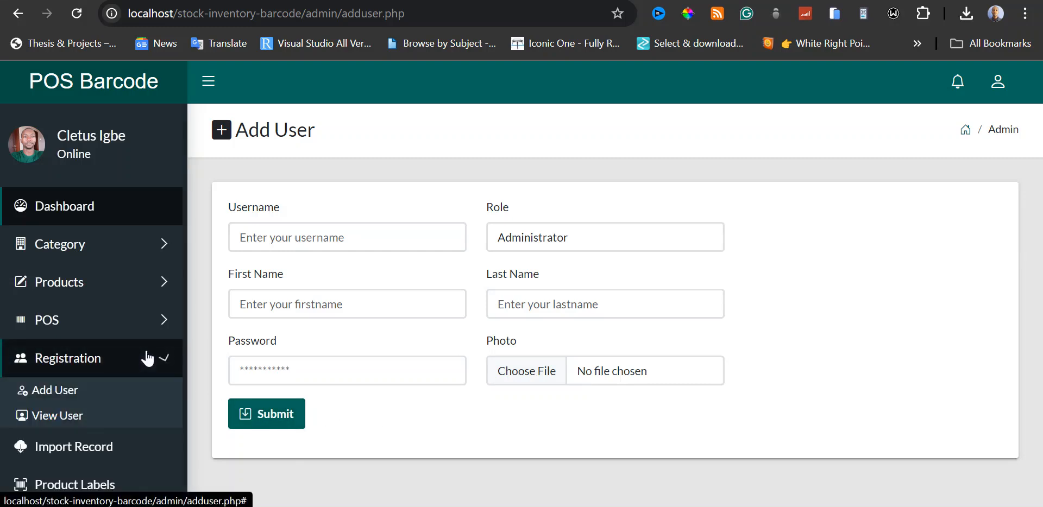
{"action": "left_click", "coordinate": [75, 417]}
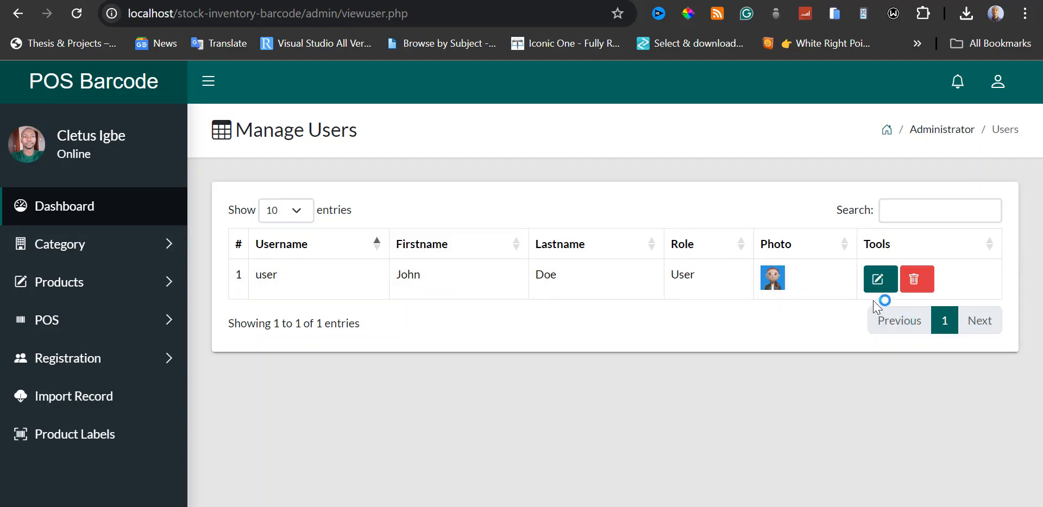
{"action": "left_click", "coordinate": [876, 280]}
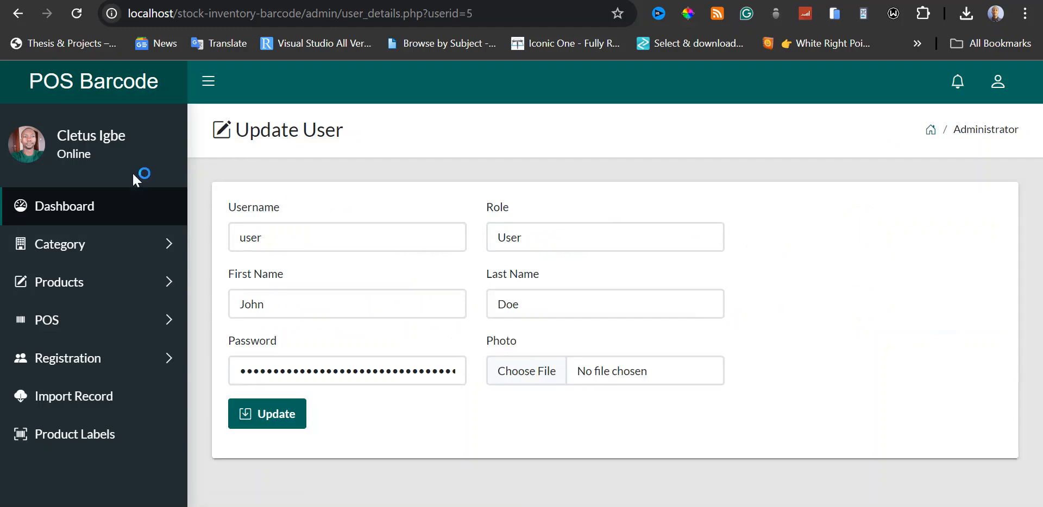
{"action": "left_click", "coordinate": [139, 357]}
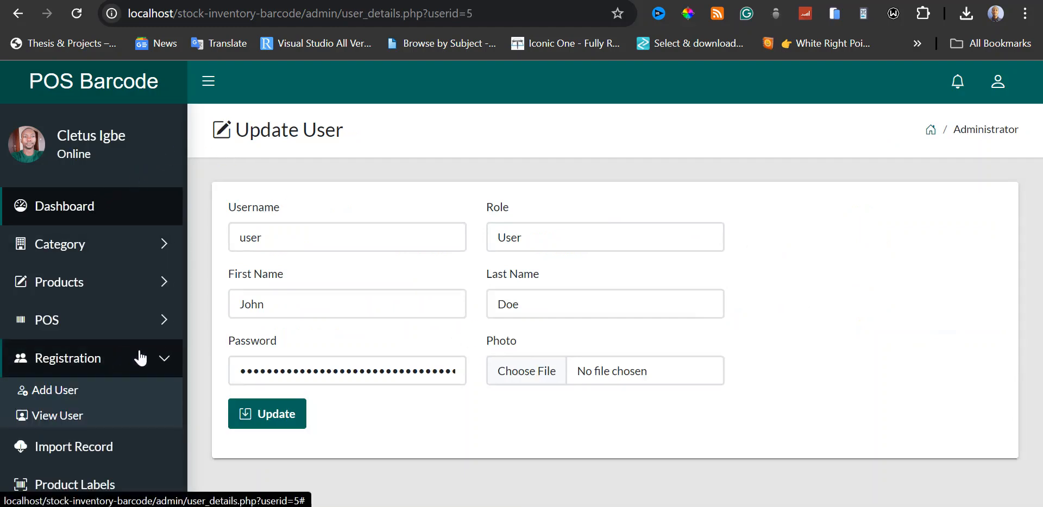
{"action": "left_click", "coordinate": [111, 418]}
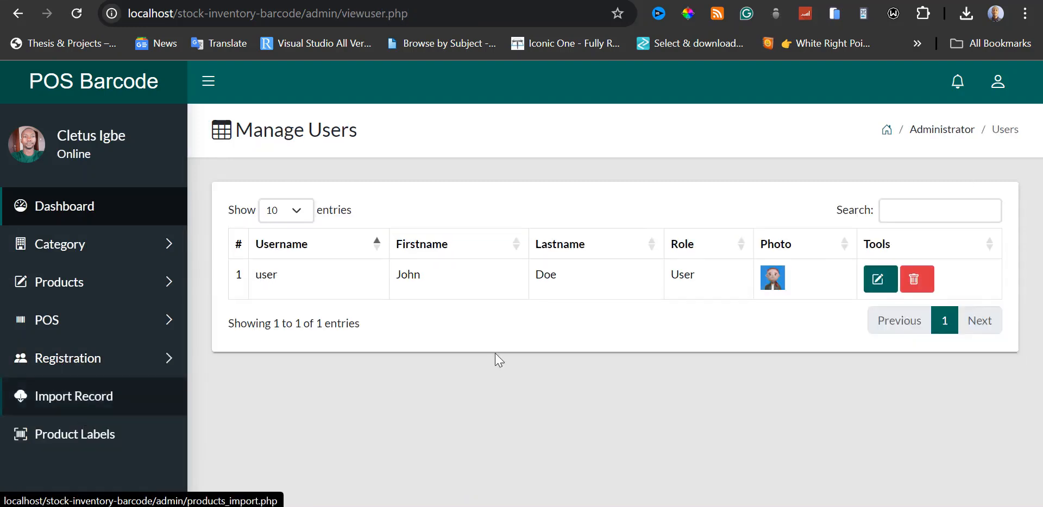
{"action": "left_click", "coordinate": [909, 279]}
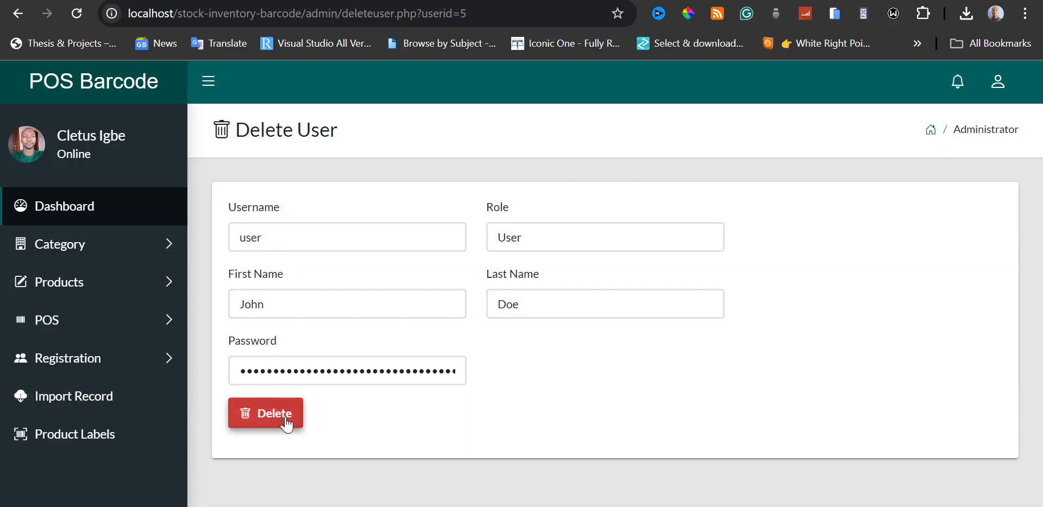
Open the product import page and view its Excel file selection and product template download options.
{"action": "left_click", "coordinate": [102, 395]}
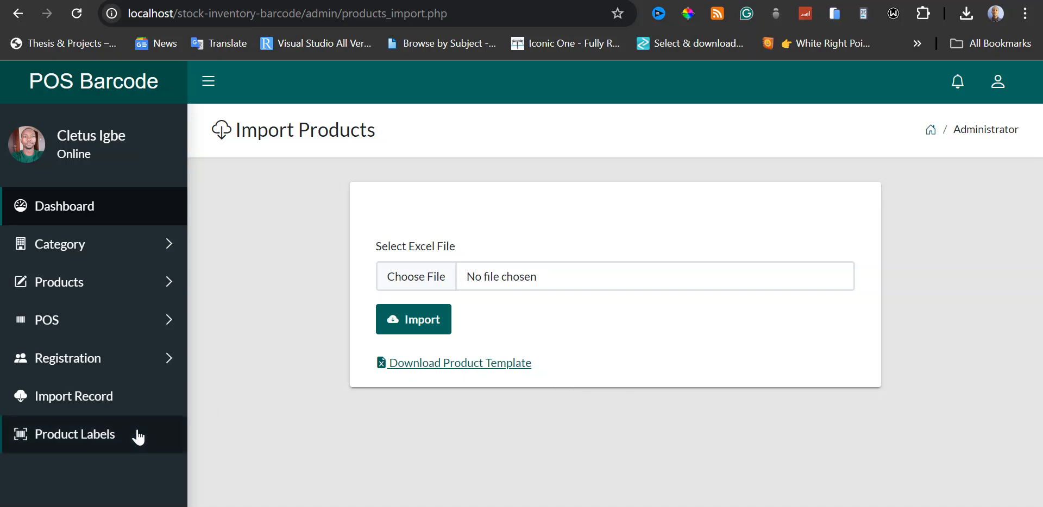
Generate barcode product labels for MEAT PIE with a sales price of 650.
{"action": "left_click", "coordinate": [87, 438]}
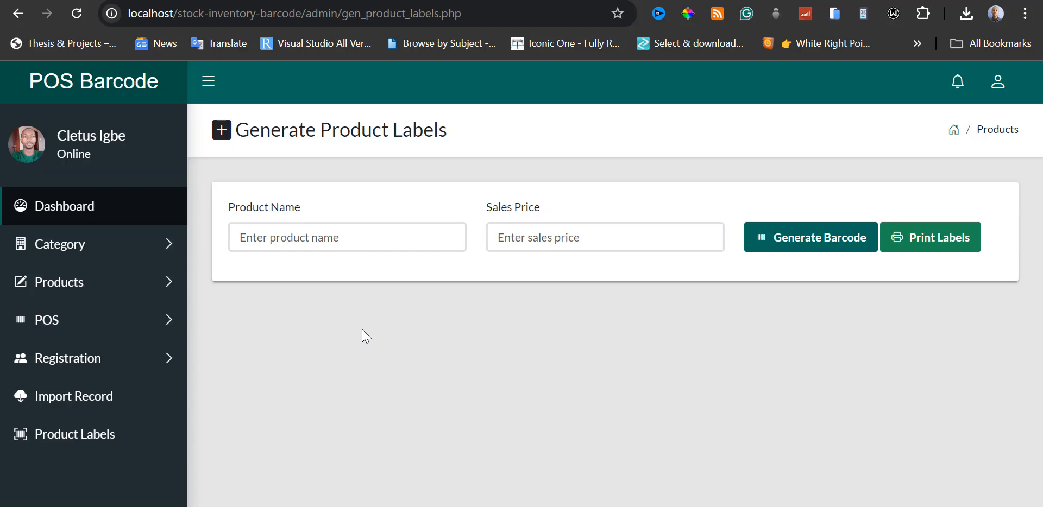
{"action": "left_click", "coordinate": [328, 237]}
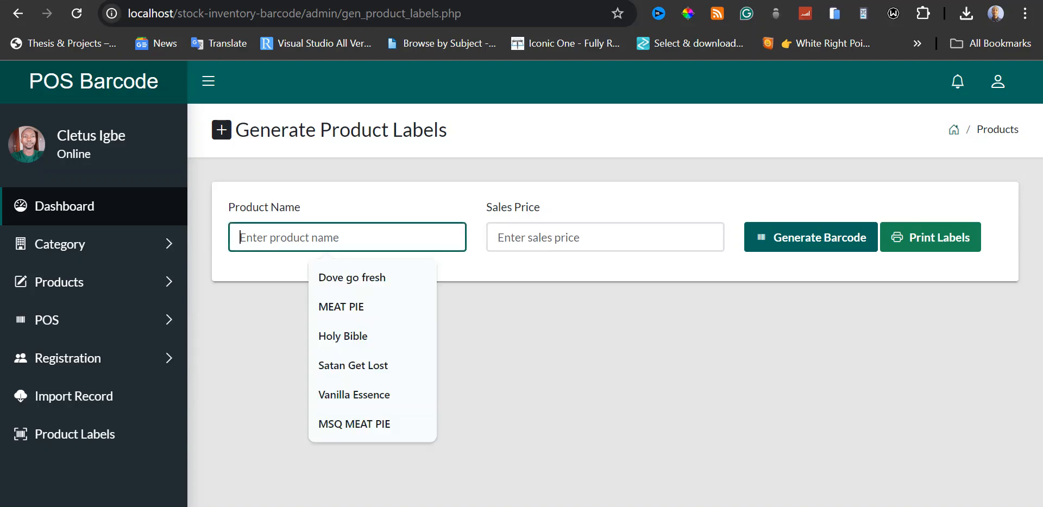
{"action": "type", "text": "MEAT PIE"}
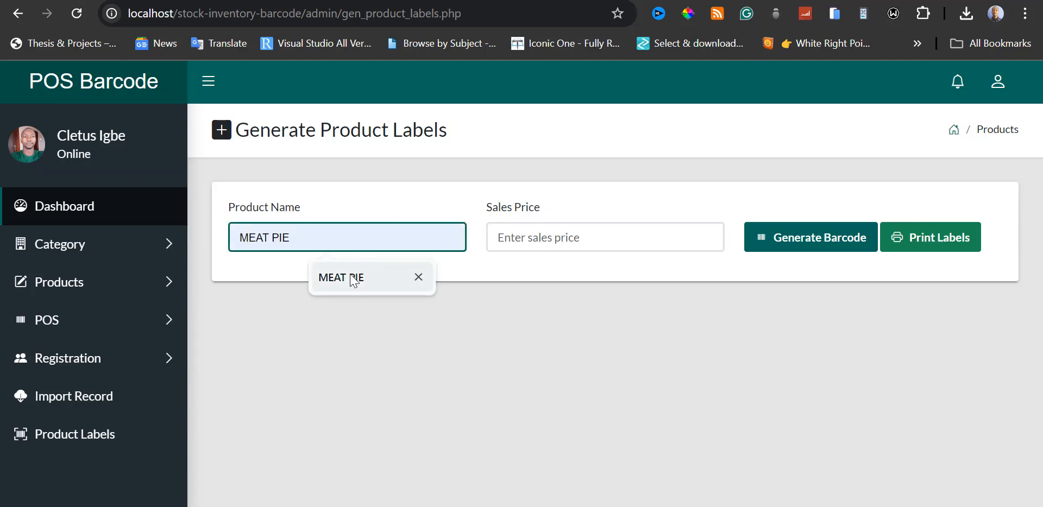
{"action": "left_click", "coordinate": [353, 278]}
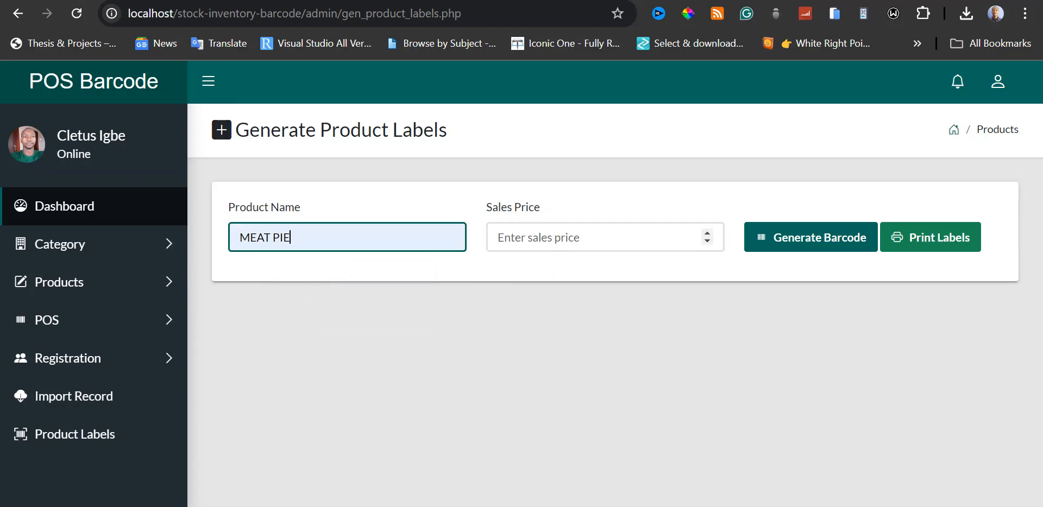
{"action": "left_click", "coordinate": [578, 238]}
{"action": "left_click", "coordinate": [596, 279]}
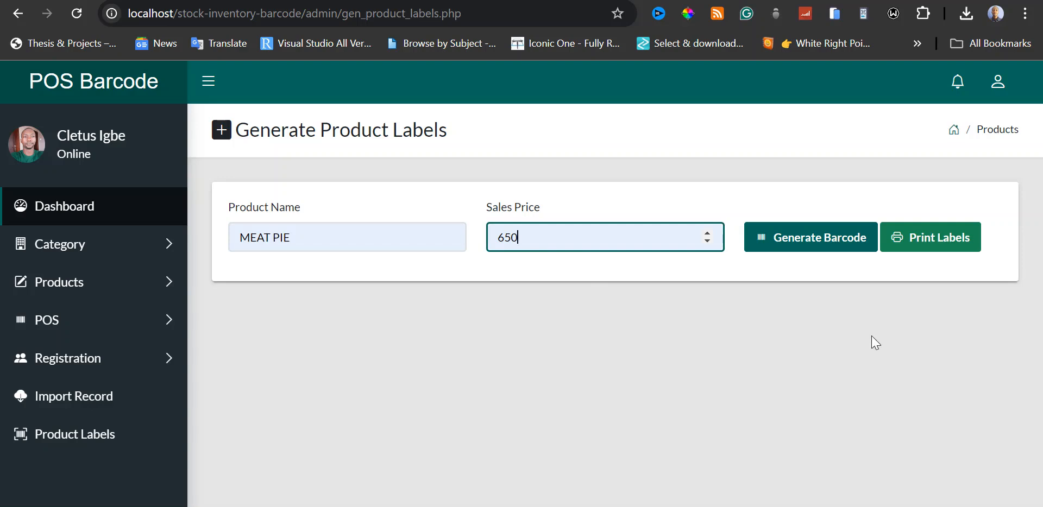
{"action": "left_click", "coordinate": [824, 242]}
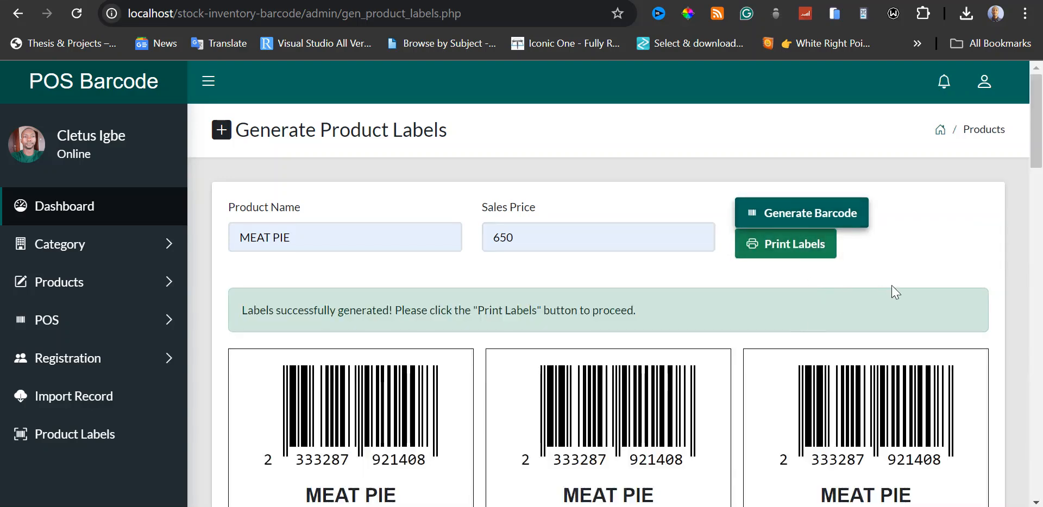
Examine the generated MEAT PIE labels, including barcode, price, store name and address.
{"action": "mouse_move", "coordinate": [1037, 151]}
{"action": "left_mouse_down"}
{"action": "mouse_move", "coordinate": [1037, 193]}
{"action": "mouse_move", "coordinate": [1037, 164]}
{"action": "left_mouse_up"}
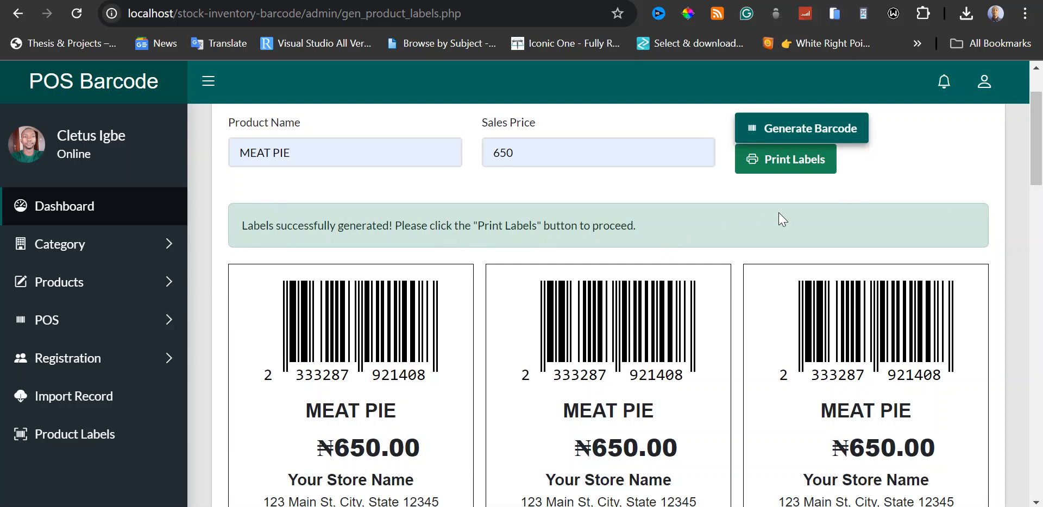
{"action": "left_click_drag", "start_coordinate": [1037, 168], "coordinate": [1038, 149]}
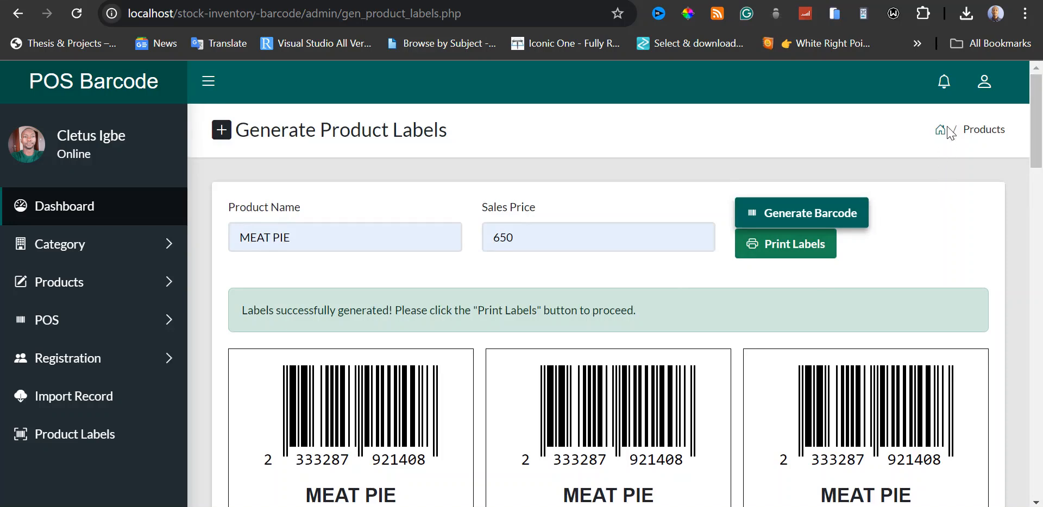
{"action": "left_click_drag", "start_coordinate": [1040, 124], "coordinate": [1039, 167]}
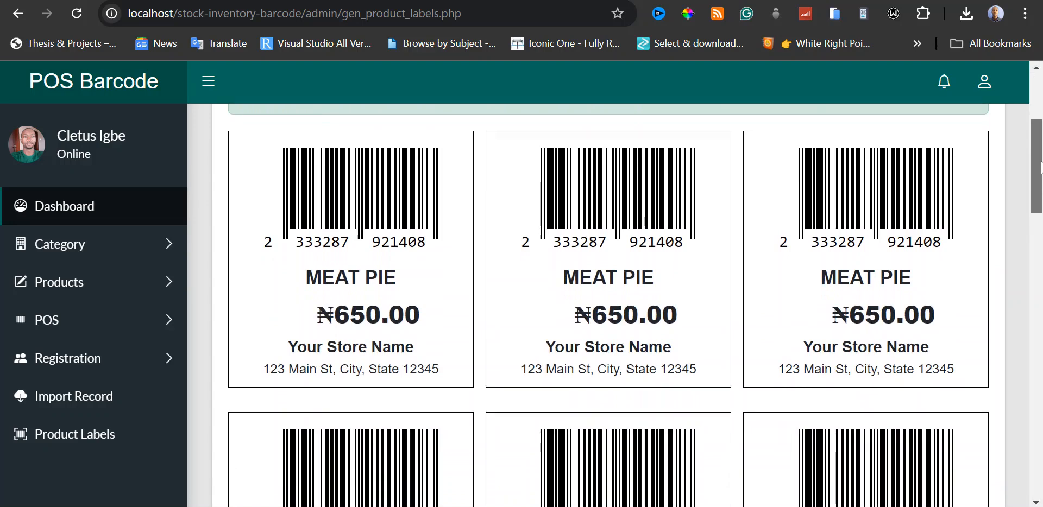
{"action": "left_click_drag", "start_coordinate": [1040, 167], "coordinate": [1032, 114]}
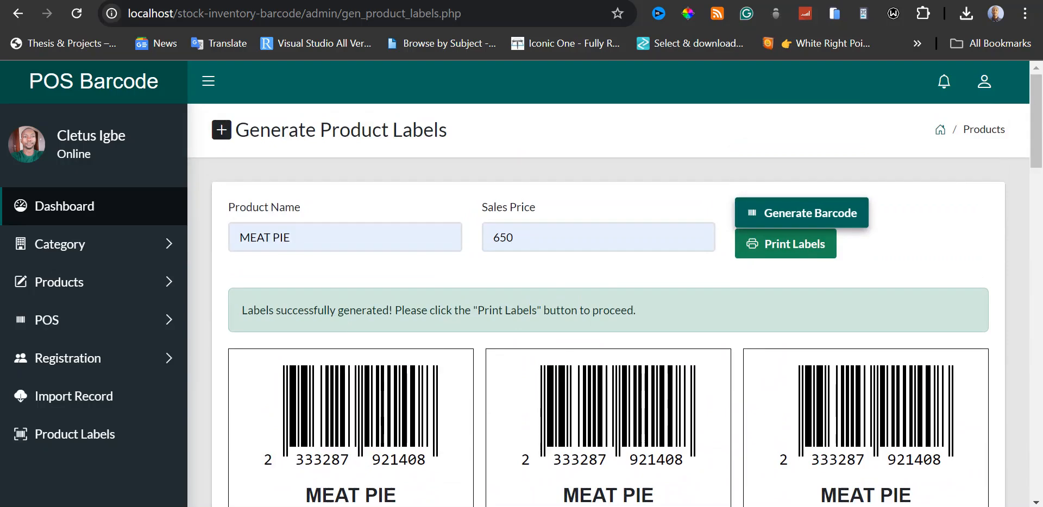
{"action": "scroll", "coordinate": [886, 248], "scroll_direction": "down", "scroll_amount": 3}
{"action": "scroll", "coordinate": [886, 247], "scroll_direction": "up", "scroll_amount": 3}
Open the print preview of the MEAT PIE labels and check the available print destinations.
{"action": "left_click", "coordinate": [810, 251]}
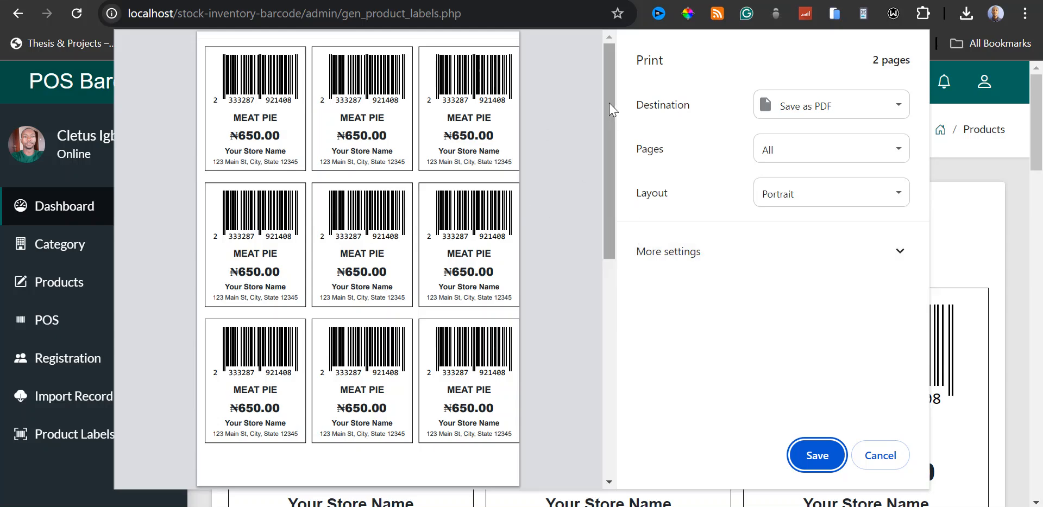
{"action": "left_click_drag", "start_coordinate": [608, 102], "coordinate": [609, 84]}
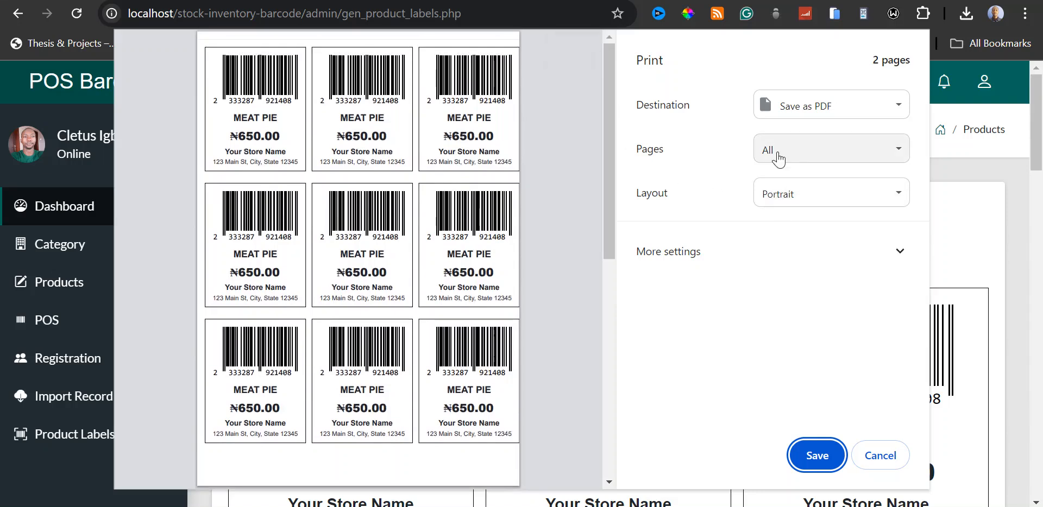
{"action": "left_click", "coordinate": [839, 111]}
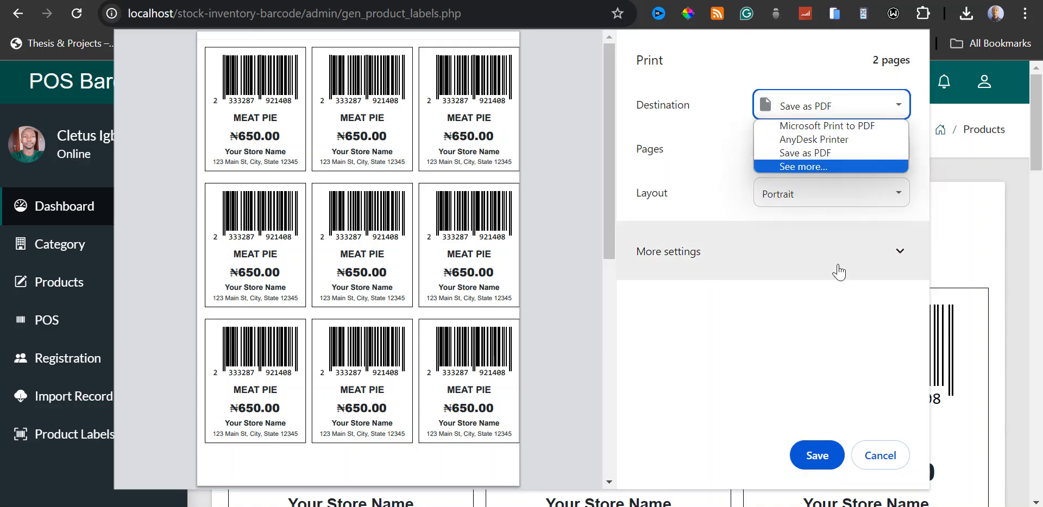
{"action": "left_click", "coordinate": [818, 339]}
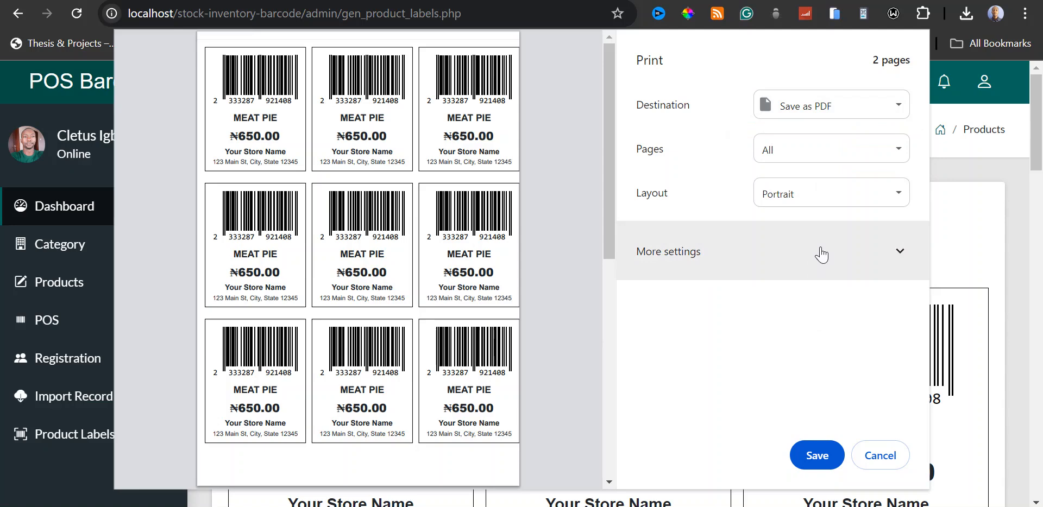
{"action": "left_click", "coordinate": [836, 109]}
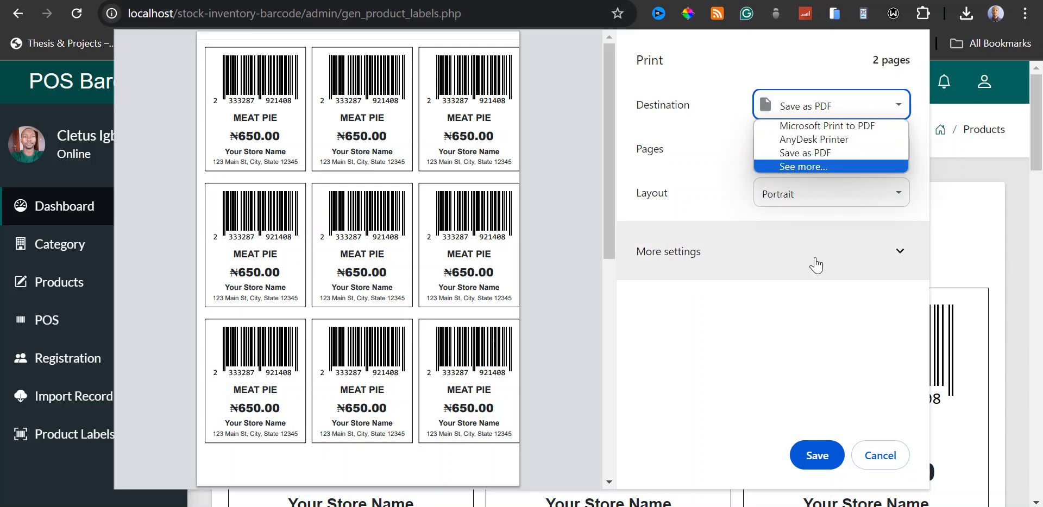
{"action": "left_click", "coordinate": [809, 322]}
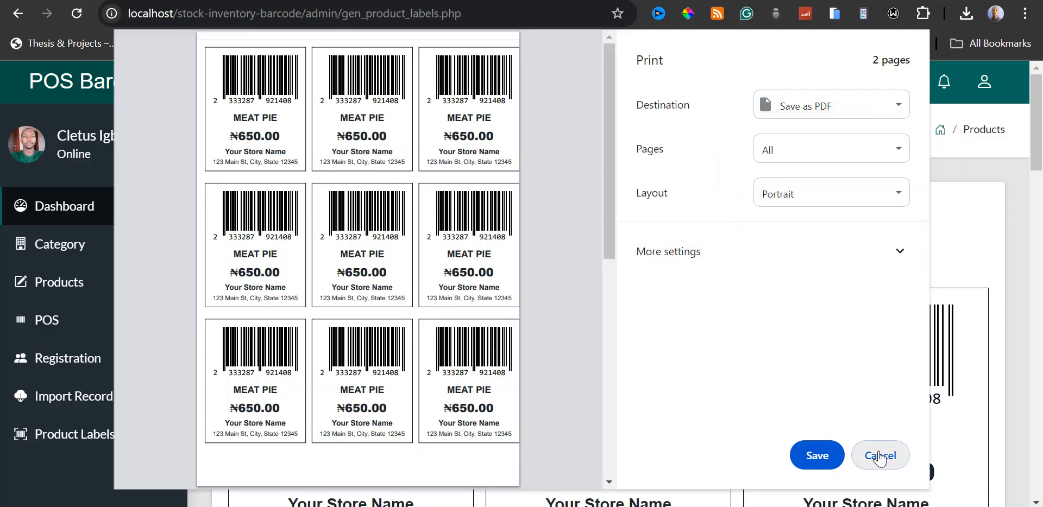
Save the labels as a PDF named Generate Product Labels 234 in the Desktop folder.
{"action": "left_click", "coordinate": [820, 458]}
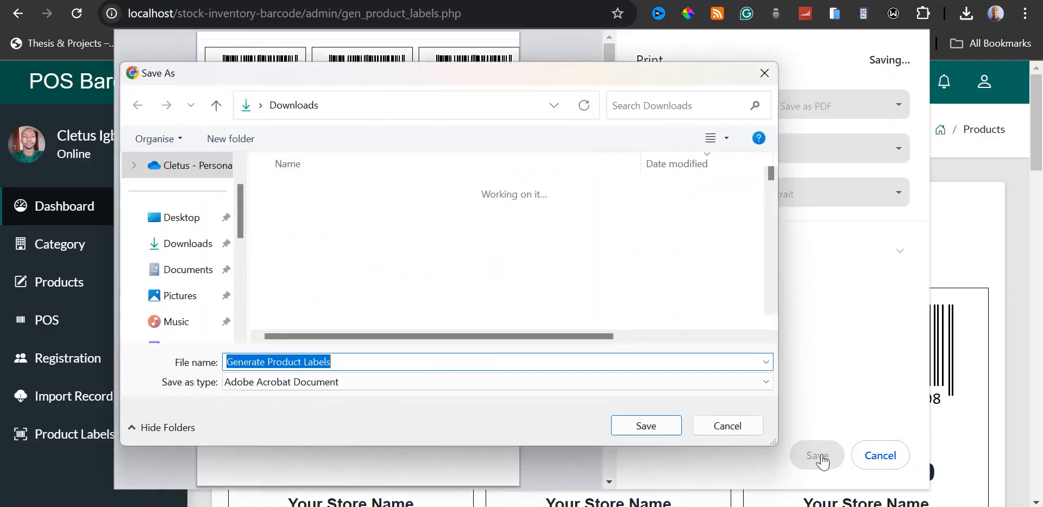
{"action": "left_click", "coordinate": [407, 361]}
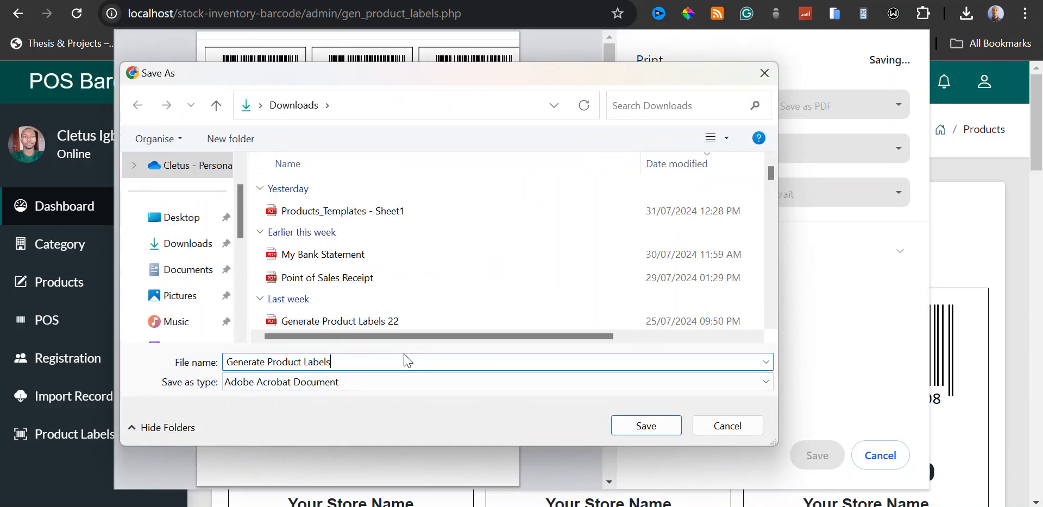
{"action": "type", "text": "234"}
{"action": "left_click", "coordinate": [183, 220]}
{"action": "left_click", "coordinate": [644, 426]}
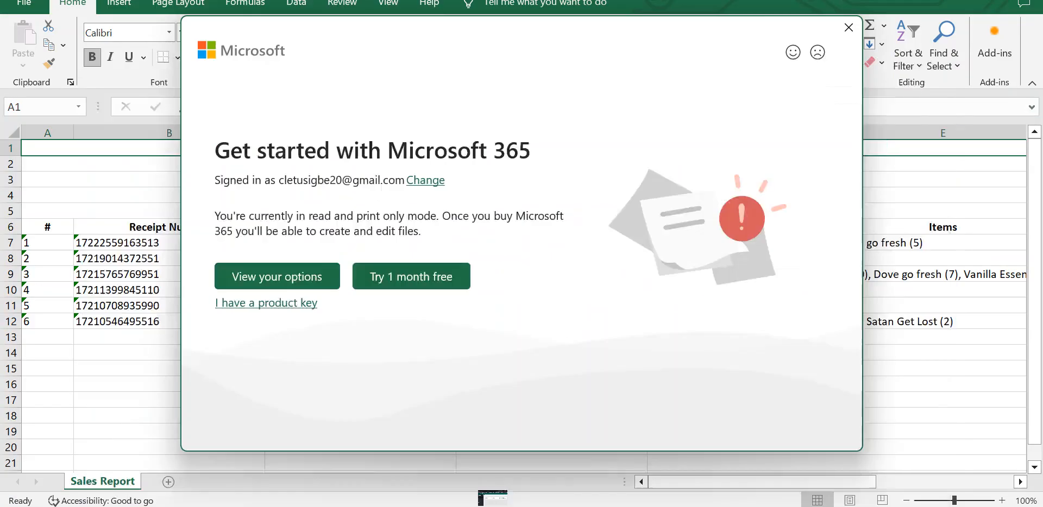
Open the saved product labels PDF from the desktop and check the labels in it.
{"action": "left_click", "coordinate": [1029, 0]}
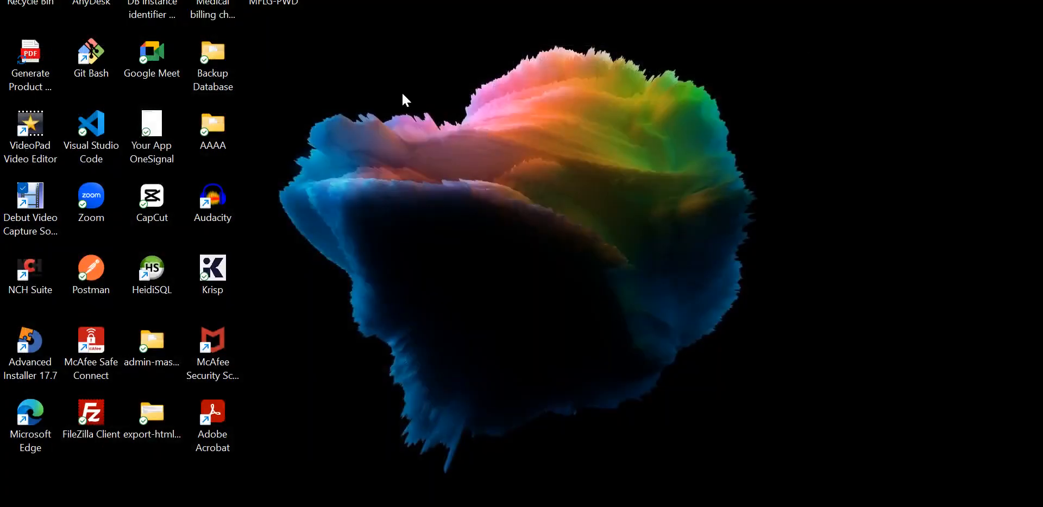
{"action": "double_click", "coordinate": [28, 78]}
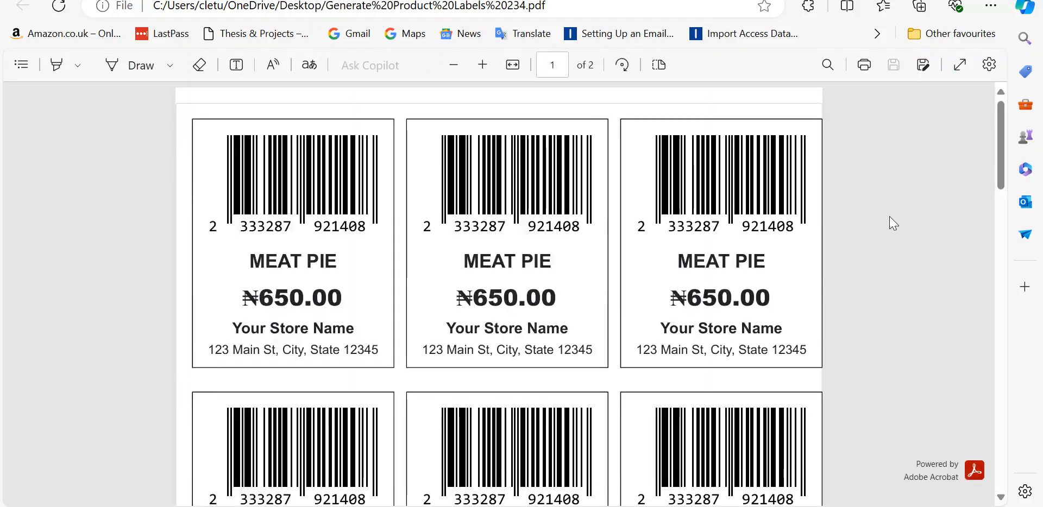
{"action": "scroll", "coordinate": [892, 220], "scroll_direction": "down", "scroll_amount": 5}
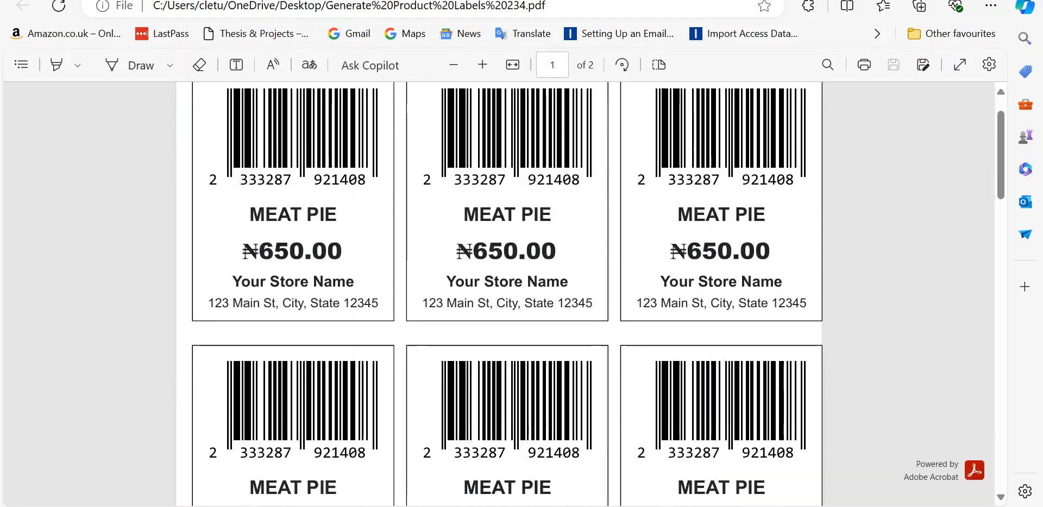
Look over the MEAT PIE labels on both pages of the PDF.
{"action": "scroll", "coordinate": [712, 323], "scroll_direction": "down", "scroll_amount": 15}
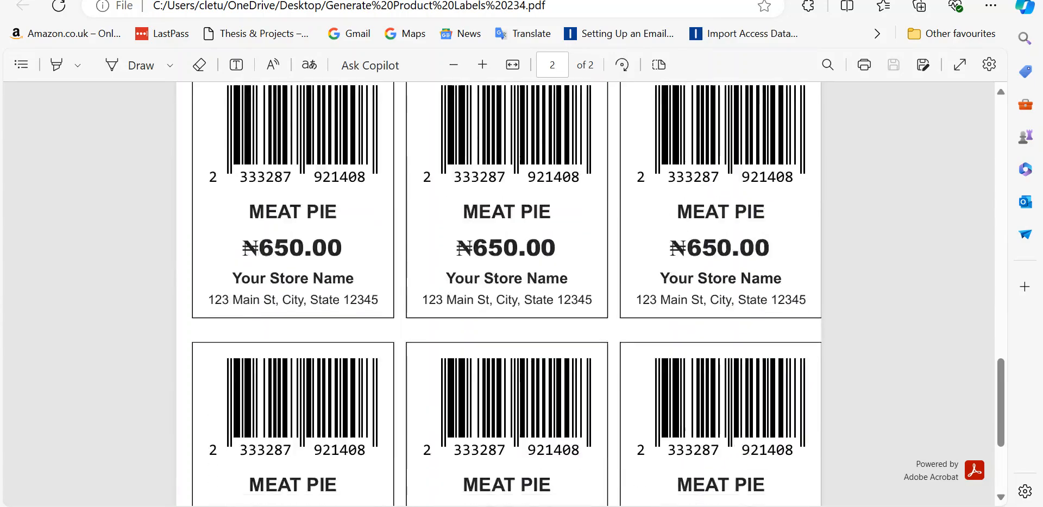
{"action": "scroll", "coordinate": [782, 190], "scroll_direction": "up", "scroll_amount": 20}
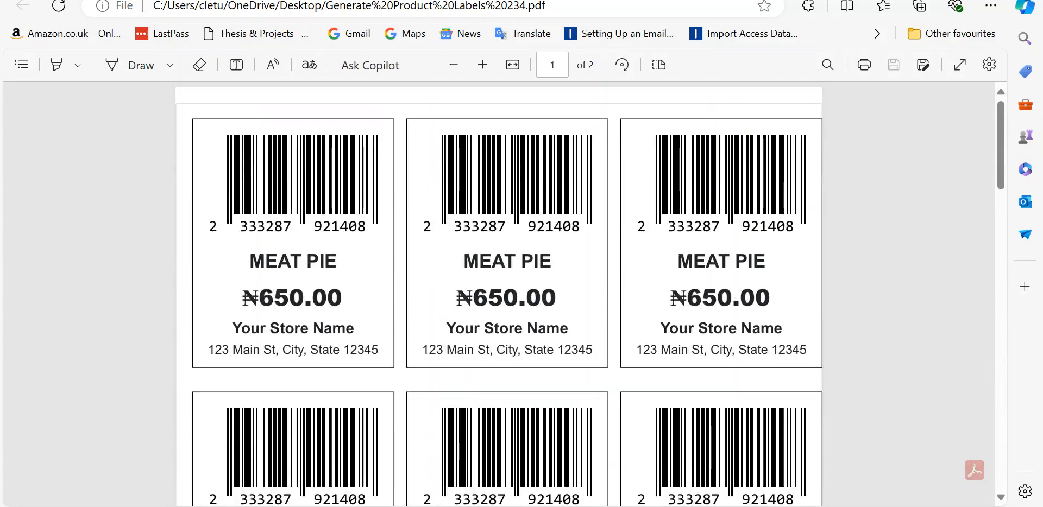
Switch to the Google Docs project description to review its technical details, and check the module status in the XAMPP Control Panel.
{"action": "key", "text": "super+d"}
{"action": "key", "text": "alt+Tab"}
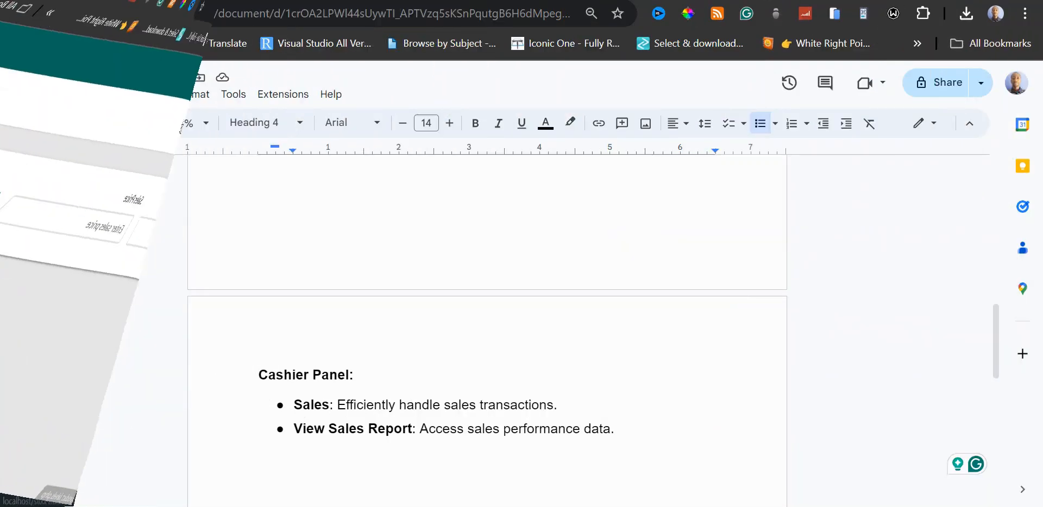
{"action": "scroll", "coordinate": [486, 331], "scroll_direction": "up", "scroll_amount": 8}
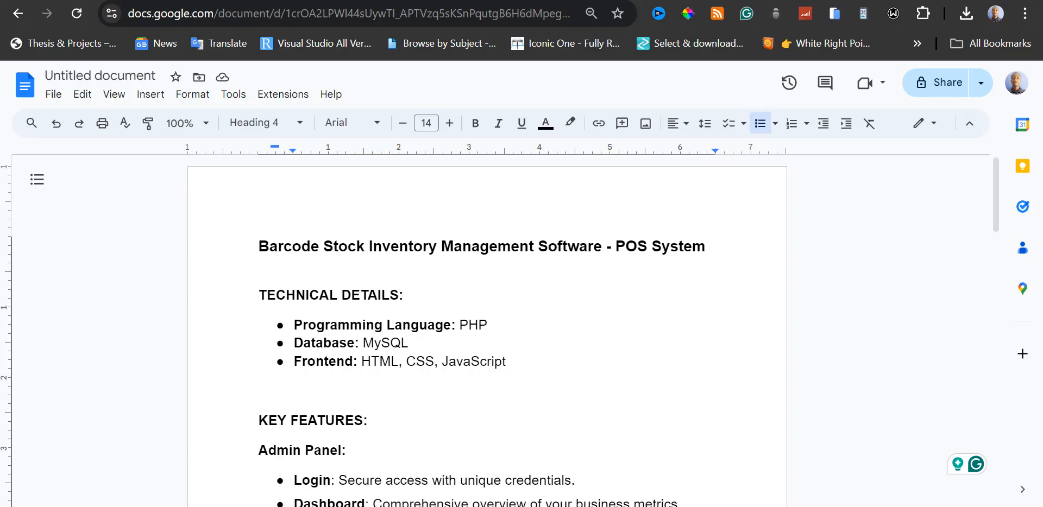
{"action": "key", "text": "alt+Tab"}
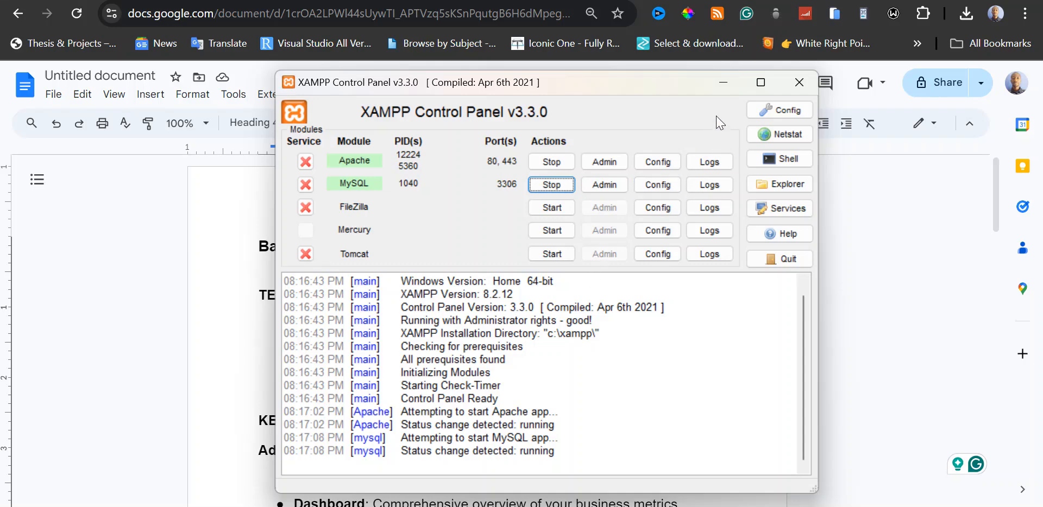
{"action": "left_click", "coordinate": [724, 85]}
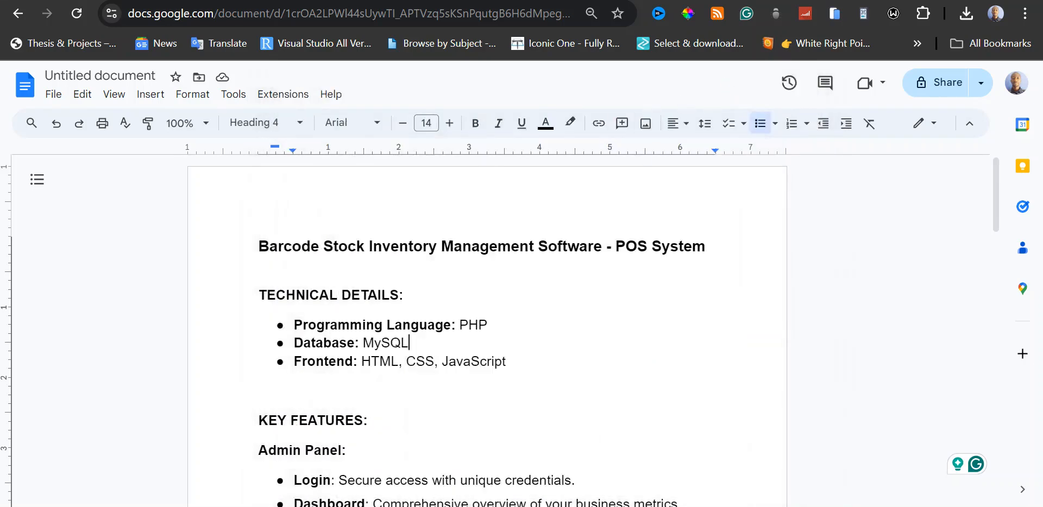
Switch to the stock-inventory-barcode folder in File Explorer, examine its contents, and check the XAMPP Control Panel again.
{"action": "left_click", "coordinate": [432, 506]}
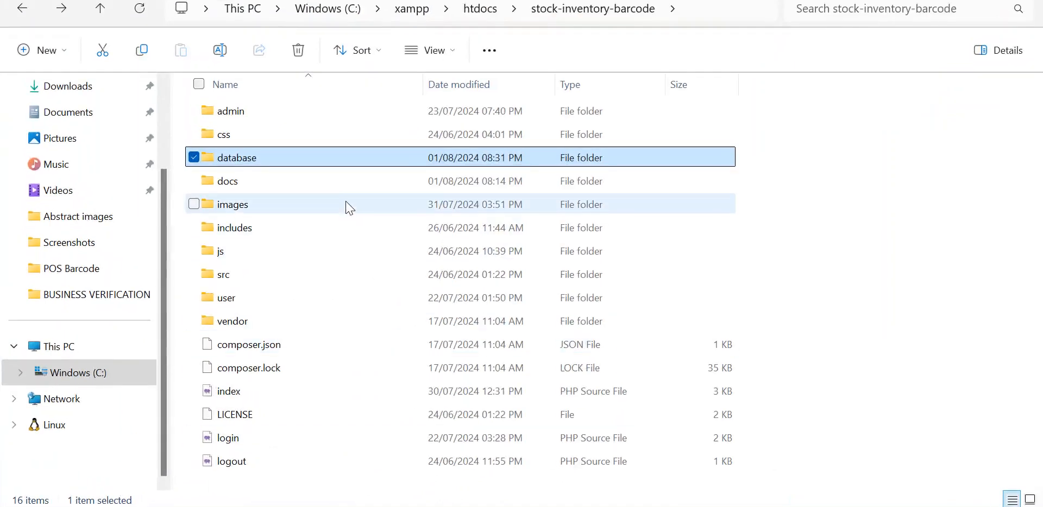
{"action": "left_click", "coordinate": [291, 369]}
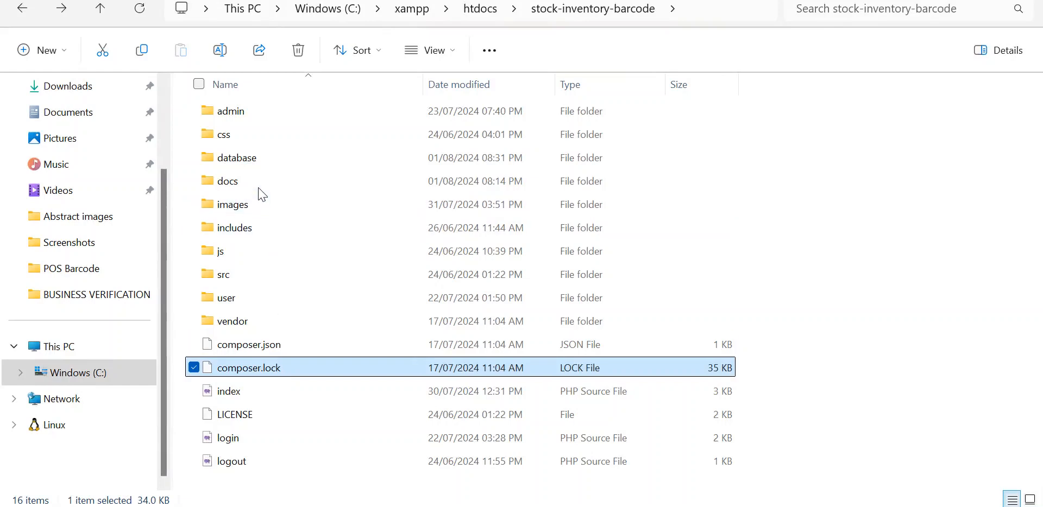
{"action": "left_click", "coordinate": [268, 162]}
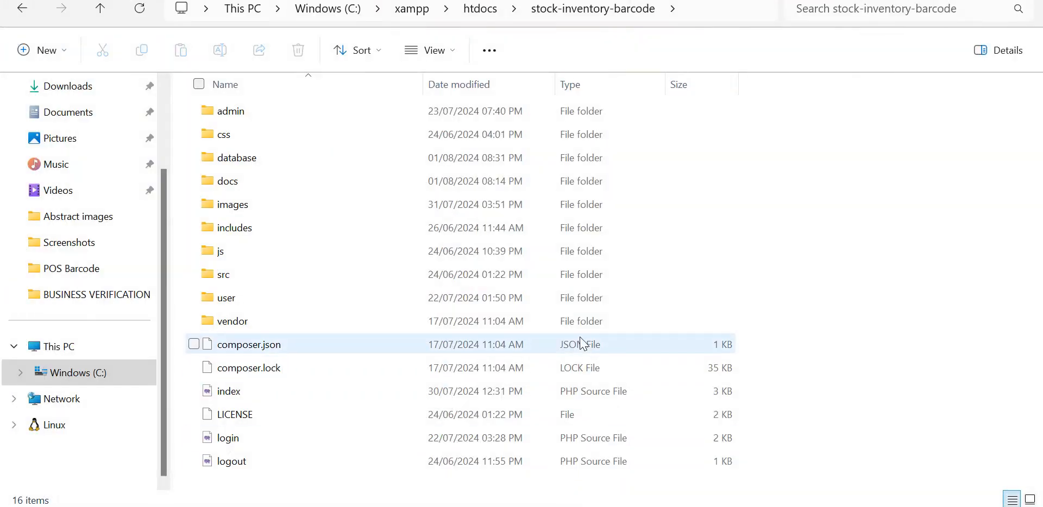
{"action": "key", "text": "alt+Tab"}
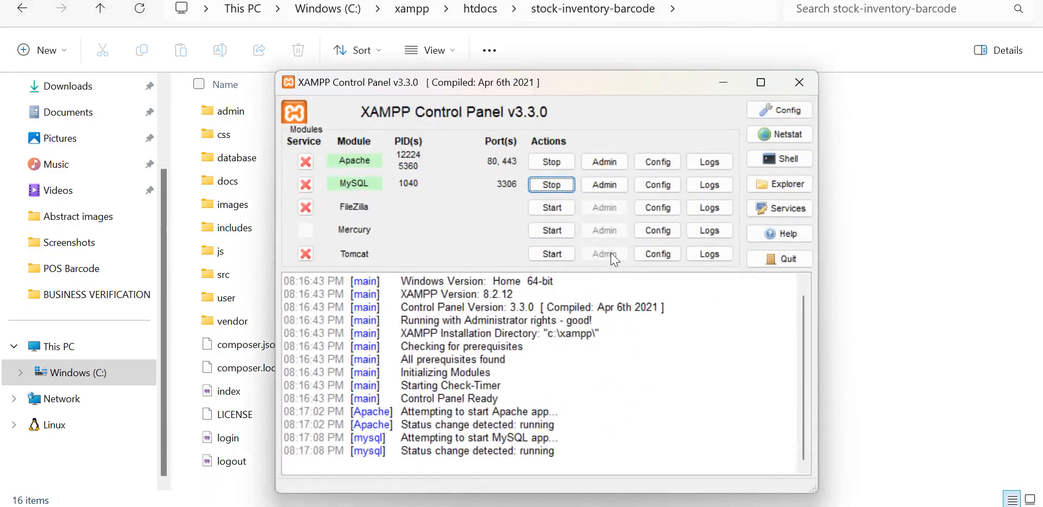
{"action": "left_click", "coordinate": [723, 84]}
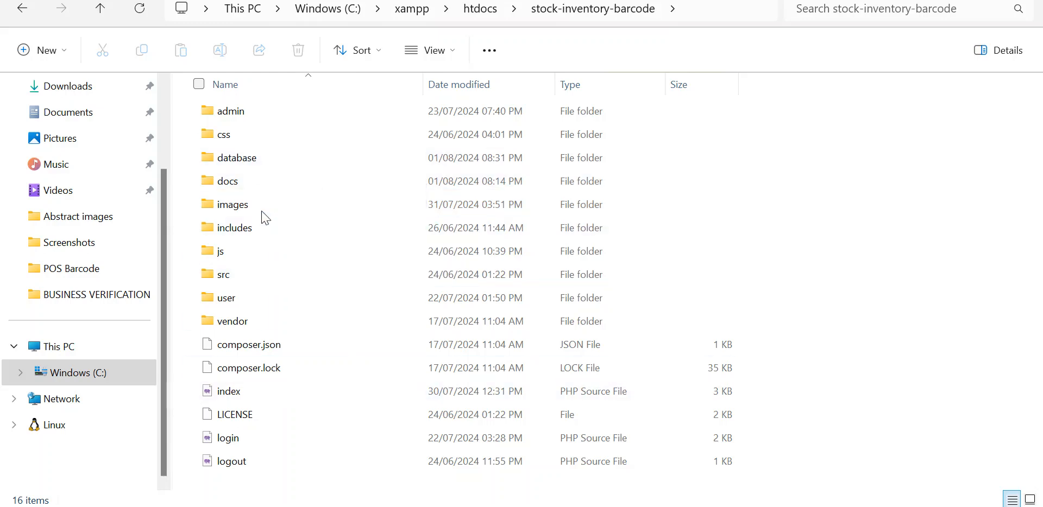
Copy the name of the pos1908291 SQL script in the database folder and return to the project folder.
{"action": "double_click", "coordinate": [260, 164]}
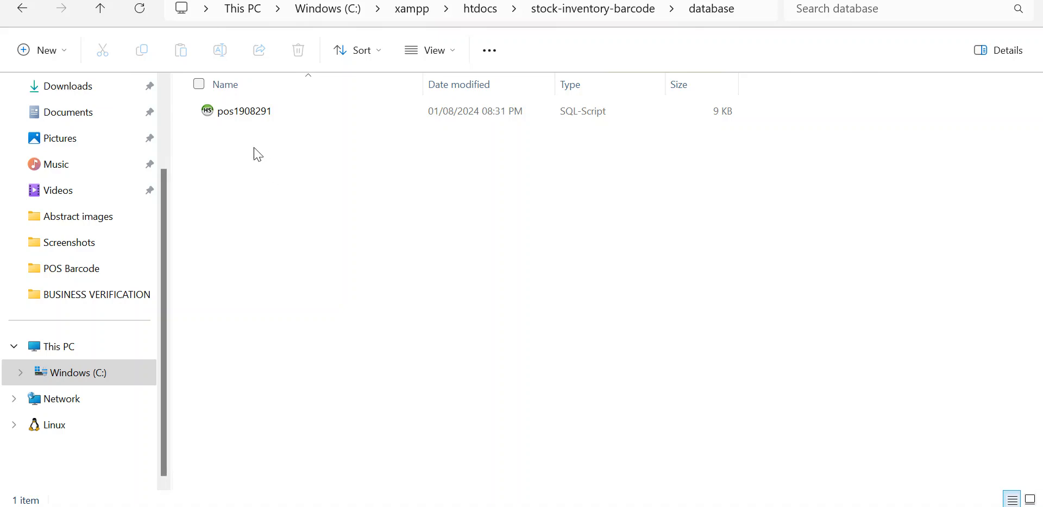
{"action": "left_click", "coordinate": [251, 114]}
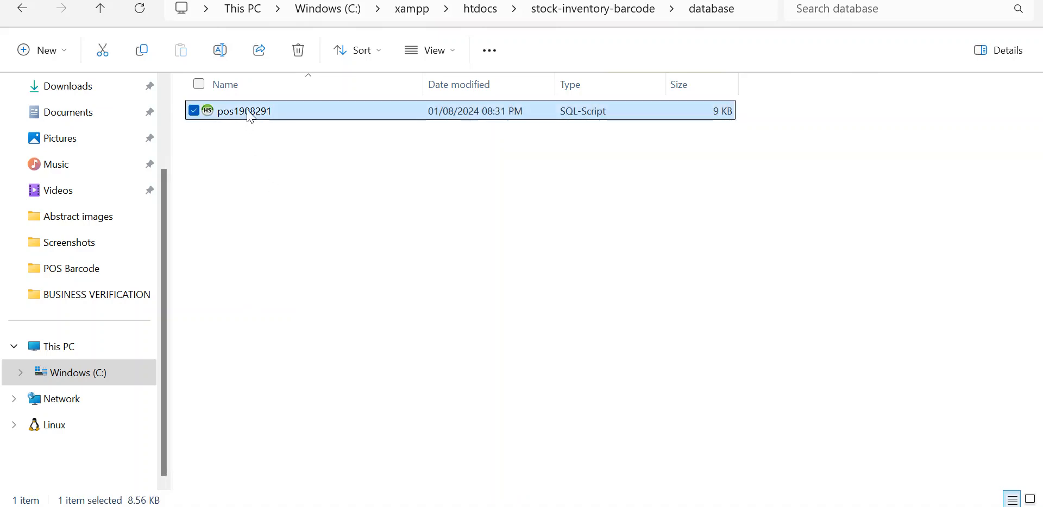
{"action": "left_click", "coordinate": [251, 114]}
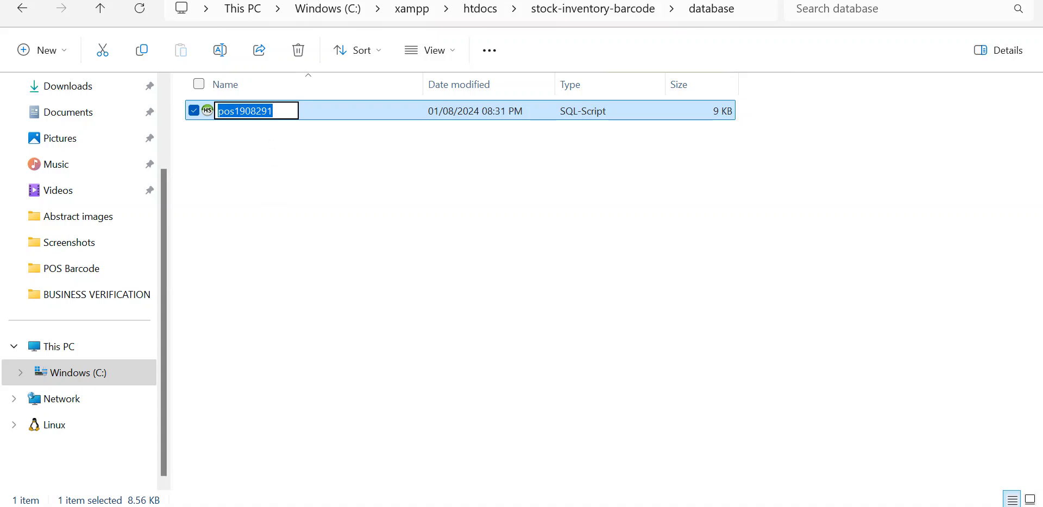
{"action": "right_click", "coordinate": [261, 110]}
{"action": "left_click", "coordinate": [193, 163]}
{"action": "left_click", "coordinate": [307, 160]}
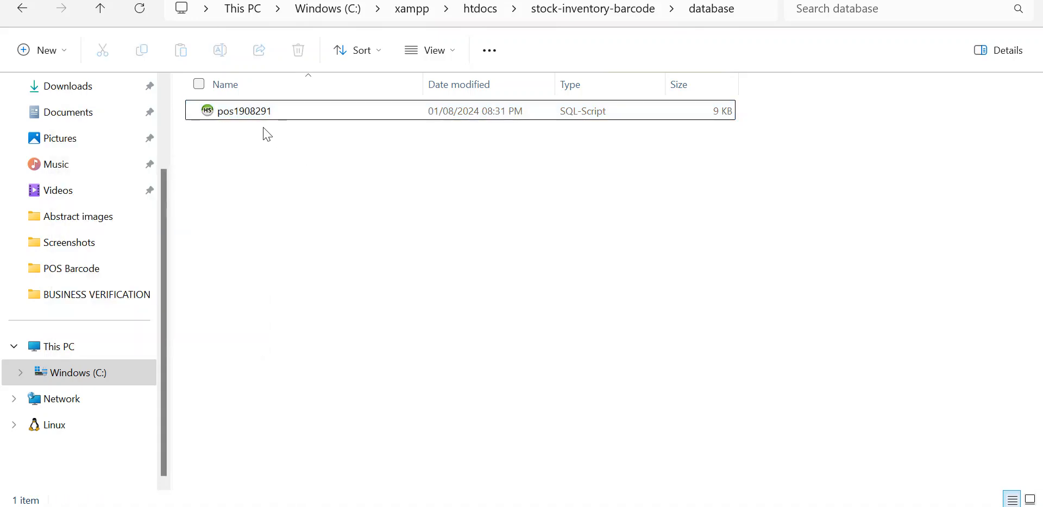
{"action": "left_click", "coordinate": [27, 10]}
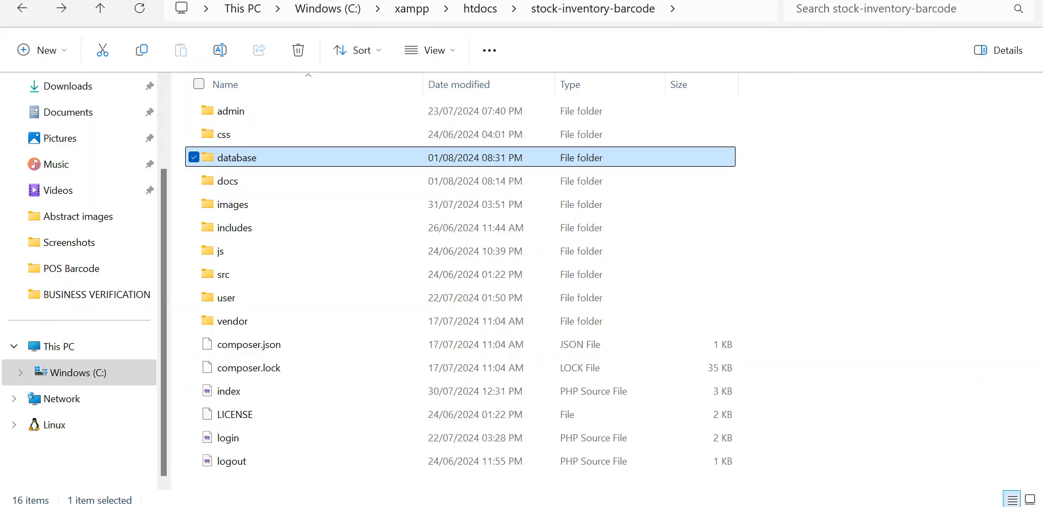
Open phpMyAdmin from the MySQL module of the XAMPP Control Panel and look through the database list.
{"action": "key", "text": "alt+Tab"}
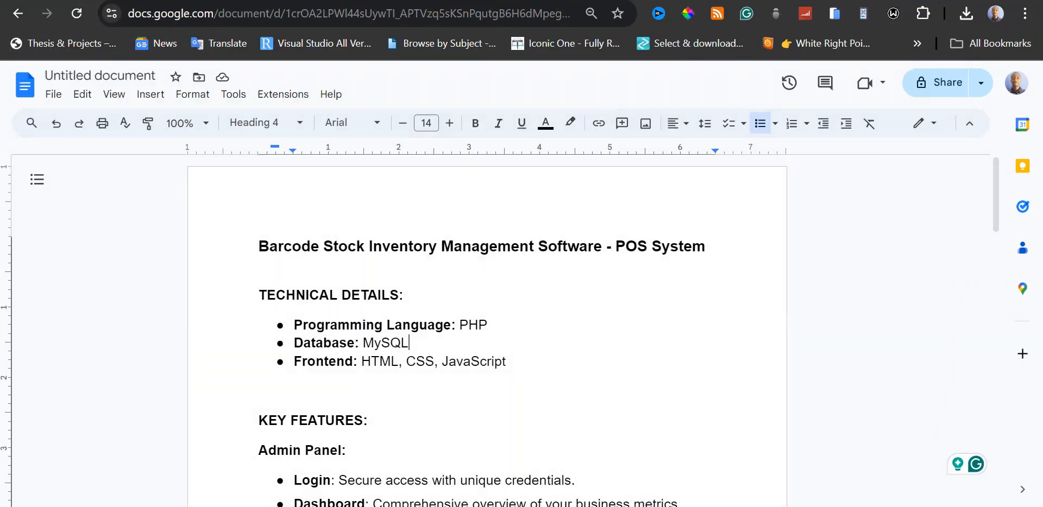
{"action": "key", "text": "alt+Tab"}
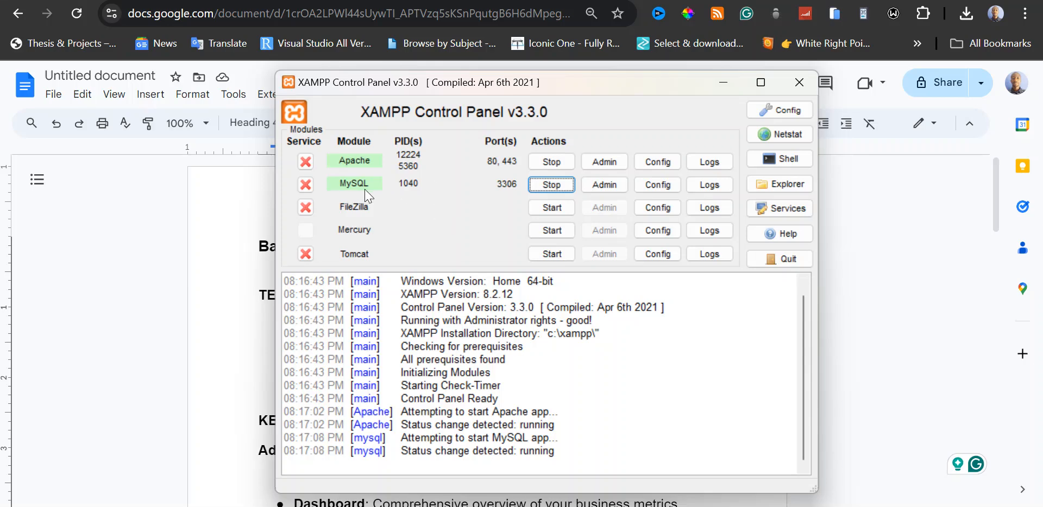
{"action": "left_click", "coordinate": [607, 187]}
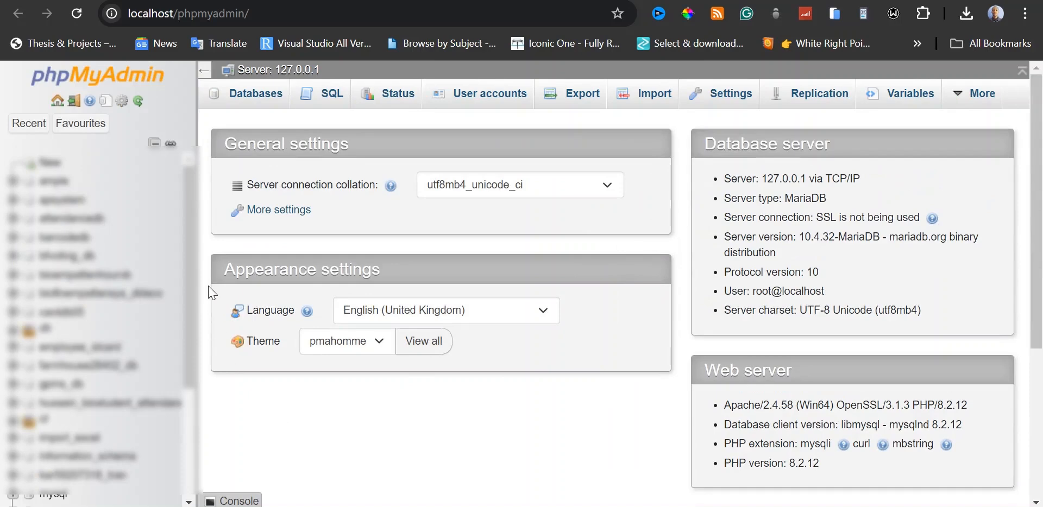
{"action": "scroll", "coordinate": [190, 271], "scroll_direction": "down", "scroll_amount": 5}
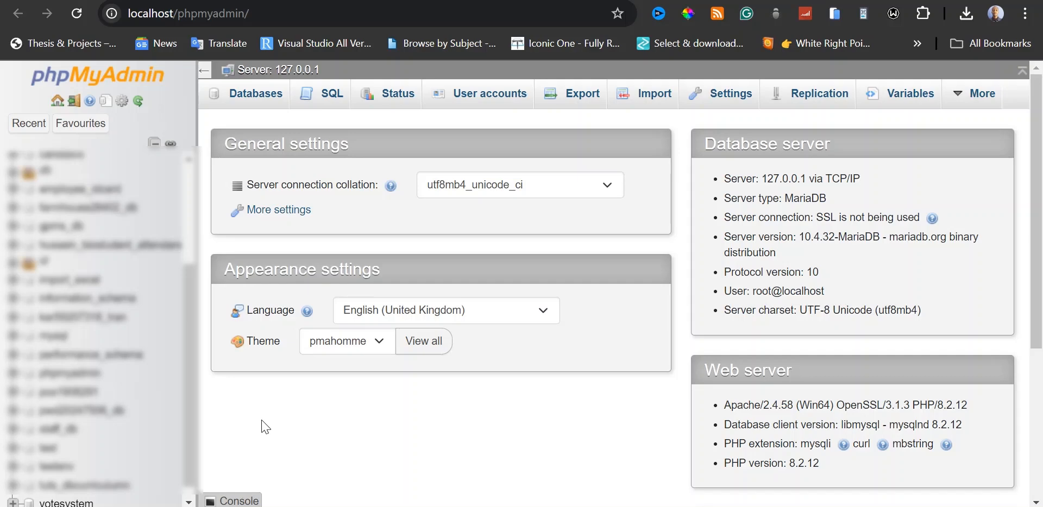
Create a database named pos1908291 with the utf8mb4_general_ci collation in phpMyAdmin.
{"action": "left_click", "coordinate": [262, 99]}
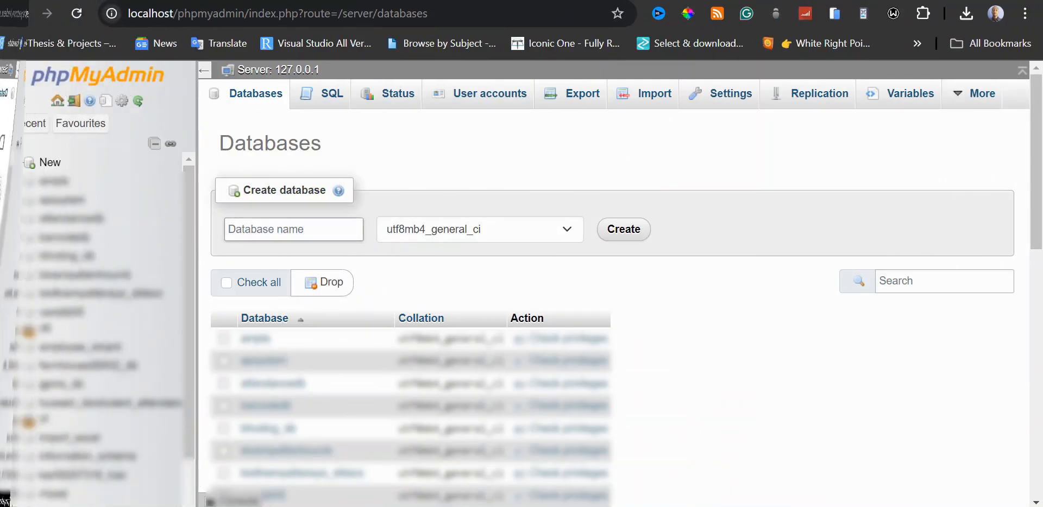
{"action": "left_click", "coordinate": [316, 228]}
{"action": "right_click", "coordinate": [316, 228]}
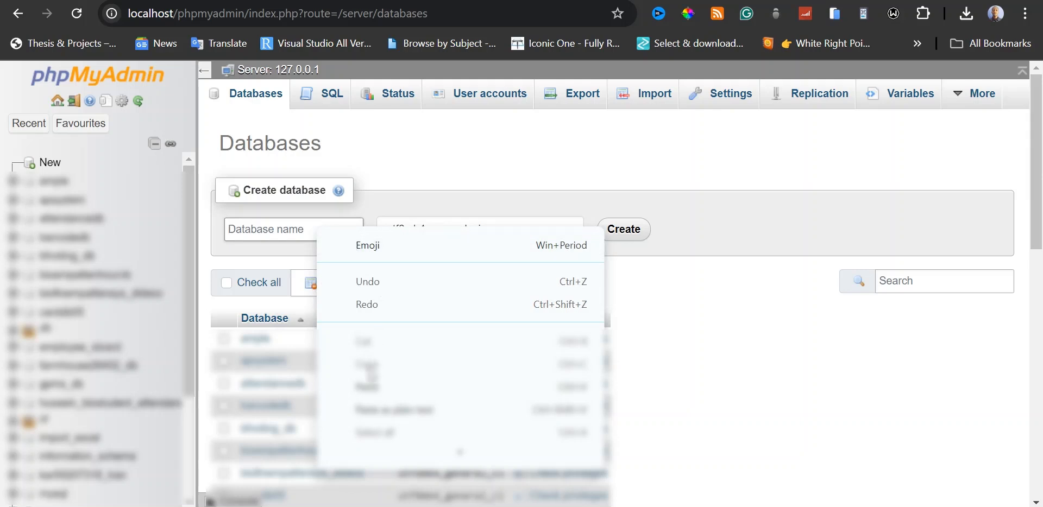
{"action": "left_click", "coordinate": [371, 386]}
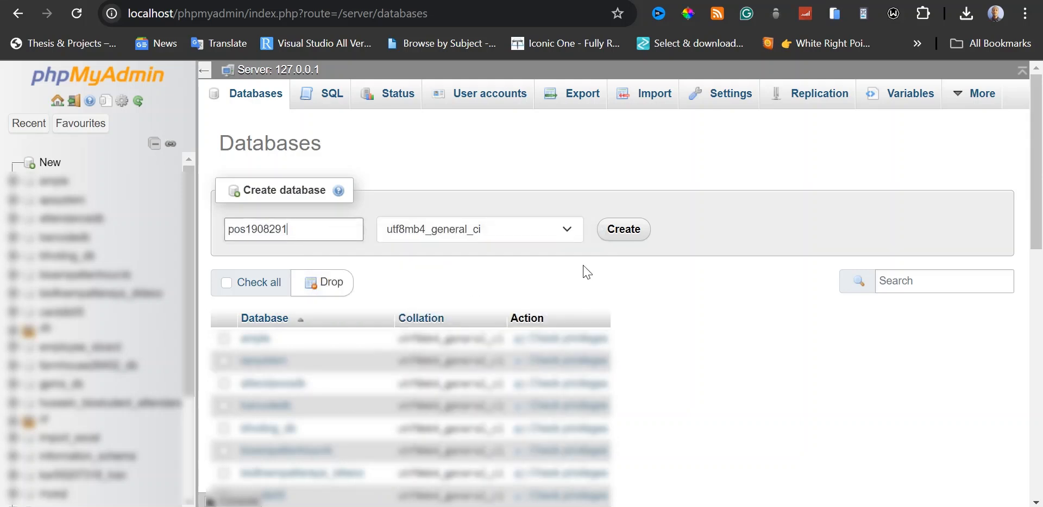
{"action": "left_click", "coordinate": [623, 231]}
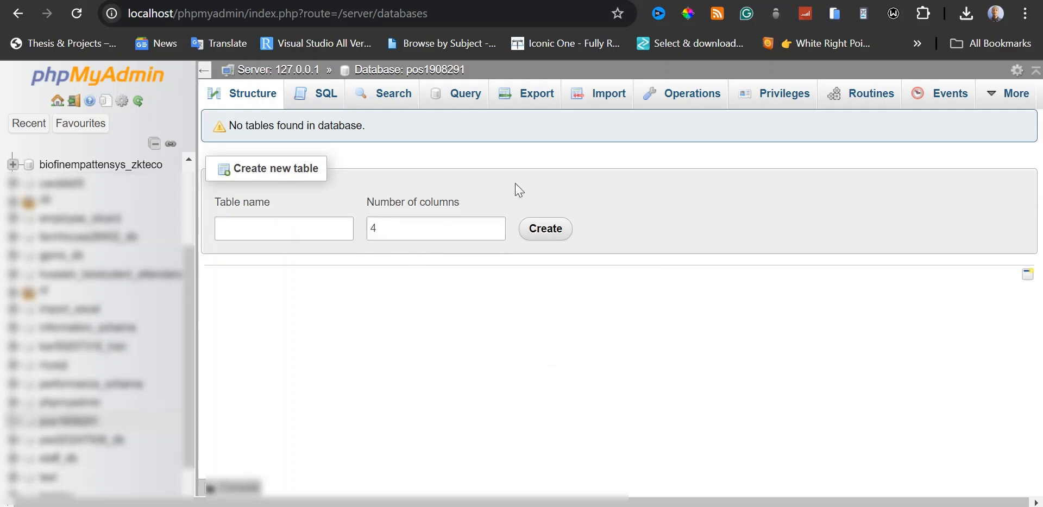
Start choosing a file to import into the pos1908291 database and browse to the xampp htdocs folder on drive C.
{"action": "left_click", "coordinate": [612, 101]}
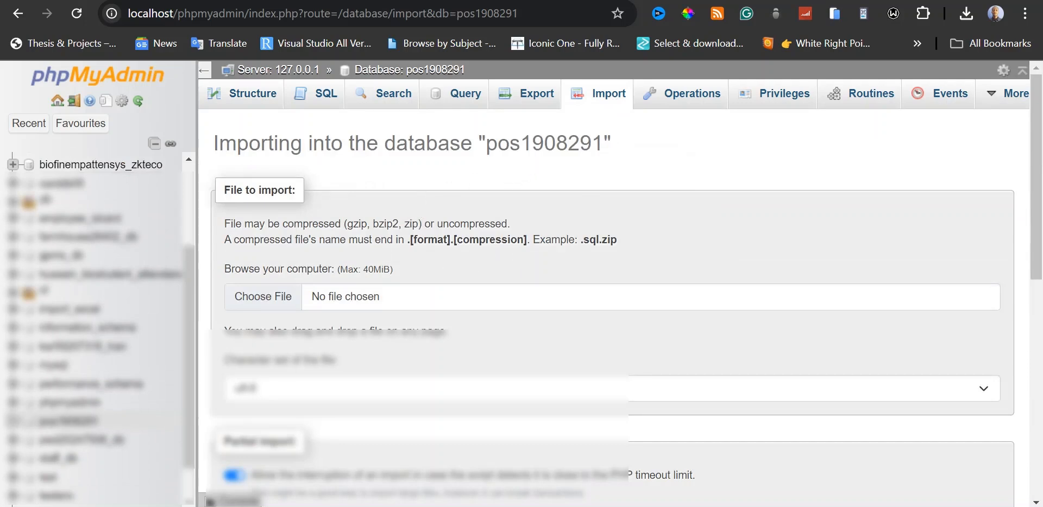
{"action": "left_click", "coordinate": [275, 301]}
{"action": "scroll", "coordinate": [239, 247], "scroll_direction": "up", "scroll_amount": 1}
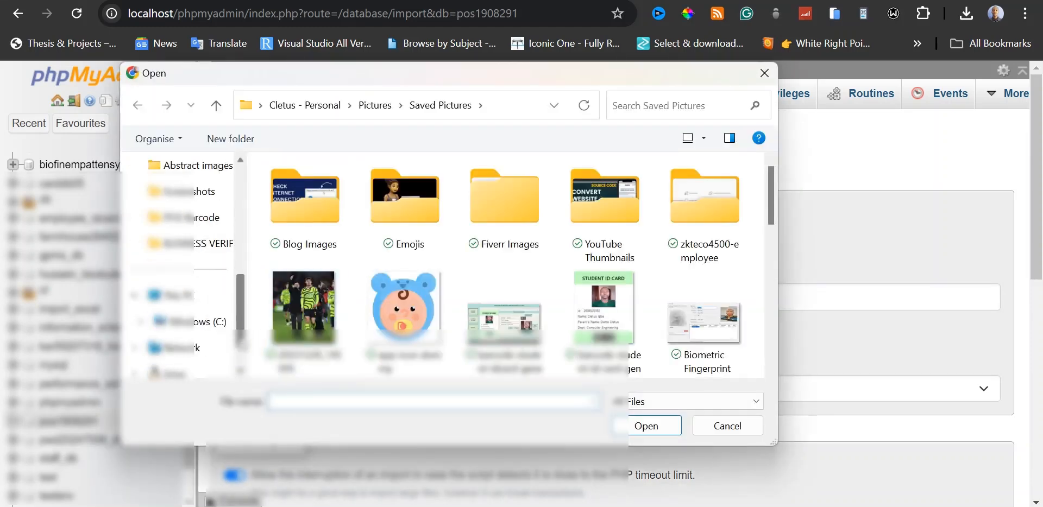
{"action": "scroll", "coordinate": [206, 315], "scroll_direction": "down", "scroll_amount": 1}
{"action": "left_click", "coordinate": [207, 302]}
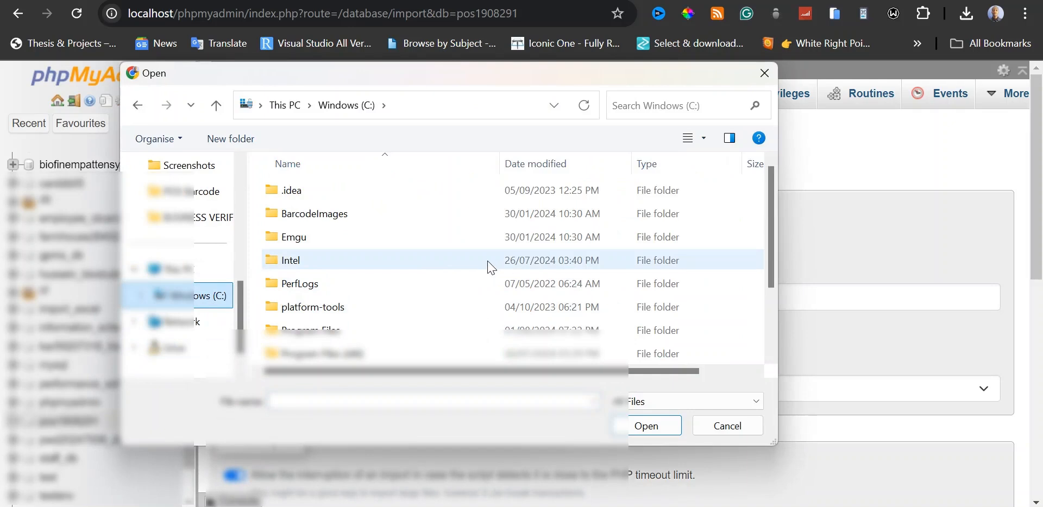
{"action": "scroll", "coordinate": [489, 262], "scroll_direction": "down", "scroll_amount": 2}
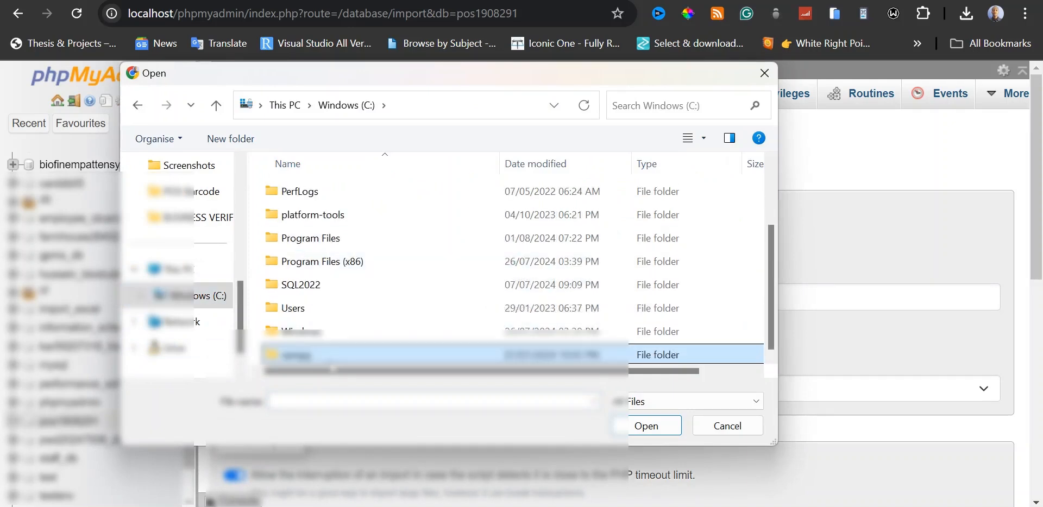
{"action": "double_click", "coordinate": [367, 353]}
{"action": "double_click", "coordinate": [338, 309]}
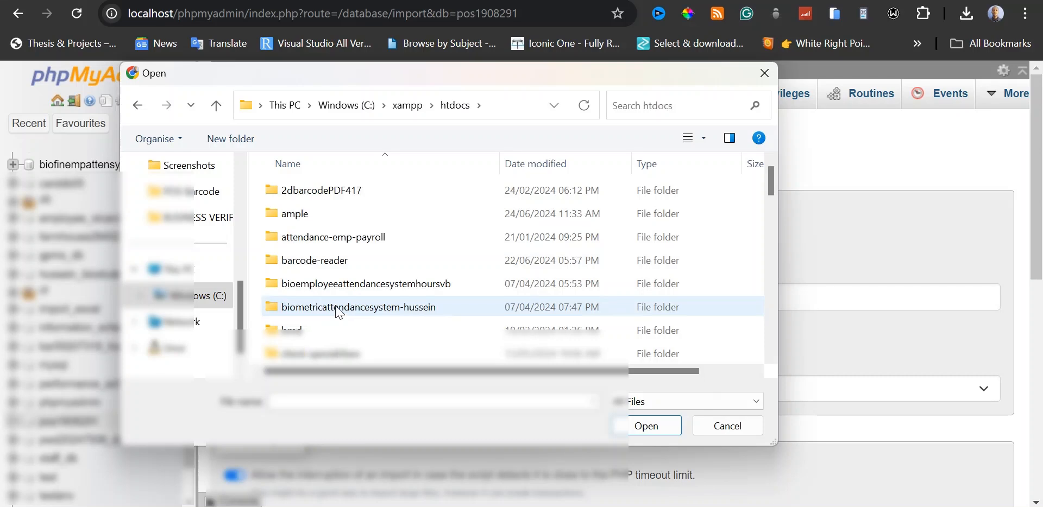
Select pos1908291.sql from the database folder of stock-inventory-barcode as the file to import.
{"action": "left_click", "coordinate": [336, 308]}
{"action": "key", "text": "s"}
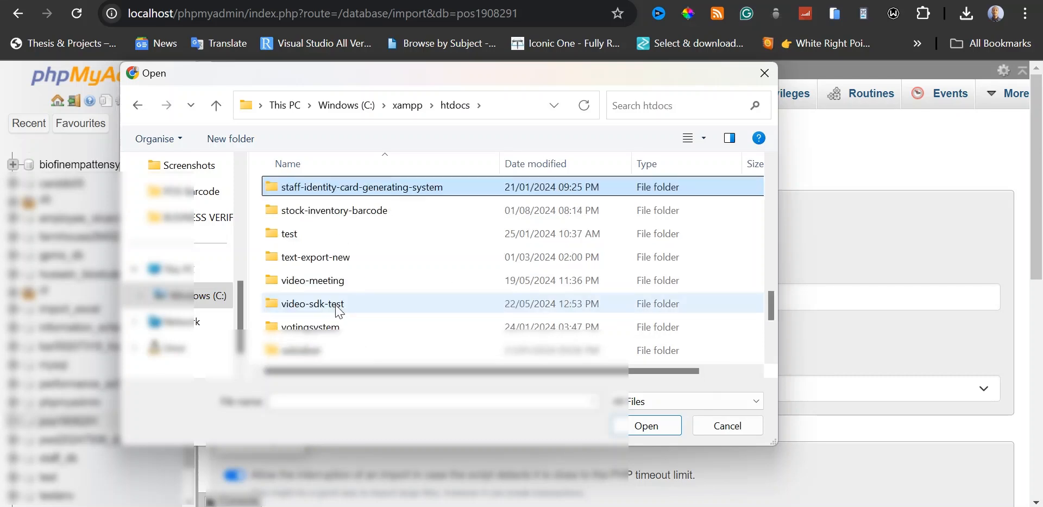
{"action": "left_click", "coordinate": [357, 217]}
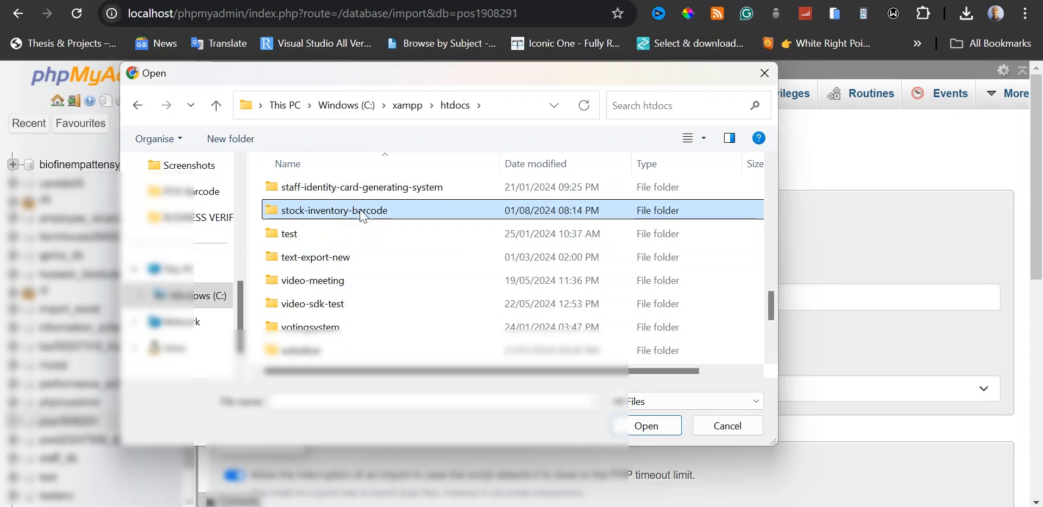
{"action": "double_click", "coordinate": [362, 212]}
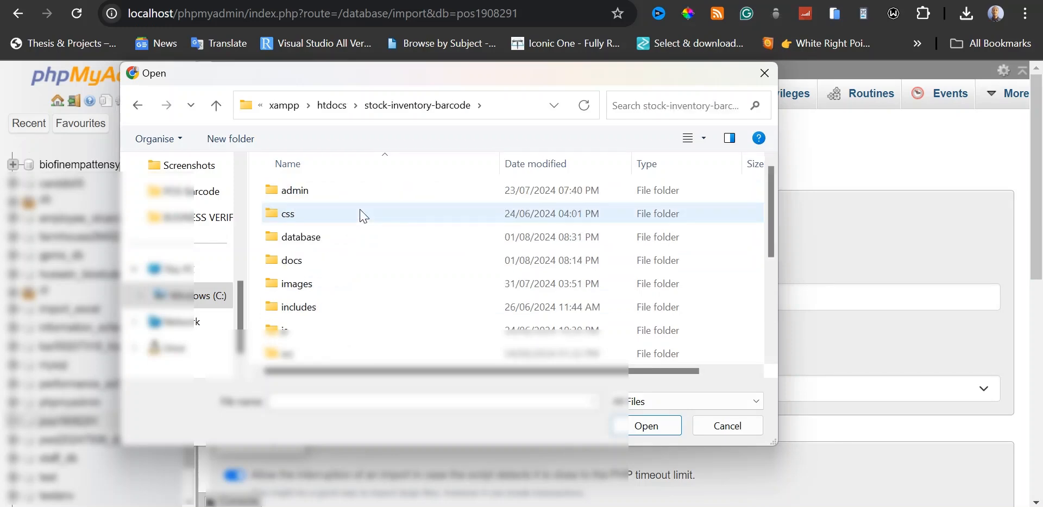
{"action": "double_click", "coordinate": [329, 240]}
{"action": "left_click", "coordinate": [334, 199]}
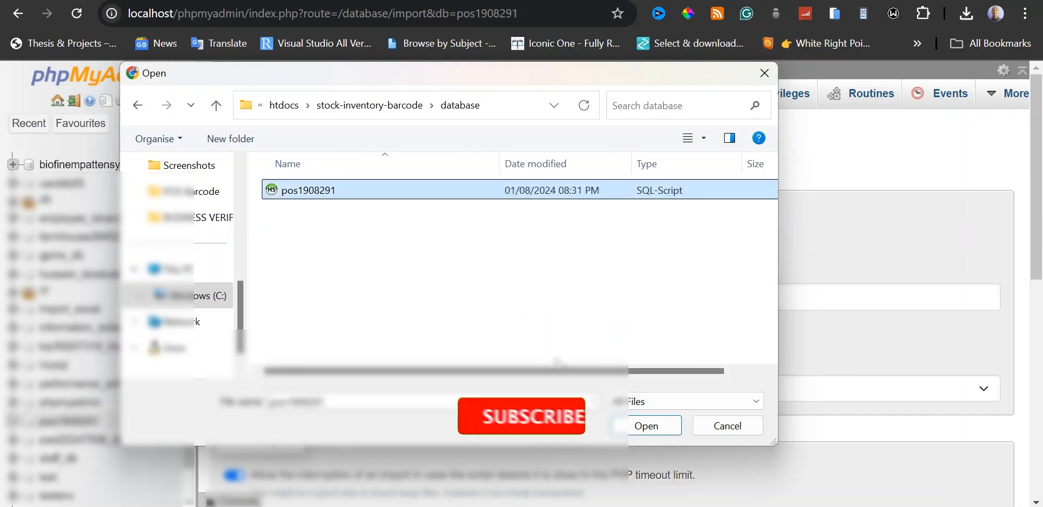
{"action": "left_click", "coordinate": [646, 426]}
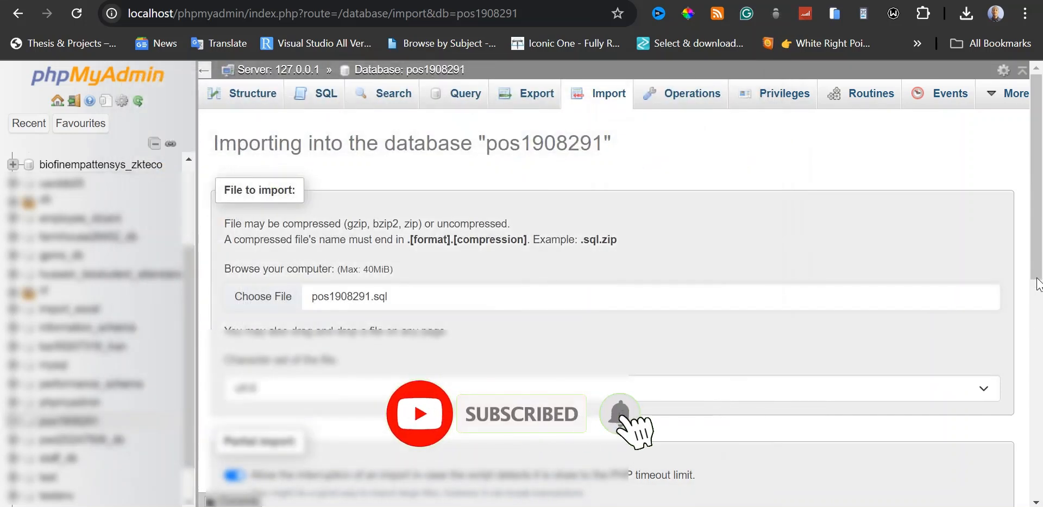
Import the selected pos1908291.sql file into the pos1908291 database with the SQL format.
{"action": "left_click_drag", "start_coordinate": [1039, 205], "coordinate": [1041, 418]}
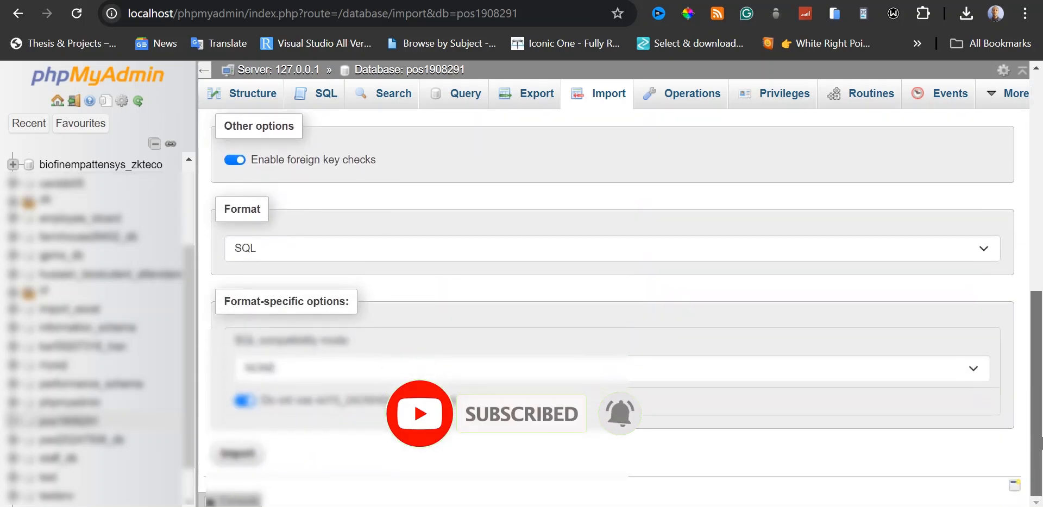
{"action": "left_click", "coordinate": [239, 457]}
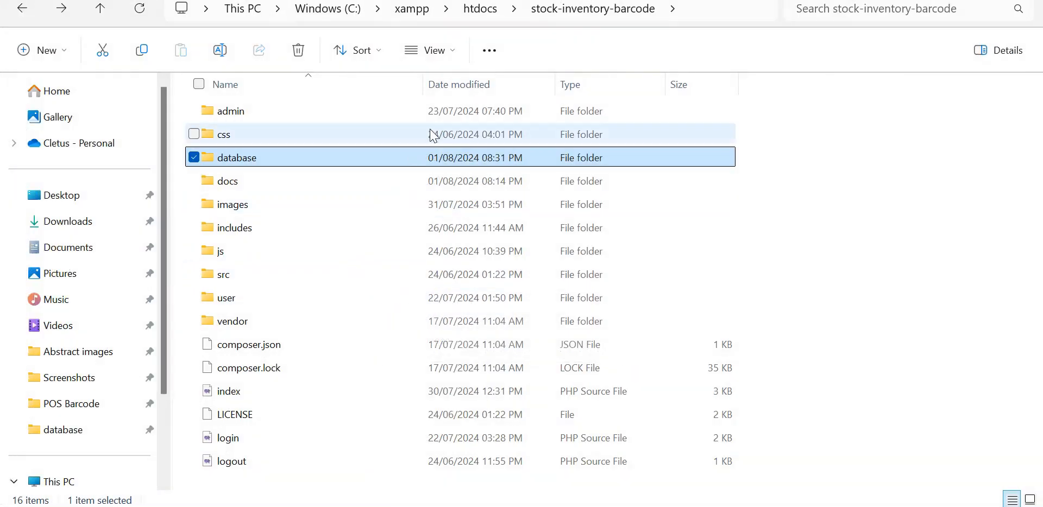
Copy the name of the stock-inventory-barcode folder from xampp's htdocs folder in File Explorer, leaving the name as it is.
{"action": "left_click", "coordinate": [480, 8]}
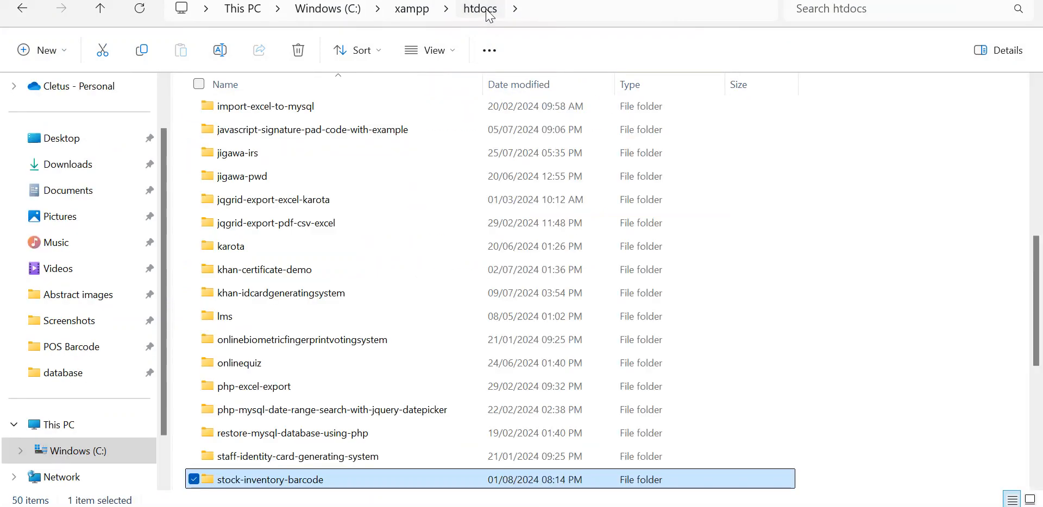
{"action": "scroll", "coordinate": [356, 388], "scroll_direction": "down", "scroll_amount": 1}
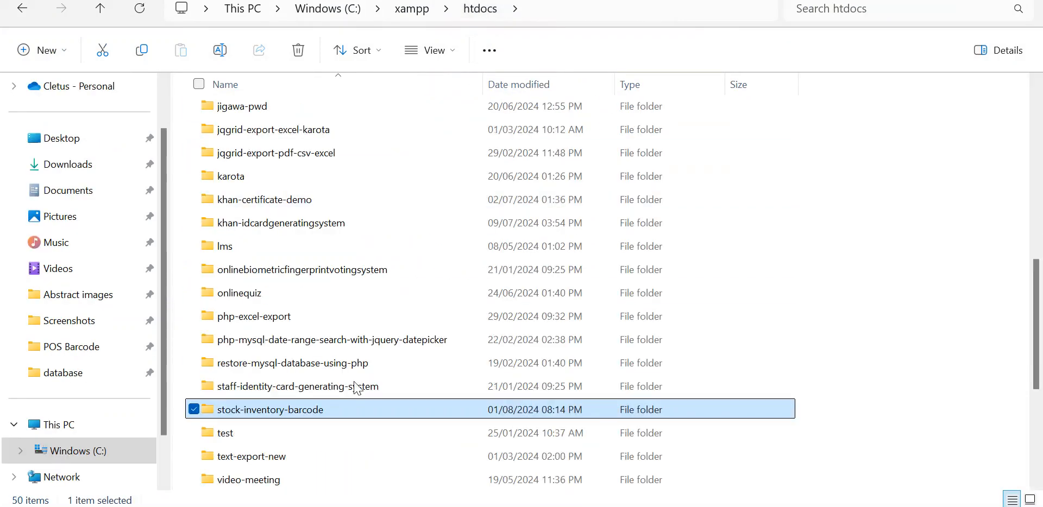
{"action": "left_click", "coordinate": [302, 414]}
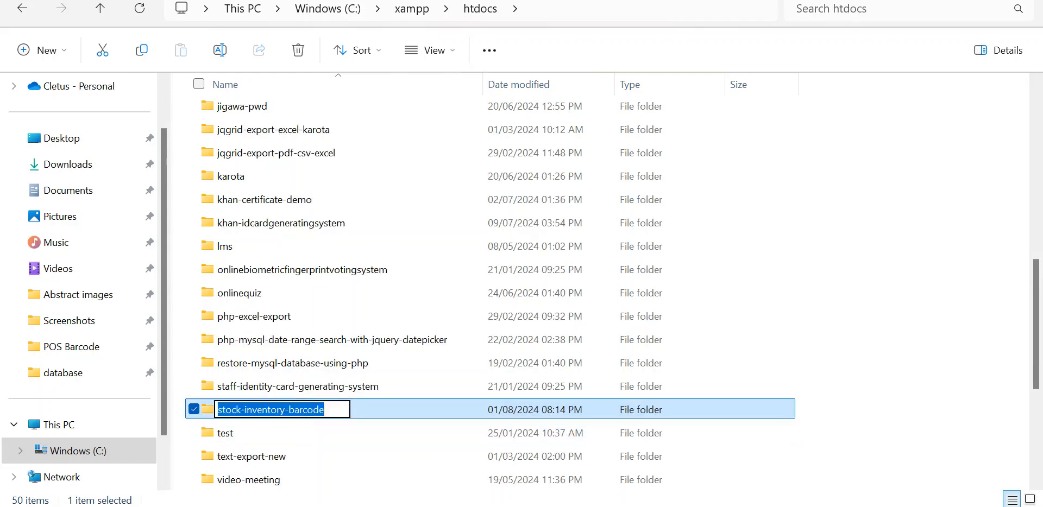
{"action": "right_click", "coordinate": [299, 410]}
{"action": "left_click", "coordinate": [197, 231]}
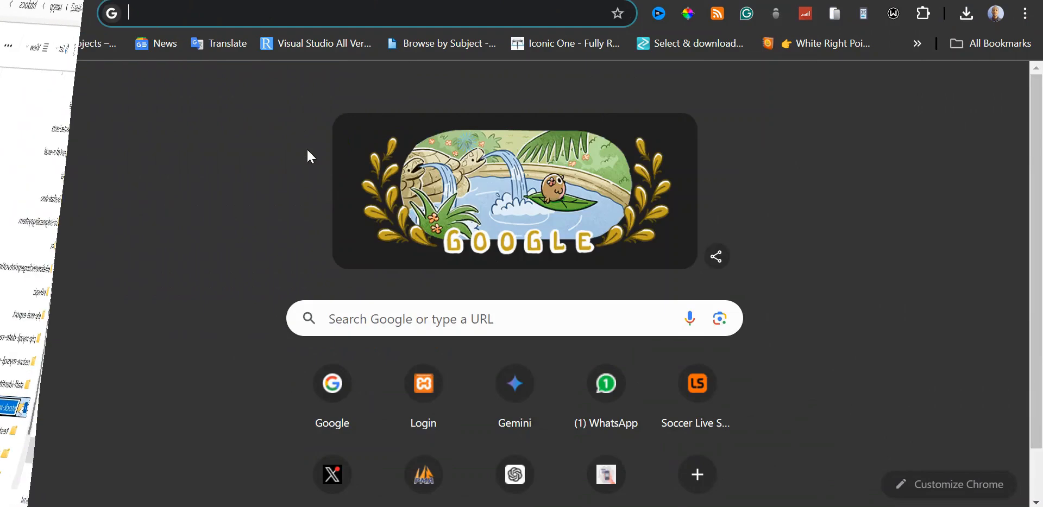
Switch to Chrome and open localhost/stock-inventory-barcode, using the copied folder name for the address.
{"action": "type", "text": "lo"}
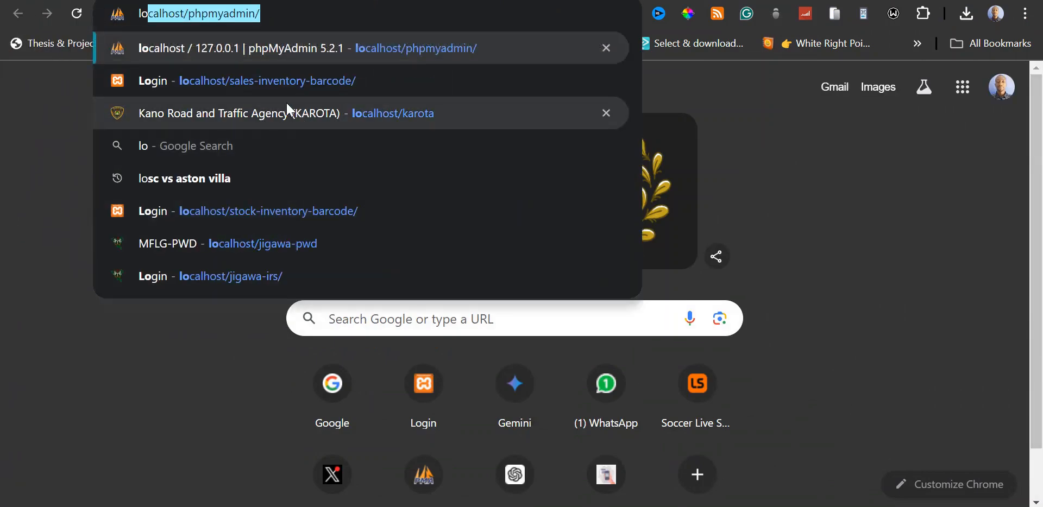
{"action": "type", "text": "calhost/"}
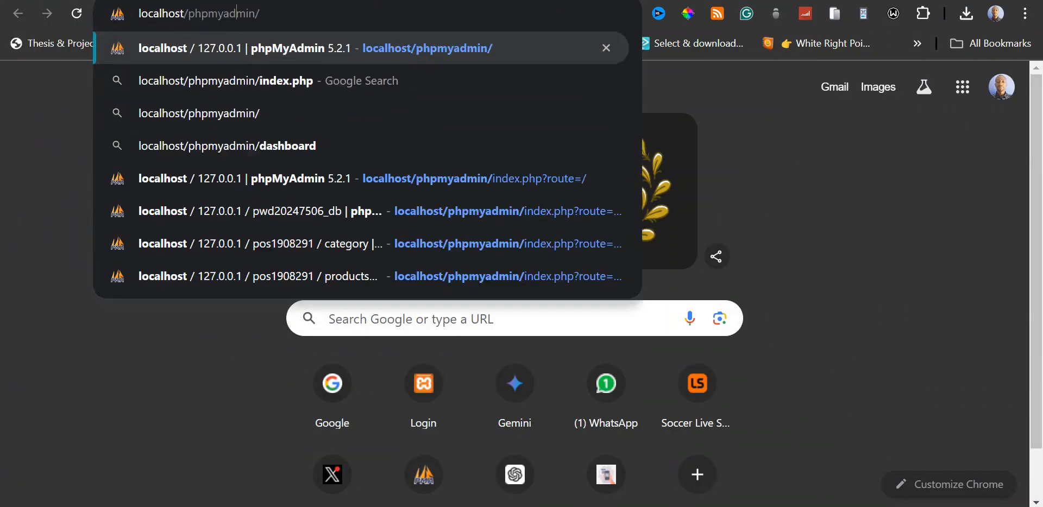
{"action": "left_click_drag", "start_coordinate": [187, 13], "coordinate": [261, 13]}
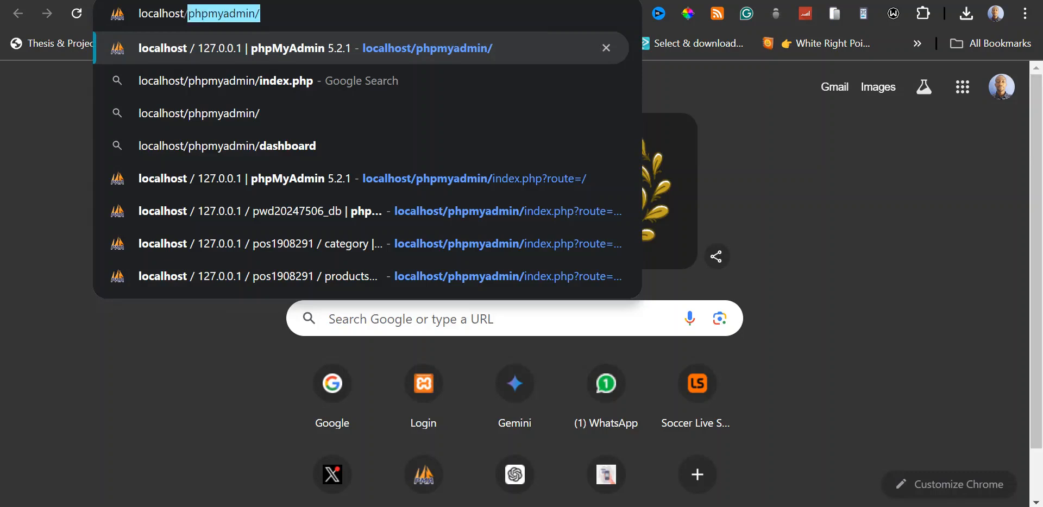
{"action": "key", "text": "BackSpace"}
{"action": "key", "text": "ctrl+v"}
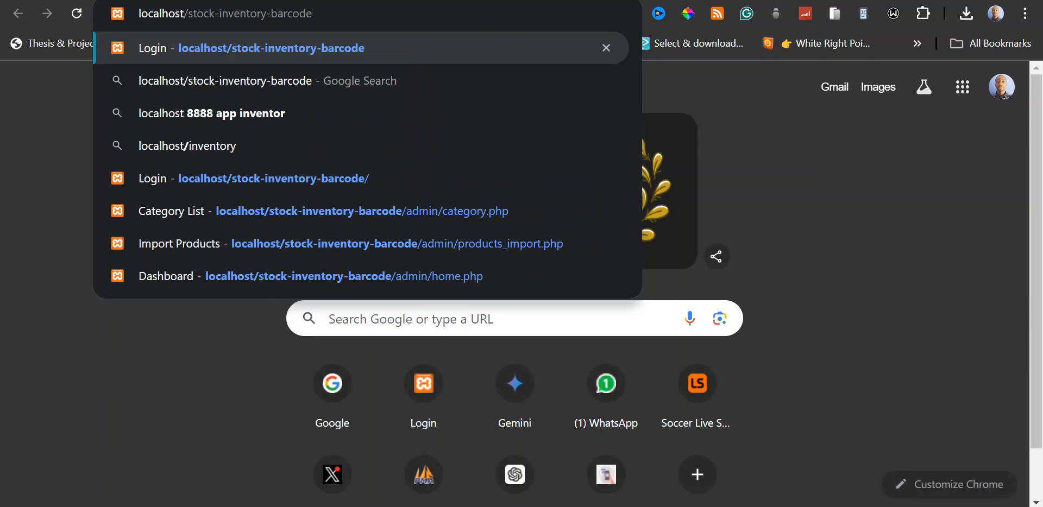
{"action": "key", "text": "Return"}
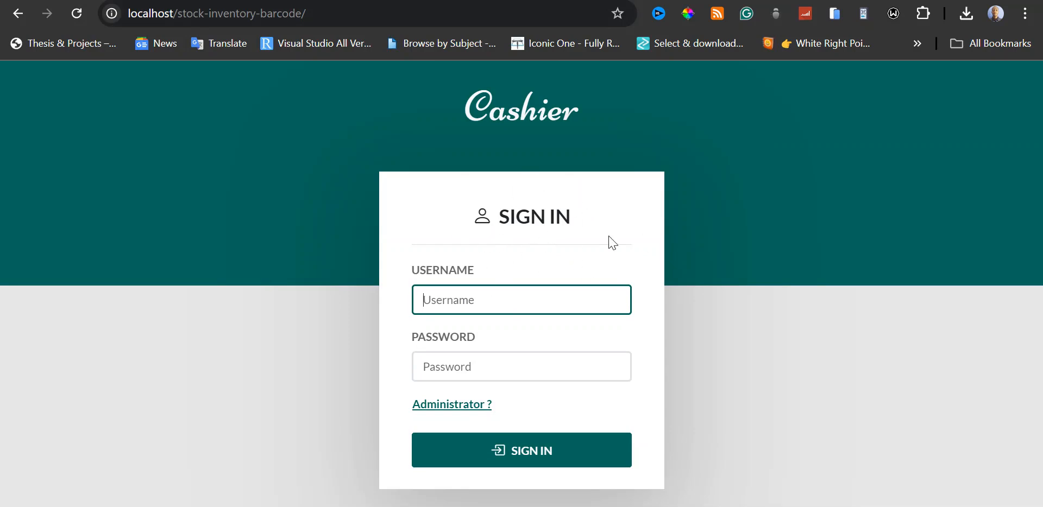
Go to the administrator login and sign in with the username admin and the account password.
{"action": "left_click", "coordinate": [471, 407]}
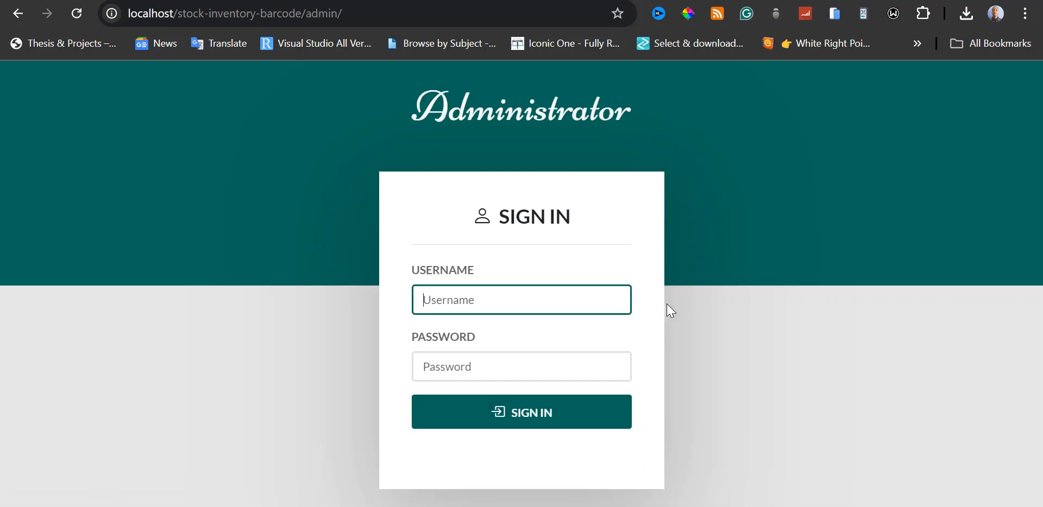
{"action": "type", "text": "admin"}
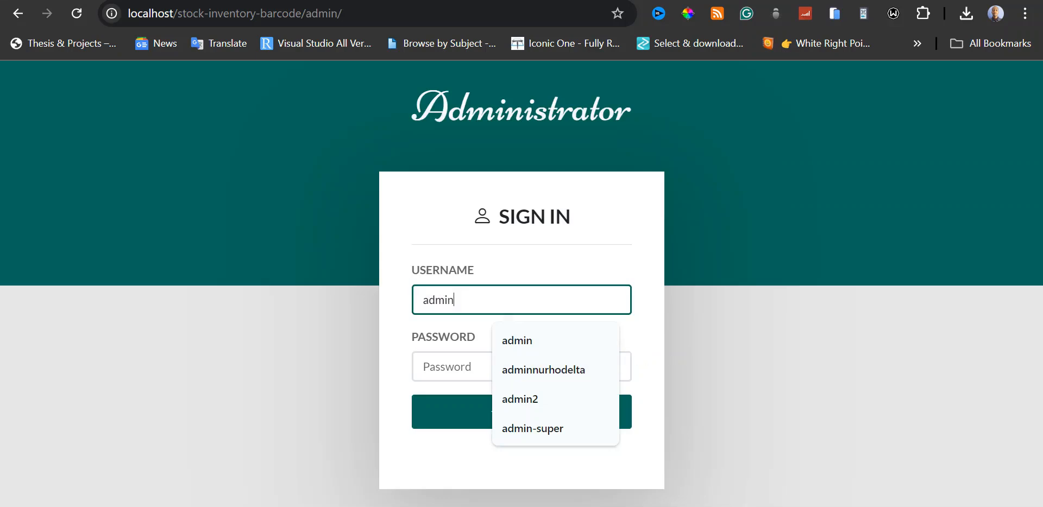
{"action": "key", "text": "Tab"}
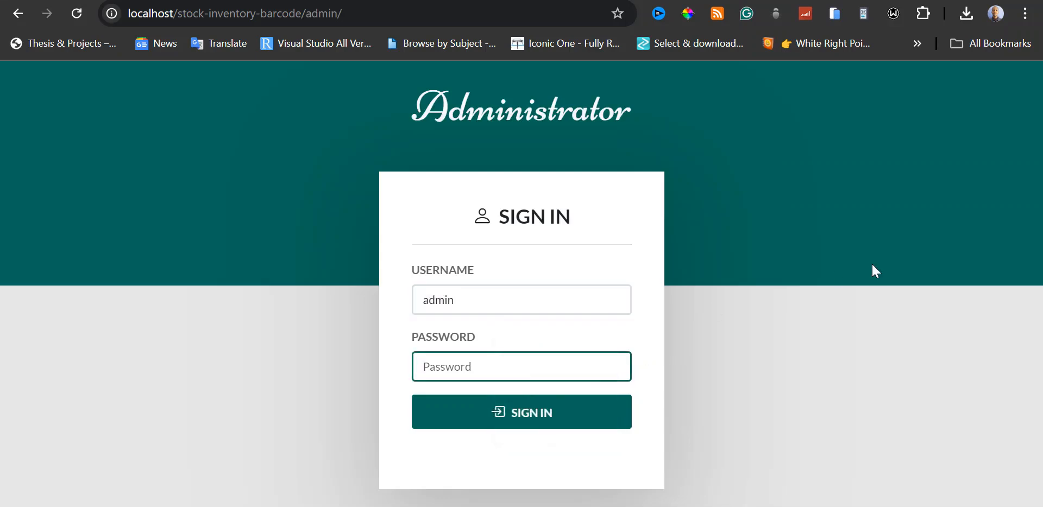
{"action": "type", "text": "admin12345"}
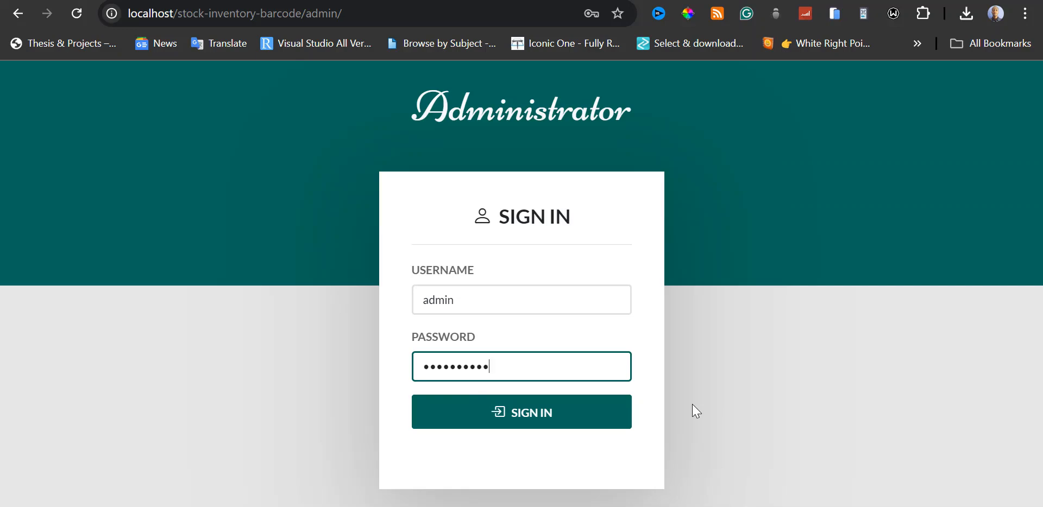
{"action": "left_click", "coordinate": [554, 419]}
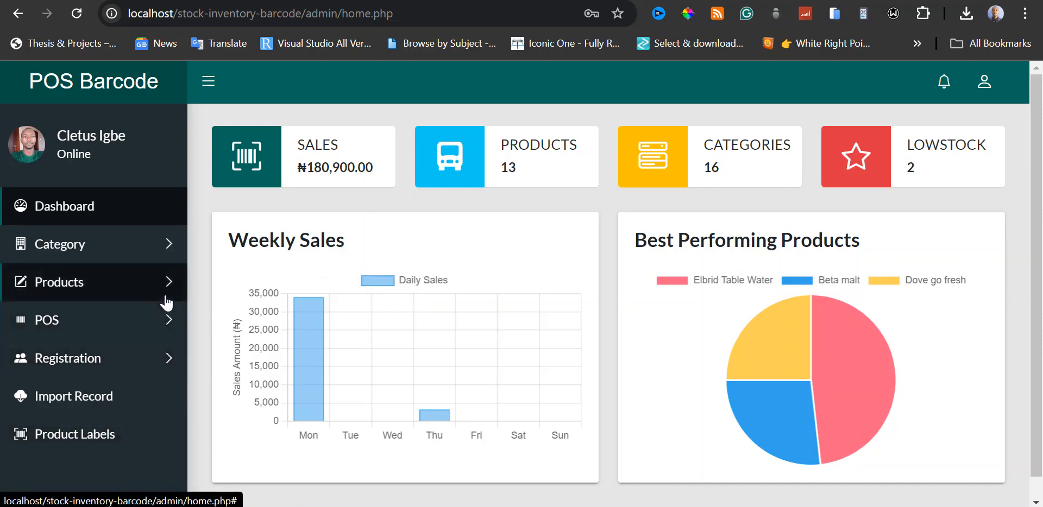
Add a product category named Test and dismiss the confirmation message.
{"action": "left_click", "coordinate": [167, 248]}
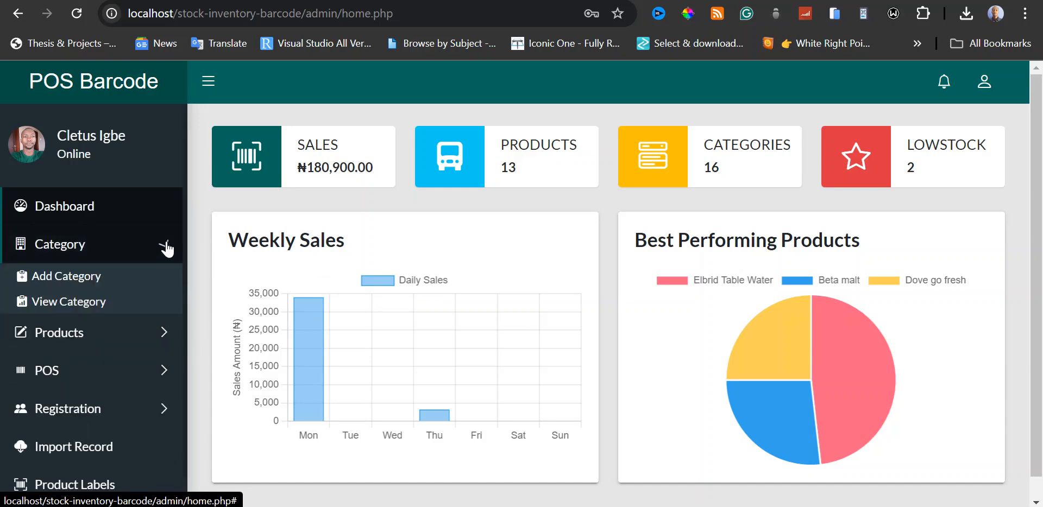
{"action": "left_click", "coordinate": [87, 278]}
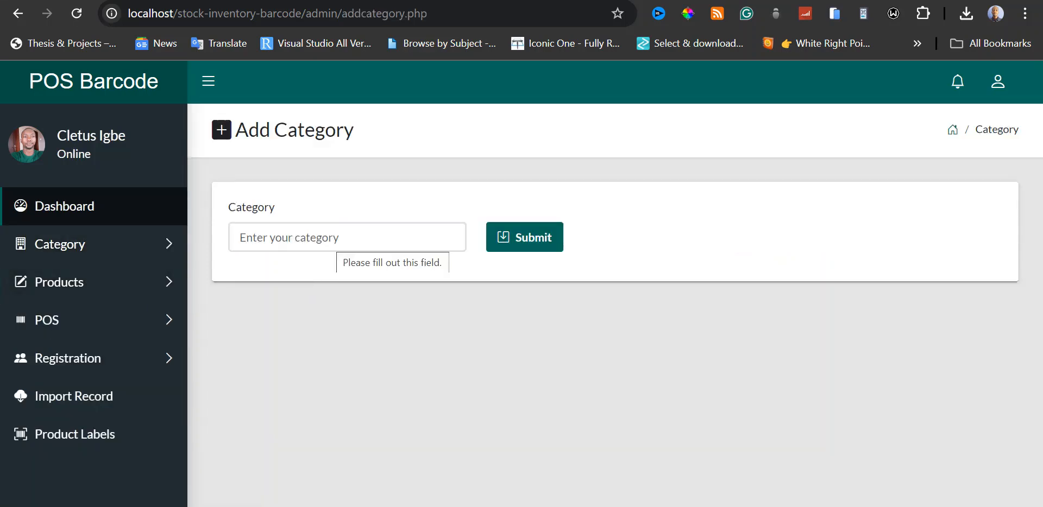
{"action": "left_click", "coordinate": [334, 242]}
{"action": "left_click", "coordinate": [330, 278]}
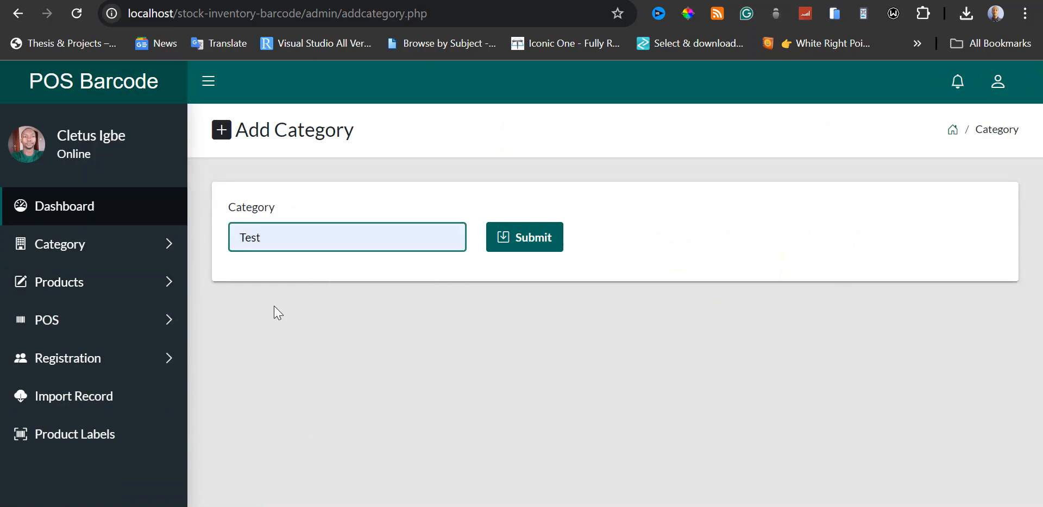
{"action": "left_click", "coordinate": [511, 240]}
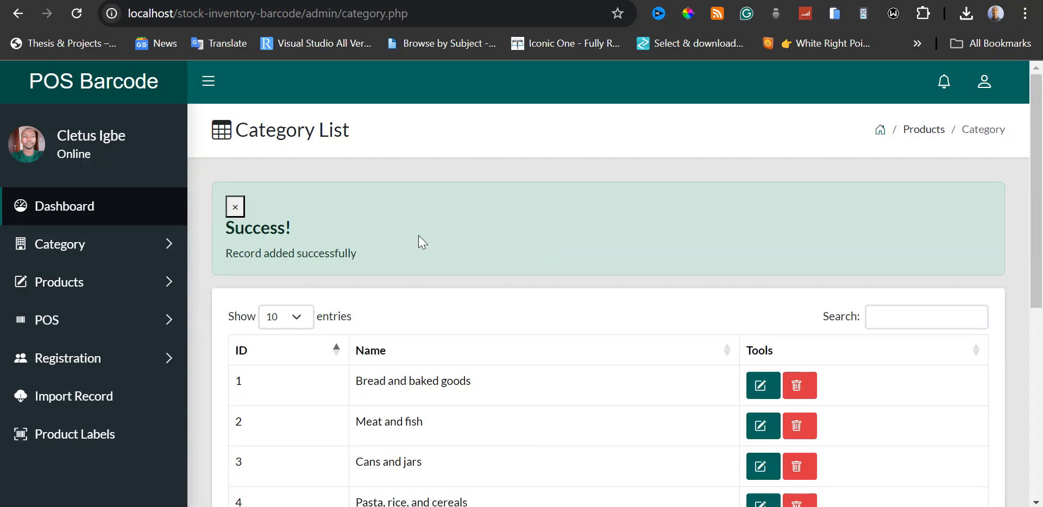
{"action": "left_click", "coordinate": [236, 206]}
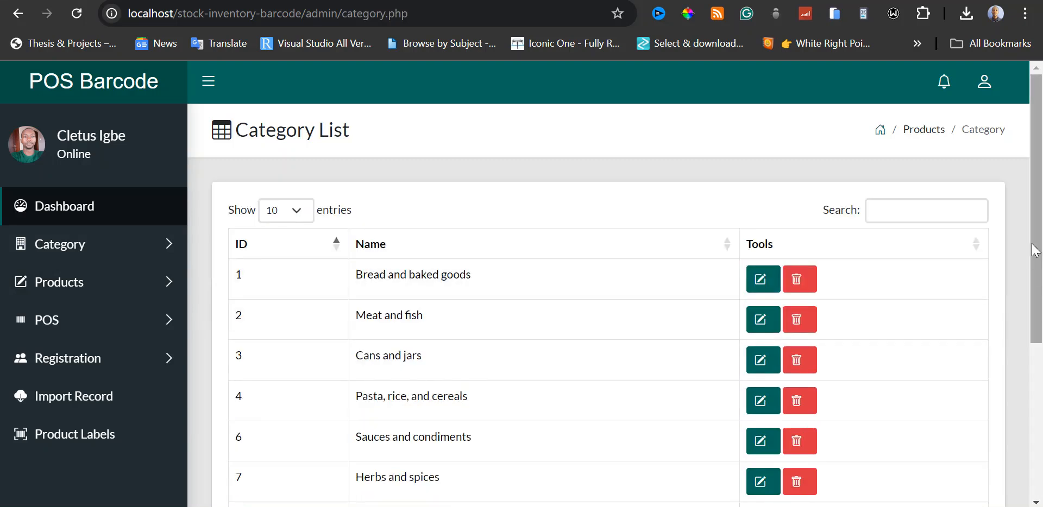
Look up the Test entry on the second page of the category list.
{"action": "left_click_drag", "start_coordinate": [1038, 233], "coordinate": [1040, 374]}
{"action": "left_click", "coordinate": [965, 429]}
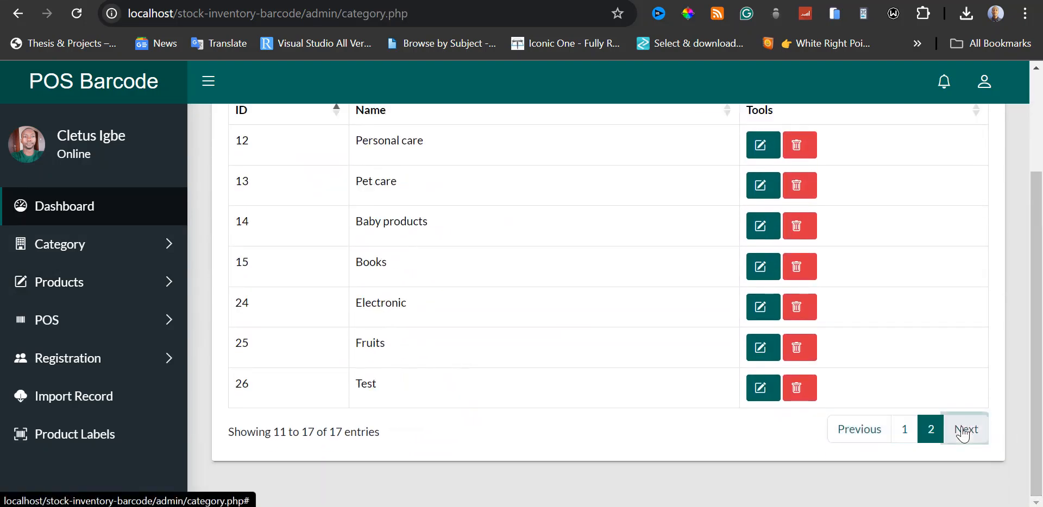
{"action": "double_click", "coordinate": [365, 384]}
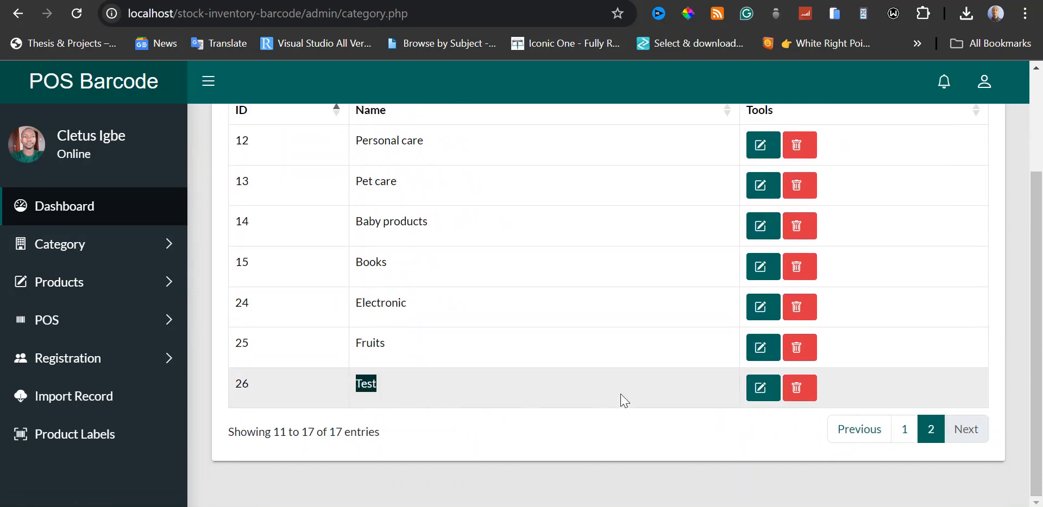
{"action": "left_click_drag", "start_coordinate": [1040, 372], "coordinate": [1041, 306]}
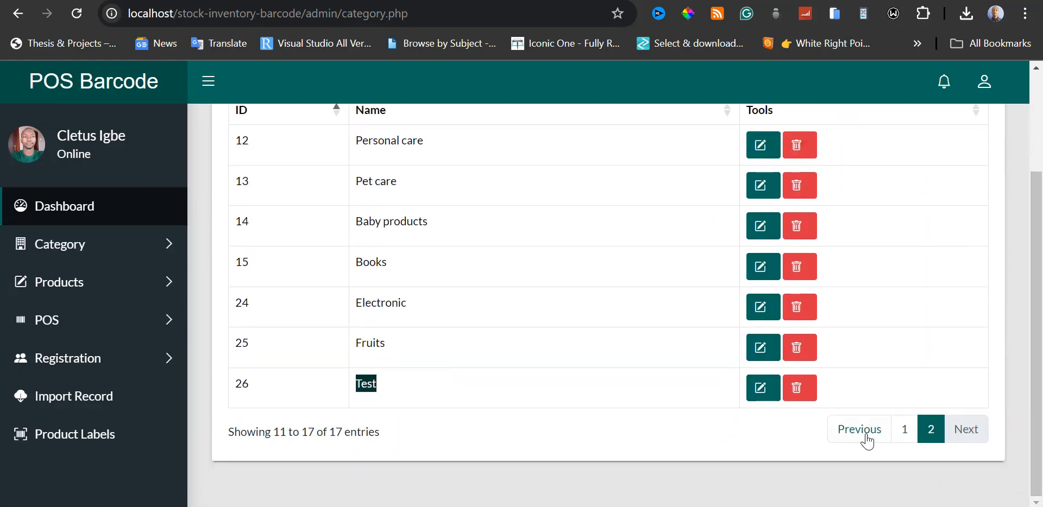
{"action": "scroll", "coordinate": [865, 318], "scroll_direction": "up", "scroll_amount": 3}
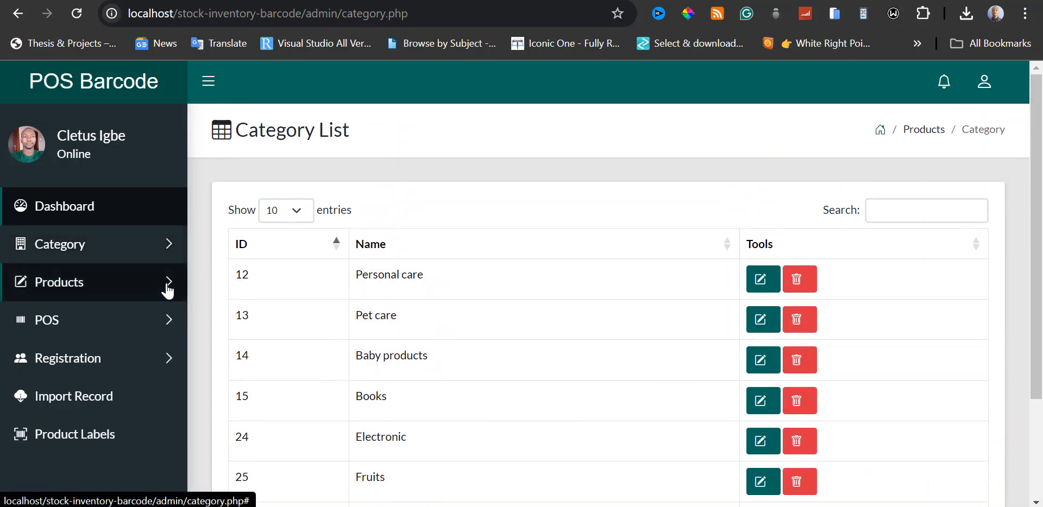
Open the Add Product form and look over its fields.
{"action": "left_click", "coordinate": [168, 291]}
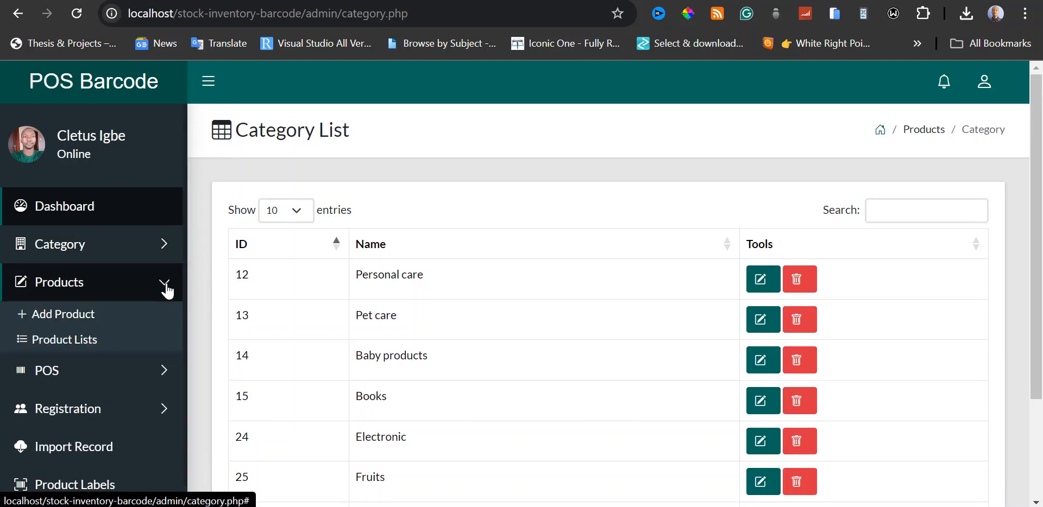
{"action": "left_click", "coordinate": [81, 326]}
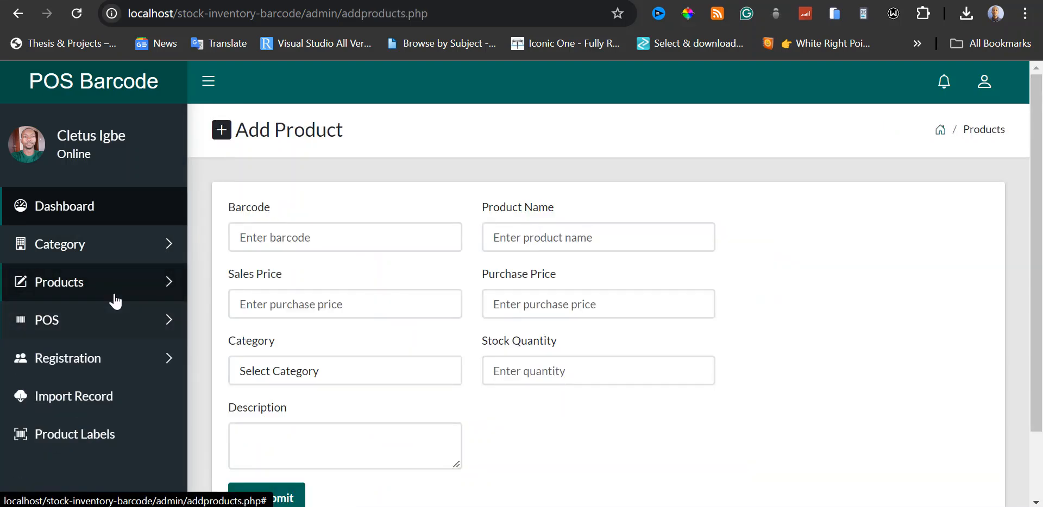
{"action": "left_click", "coordinate": [118, 287]}
{"action": "left_click", "coordinate": [73, 316]}
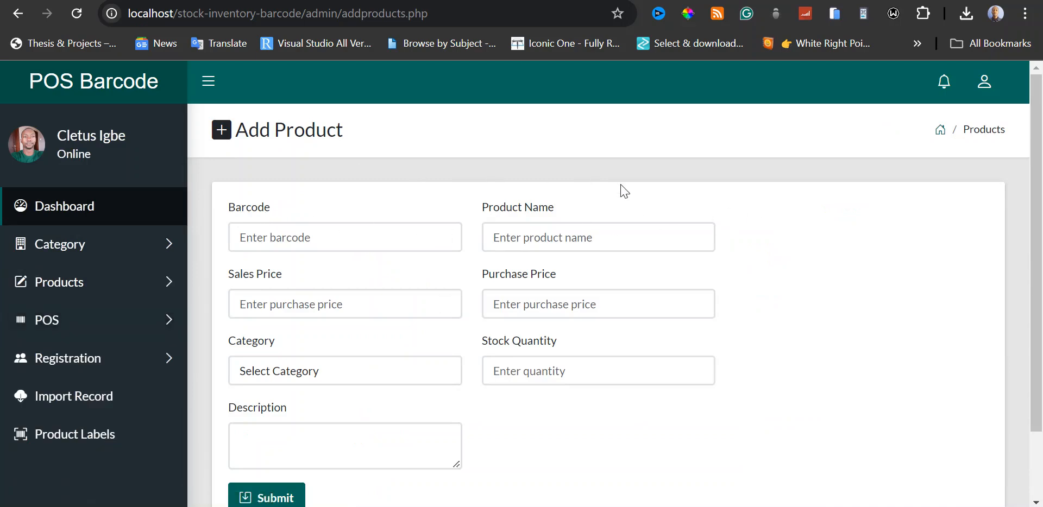
{"action": "scroll", "coordinate": [868, 286], "scroll_direction": "down", "scroll_amount": 2}
{"action": "scroll", "coordinate": [872, 282], "scroll_direction": "up", "scroll_amount": 2}
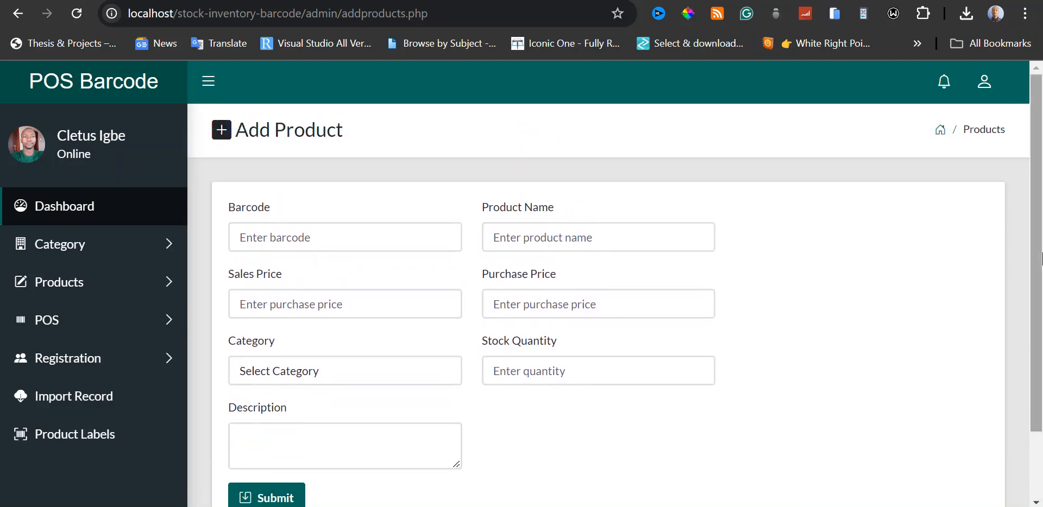
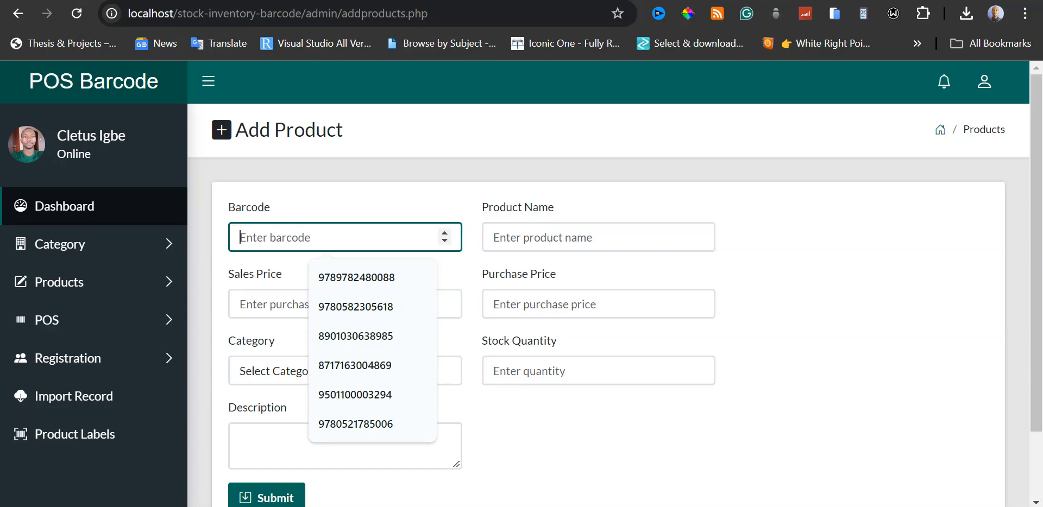
{"action": "type", "text": "5900793054998"}
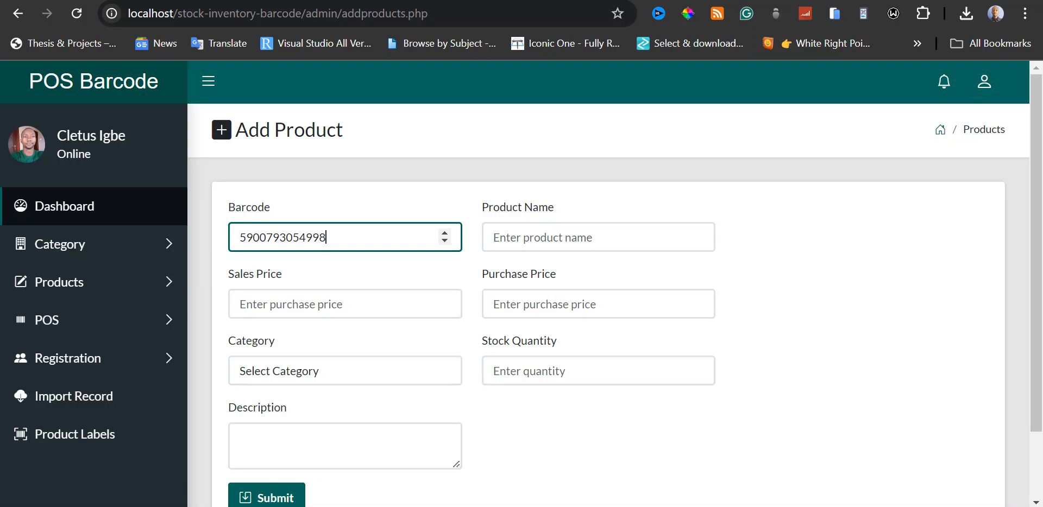
{"action": "left_click", "coordinate": [598, 238]}
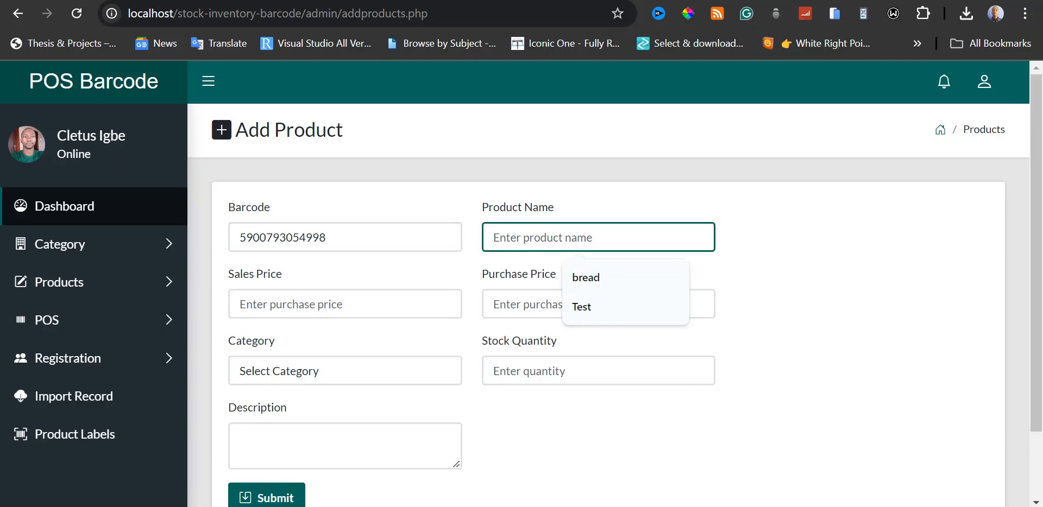
{"action": "type", "text": "Perf"}
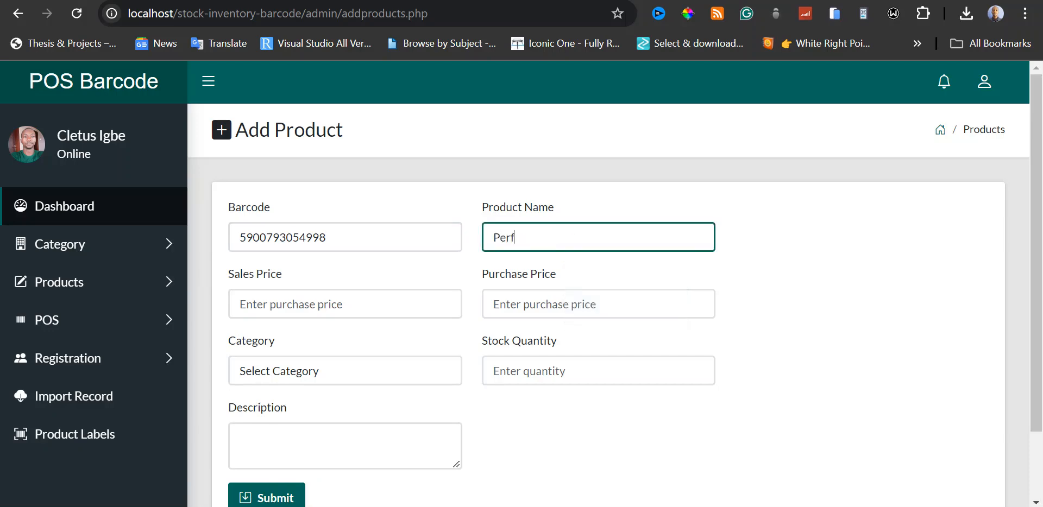
{"action": "type", "text": "umed Body Lotion"}
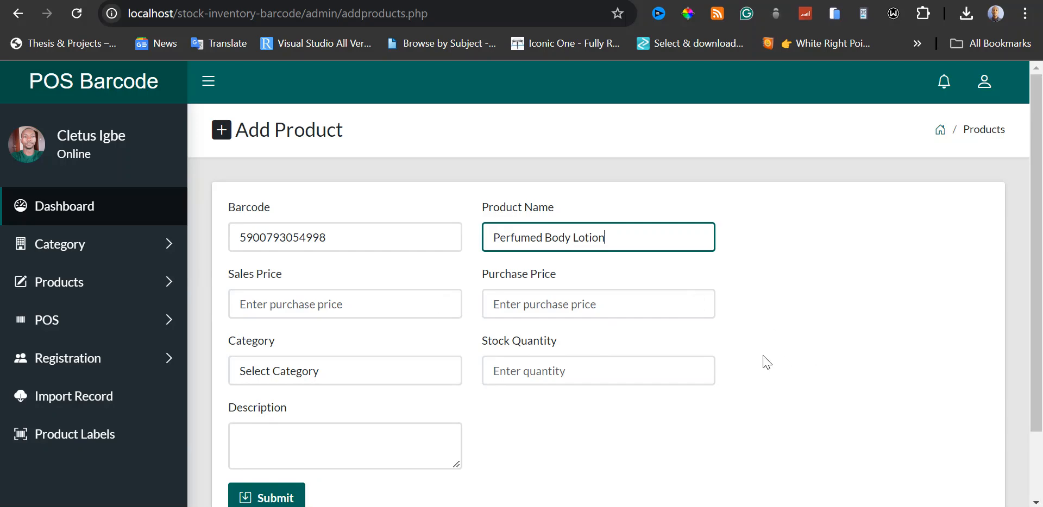
{"action": "scroll", "coordinate": [762, 361], "scroll_direction": "down", "scroll_amount": 3}
{"action": "scroll", "coordinate": [734, 361], "scroll_direction": "up", "scroll_amount": 3}
Set the new product's sales price to 6000 and its purchase price to 4000.
{"action": "left_click", "coordinate": [439, 303]}
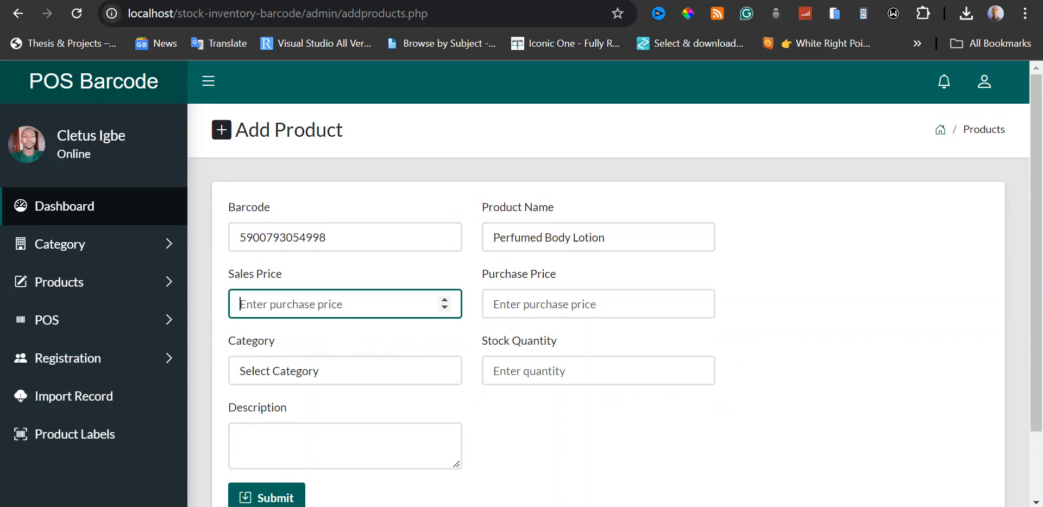
{"action": "type", "text": "6000"}
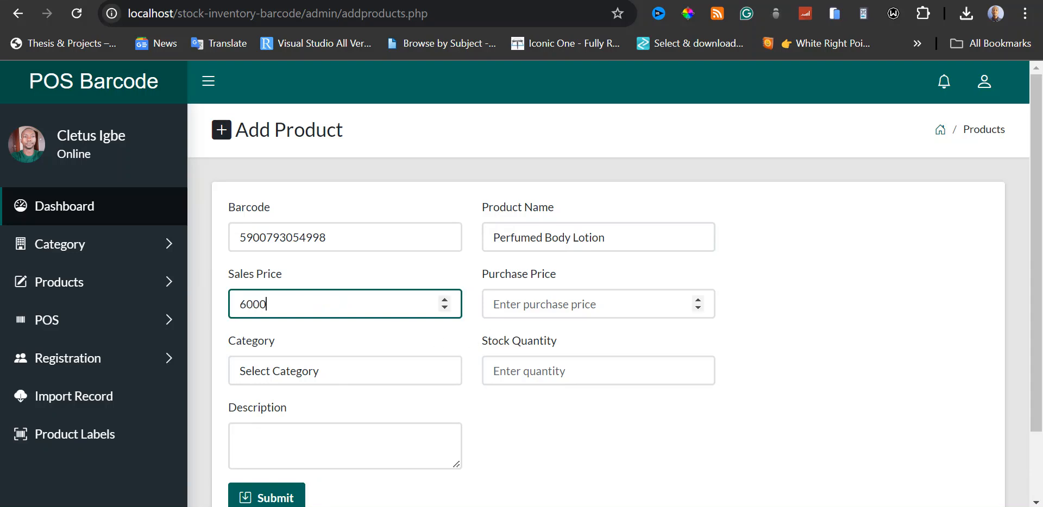
{"action": "left_click", "coordinate": [493, 304]}
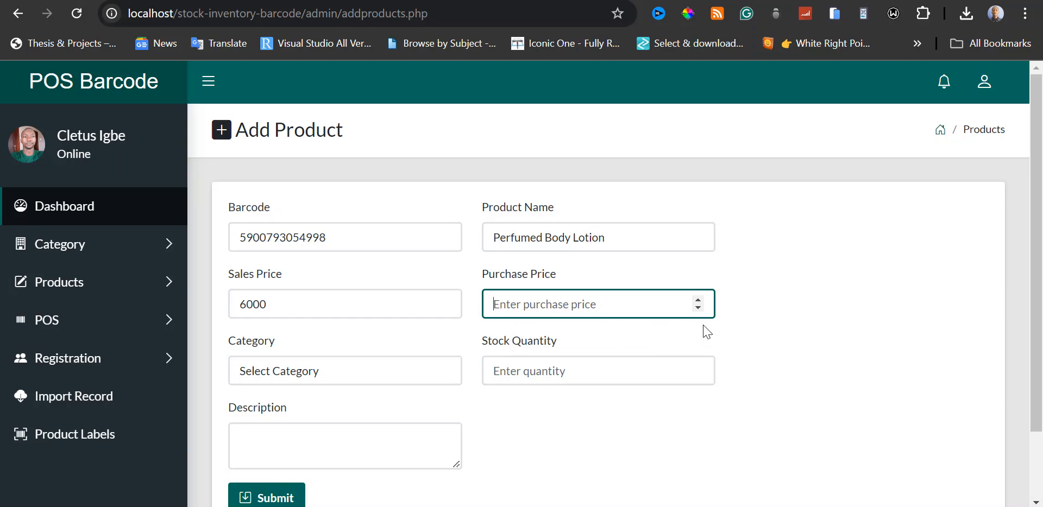
{"action": "type", "text": "4"}
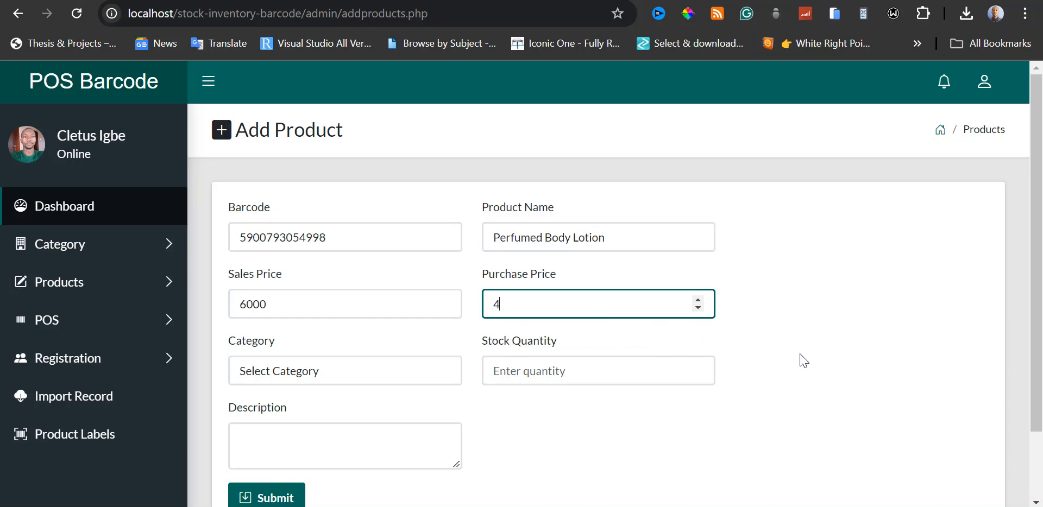
{"action": "type", "text": "000"}
{"action": "left_click", "coordinate": [813, 348]}
Assign the product to the Personal care category and set its stock quantity to 500.
{"action": "scroll", "coordinate": [814, 345], "scroll_direction": "down", "scroll_amount": 2}
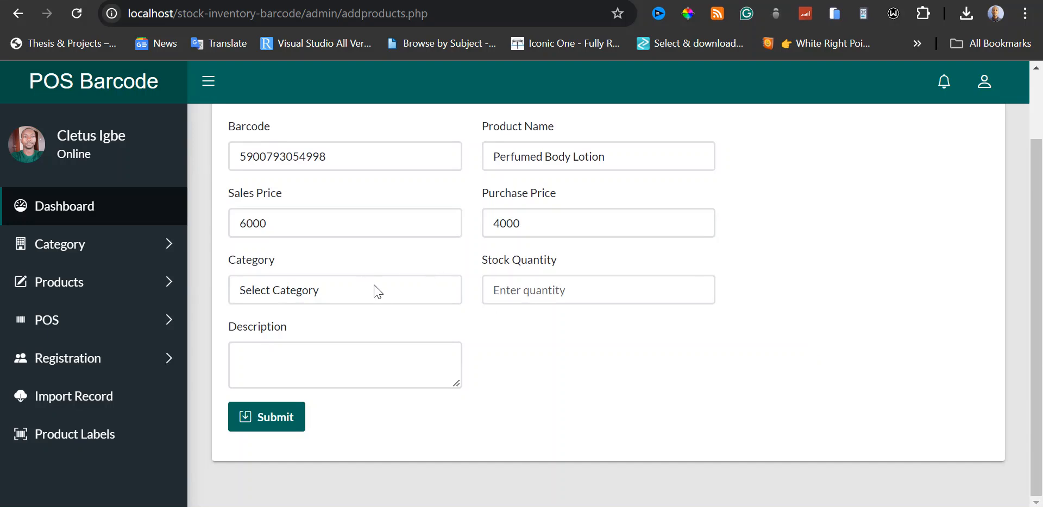
{"action": "left_click", "coordinate": [374, 293]}
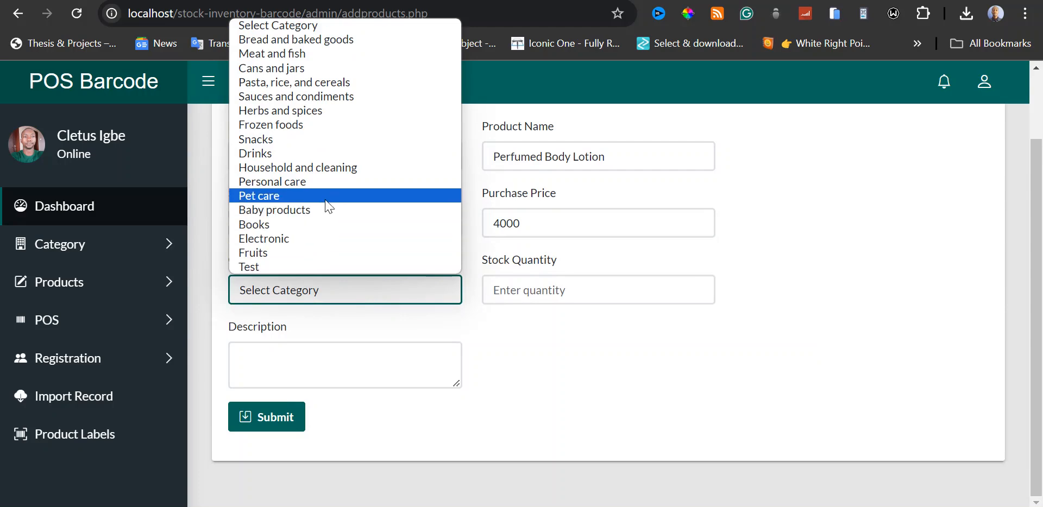
{"action": "left_click", "coordinate": [330, 185]}
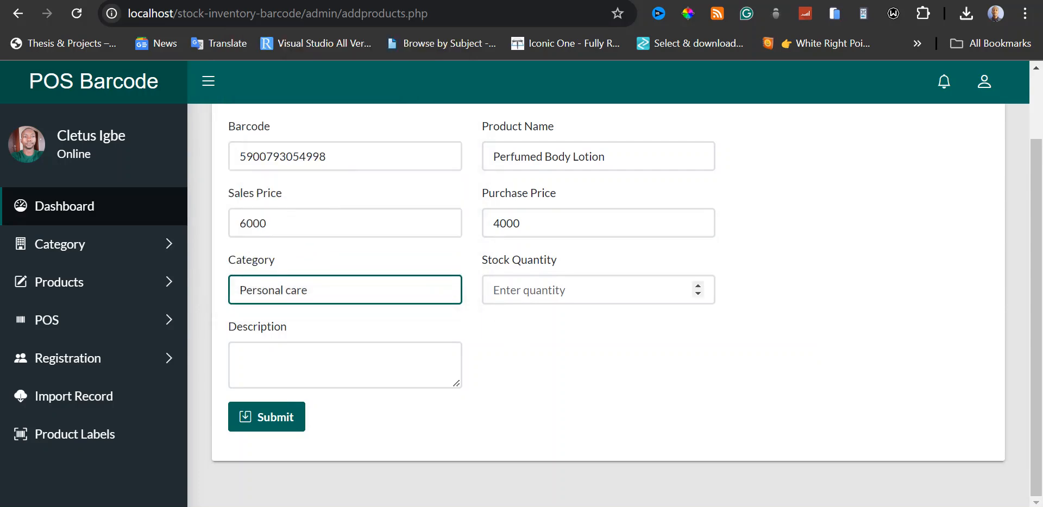
{"action": "left_click", "coordinate": [579, 290]}
{"action": "type", "text": "5"}
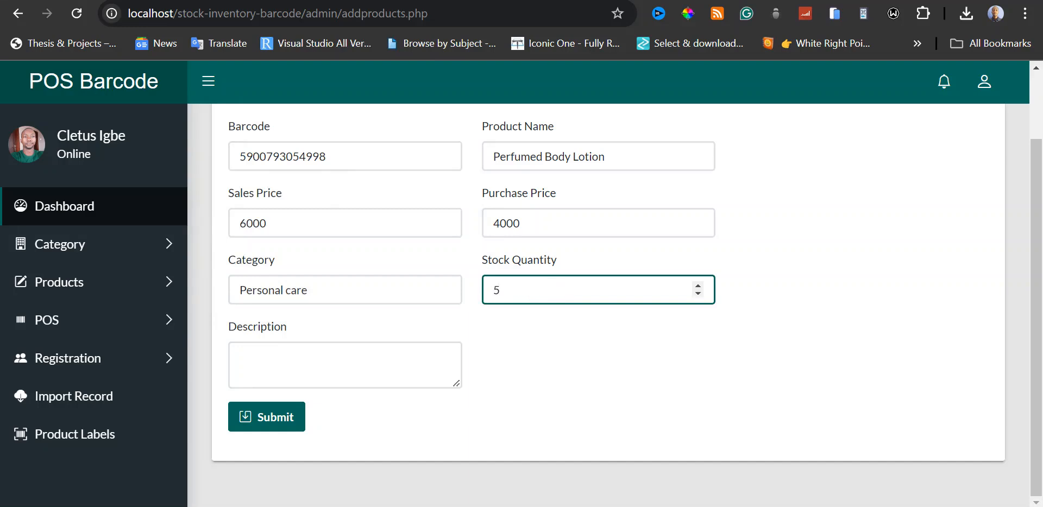
{"action": "type", "text": "00"}
{"action": "left_click", "coordinate": [560, 388]}
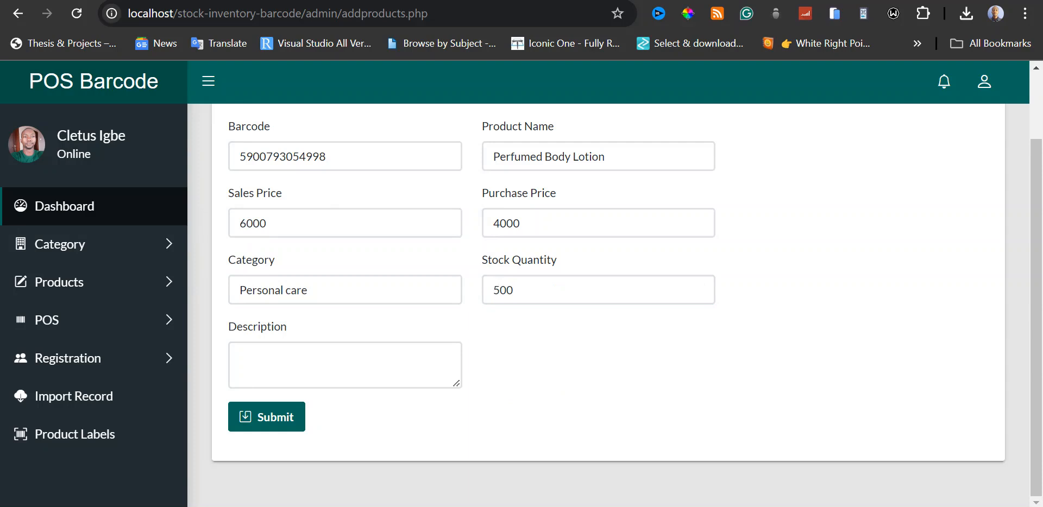
Submit the product with the description "Test product" and dismiss the confirmation message.
{"action": "left_click", "coordinate": [315, 364]}
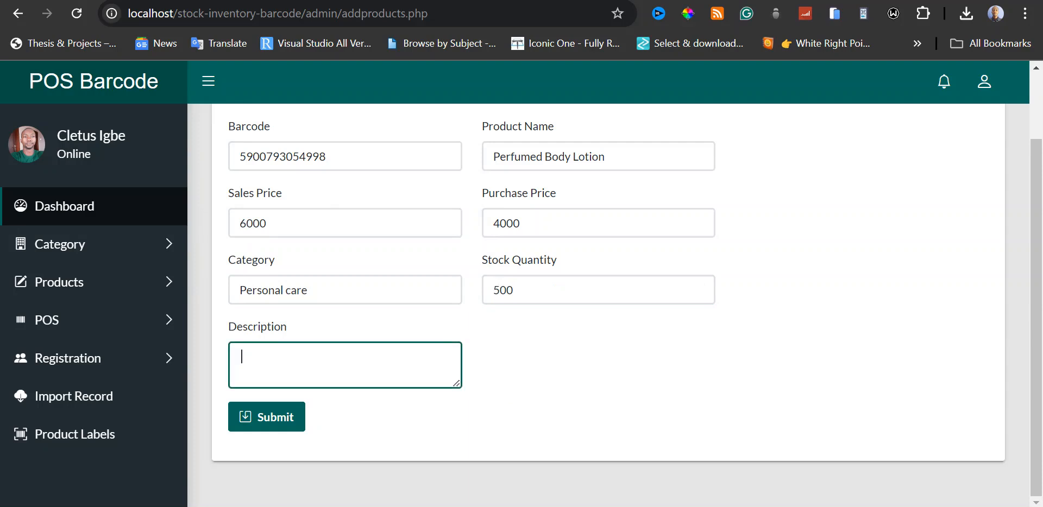
{"action": "type", "text": "Test product"}
{"action": "scroll", "coordinate": [600, 372], "scroll_direction": "up", "scroll_amount": 2}
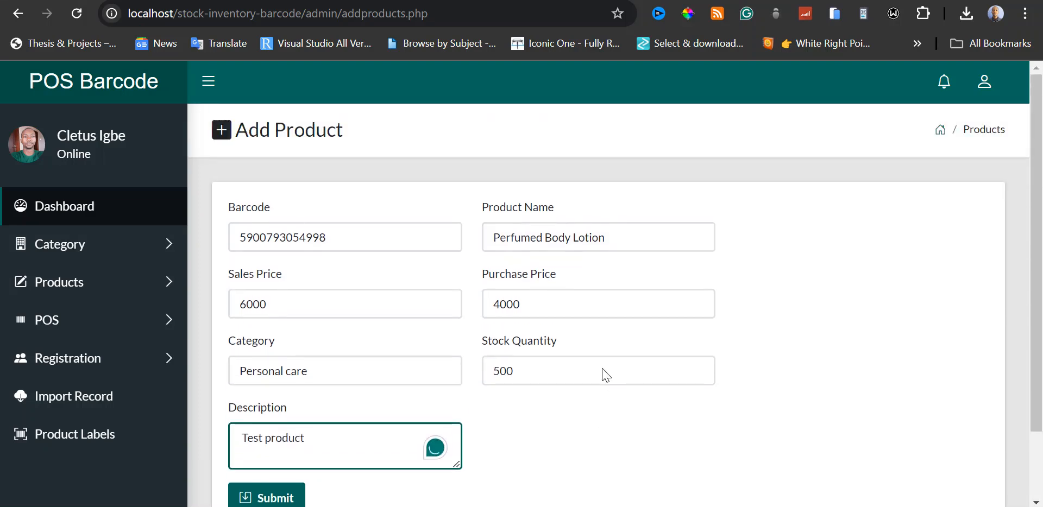
{"action": "scroll", "coordinate": [699, 370], "scroll_direction": "down", "scroll_amount": 1}
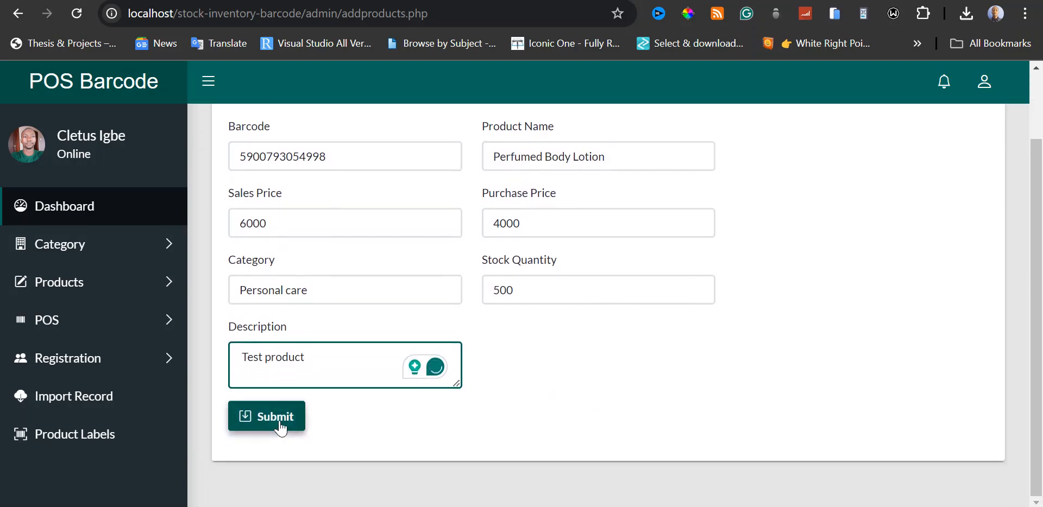
{"action": "left_click", "coordinate": [280, 426]}
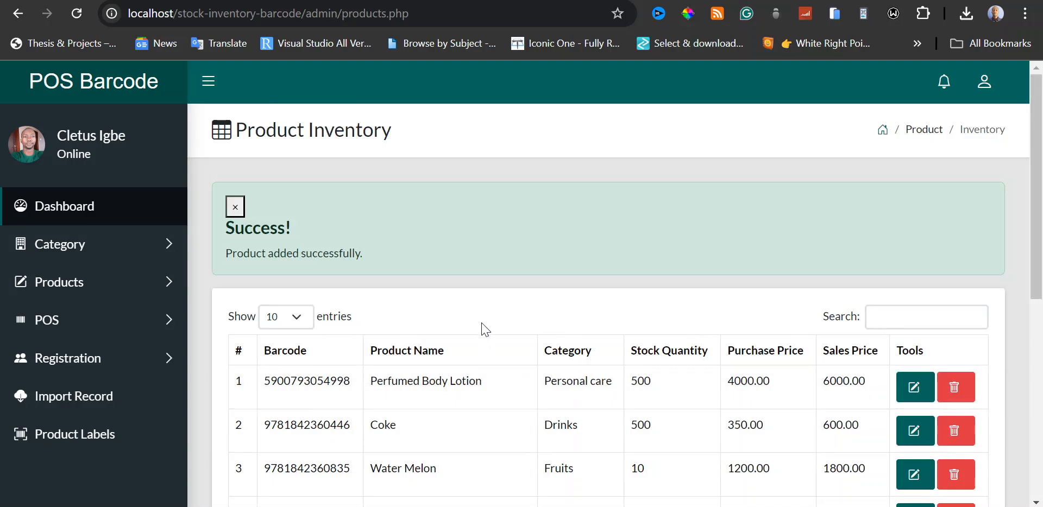
{"action": "scroll", "coordinate": [489, 306], "scroll_direction": "down", "scroll_amount": 2}
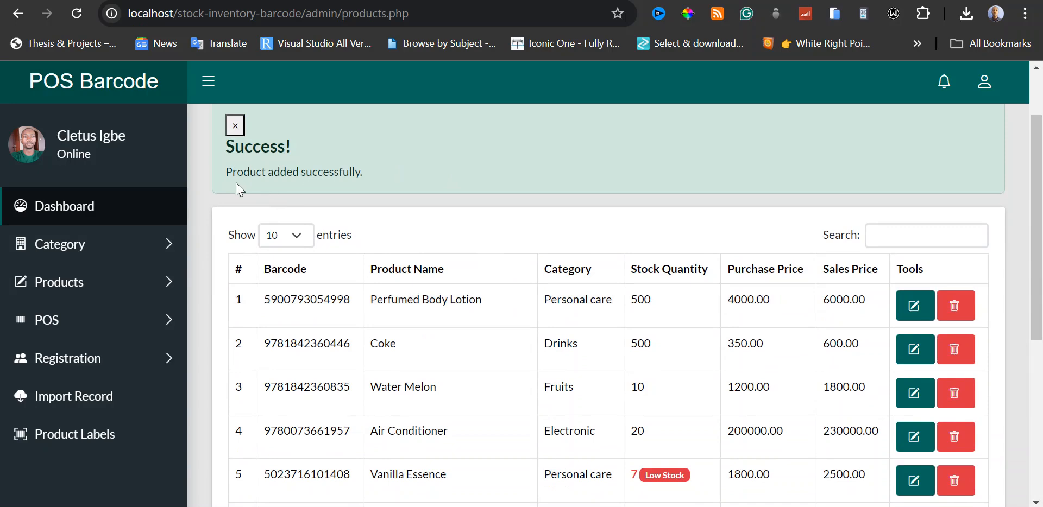
{"action": "scroll", "coordinate": [235, 182], "scroll_direction": "up", "scroll_amount": 2}
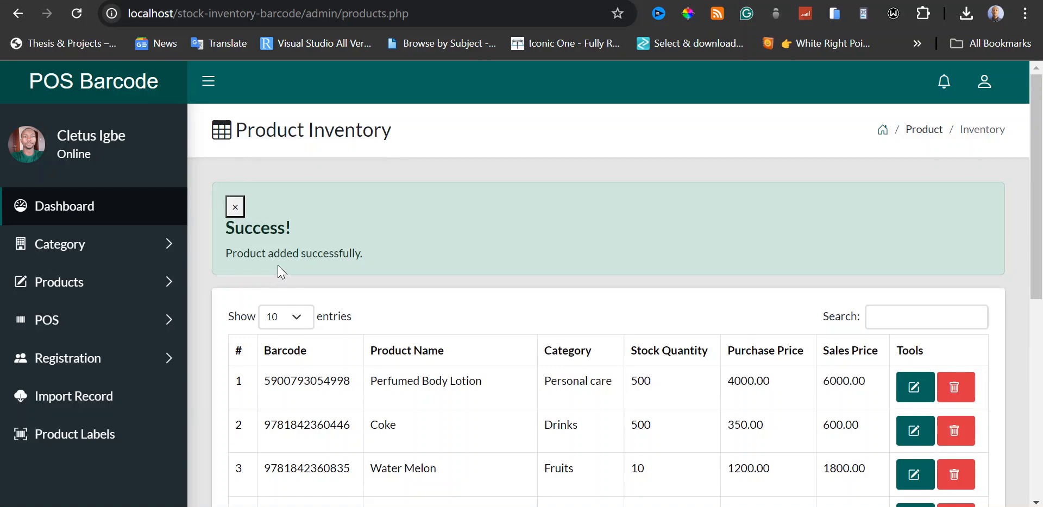
{"action": "left_click", "coordinate": [248, 207]}
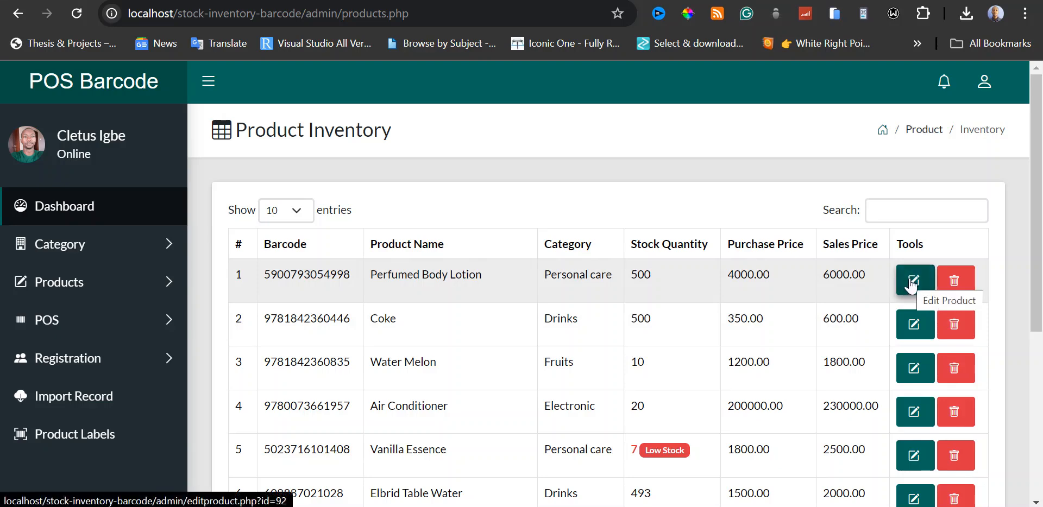
Update the stock quantity of Perfumed Body Lotion to 700 and dismiss the confirmation message.
{"action": "left_click", "coordinate": [912, 283]}
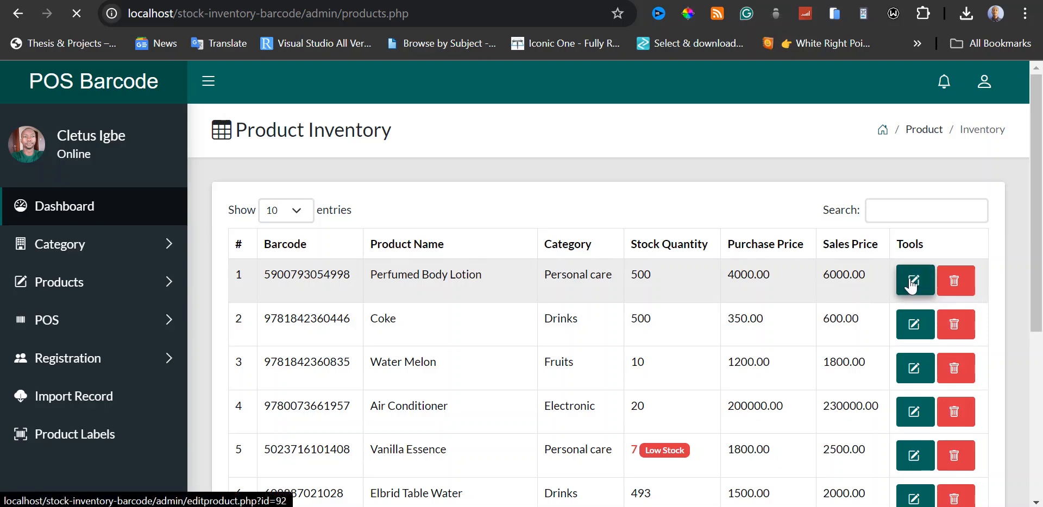
{"action": "scroll", "coordinate": [763, 279], "scroll_direction": "down", "scroll_amount": 2}
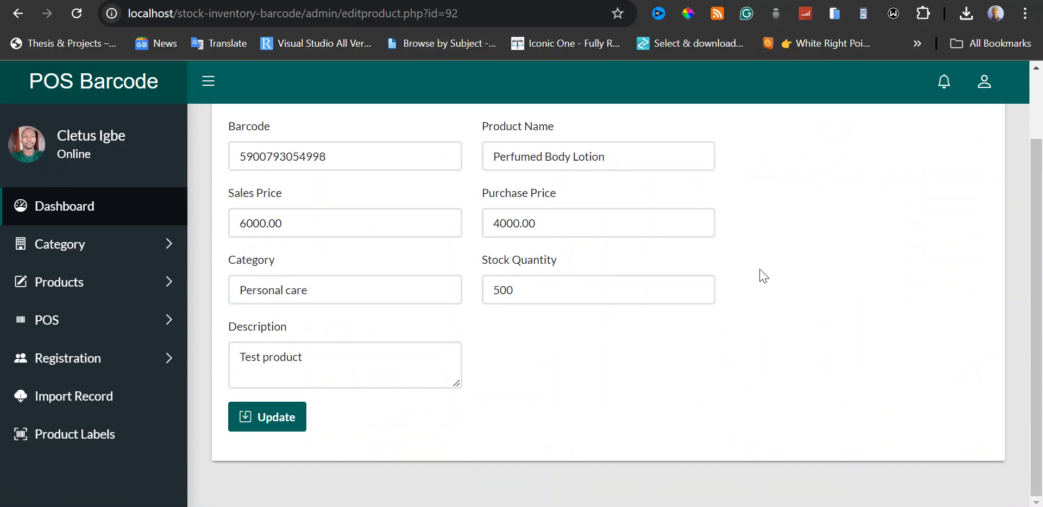
{"action": "scroll", "coordinate": [763, 279], "scroll_direction": "up", "scroll_amount": 2}
{"action": "scroll", "coordinate": [763, 280], "scroll_direction": "down", "scroll_amount": 2}
{"action": "left_click_drag", "start_coordinate": [492, 290], "coordinate": [500, 290]}
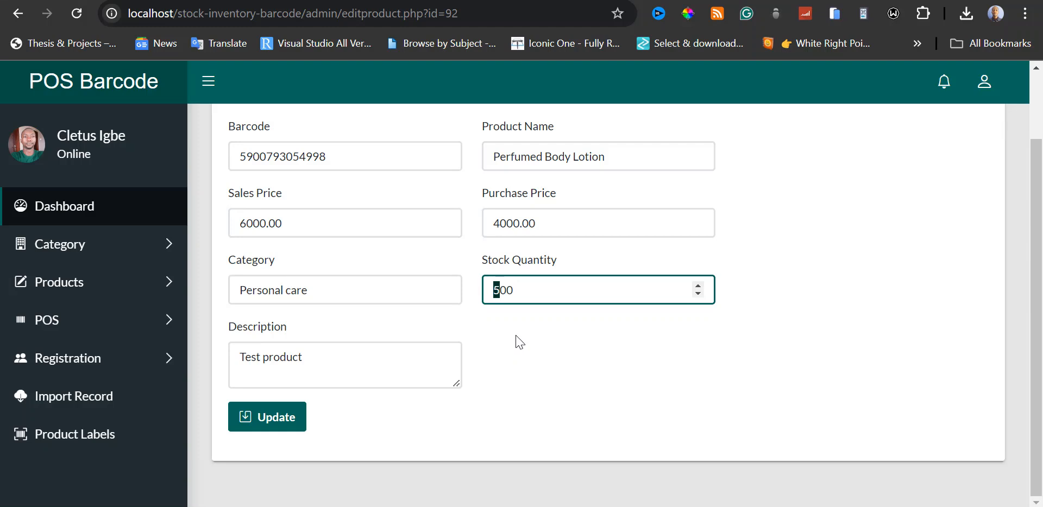
{"action": "type", "text": "7"}
{"action": "scroll", "coordinate": [525, 346], "scroll_direction": "up", "scroll_amount": 2}
{"action": "scroll", "coordinate": [489, 380], "scroll_direction": "down", "scroll_amount": 2}
{"action": "left_click", "coordinate": [291, 427]}
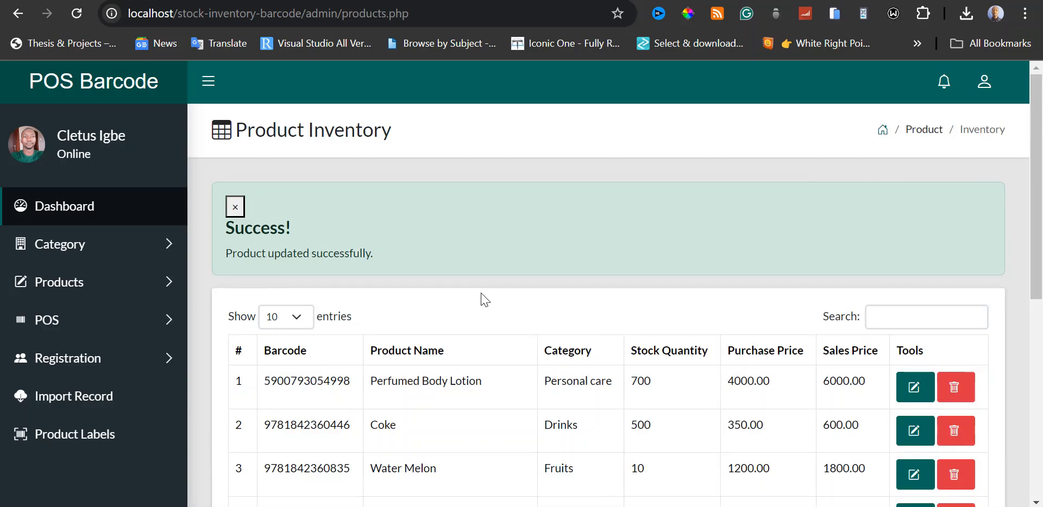
{"action": "left_click", "coordinate": [235, 207]}
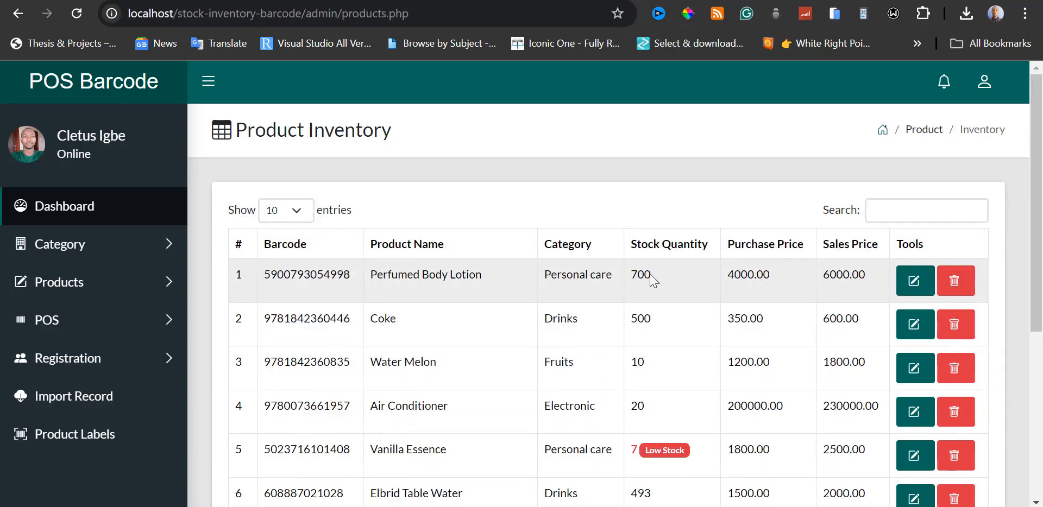
{"action": "left_click_drag", "start_coordinate": [654, 277], "coordinate": [628, 276]}
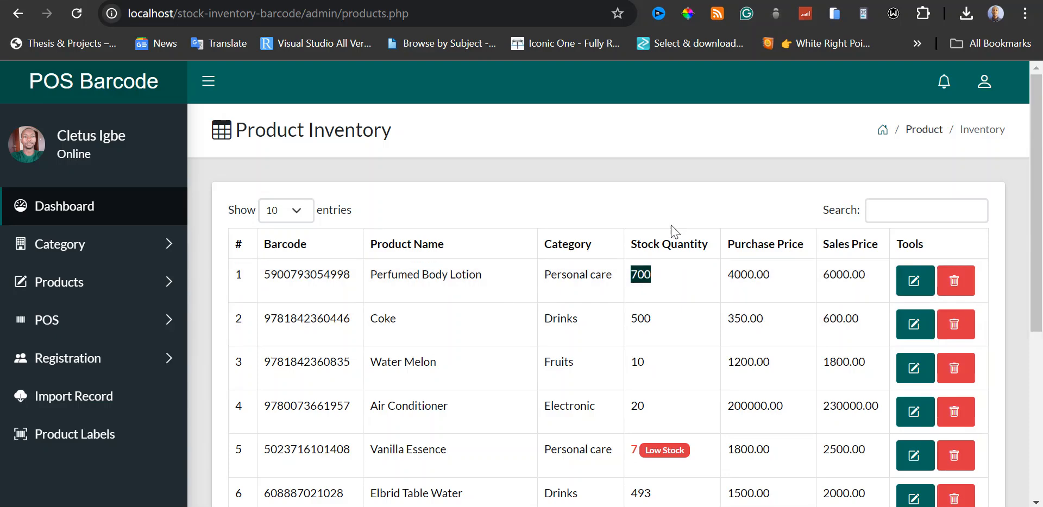
{"action": "left_click", "coordinate": [677, 210]}
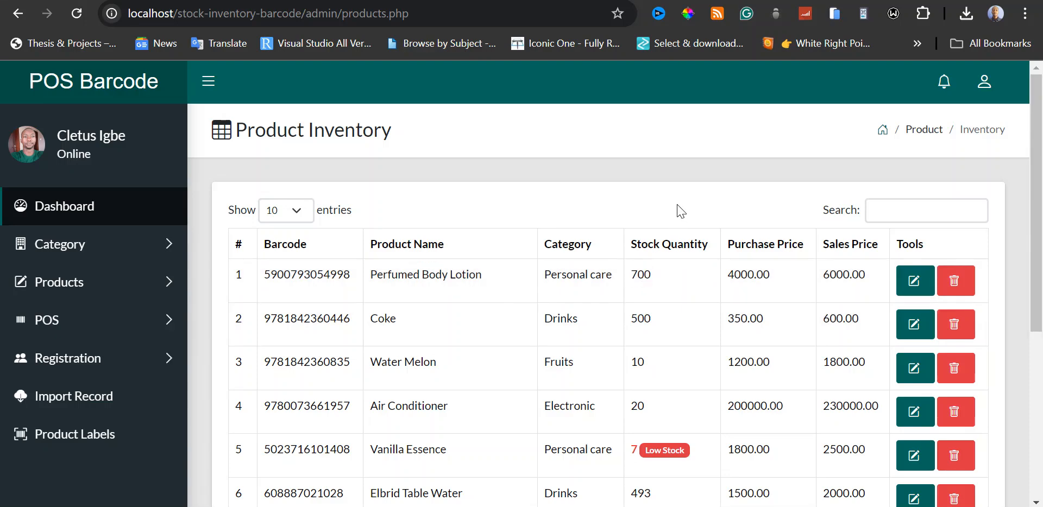
Open the delete page for Perfumed Body Lotion and review its product details without deleting it.
{"action": "left_click", "coordinate": [954, 281]}
{"action": "scroll", "coordinate": [717, 287], "scroll_direction": "down", "scroll_amount": 2}
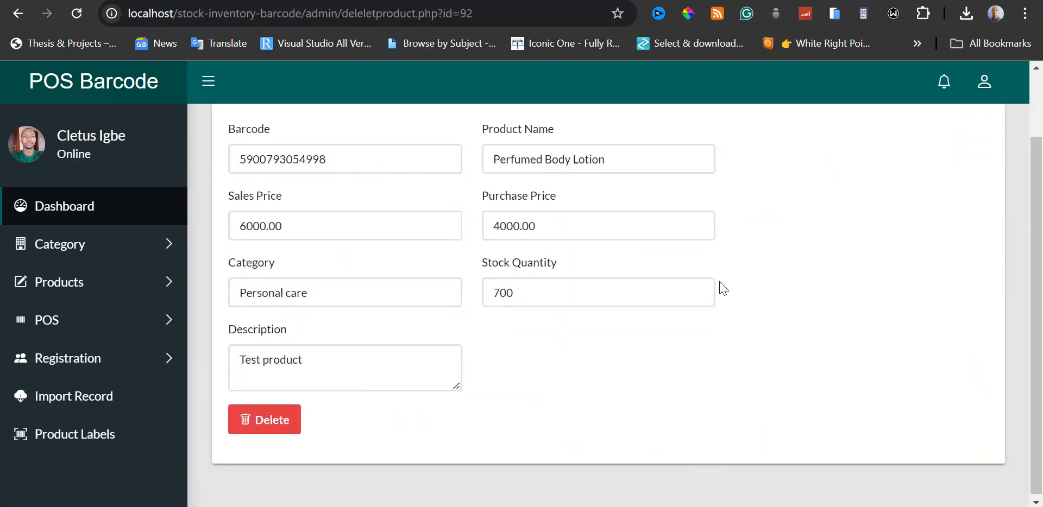
{"action": "scroll", "coordinate": [721, 288], "scroll_direction": "up", "scroll_amount": 2}
{"action": "scroll", "coordinate": [724, 288], "scroll_direction": "down", "scroll_amount": 2}
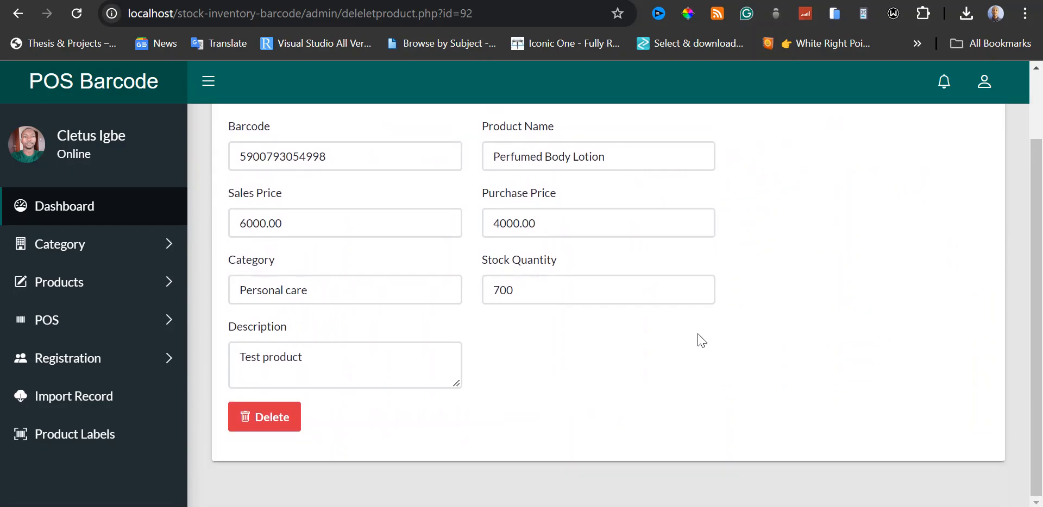
{"action": "scroll", "coordinate": [701, 340], "scroll_direction": "up", "scroll_amount": 2}
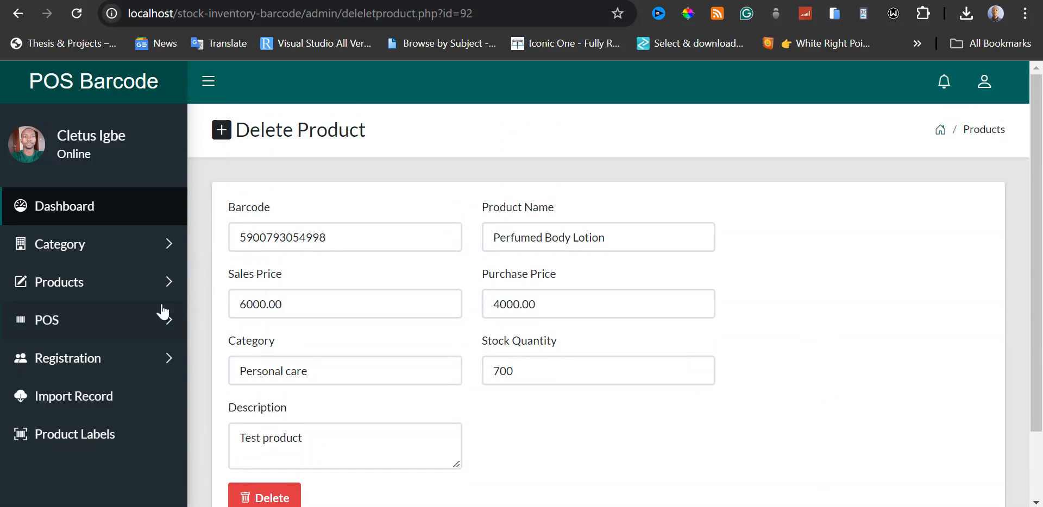
{"action": "left_click", "coordinate": [110, 292]}
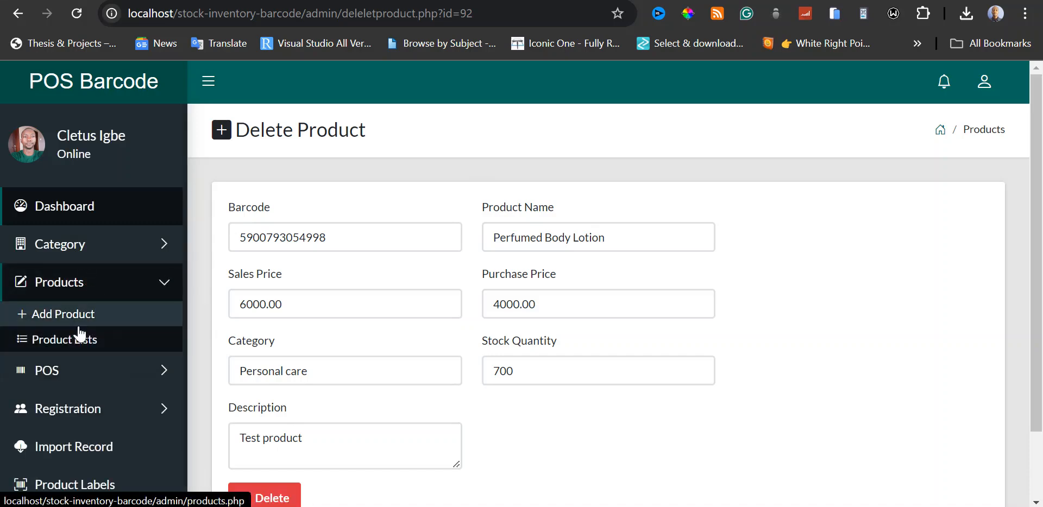
{"action": "left_click", "coordinate": [53, 320]}
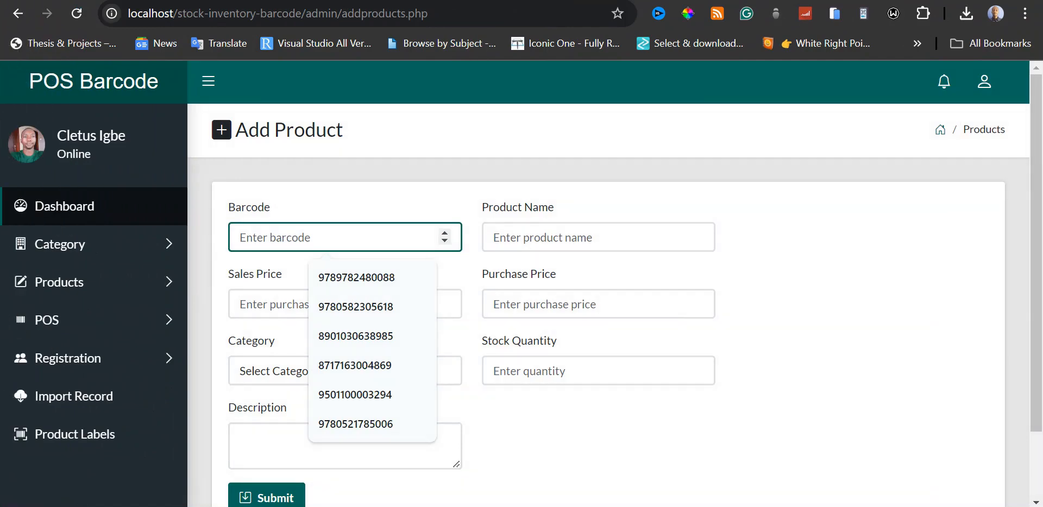
{"action": "left_click", "coordinate": [451, 193]}
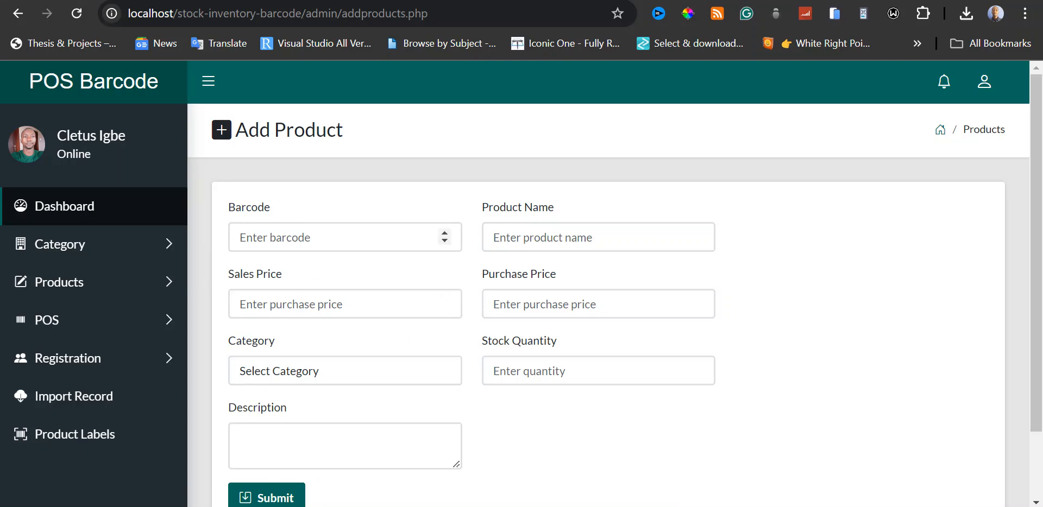
{"action": "left_click", "coordinate": [344, 237]}
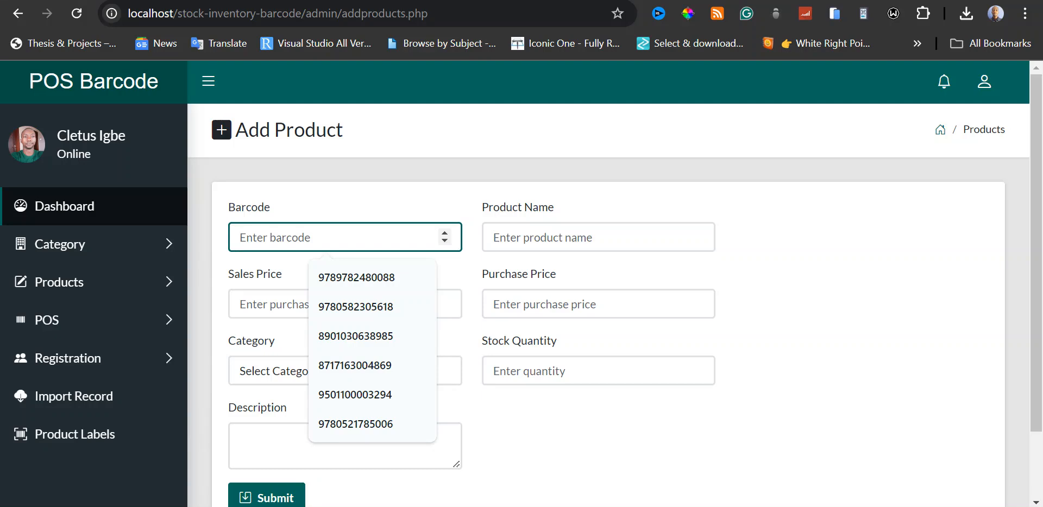
{"action": "type", "text": "8717163997383"}
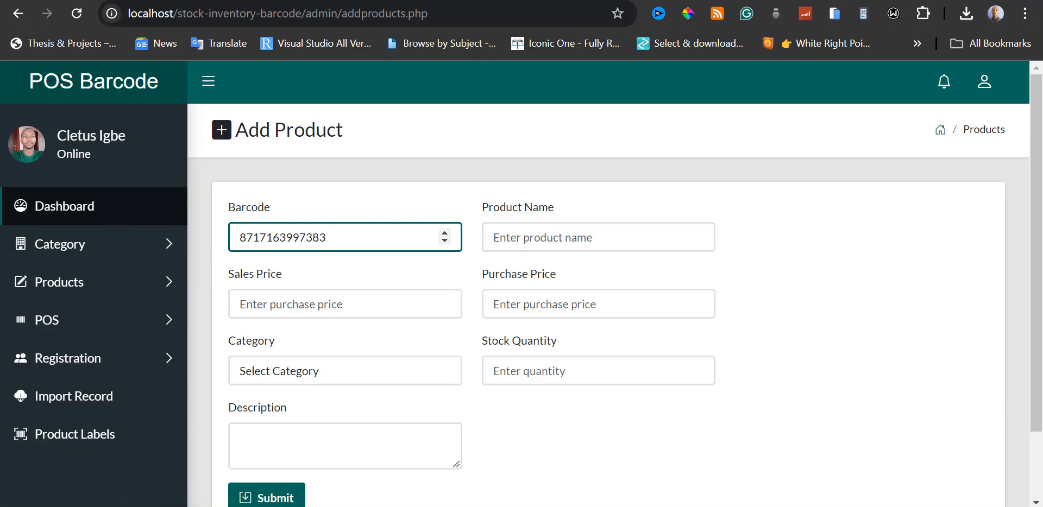
Enter Dove Invisible Dry as the product name.
{"action": "left_click", "coordinate": [595, 239]}
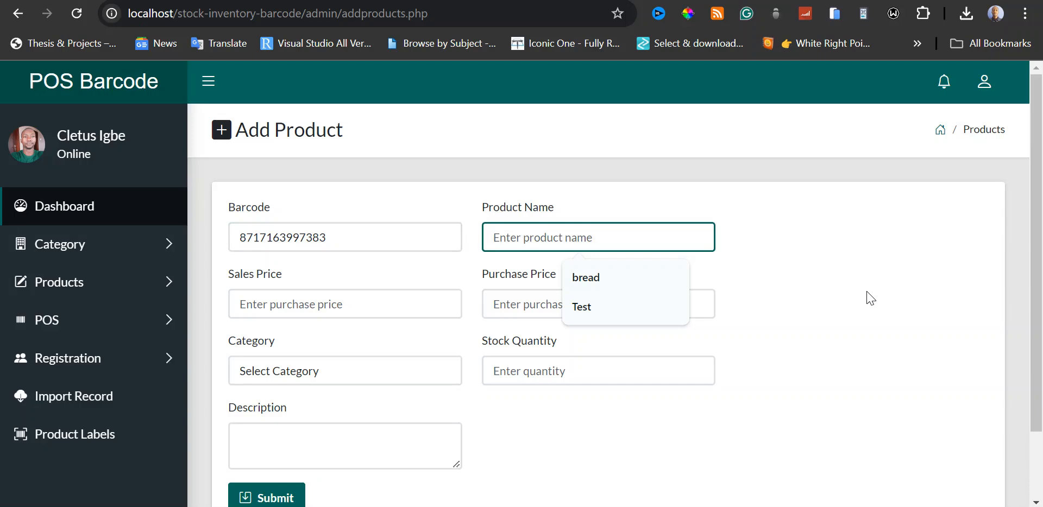
{"action": "type", "text": "Dove"}
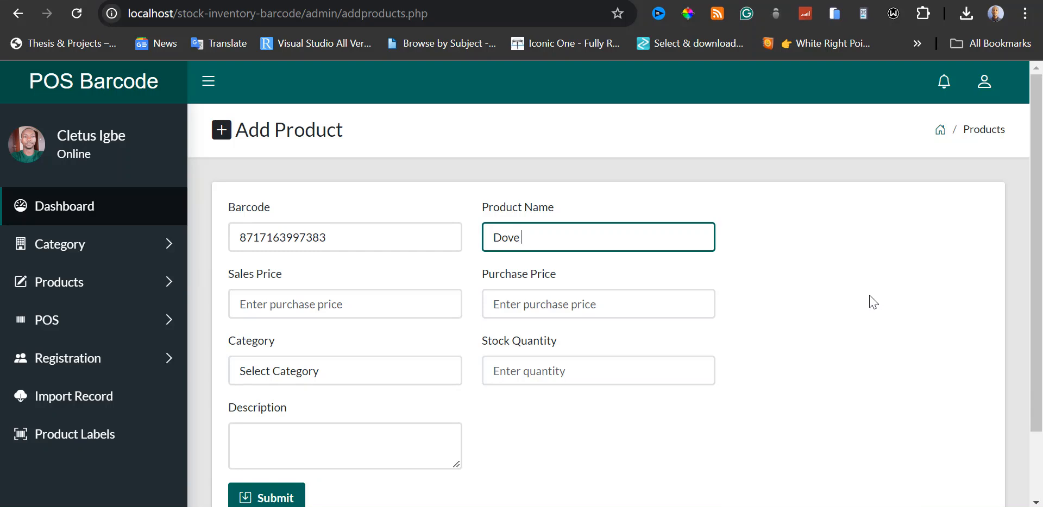
{"action": "type", "text": "I"}
{"action": "type", "text": "n"}
{"action": "type", "text": "visi"}
{"action": "type", "text": "ble"}
{"action": "type", "text": " Dey"}
{"action": "key", "text": "BackSpace"}
{"action": "key", "text": "BackSpace"}
{"action": "type", "text": "ry"}
Set the product's sales price to 4500 and its purchase price to 3000.
{"action": "left_click", "coordinate": [431, 303]}
{"action": "type", "text": "4500"}
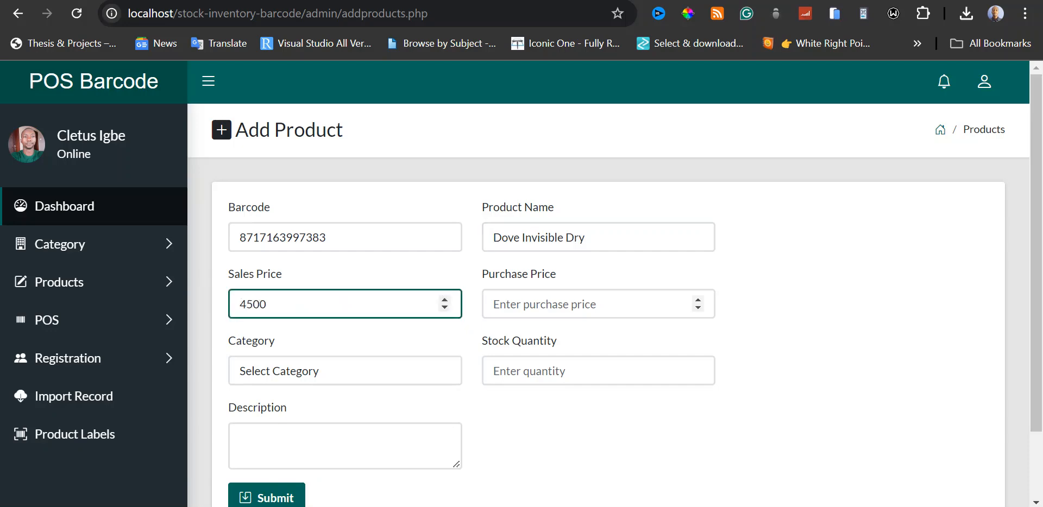
{"action": "left_click", "coordinate": [598, 304]}
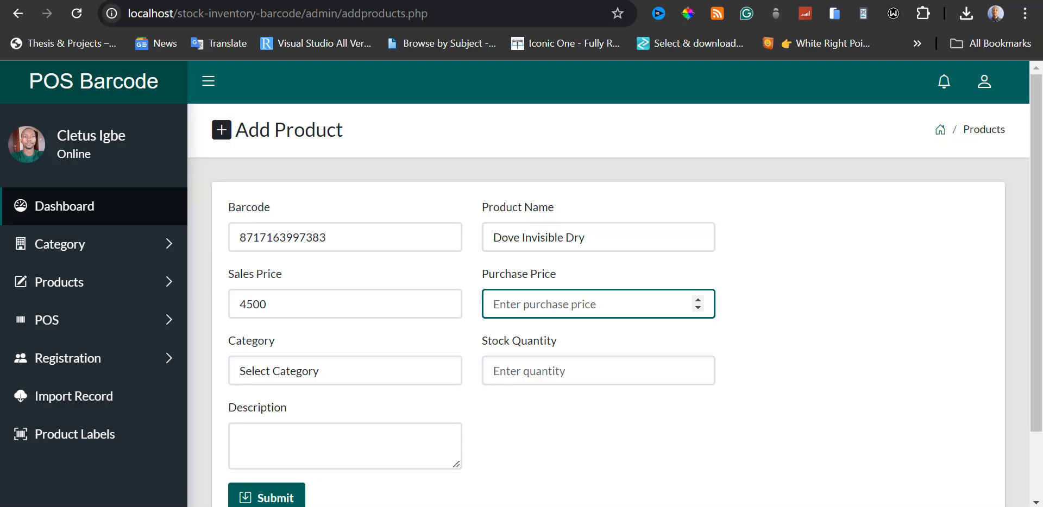
{"action": "type", "text": "300"}
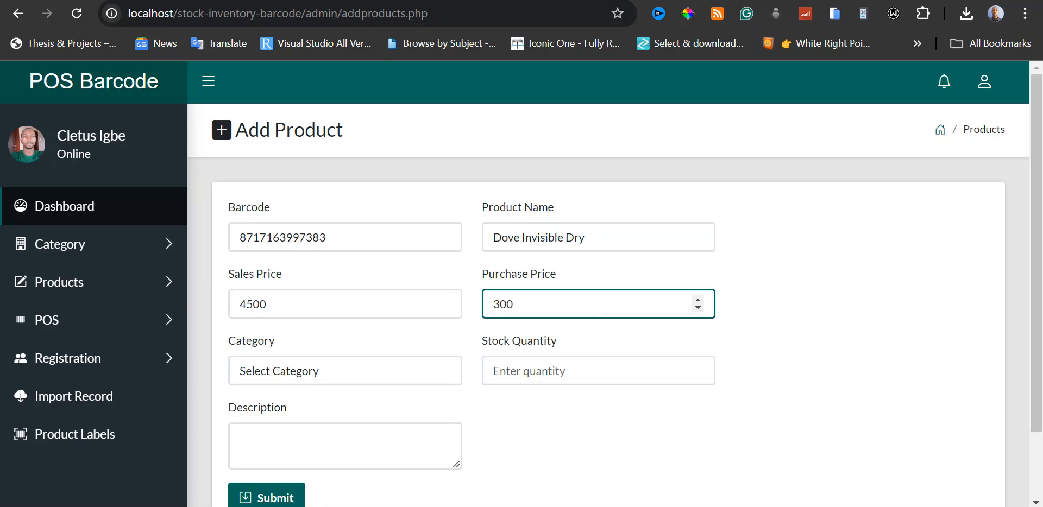
{"action": "type", "text": "0"}
Assign the product to the Personal care category and set its stock quantity to 200.
{"action": "left_click", "coordinate": [410, 371]}
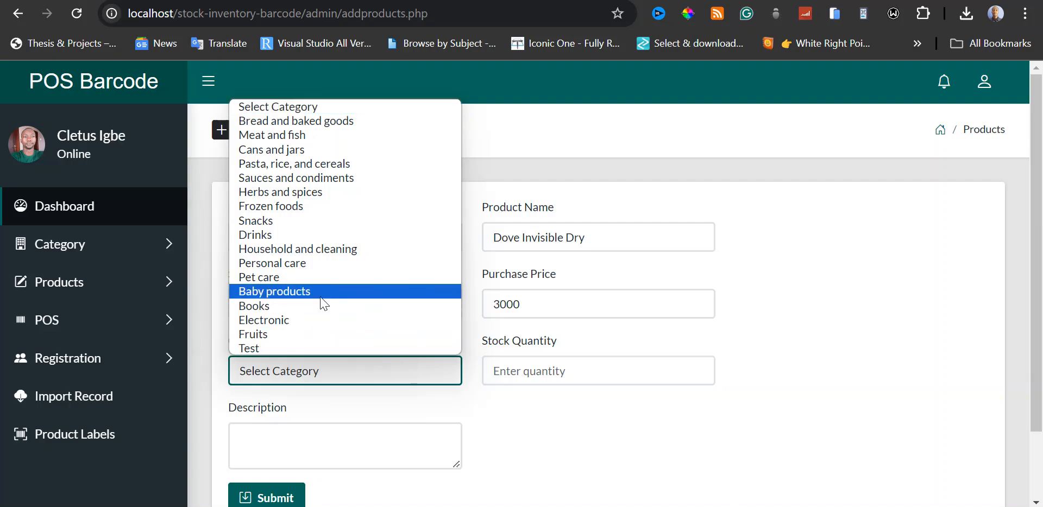
{"action": "left_click", "coordinate": [316, 266]}
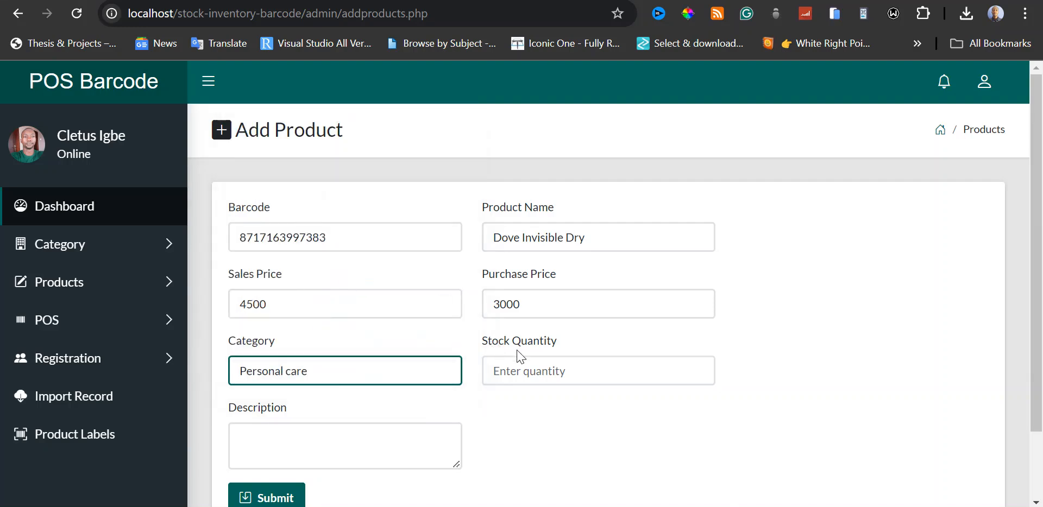
{"action": "left_click", "coordinate": [564, 371]}
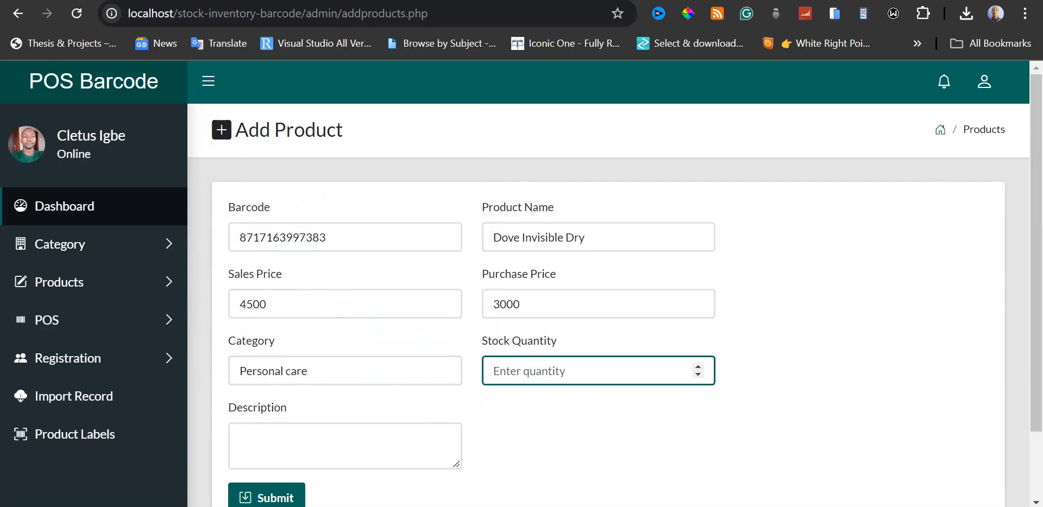
{"action": "type", "text": "200"}
Submit the product with the description "test" and dismiss the confirmation message.
{"action": "left_click", "coordinate": [543, 427]}
{"action": "scroll", "coordinate": [543, 428], "scroll_direction": "down", "scroll_amount": 2}
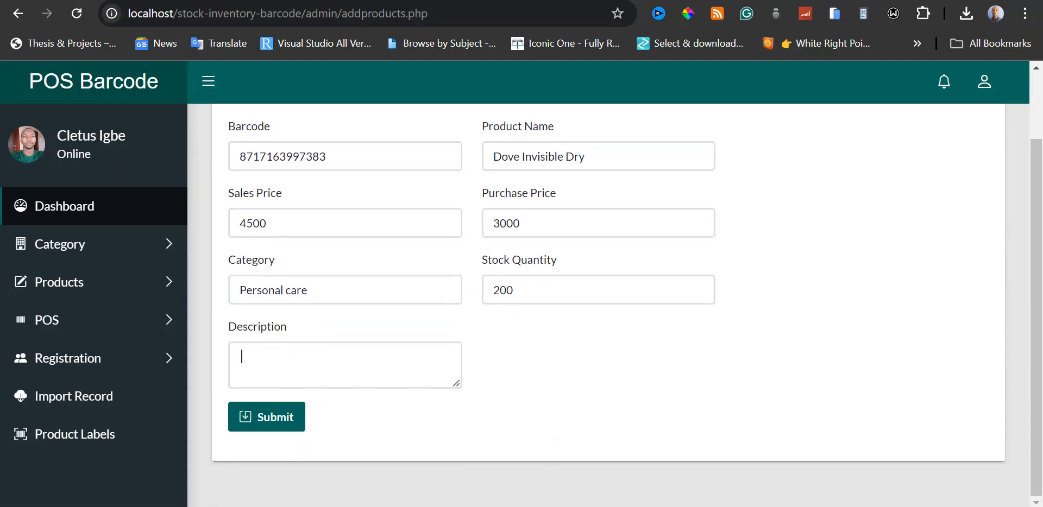
{"action": "left_click", "coordinate": [241, 356]}
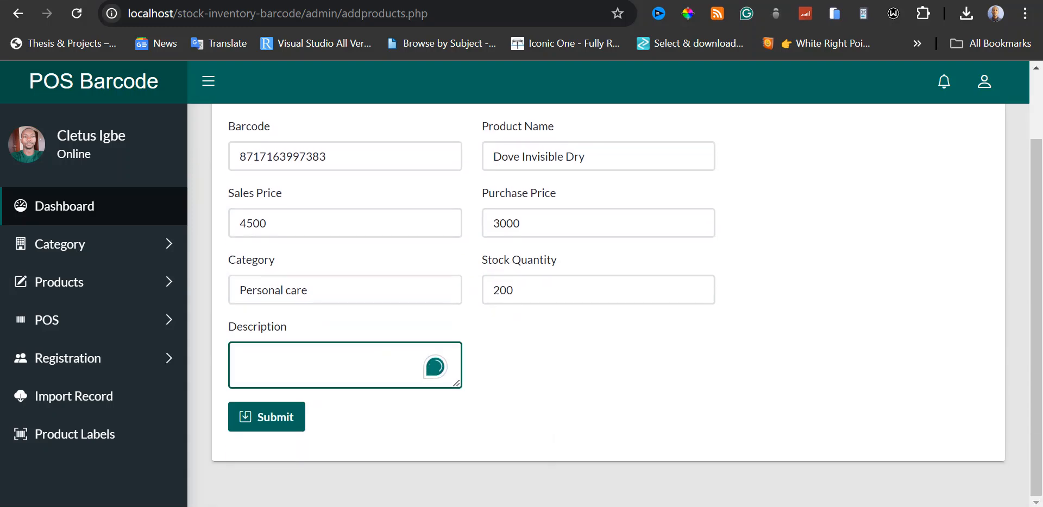
{"action": "type", "text": "test"}
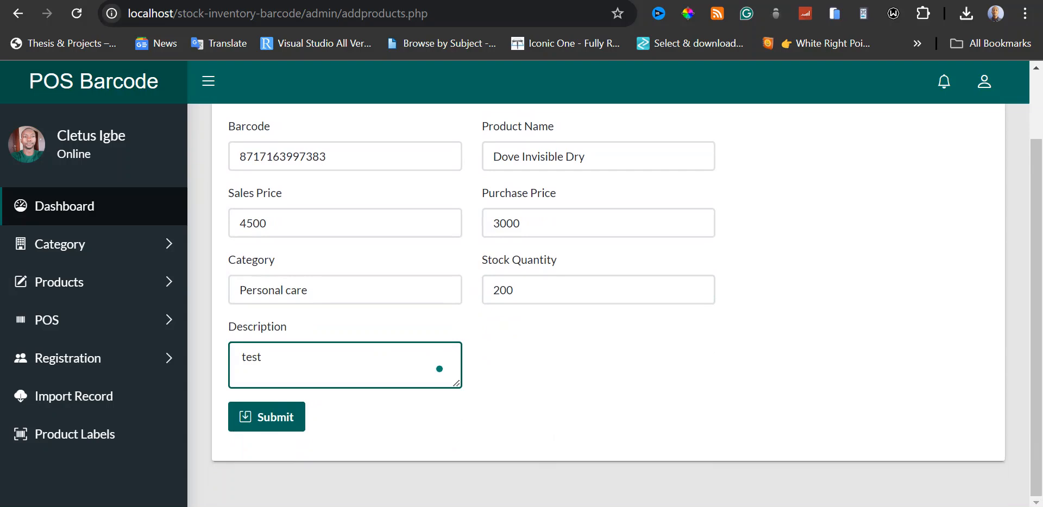
{"action": "left_click", "coordinate": [294, 425]}
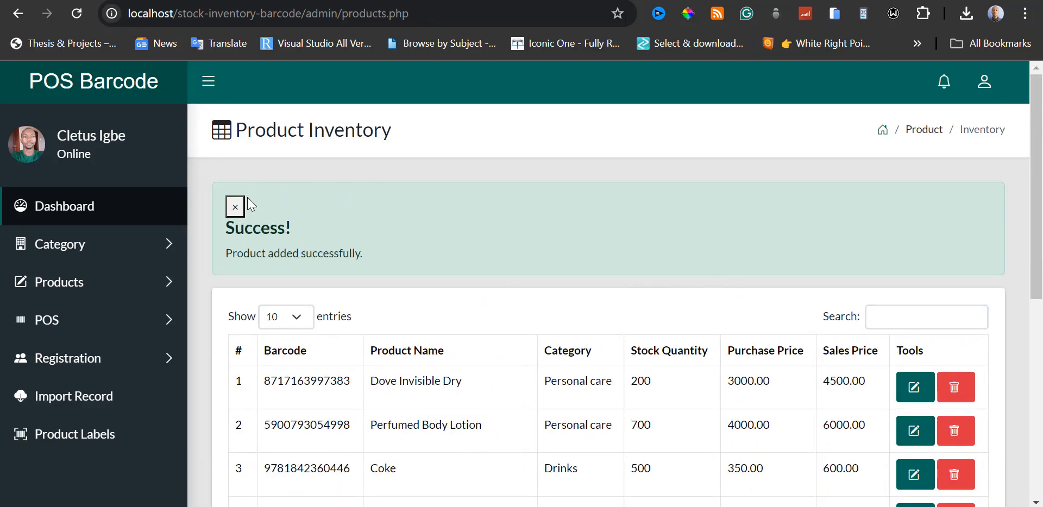
{"action": "left_click", "coordinate": [236, 207]}
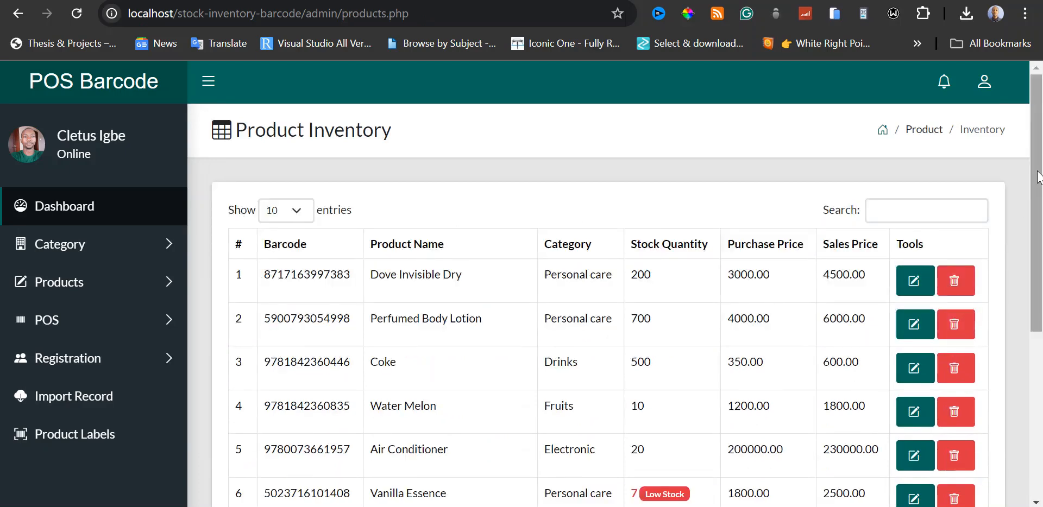
{"action": "mouse_move", "coordinate": [1037, 172]}
{"action": "left_mouse_down"}
{"action": "mouse_move", "coordinate": [1038, 200]}
{"action": "mouse_move", "coordinate": [1039, 171]}
{"action": "left_mouse_up"}
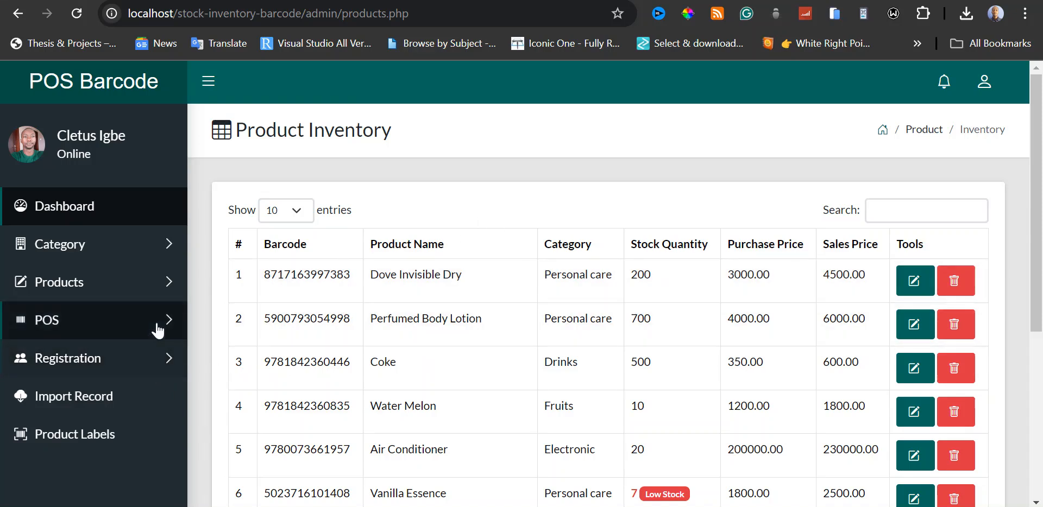
Open the point-of-sale Sales page.
{"action": "left_click", "coordinate": [158, 325]}
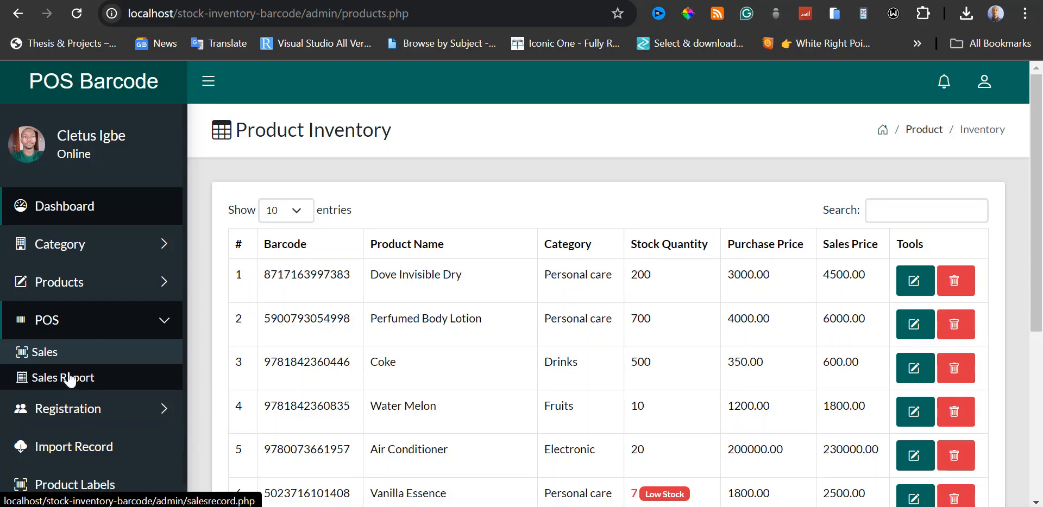
{"action": "left_click", "coordinate": [48, 353]}
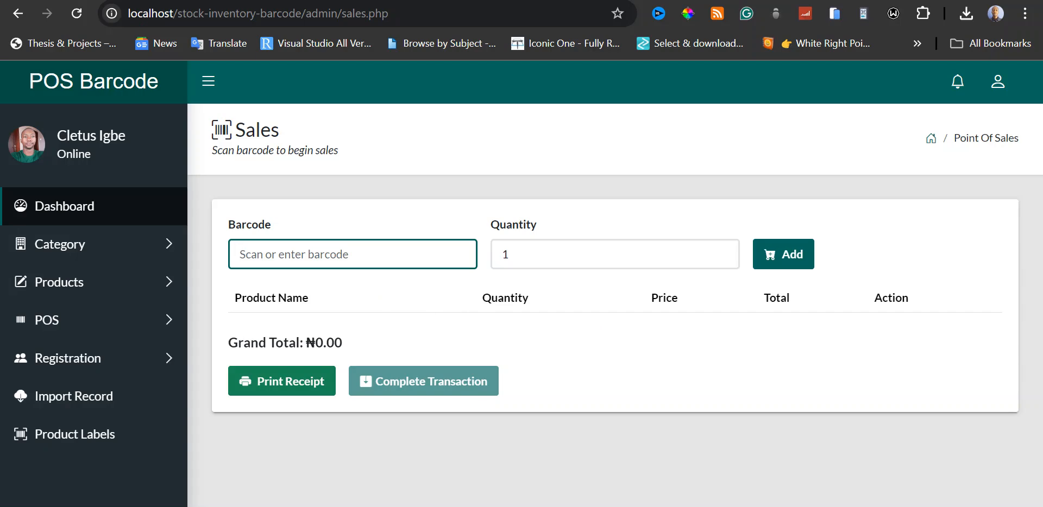
{"action": "left_click", "coordinate": [352, 254]}
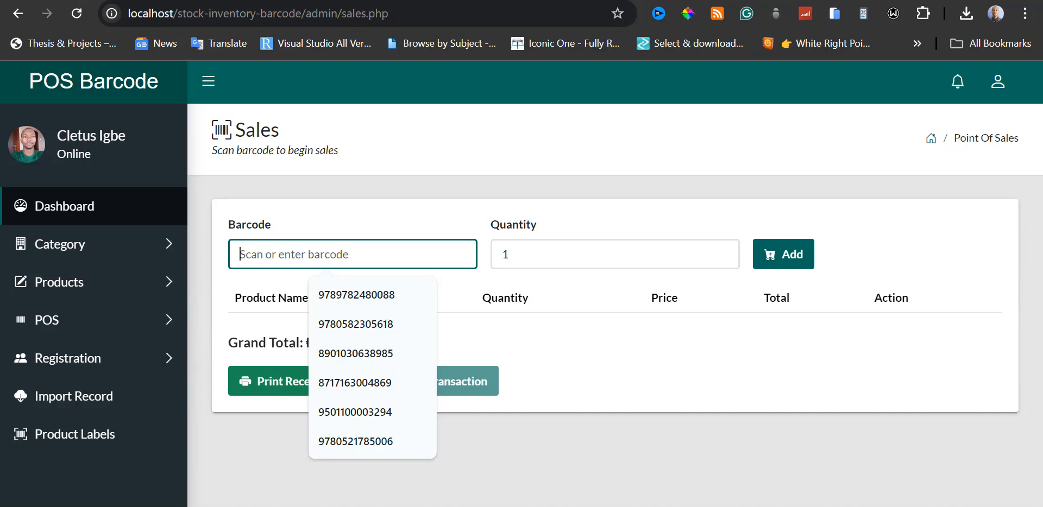
{"action": "left_click", "coordinate": [358, 326]}
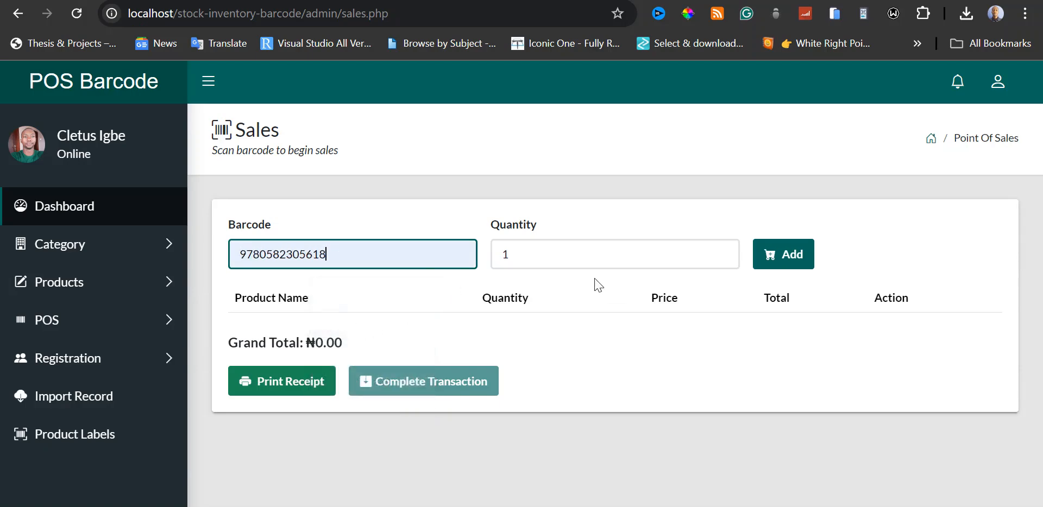
{"action": "left_click", "coordinate": [722, 251]}
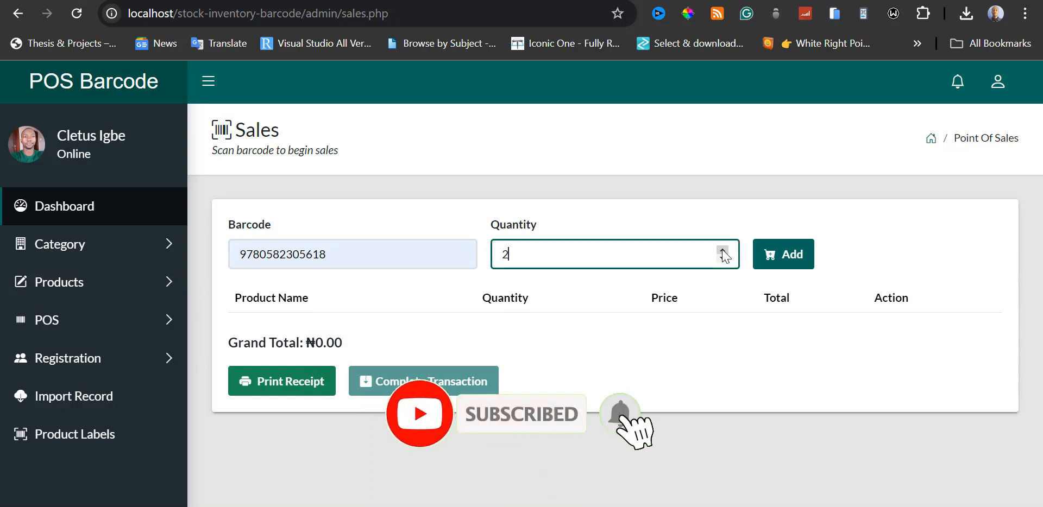
{"action": "left_click", "coordinate": [780, 258]}
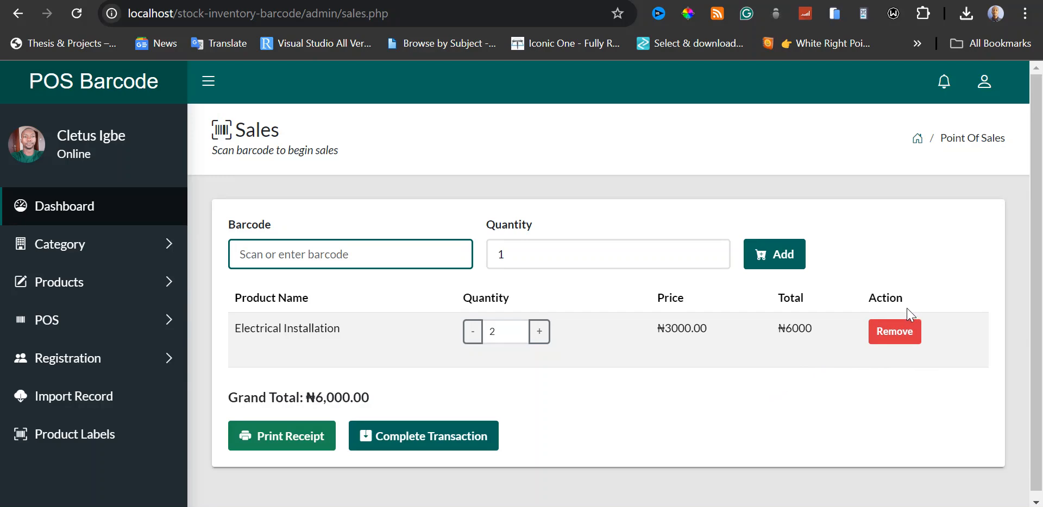
{"action": "left_click", "coordinate": [898, 346]}
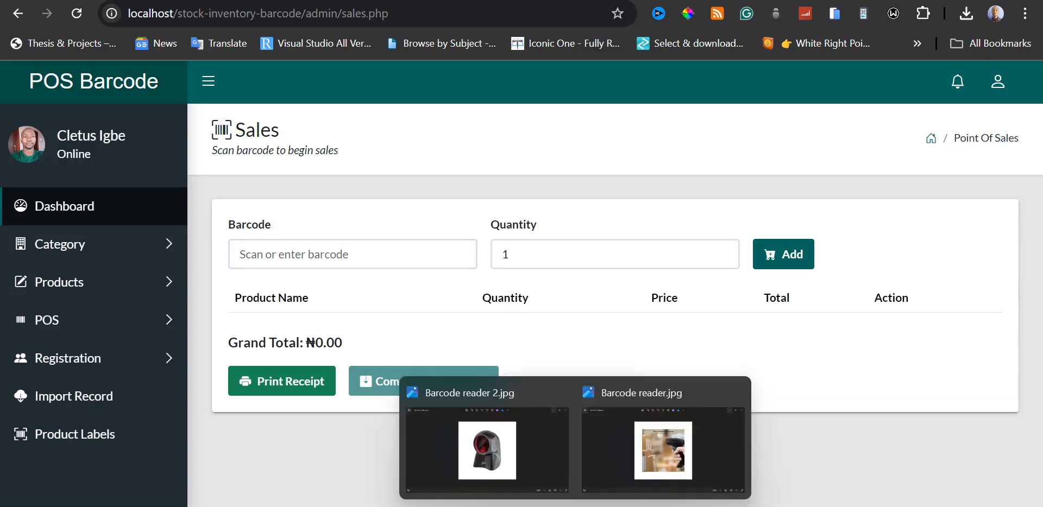
Switch to the image viewer to look at the barcode reader photos and return to the Sales page.
{"action": "left_click", "coordinate": [653, 453]}
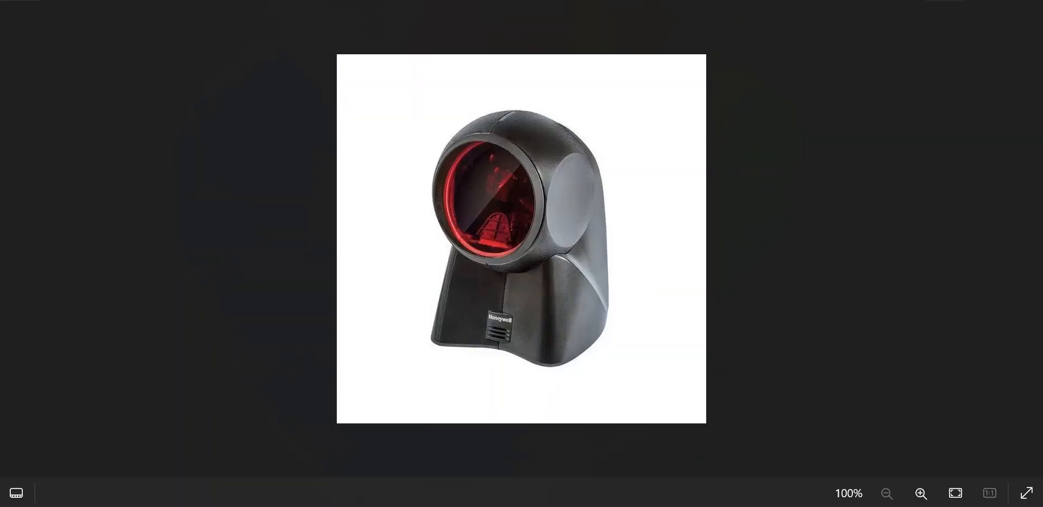
{"action": "left_click", "coordinate": [945, 0]}
{"action": "left_click", "coordinate": [945, 0]}
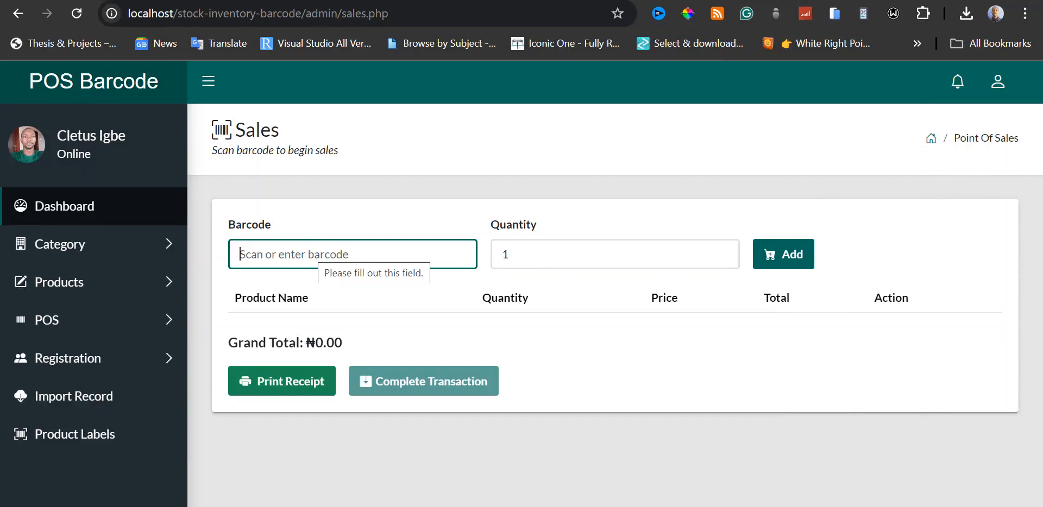
{"action": "left_click", "coordinate": [320, 252]}
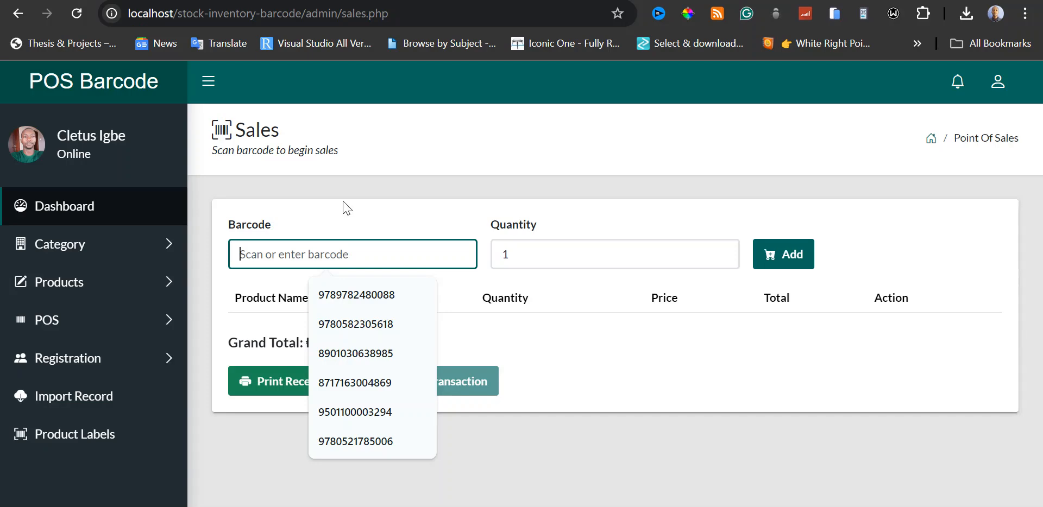
{"action": "type", "text": "5900793054998"}
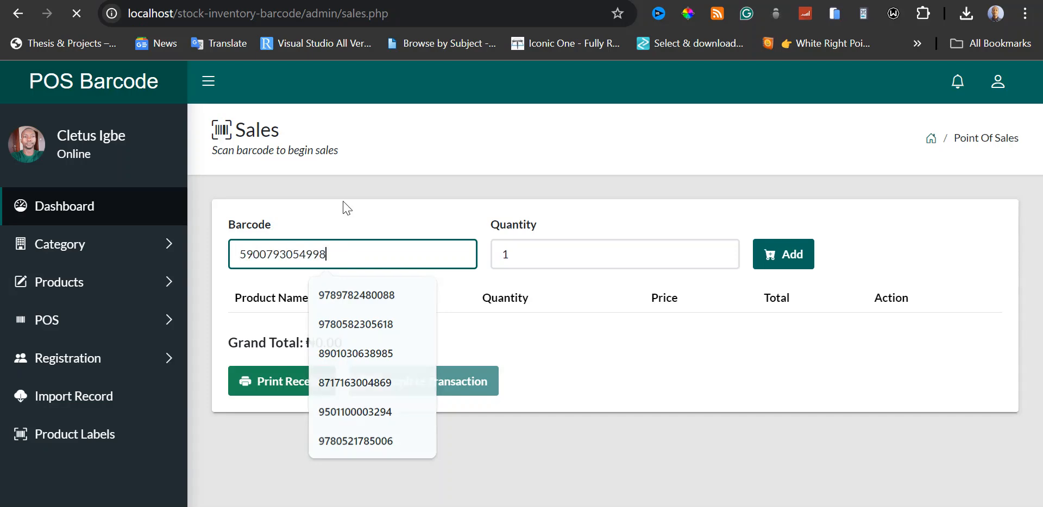
{"action": "key", "text": "Return"}
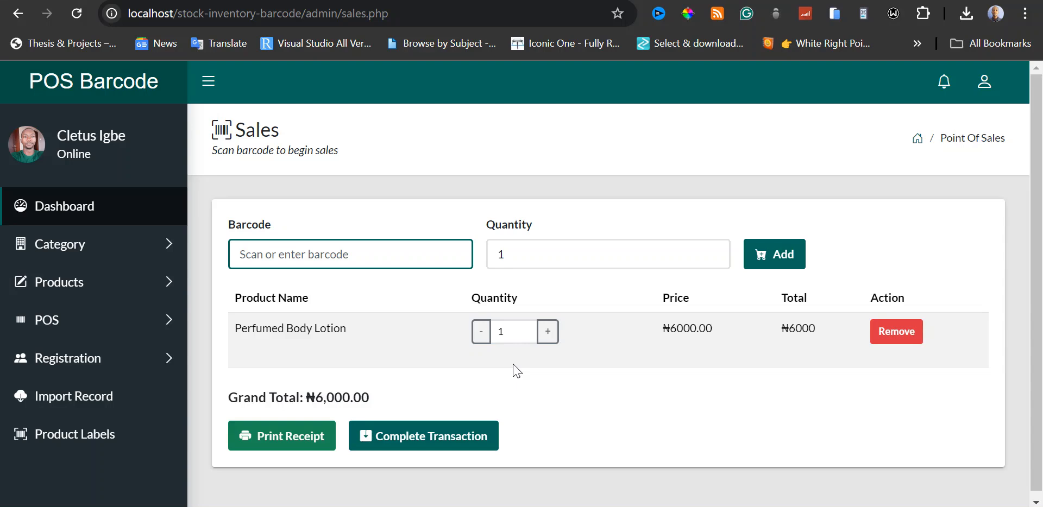
{"action": "left_click", "coordinate": [548, 333]}
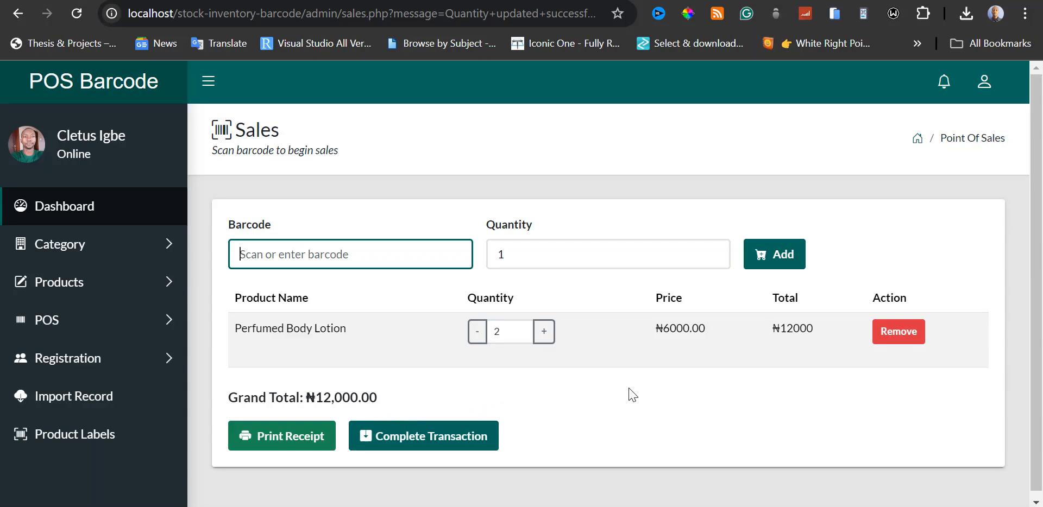
{"action": "left_click", "coordinate": [543, 332]}
{"action": "type", "text": "6901030368980"}
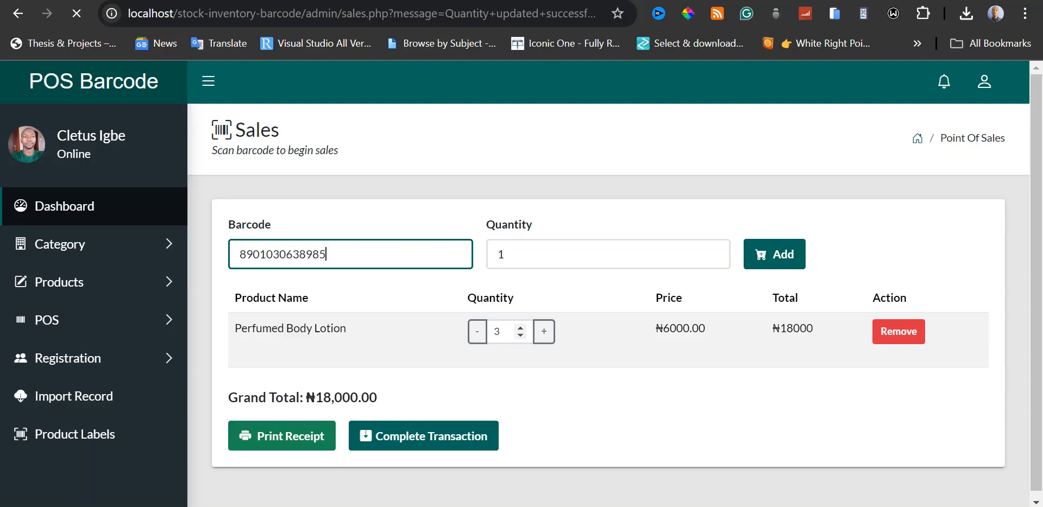
{"action": "key", "text": "Return"}
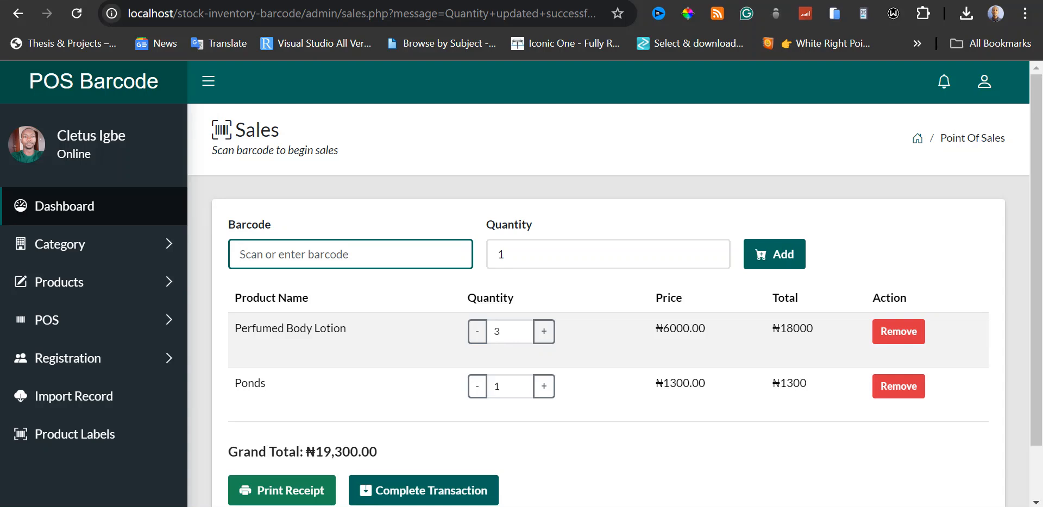
{"action": "key", "text": "Return"}
Add Dove Invisible Dry to the sale by its barcode with a quantity of 2.
{"action": "left_click", "coordinate": [711, 251]}
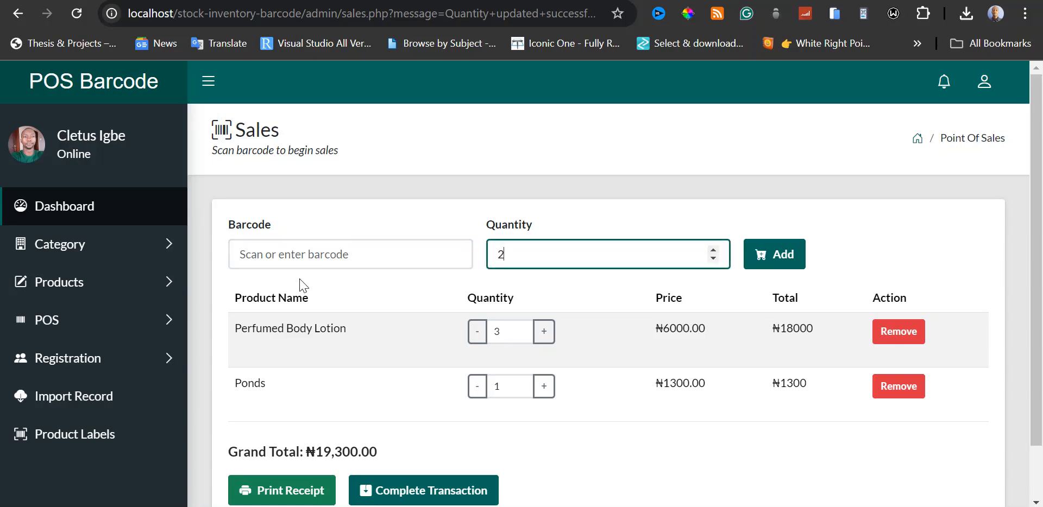
{"action": "left_click", "coordinate": [348, 254]}
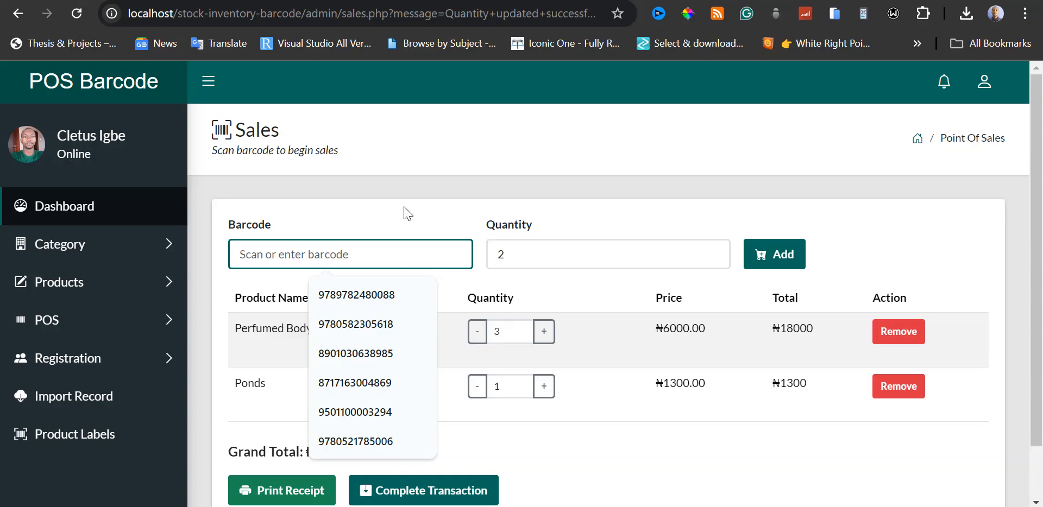
{"action": "type", "text": "8717163004869"}
{"action": "key", "text": "Return"}
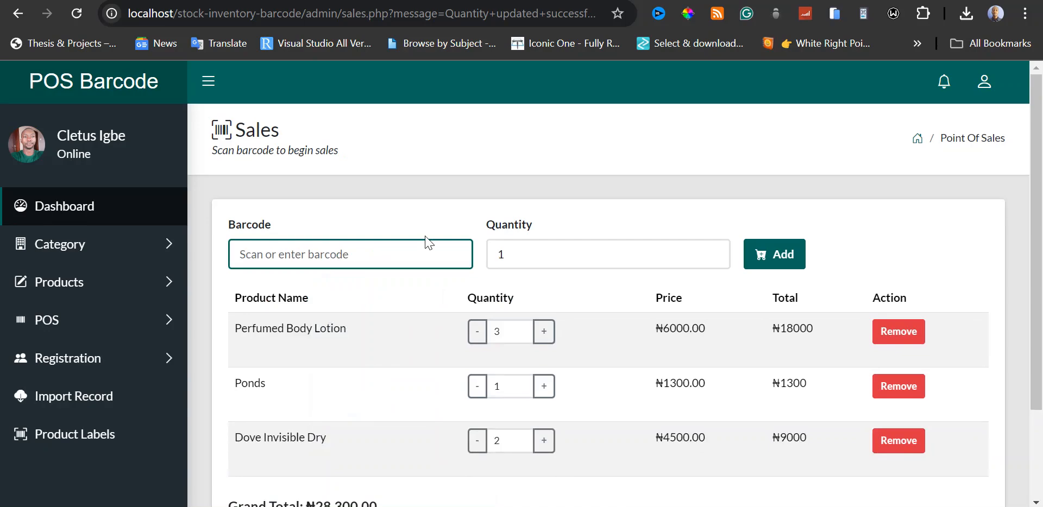
Review the items, quantities and grand total of the current sale.
{"action": "scroll", "coordinate": [654, 325], "scroll_direction": "down", "scroll_amount": 2}
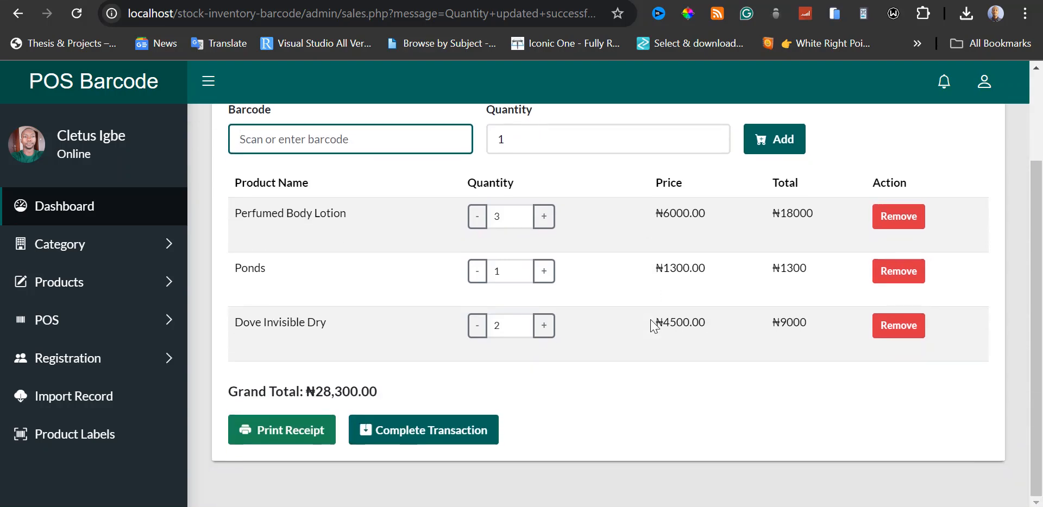
{"action": "scroll", "coordinate": [654, 326], "scroll_direction": "up", "scroll_amount": 2}
{"action": "scroll", "coordinate": [612, 359], "scroll_direction": "down", "scroll_amount": 2}
{"action": "scroll", "coordinate": [663, 372], "scroll_direction": "up", "scroll_amount": 2}
{"action": "scroll", "coordinate": [665, 376], "scroll_direction": "down", "scroll_amount": 2}
{"action": "scroll", "coordinate": [602, 392], "scroll_direction": "up", "scroll_amount": 2}
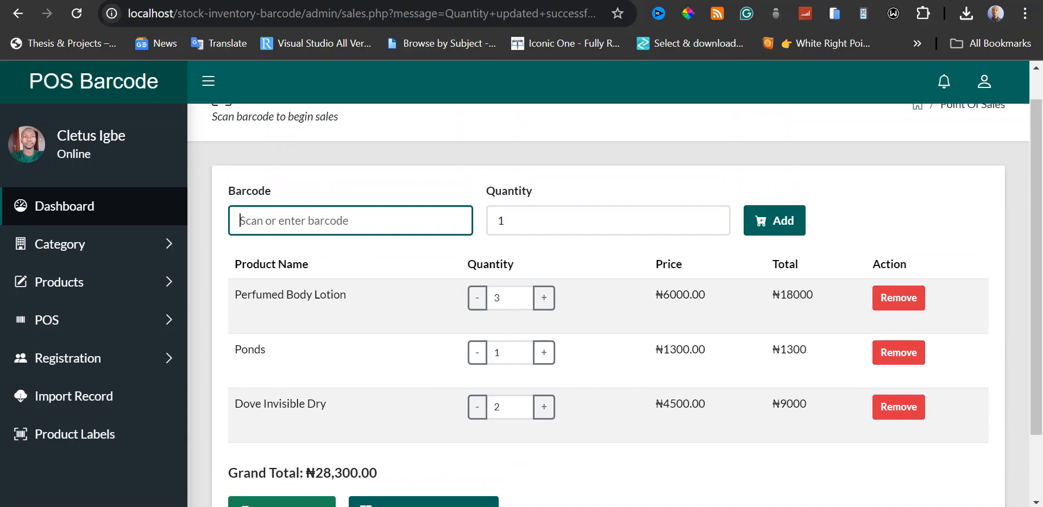
{"action": "key", "text": "Return"}
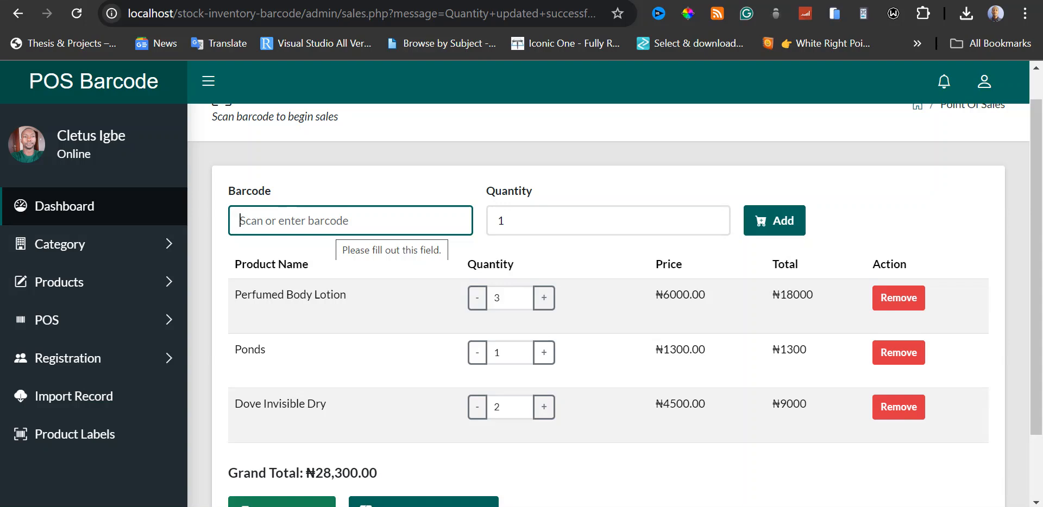
Add one unit of Revlon Realistic to the sale by its barcode.
{"action": "key", "text": "Return"}
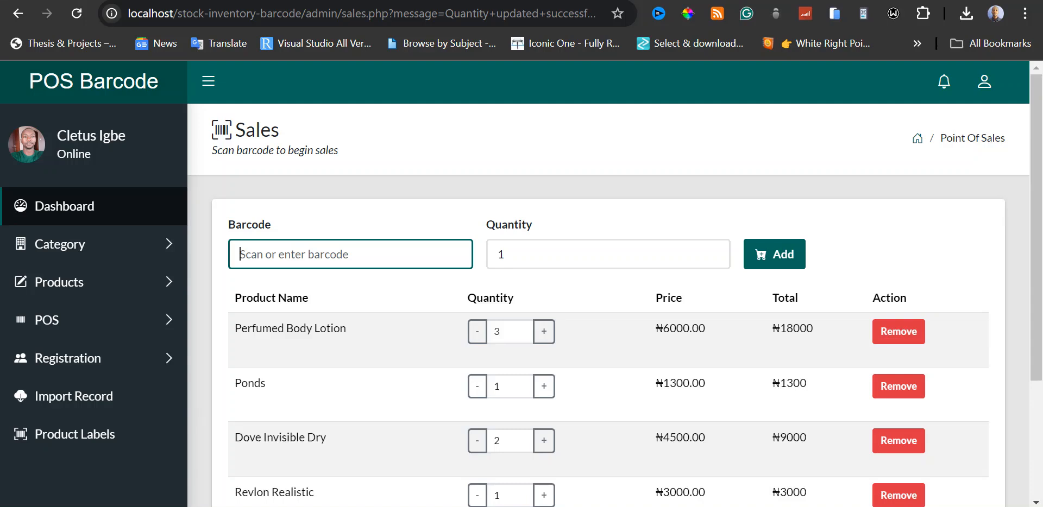
{"action": "scroll", "coordinate": [353, 288], "scroll_direction": "down", "scroll_amount": 3}
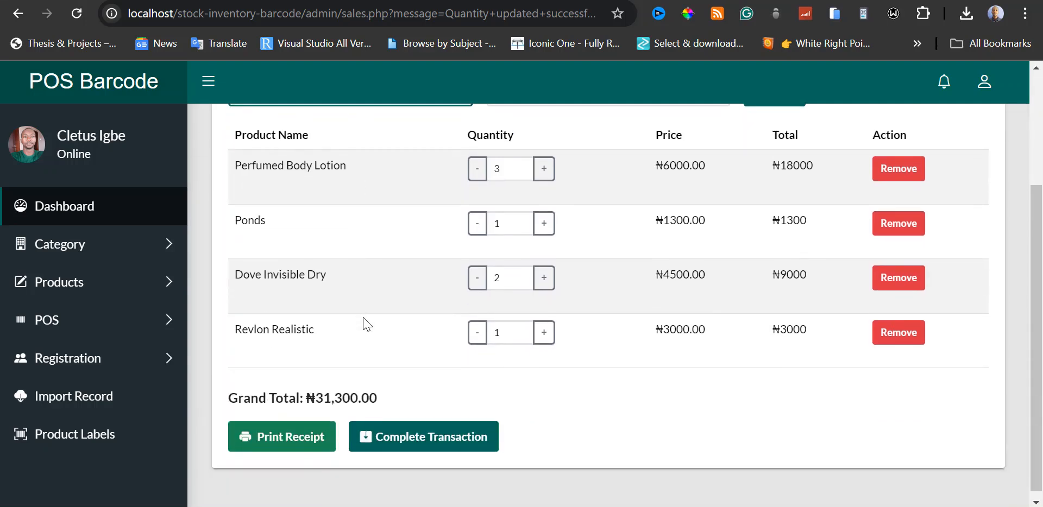
{"action": "scroll", "coordinate": [362, 320], "scroll_direction": "up", "scroll_amount": 1}
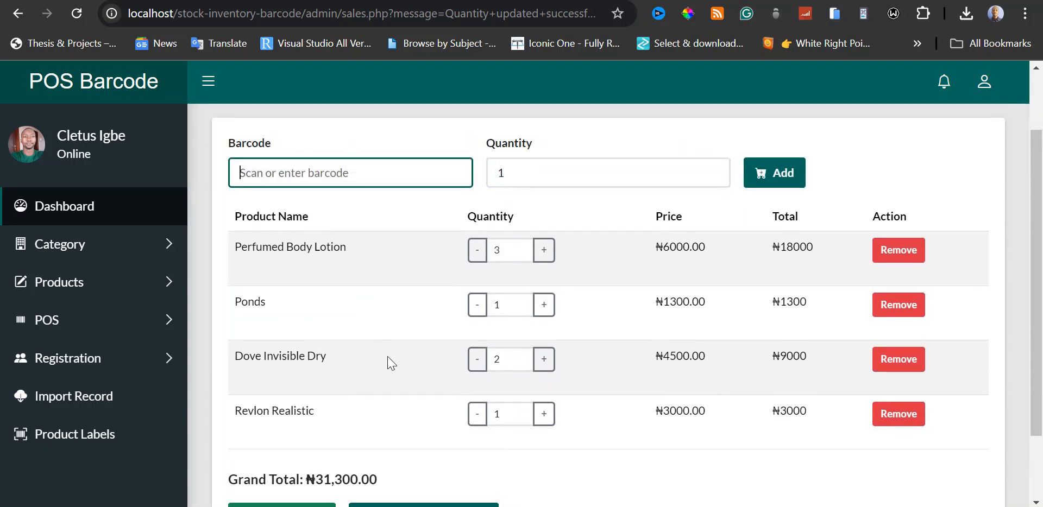
{"action": "scroll", "coordinate": [392, 364], "scroll_direction": "down", "scroll_amount": 2}
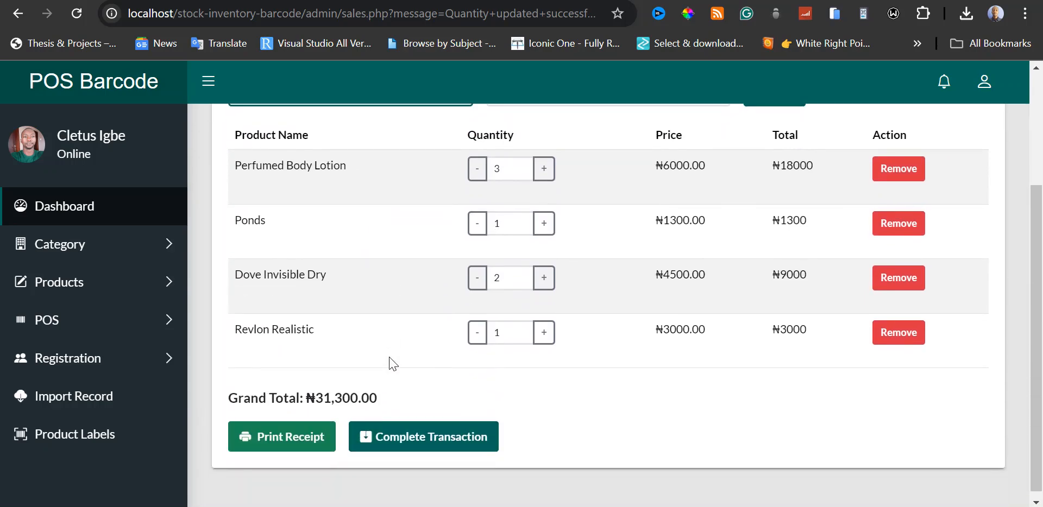
{"action": "scroll", "coordinate": [559, 391], "scroll_direction": "up", "scroll_amount": 2}
{"action": "scroll", "coordinate": [561, 391], "scroll_direction": "down", "scroll_amount": 2}
Raise the quantity of Revlon Realistic in the sale to 5.
{"action": "left_click", "coordinate": [545, 333]}
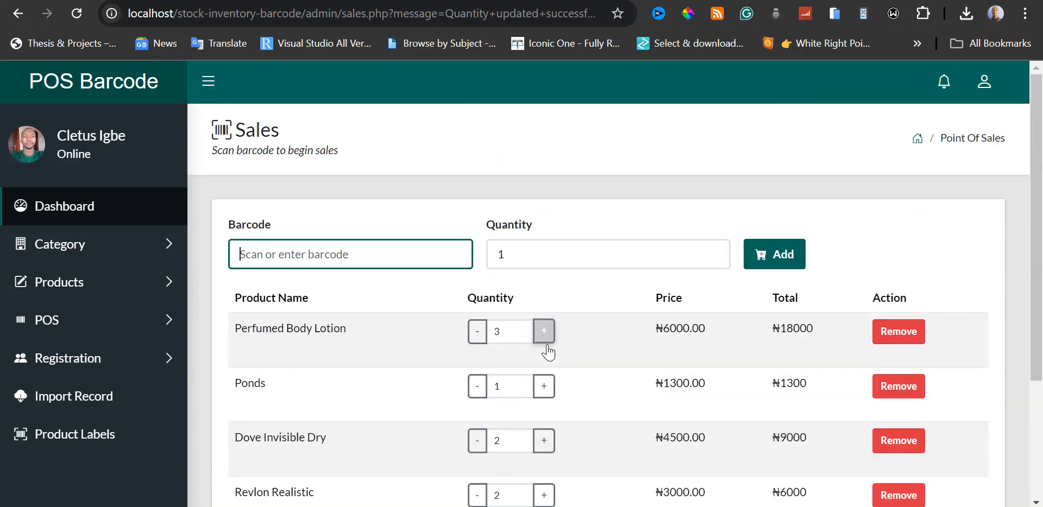
{"action": "scroll", "coordinate": [549, 380], "scroll_direction": "down", "scroll_amount": 3}
{"action": "left_click", "coordinate": [545, 334]}
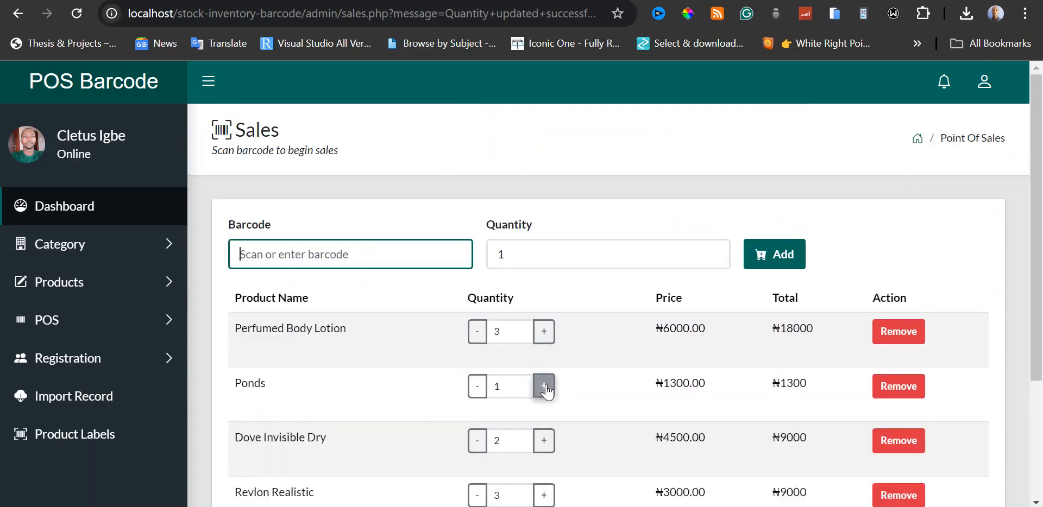
{"action": "scroll", "coordinate": [544, 391], "scroll_direction": "down", "scroll_amount": 3}
{"action": "left_click", "coordinate": [543, 341]}
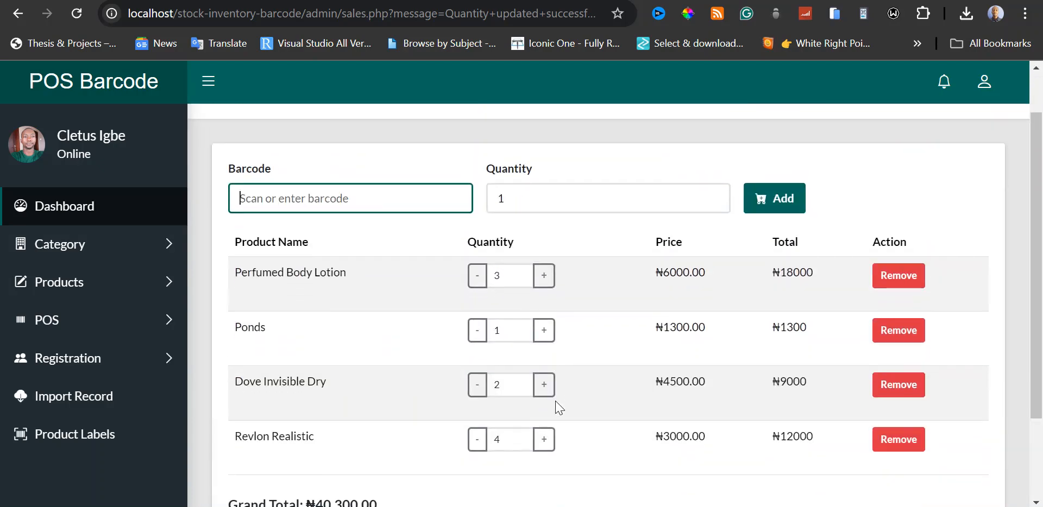
{"action": "scroll", "coordinate": [557, 407], "scroll_direction": "down", "scroll_amount": 1}
{"action": "left_click", "coordinate": [543, 413]}
{"action": "scroll", "coordinate": [567, 426], "scroll_direction": "down", "scroll_amount": 1}
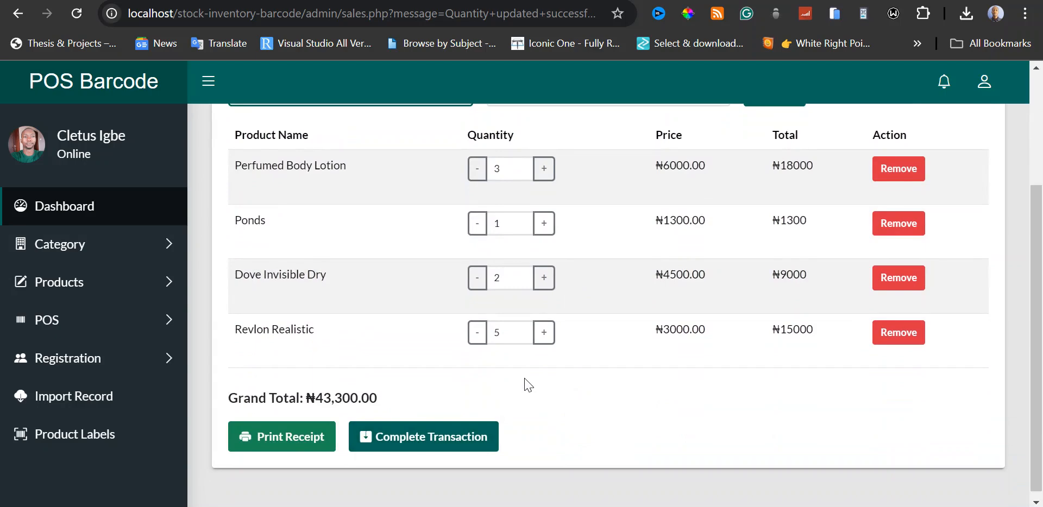
Review the sale's line items, quantities and grand total before printing the receipt.
{"action": "scroll", "coordinate": [524, 384], "scroll_direction": "up", "scroll_amount": 3}
{"action": "scroll", "coordinate": [525, 384], "scroll_direction": "down", "scroll_amount": 3}
{"action": "scroll", "coordinate": [525, 384], "scroll_direction": "down", "scroll_amount": 1}
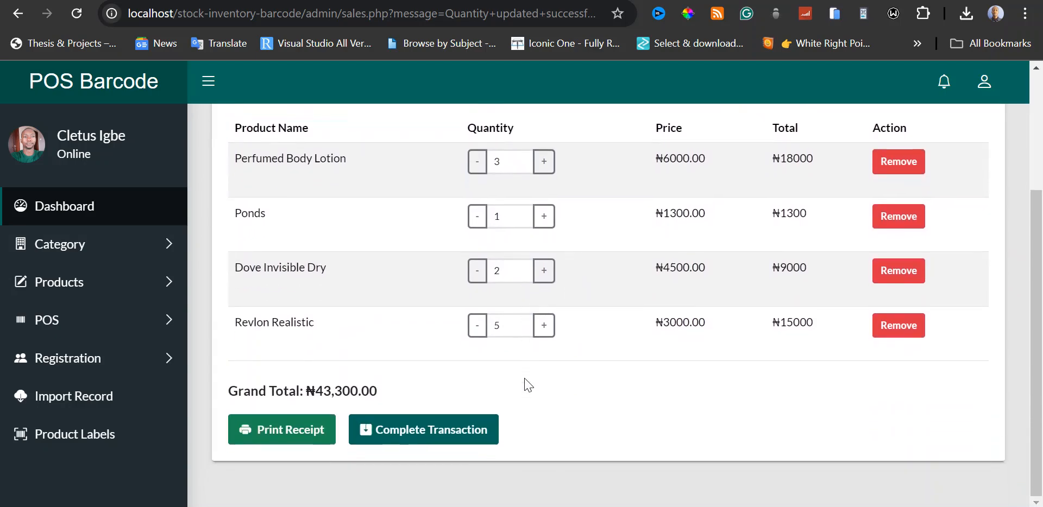
{"action": "scroll", "coordinate": [524, 384], "scroll_direction": "up", "scroll_amount": 3}
{"action": "scroll", "coordinate": [524, 384], "scroll_direction": "down", "scroll_amount": 3}
{"action": "scroll", "coordinate": [524, 383], "scroll_direction": "up", "scroll_amount": 1}
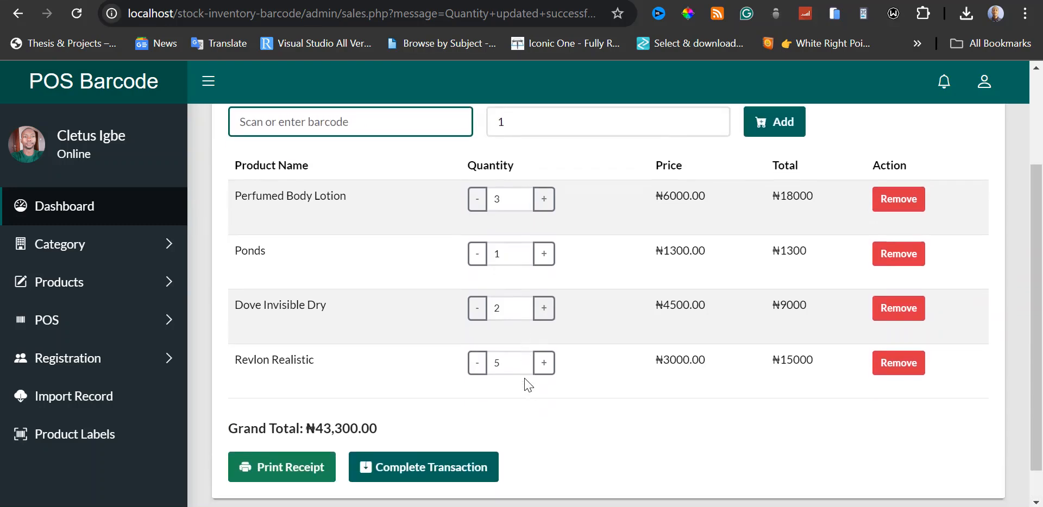
{"action": "scroll", "coordinate": [525, 384], "scroll_direction": "down", "scroll_amount": 1}
{"action": "scroll", "coordinate": [524, 384], "scroll_direction": "up", "scroll_amount": 2}
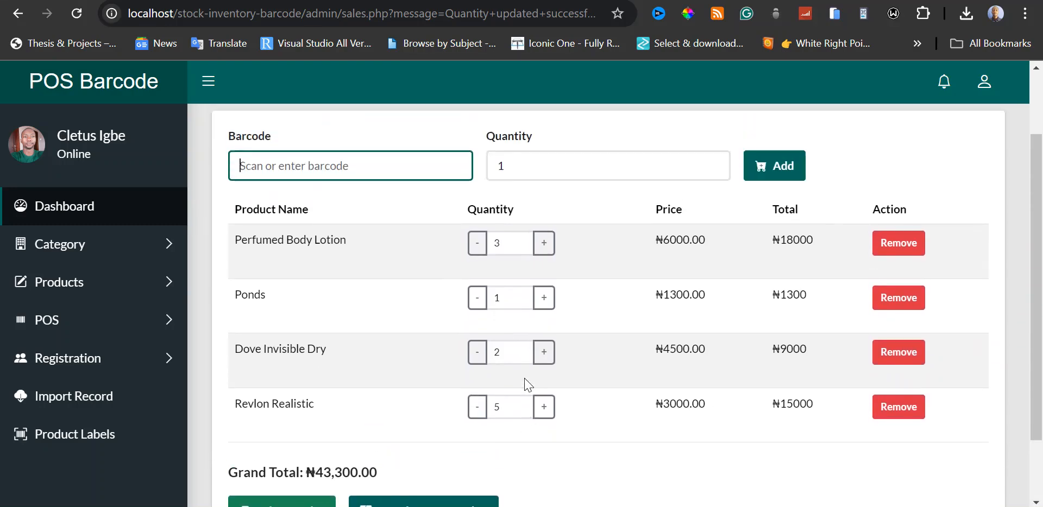
{"action": "scroll", "coordinate": [526, 385], "scroll_direction": "down", "scroll_amount": 2}
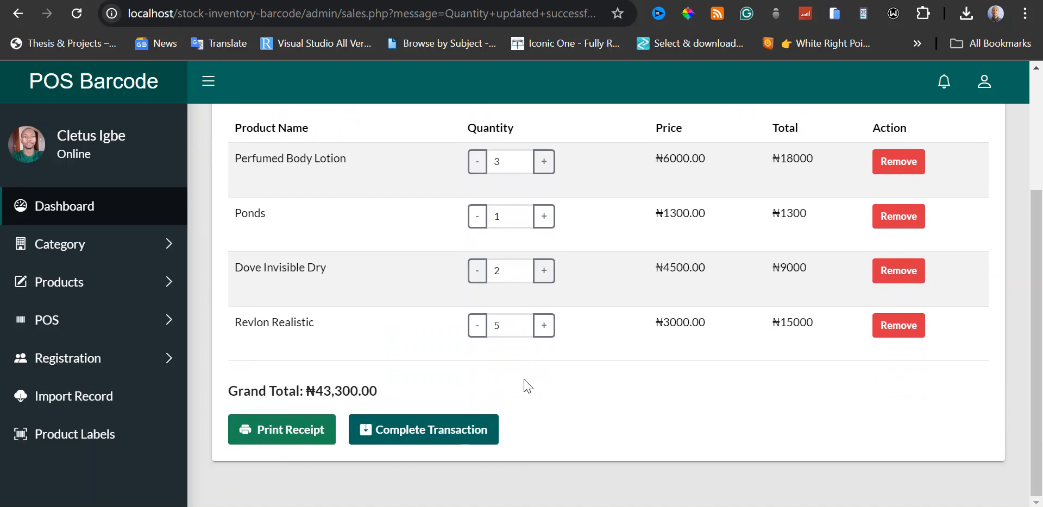
Print the sale's receipt to a PDF named "Point of Sales 333" saved on the Desktop.
{"action": "left_click", "coordinate": [298, 437]}
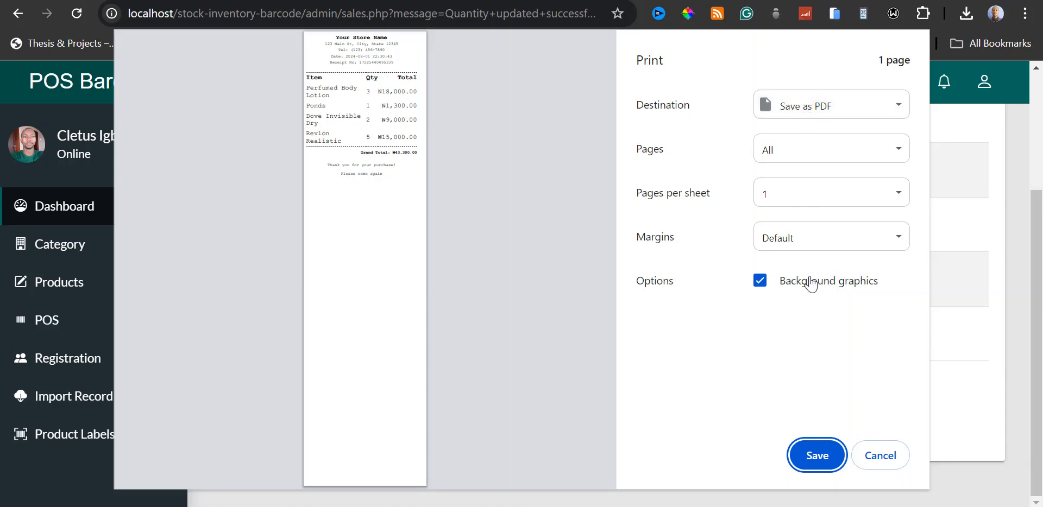
{"action": "left_click", "coordinate": [822, 455]}
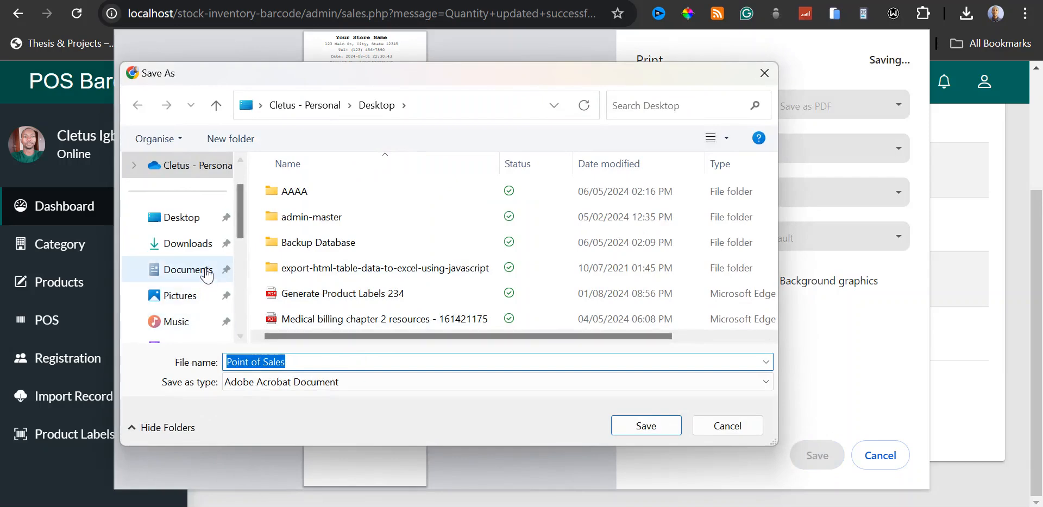
{"action": "left_click", "coordinate": [187, 219]}
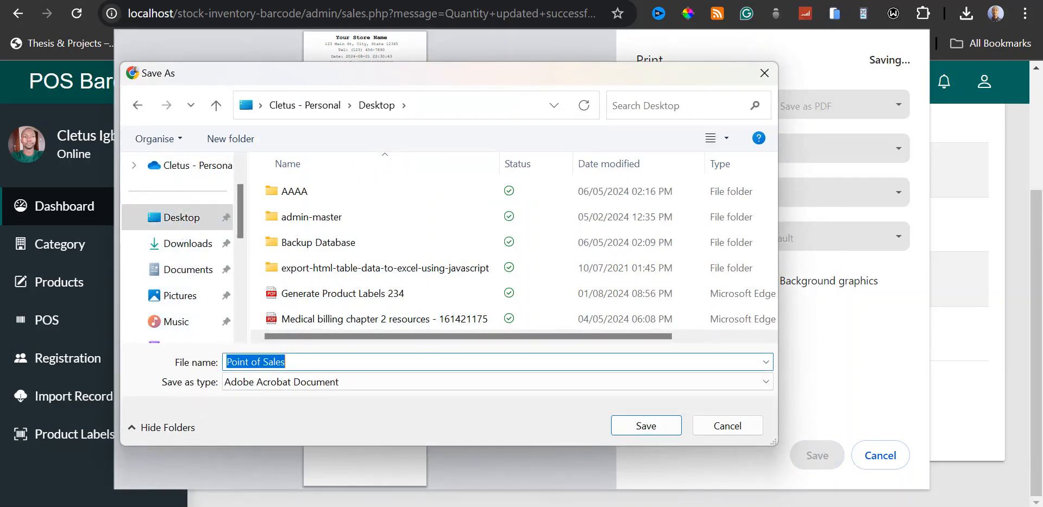
{"action": "left_click", "coordinate": [286, 362]}
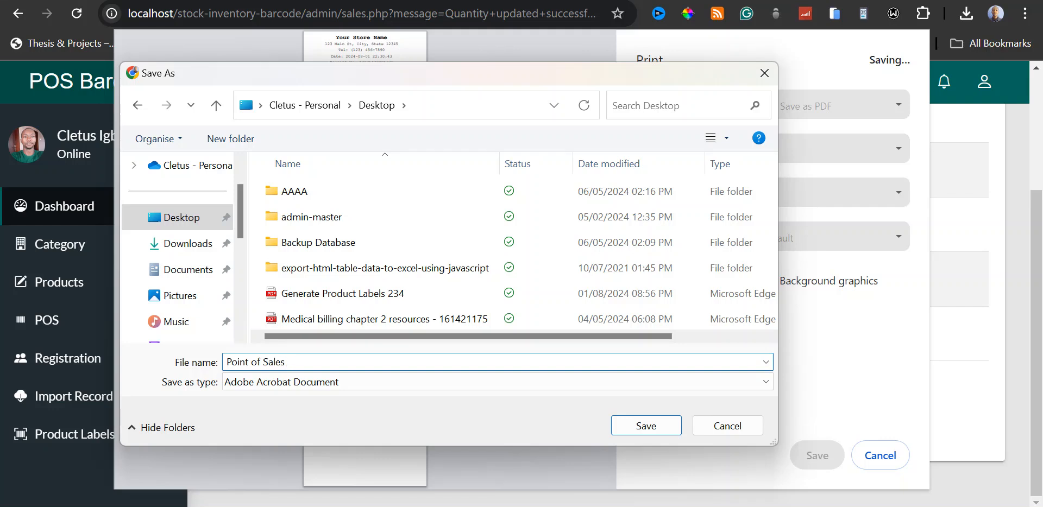
{"action": "type", "text": "333"}
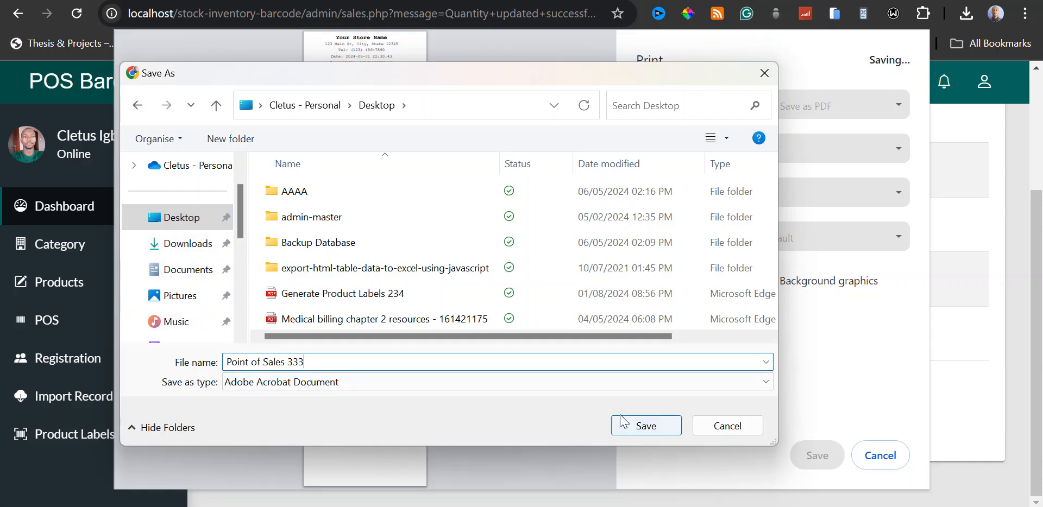
{"action": "left_click", "coordinate": [644, 426]}
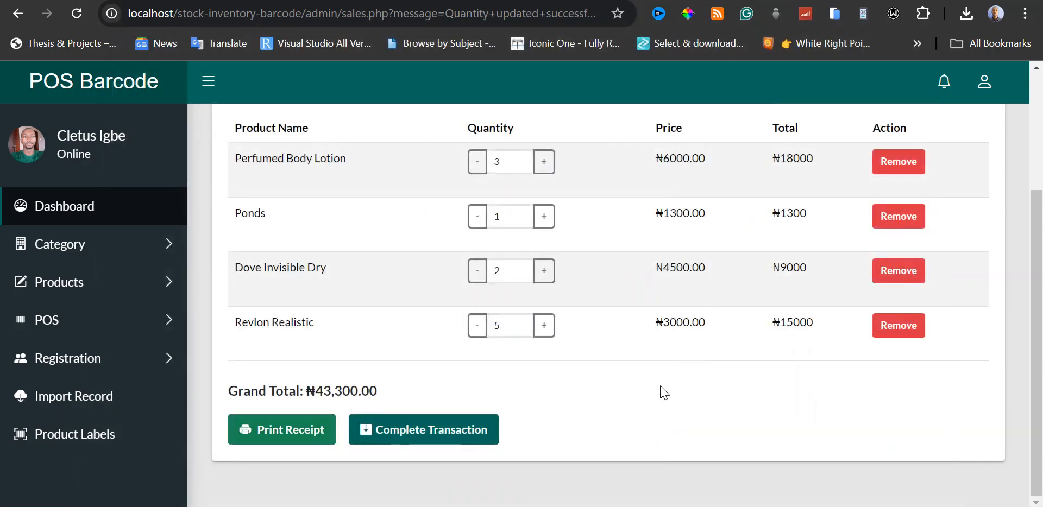
Check the four sale items and the grand total, and complete the transaction.
{"action": "scroll", "coordinate": [662, 391], "scroll_direction": "up", "scroll_amount": 2}
{"action": "scroll", "coordinate": [662, 391], "scroll_direction": "down", "scroll_amount": 2}
{"action": "scroll", "coordinate": [664, 391], "scroll_direction": "up", "scroll_amount": 3}
{"action": "scroll", "coordinate": [664, 391], "scroll_direction": "down", "scroll_amount": 3}
{"action": "scroll", "coordinate": [663, 391], "scroll_direction": "up", "scroll_amount": 3}
{"action": "scroll", "coordinate": [664, 391], "scroll_direction": "down", "scroll_amount": 2}
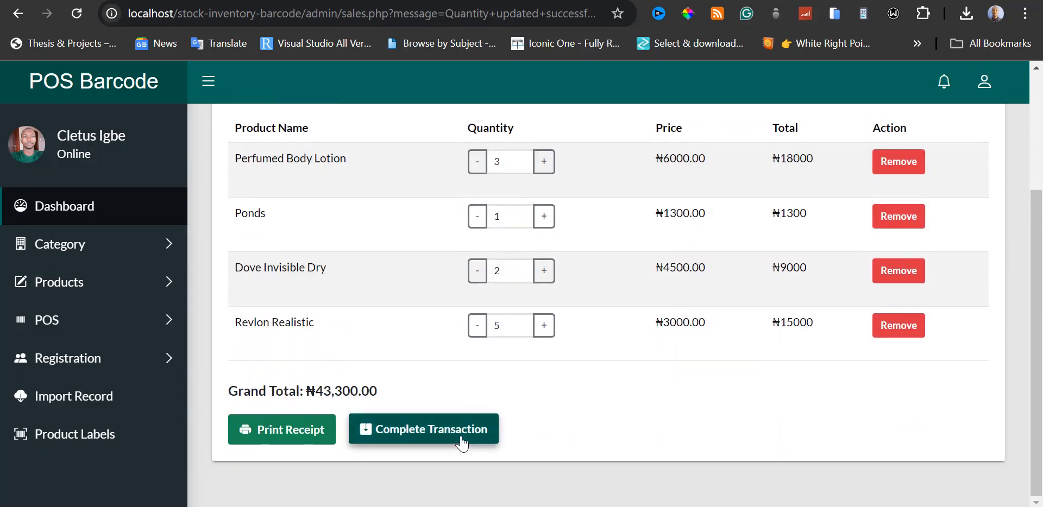
{"action": "scroll", "coordinate": [624, 432], "scroll_direction": "up", "scroll_amount": 3}
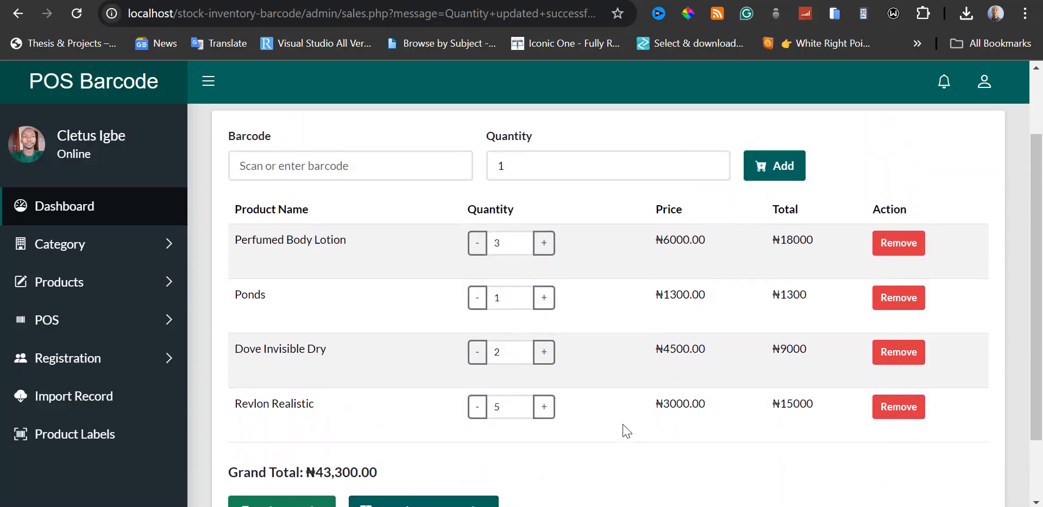
{"action": "scroll", "coordinate": [623, 432], "scroll_direction": "down", "scroll_amount": 2}
{"action": "scroll", "coordinate": [627, 431], "scroll_direction": "down", "scroll_amount": 2}
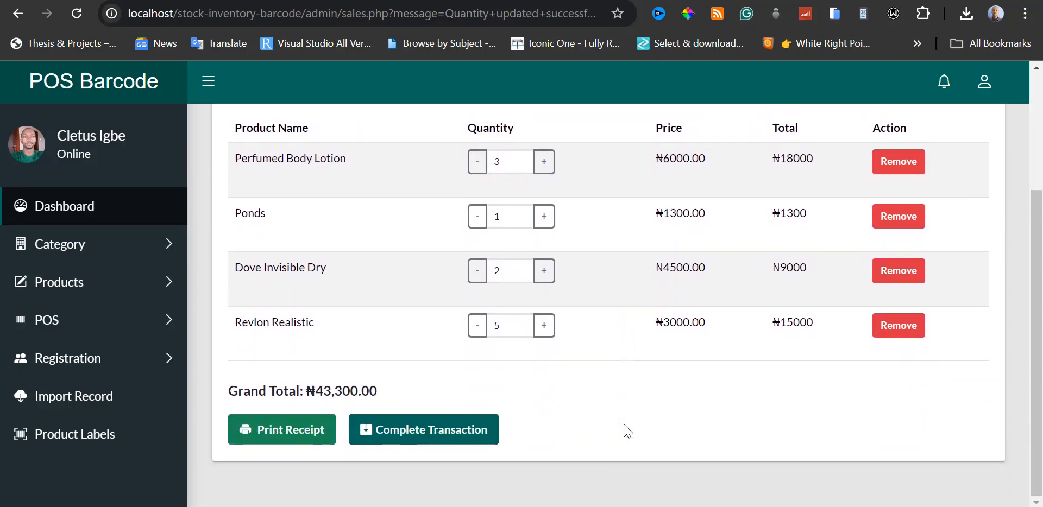
{"action": "scroll", "coordinate": [627, 430], "scroll_direction": "up", "scroll_amount": 2}
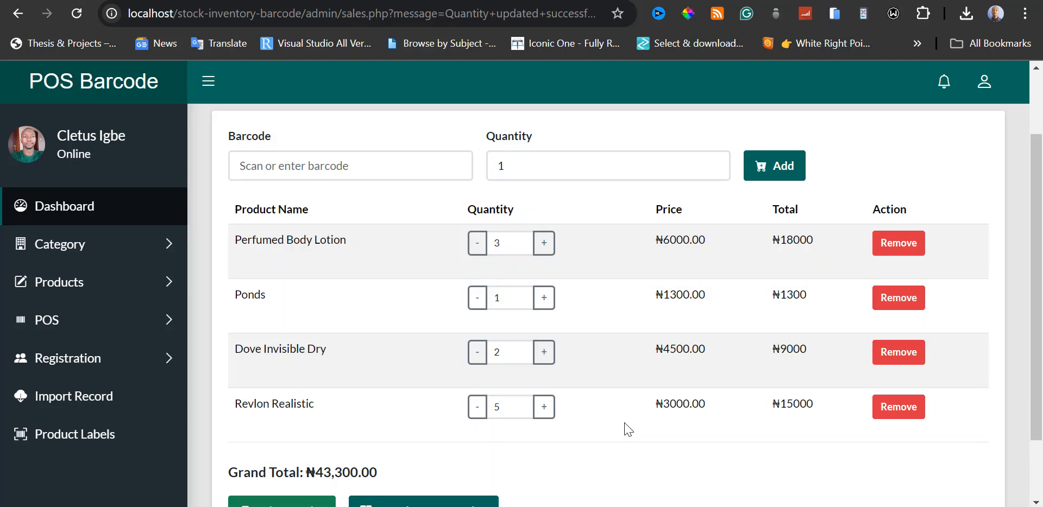
{"action": "scroll", "coordinate": [628, 427], "scroll_direction": "down", "scroll_amount": 2}
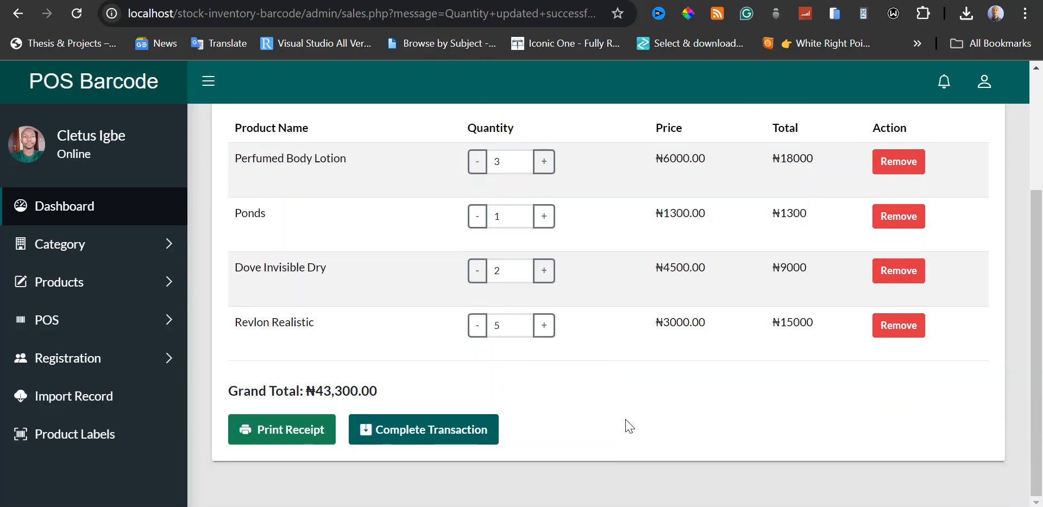
{"action": "left_click", "coordinate": [457, 433]}
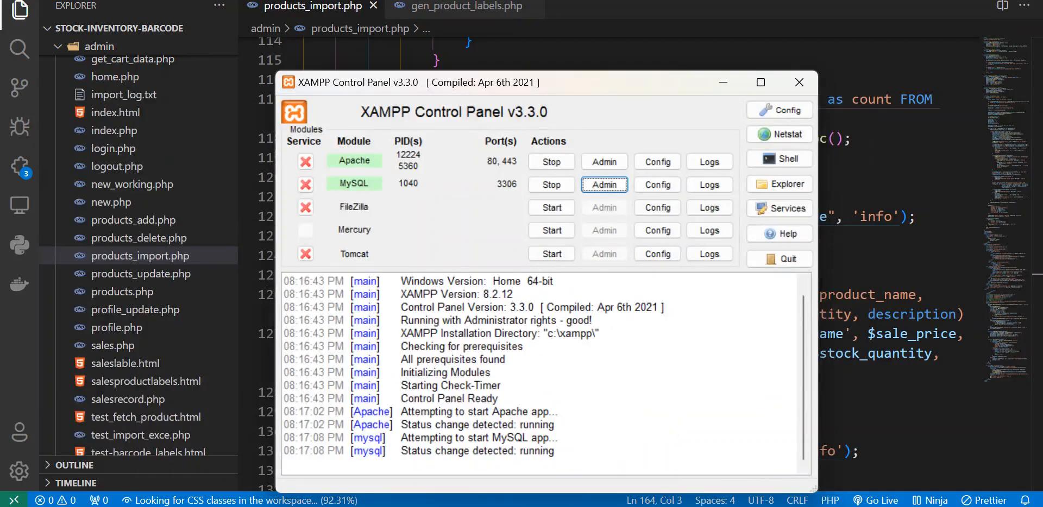
Open the saved receipt PDF "Point of Sales 333" from the desktop, examine it, and switch back to the sales page in the browser.
{"action": "left_click", "coordinate": [722, 83]}
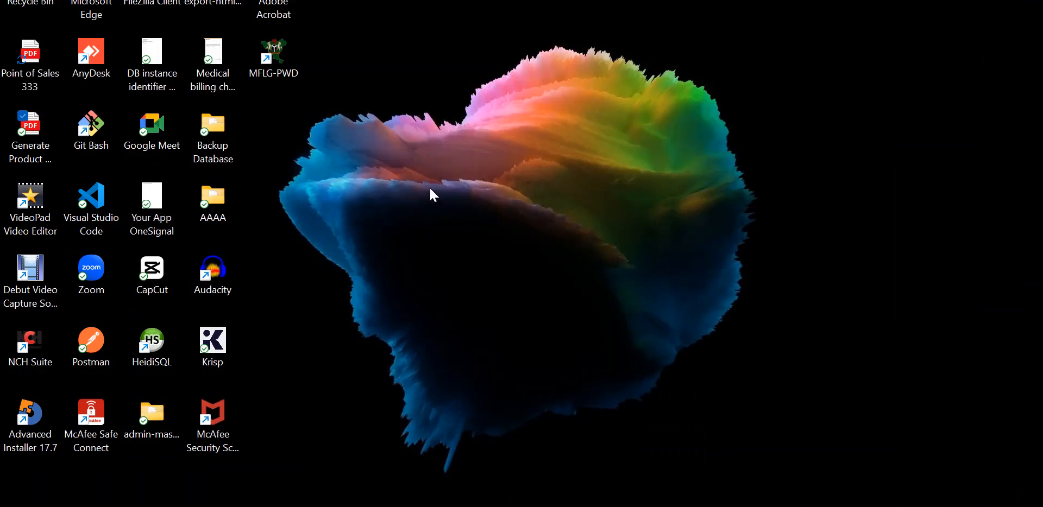
{"action": "double_click", "coordinate": [27, 60]}
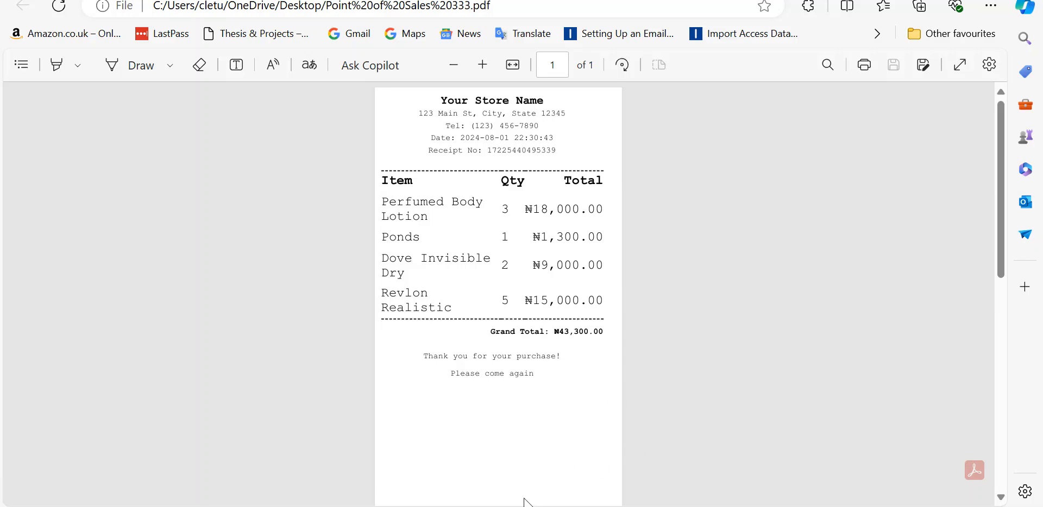
{"action": "mouse_move", "coordinate": [504, 506]}
{"action": "left_click", "coordinate": [559, 396]}
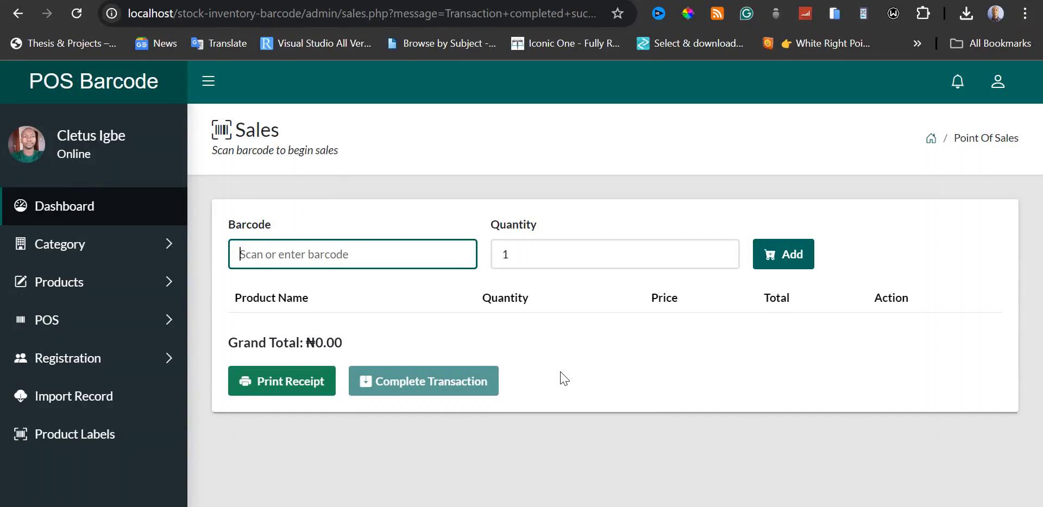
Open the Sales Report and examine the recorded transactions, their amounts and items, and the grand total of sales.
{"action": "left_click", "coordinate": [165, 321]}
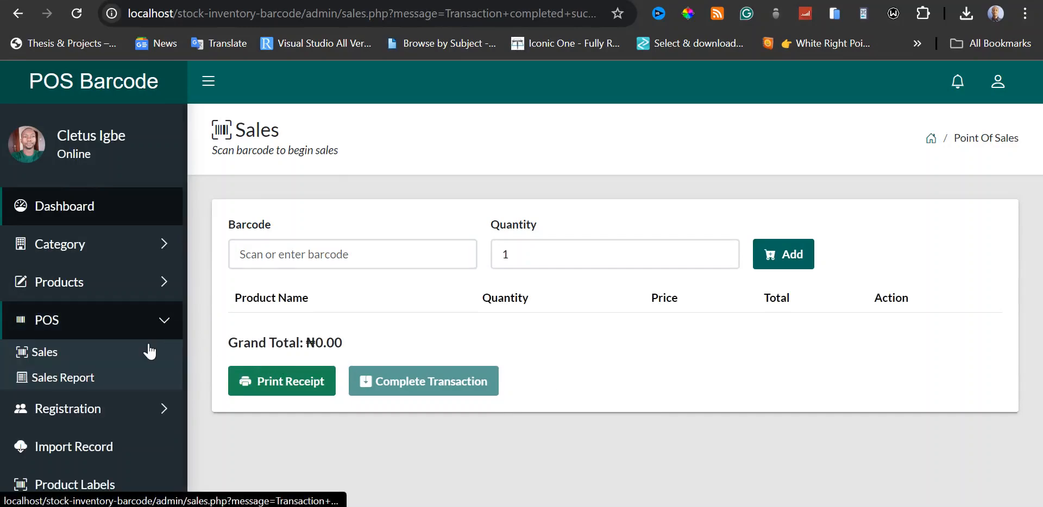
{"action": "left_click", "coordinate": [83, 380]}
{"action": "scroll", "coordinate": [600, 353], "scroll_direction": "down", "scroll_amount": 2}
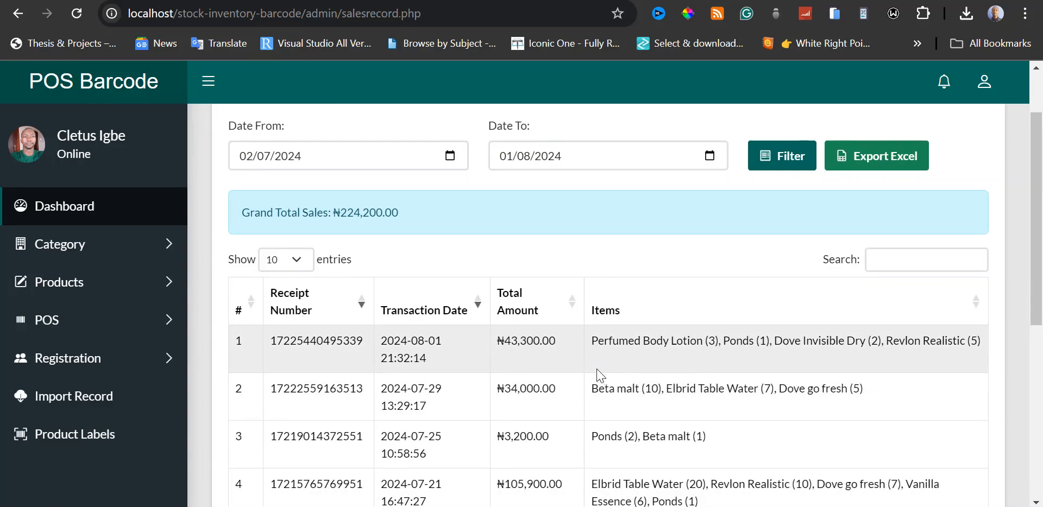
{"action": "scroll", "coordinate": [600, 375], "scroll_direction": "up", "scroll_amount": 2}
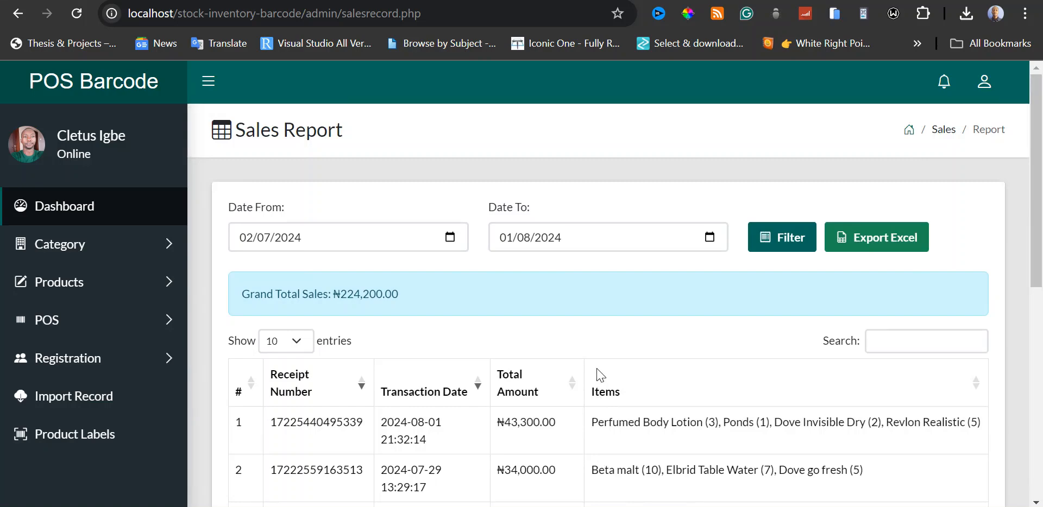
{"action": "scroll", "coordinate": [600, 374], "scroll_direction": "down", "scroll_amount": 8}
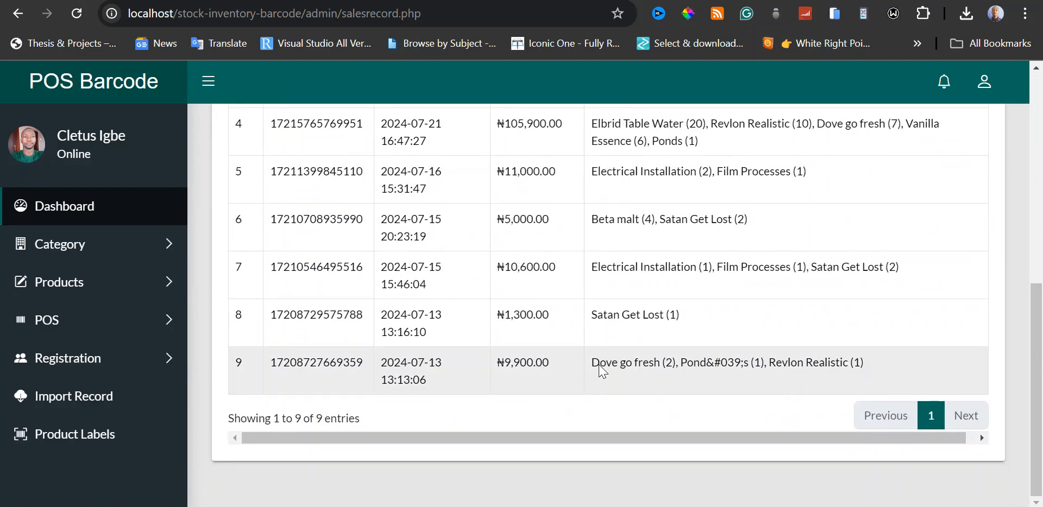
{"action": "scroll", "coordinate": [600, 372], "scroll_direction": "up", "scroll_amount": 8}
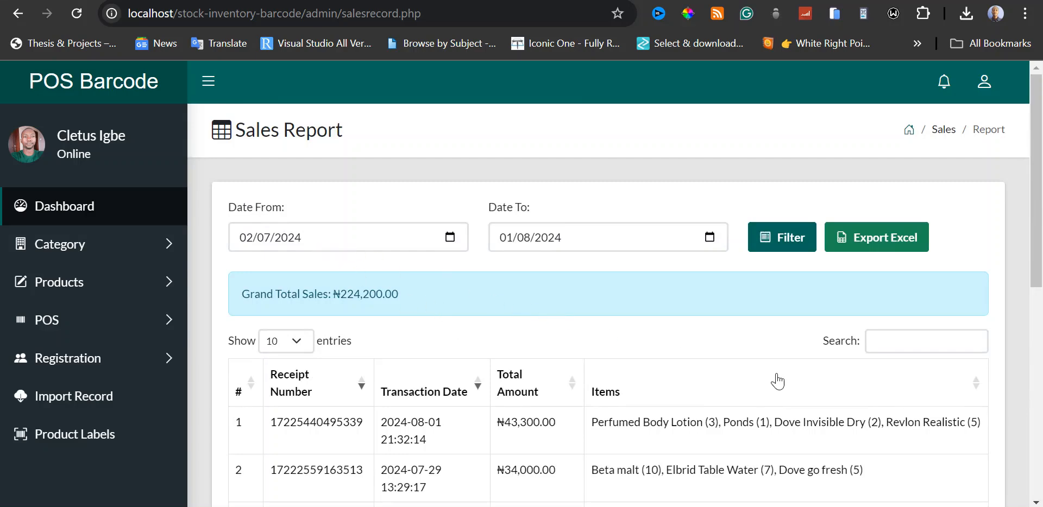
{"action": "scroll", "coordinate": [775, 378], "scroll_direction": "down", "scroll_amount": 2}
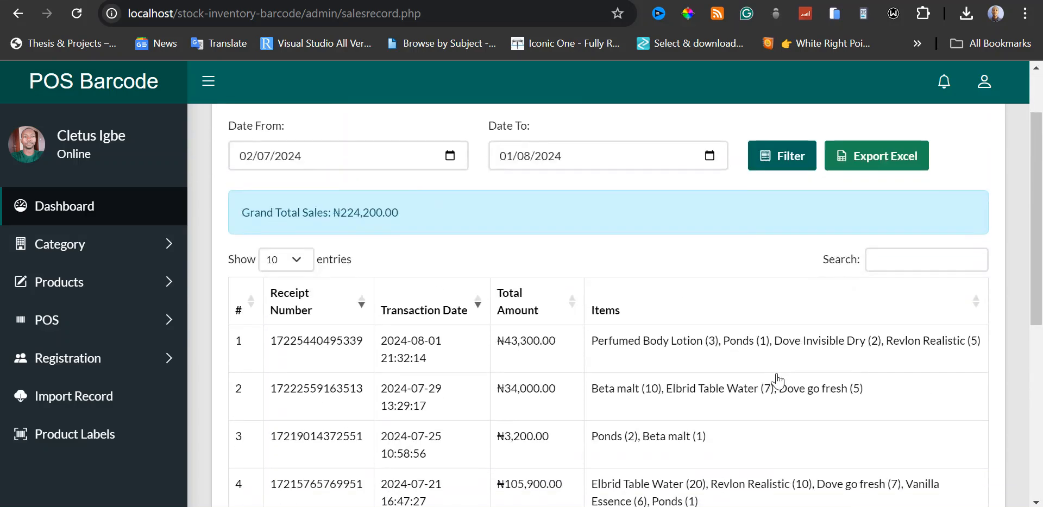
{"action": "scroll", "coordinate": [775, 379], "scroll_direction": "up", "scroll_amount": 2}
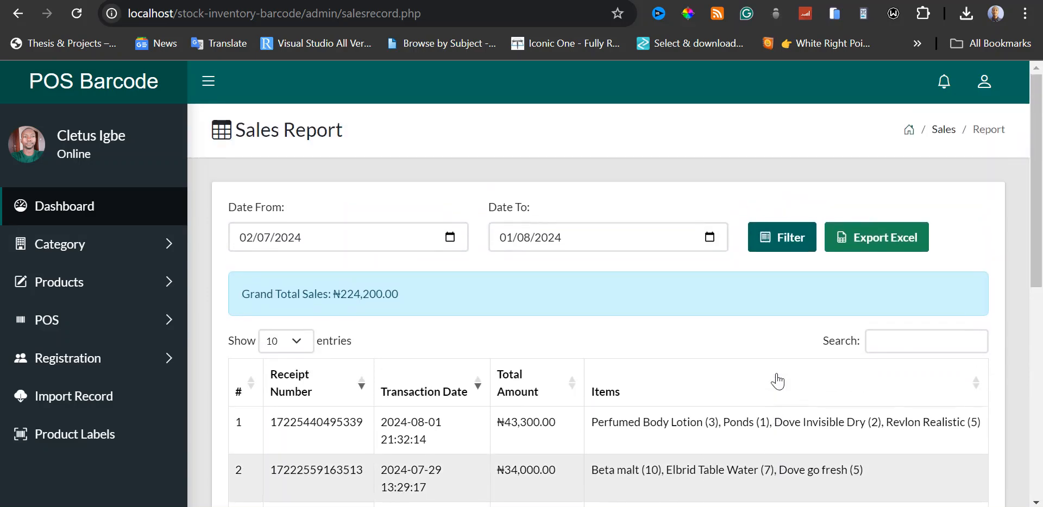
Filter the Sales Report from 01/08/2024 to 01/08/2024 and examine the listed transaction and grand total.
{"action": "left_click", "coordinate": [455, 239]}
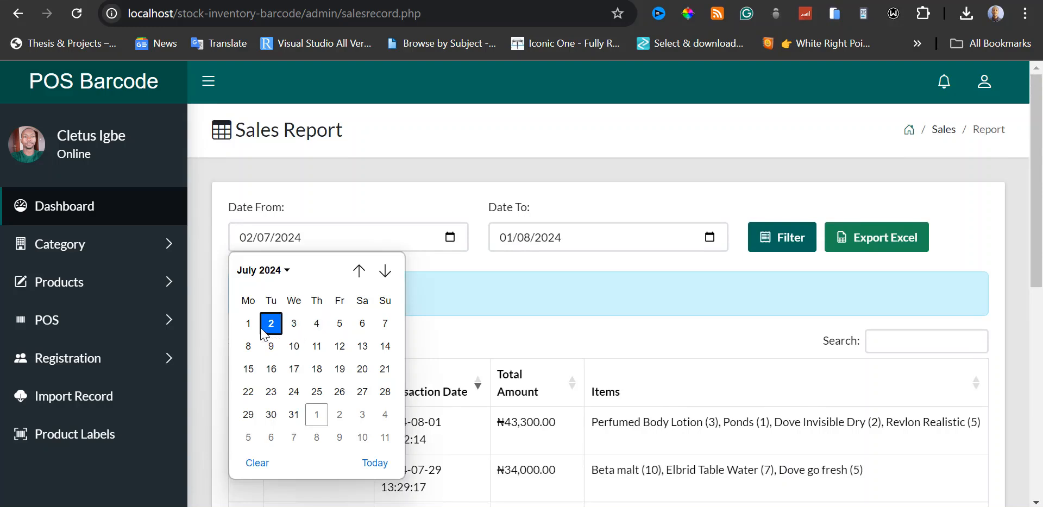
{"action": "left_click", "coordinate": [288, 274]}
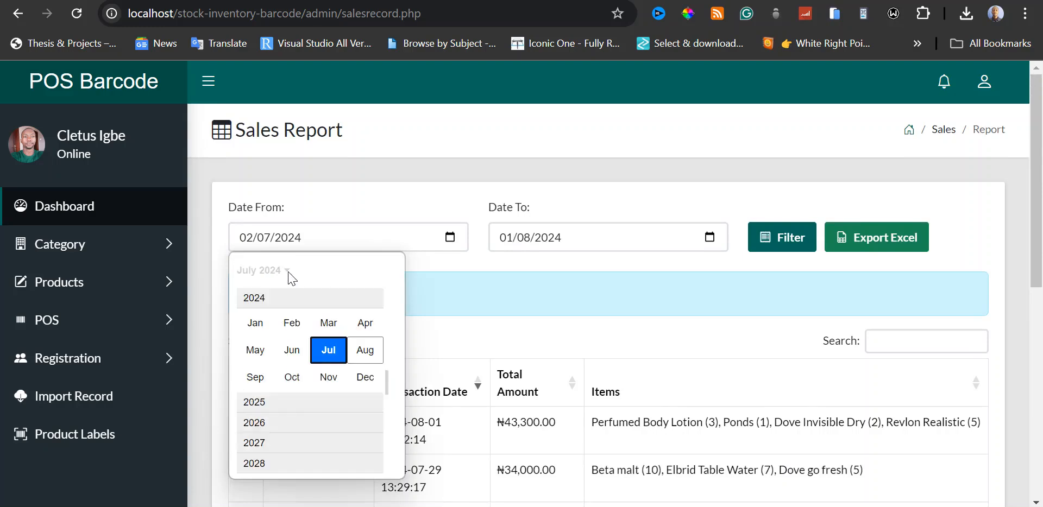
{"action": "left_click", "coordinate": [365, 349]}
{"action": "left_click", "coordinate": [315, 325]}
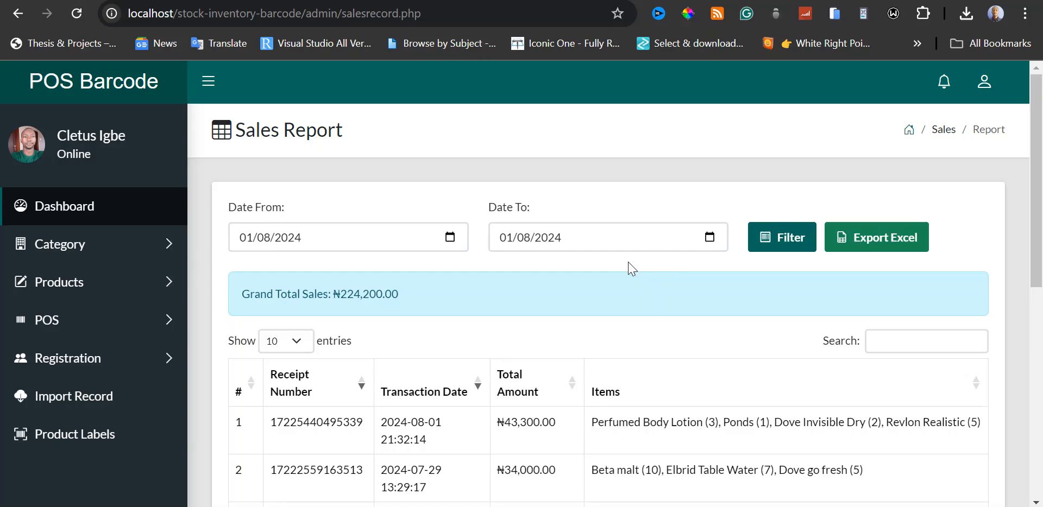
{"action": "left_click", "coordinate": [783, 244]}
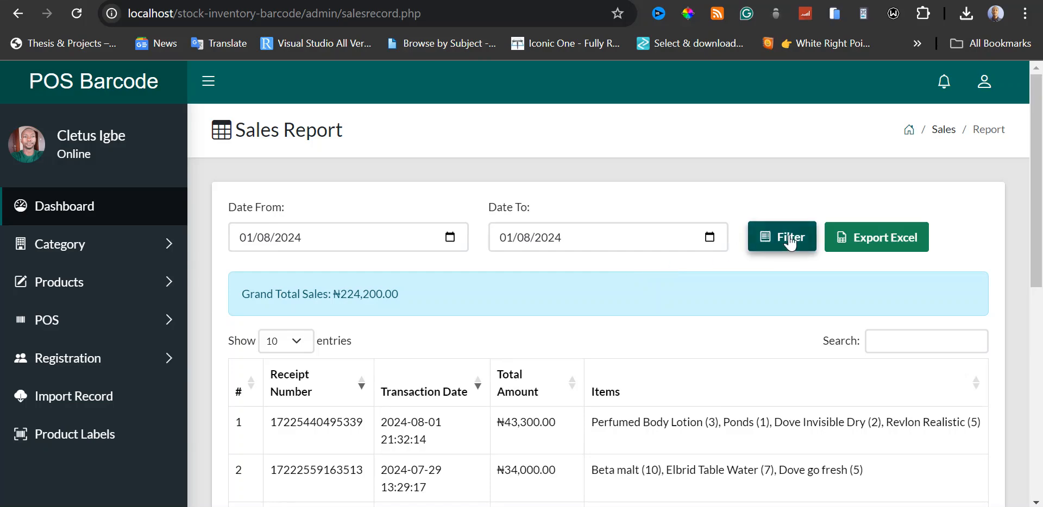
{"action": "scroll", "coordinate": [742, 315], "scroll_direction": "down", "scroll_amount": 1}
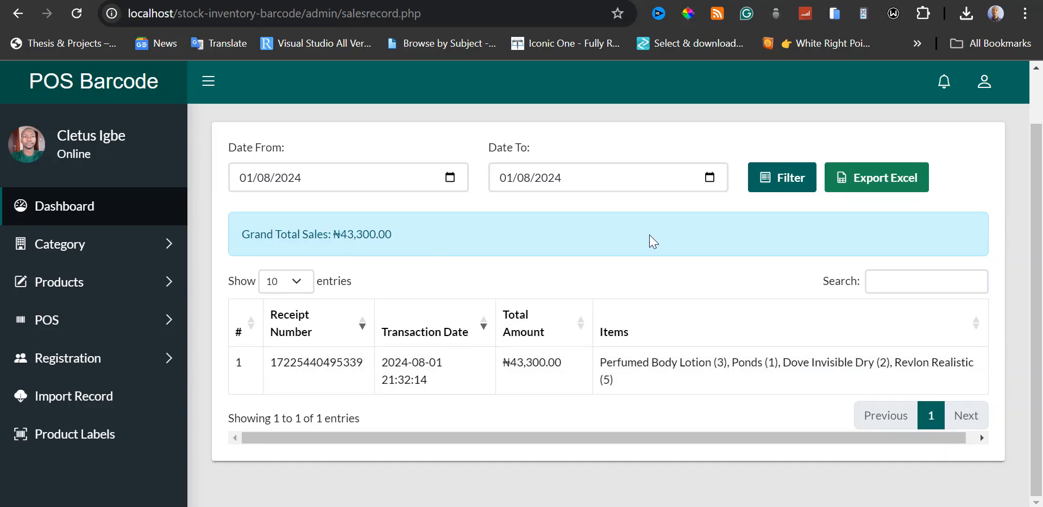
{"action": "scroll", "coordinate": [651, 241], "scroll_direction": "up", "scroll_amount": 1}
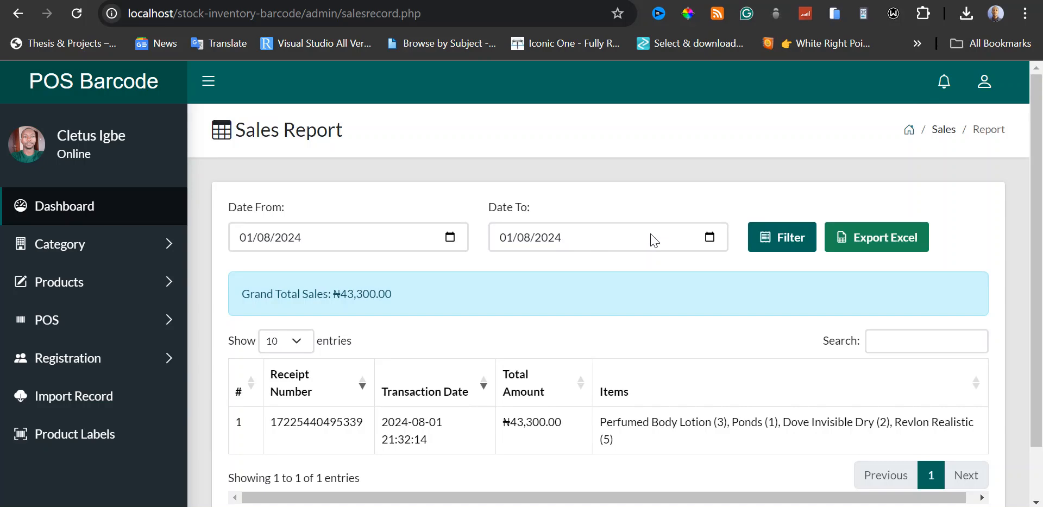
Export the filtered Sales Report to Excel, open the downloaded workbook to examine it, and switch back to the browser.
{"action": "left_click", "coordinate": [874, 248]}
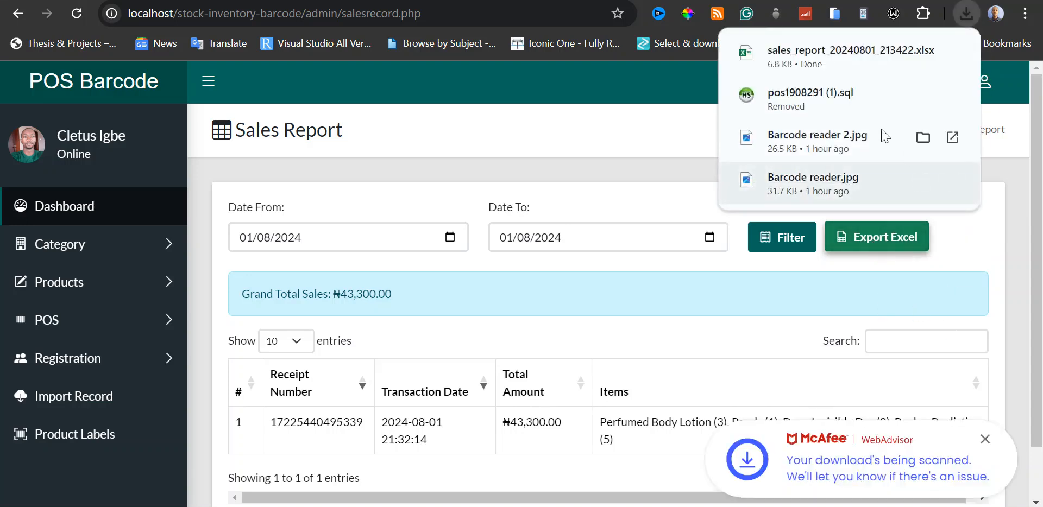
{"action": "left_click", "coordinate": [847, 51]}
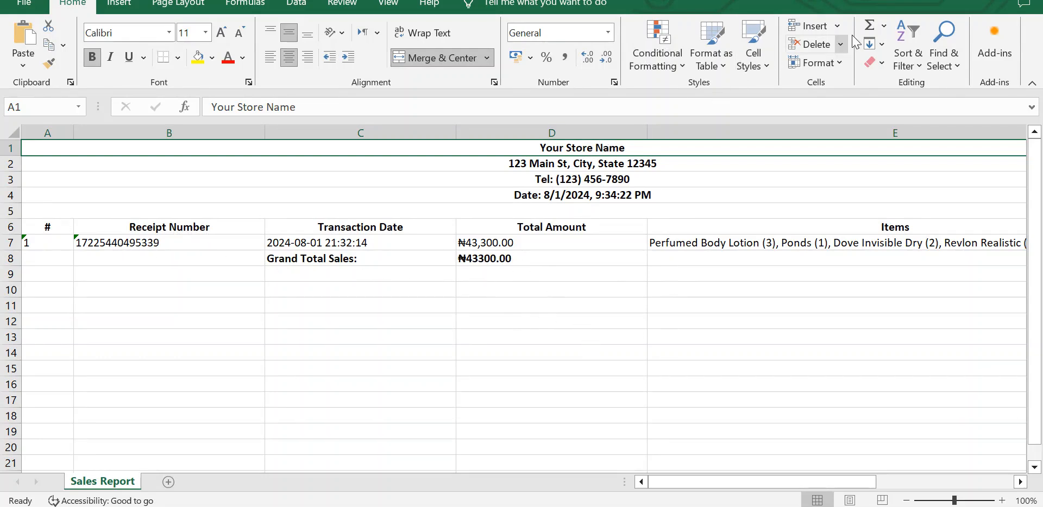
{"action": "key", "text": "alt+Tab"}
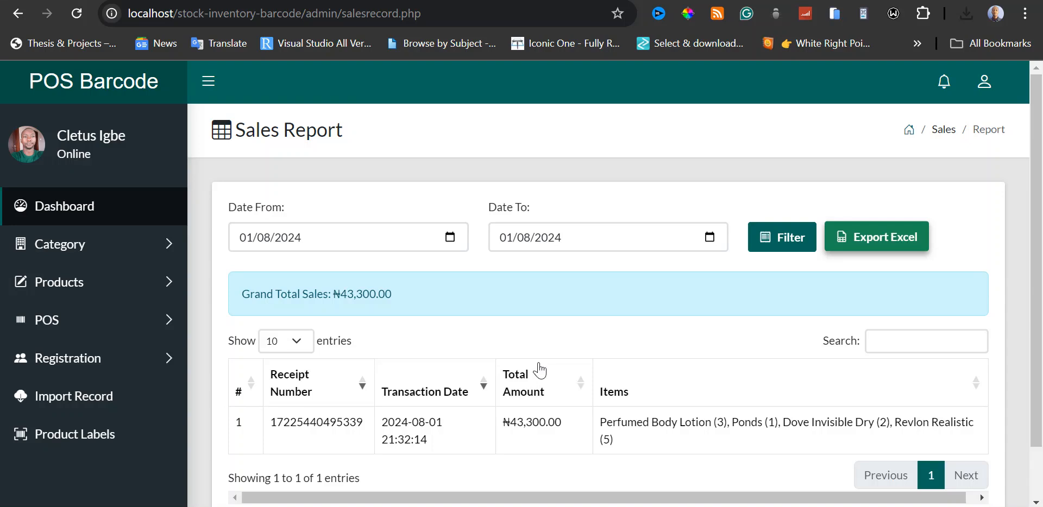
Open the Add User form and enter the username "user" with the role User.
{"action": "left_click", "coordinate": [177, 363]}
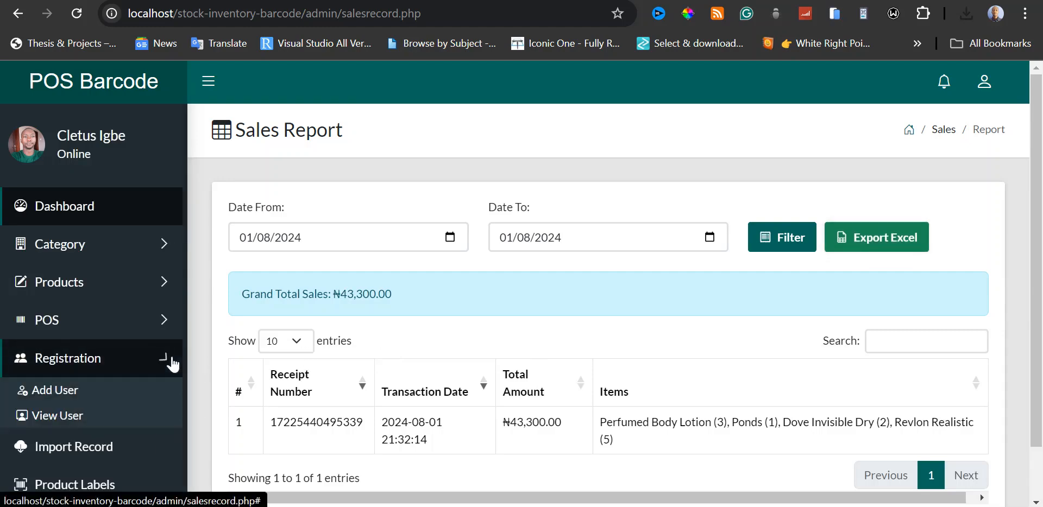
{"action": "left_click", "coordinate": [68, 391]}
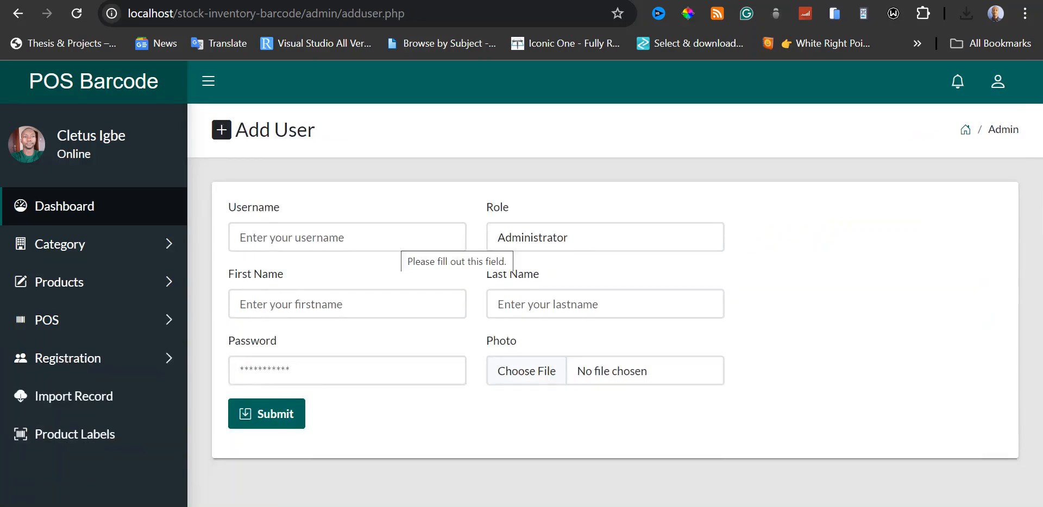
{"action": "left_click", "coordinate": [401, 242]}
{"action": "type", "text": "user"}
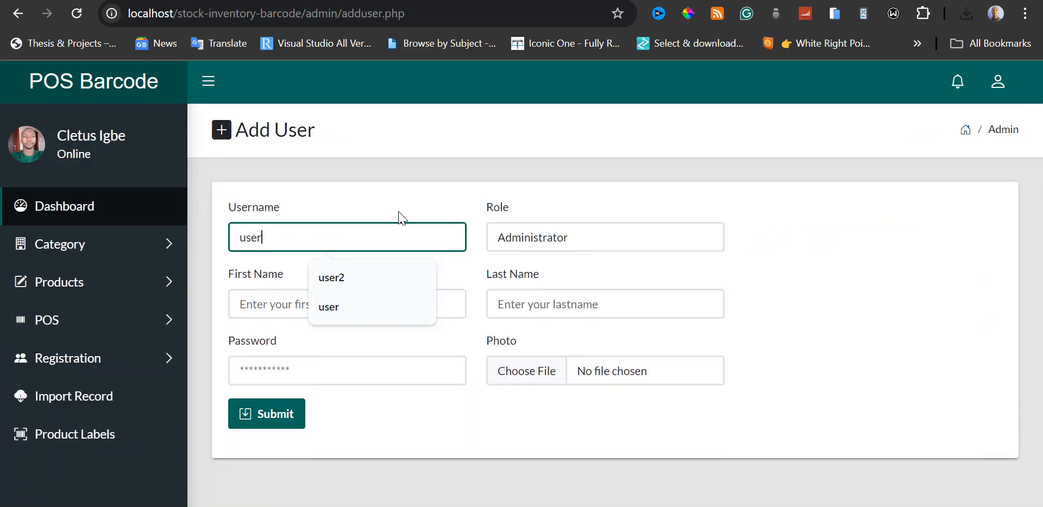
{"action": "left_click", "coordinate": [654, 237]}
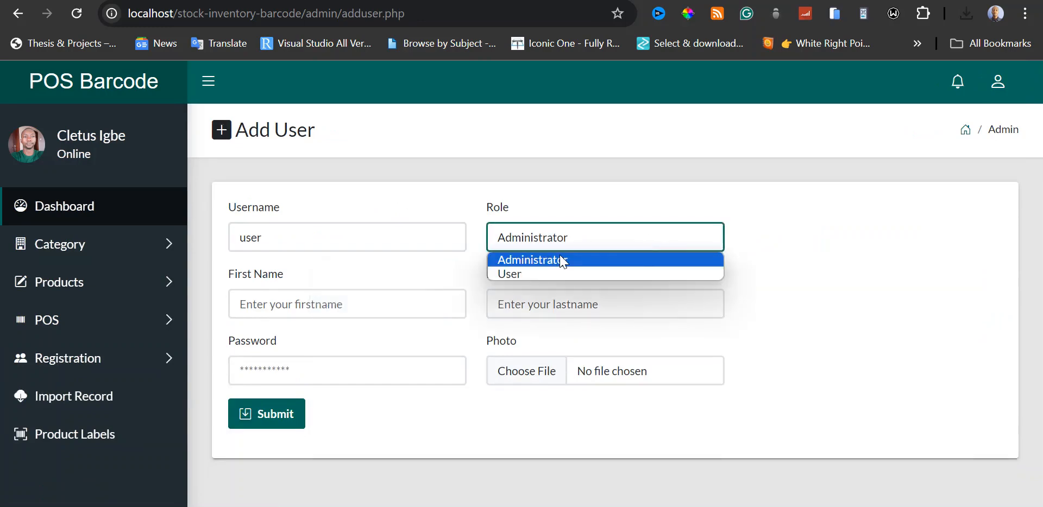
{"action": "left_click", "coordinate": [529, 276]}
Fill in the user's first name, last name and account password.
{"action": "left_click", "coordinate": [380, 299]}
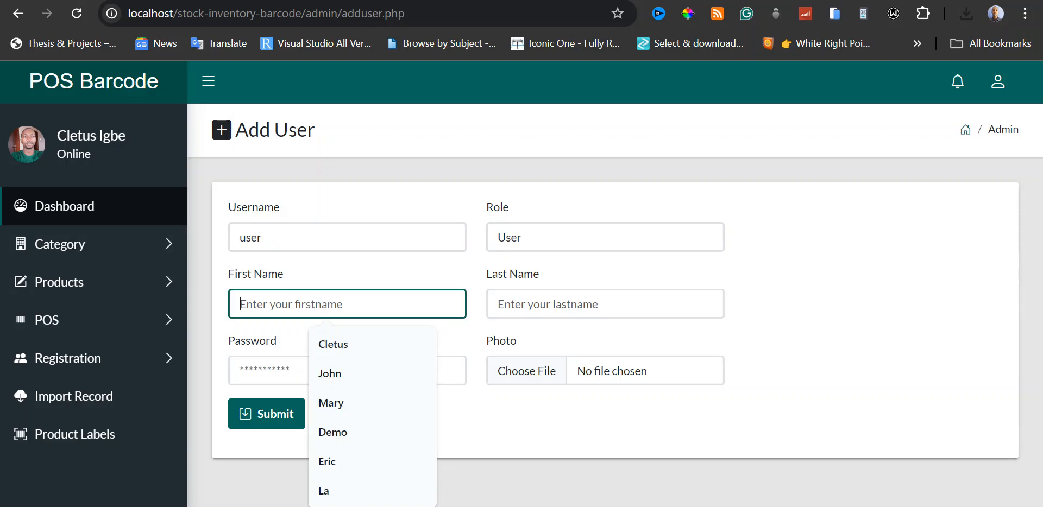
{"action": "type", "text": "J"}
{"action": "key", "text": "BackSpace"}
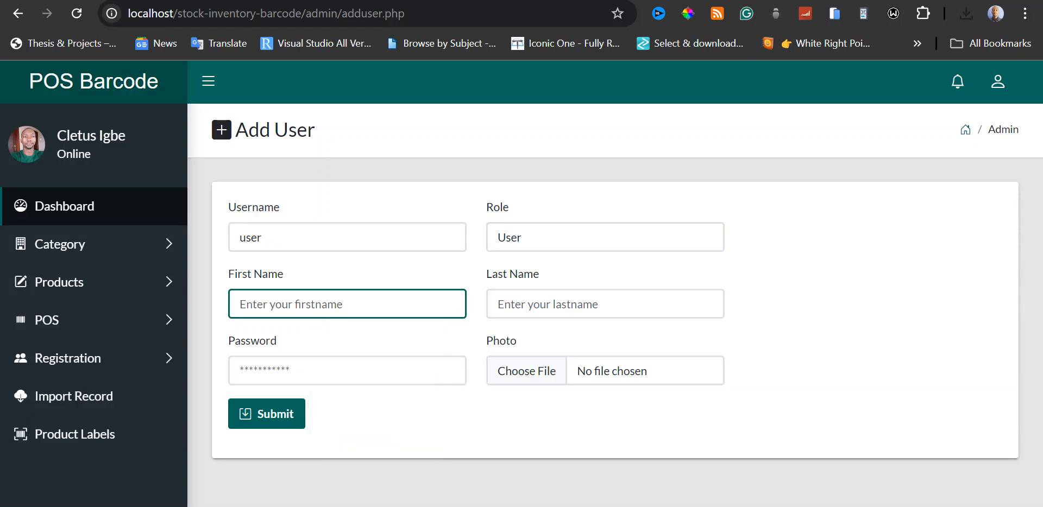
{"action": "type", "text": "John"}
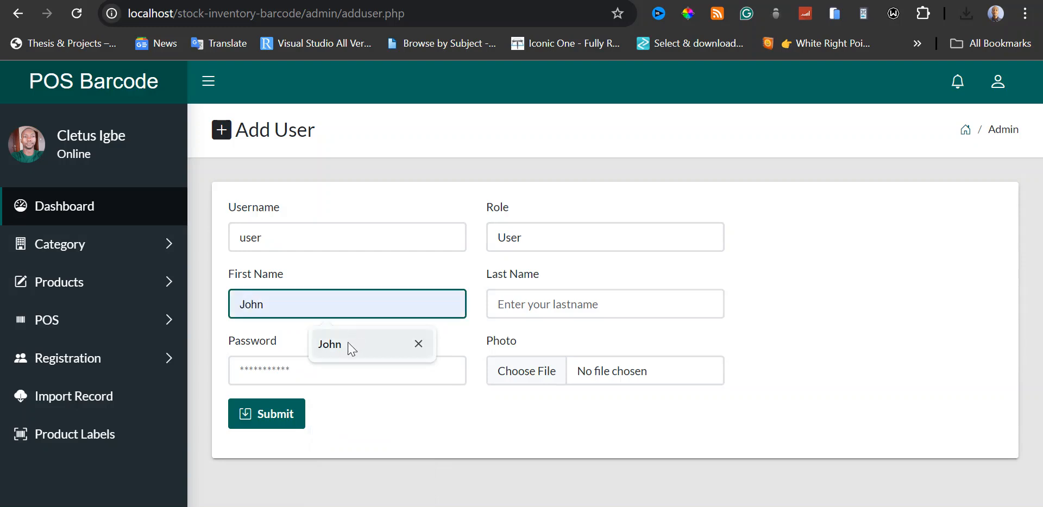
{"action": "left_click", "coordinate": [348, 344]}
{"action": "left_click", "coordinate": [598, 304]}
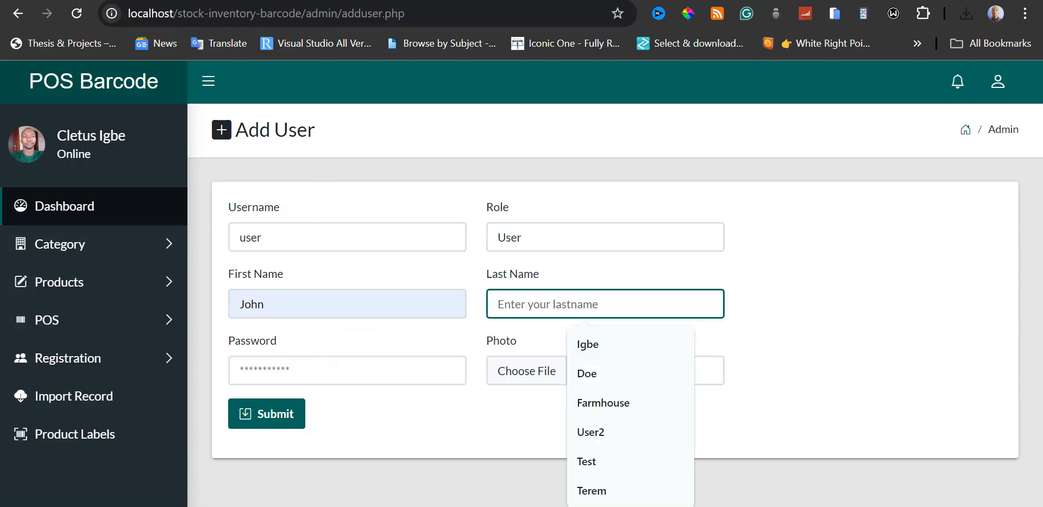
{"action": "left_click", "coordinate": [589, 374]}
{"action": "left_click", "coordinate": [348, 371]}
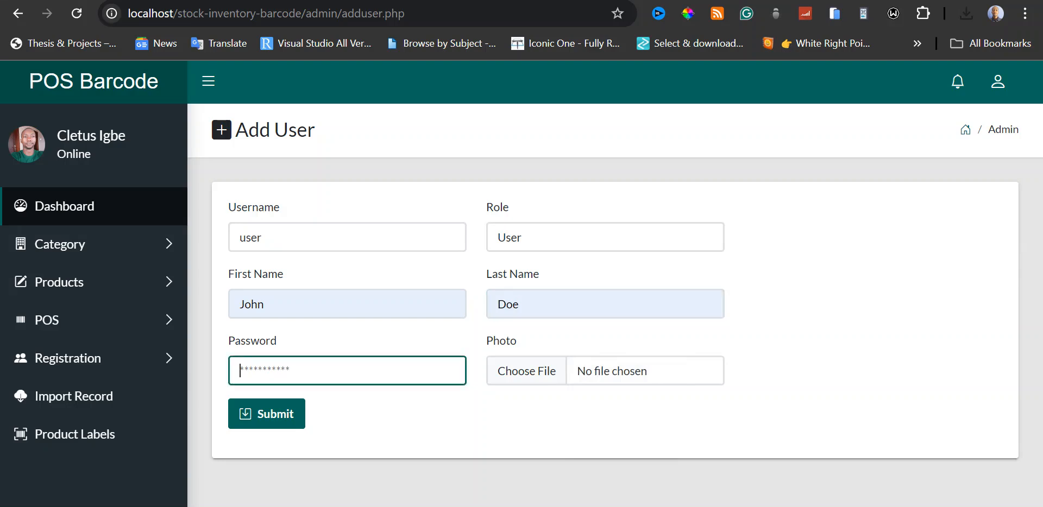
{"action": "type", "text": "12345678"}
{"action": "left_click", "coordinate": [545, 376]}
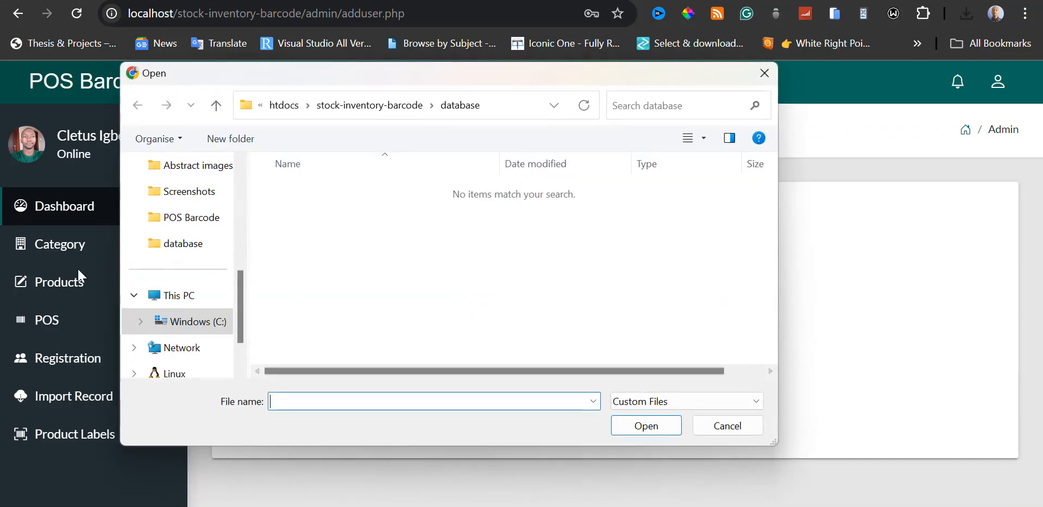
{"action": "scroll", "coordinate": [190, 288], "scroll_direction": "up", "scroll_amount": 5}
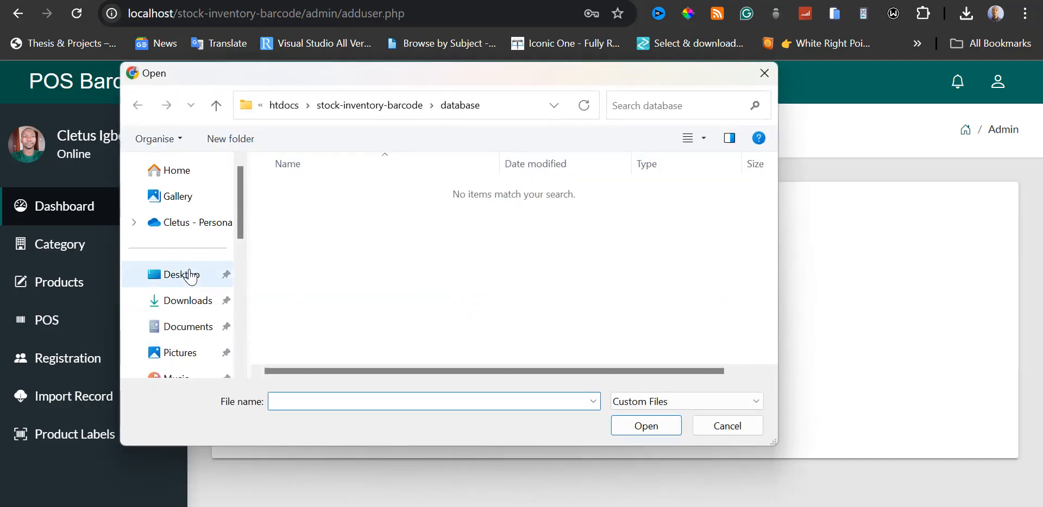
{"action": "scroll", "coordinate": [190, 277], "scroll_direction": "down", "scroll_amount": 2}
{"action": "left_click", "coordinate": [188, 272]}
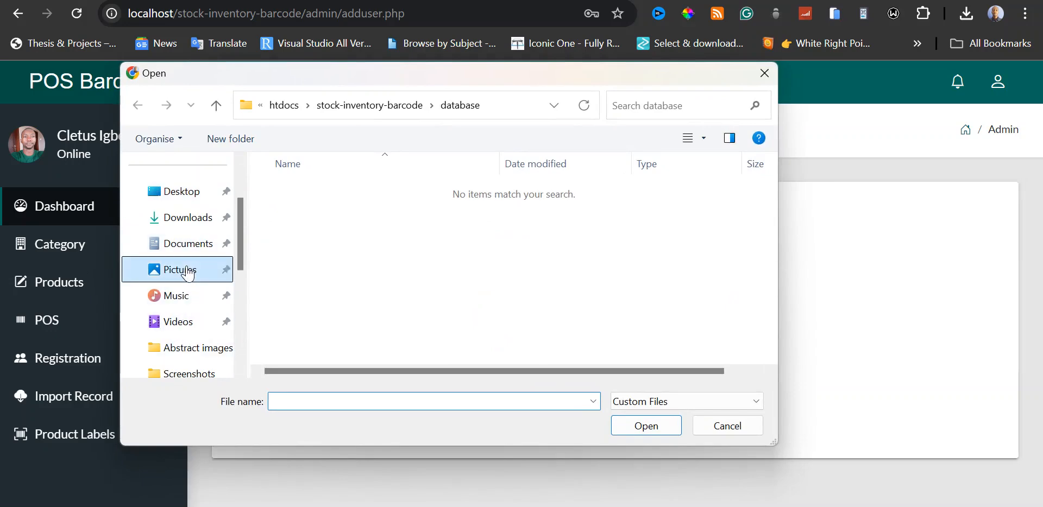
{"action": "double_click", "coordinate": [314, 160]}
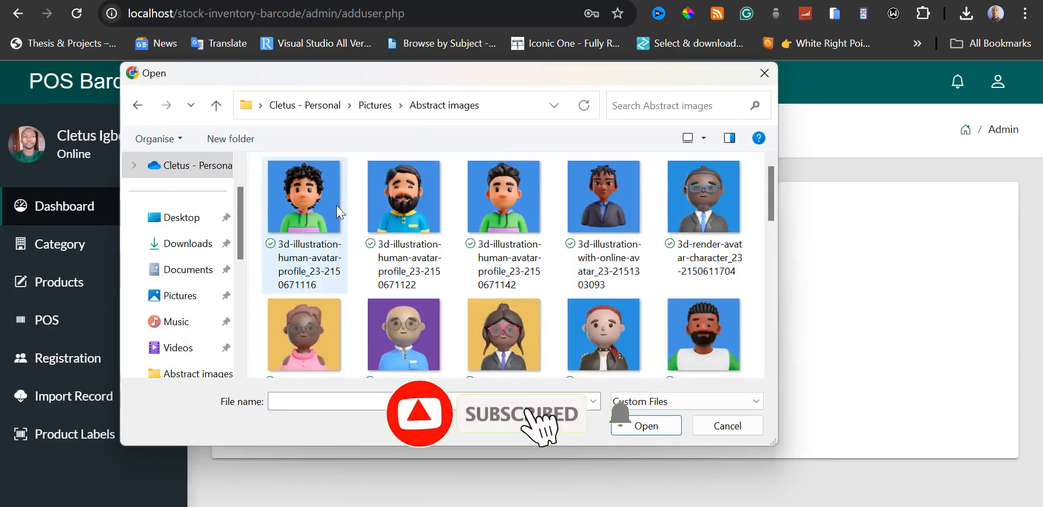
{"action": "double_click", "coordinate": [416, 204]}
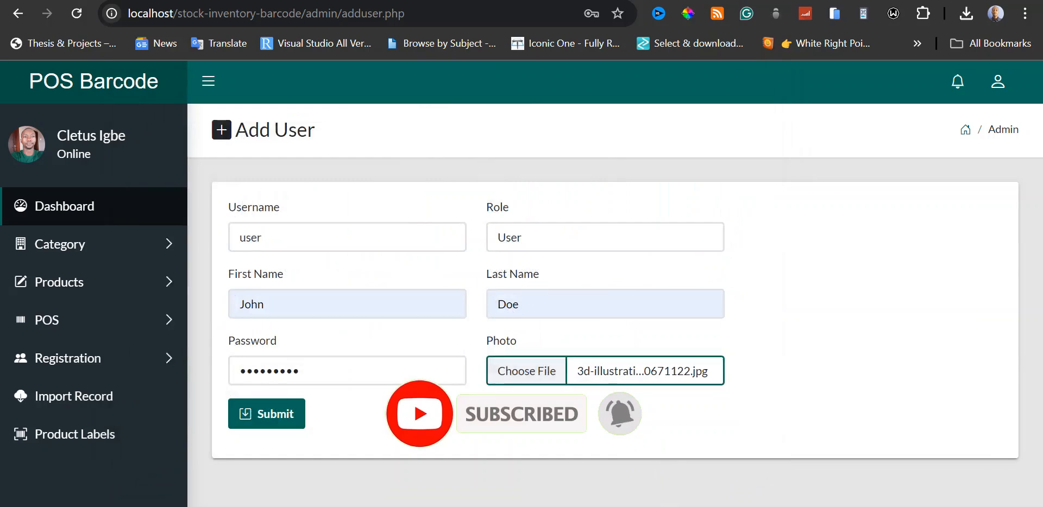
{"action": "left_click", "coordinate": [277, 422]}
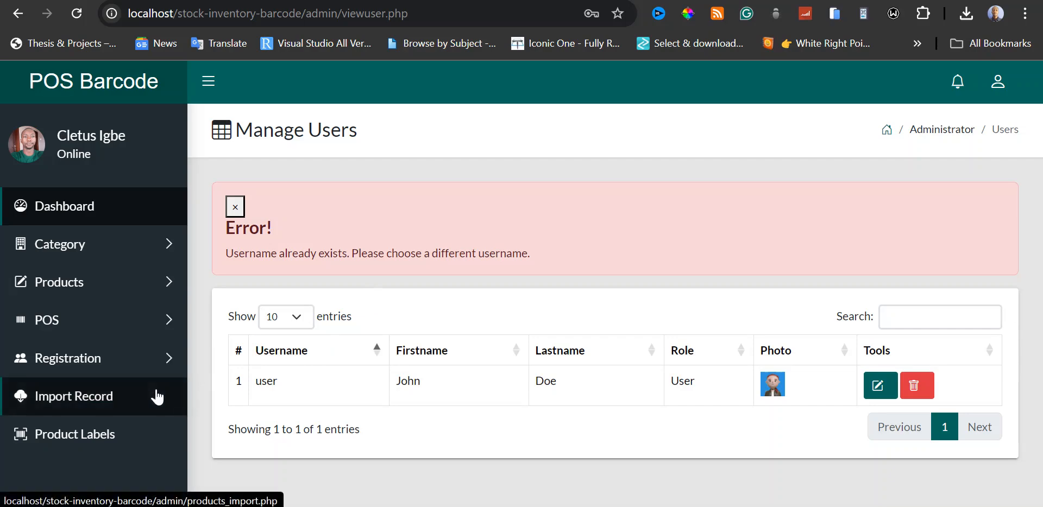
Reopen the Add User form and enter the username "casher1" with the role User.
{"action": "left_click", "coordinate": [134, 364]}
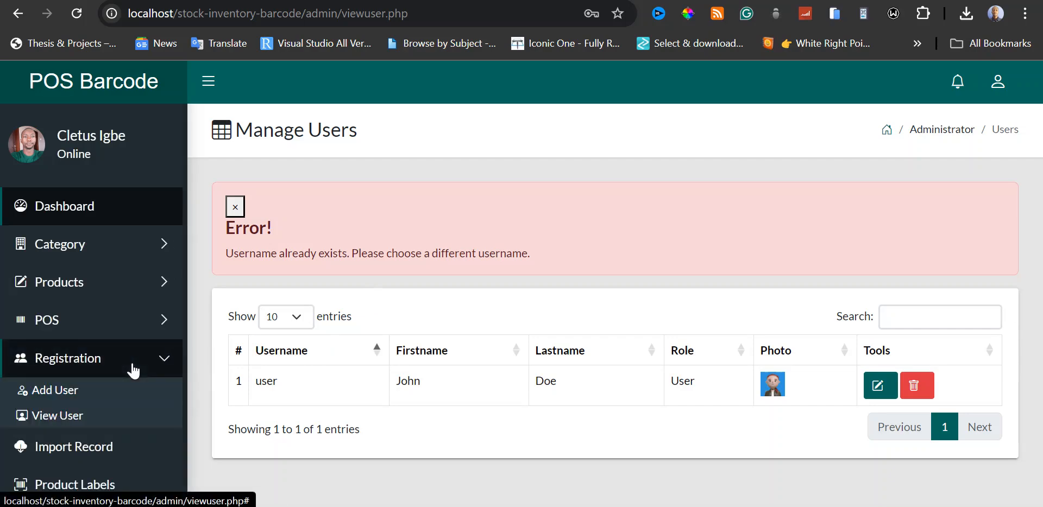
{"action": "left_click", "coordinate": [69, 390]}
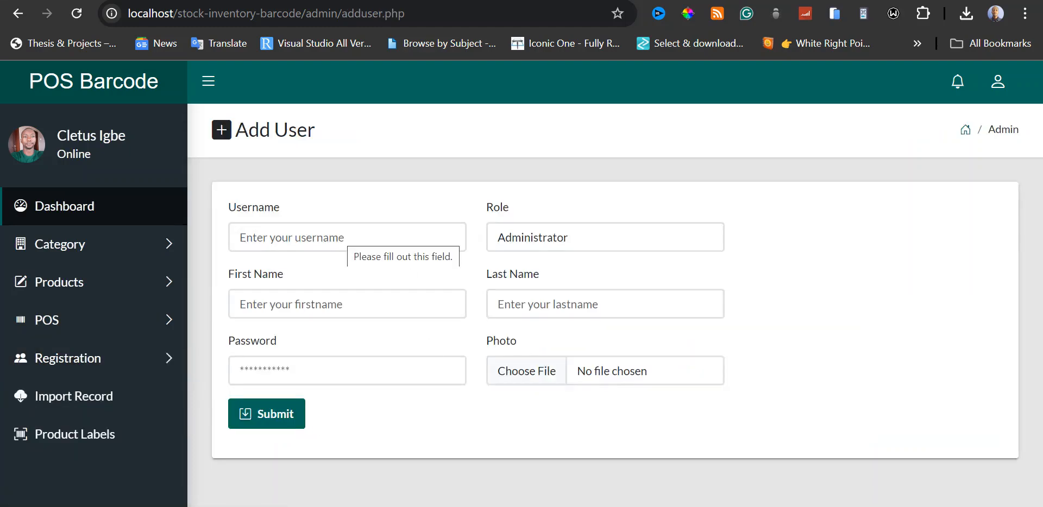
{"action": "left_click", "coordinate": [345, 237]}
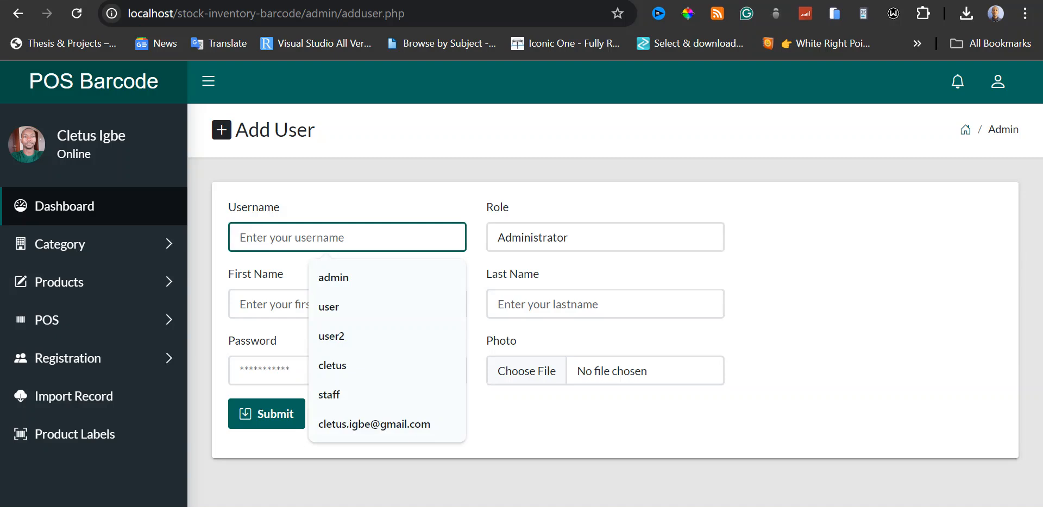
{"action": "type", "text": "ca"}
{"action": "type", "text": "sher1"}
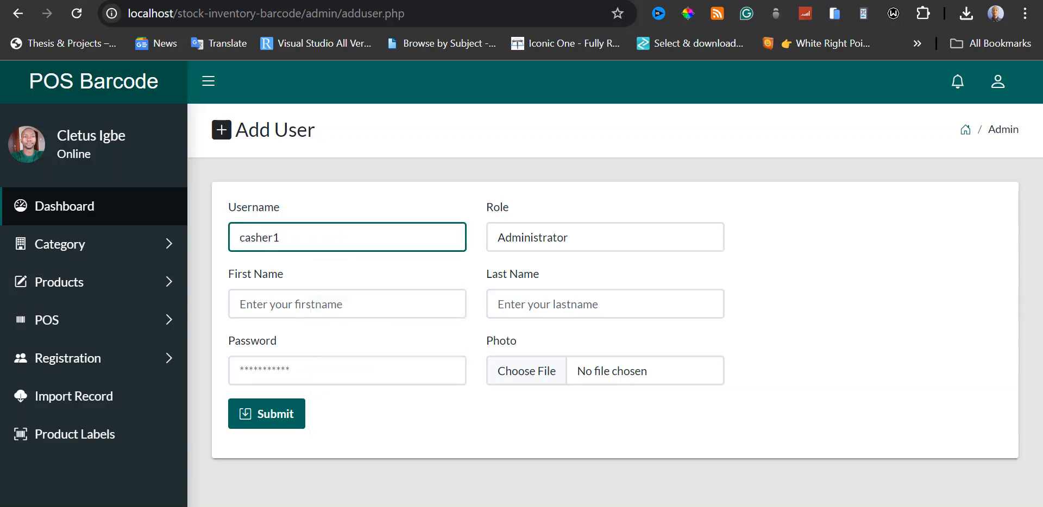
{"action": "left_click", "coordinate": [513, 239]}
{"action": "left_click", "coordinate": [542, 273]}
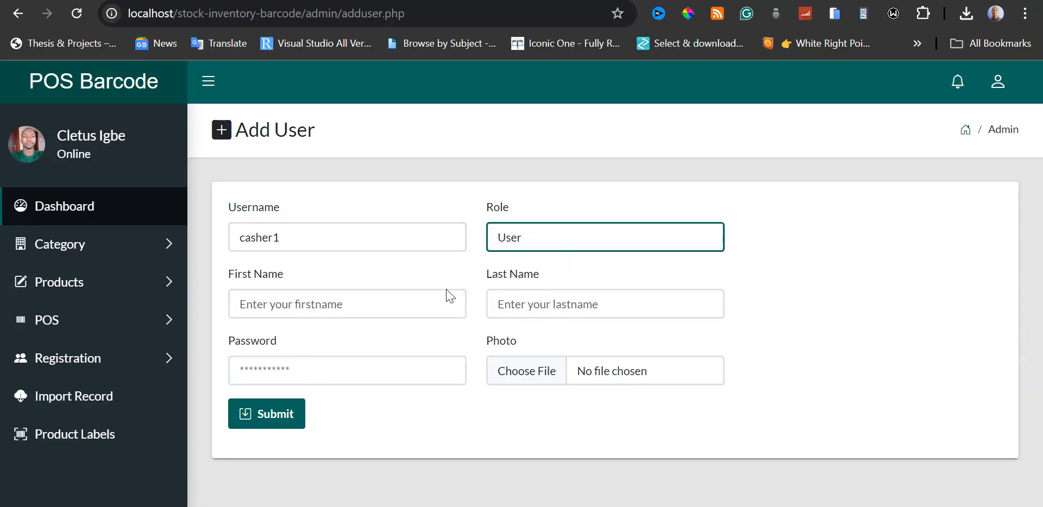
Fill in the first name and last name of the casher1 user.
{"action": "left_click", "coordinate": [326, 304]}
{"action": "type", "text": "G"}
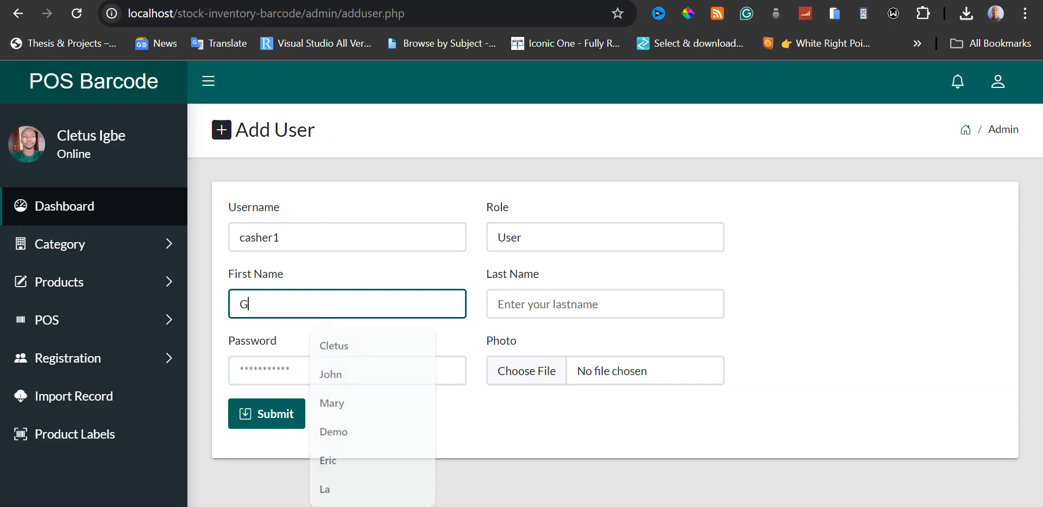
{"action": "type", "text": "race"}
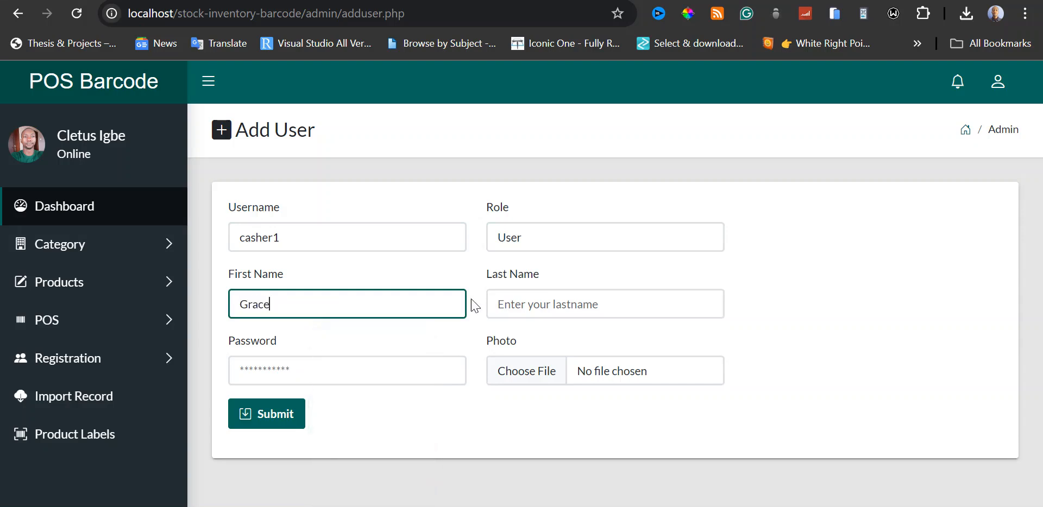
{"action": "left_click", "coordinate": [497, 304]}
{"action": "type", "text": "Demo"}
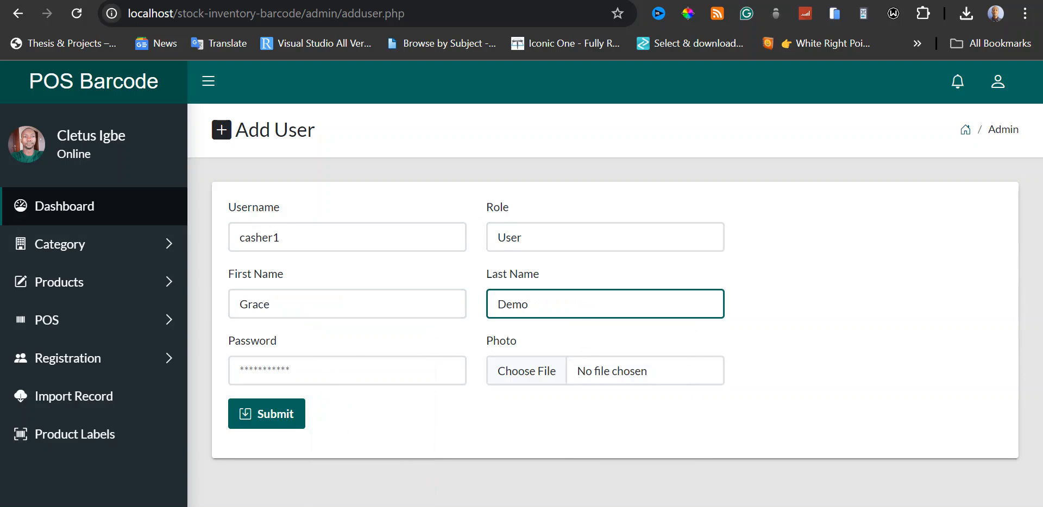
Enter the account password for the casher1 user.
{"action": "left_click", "coordinate": [241, 371]}
{"action": "type", "text": "12"}
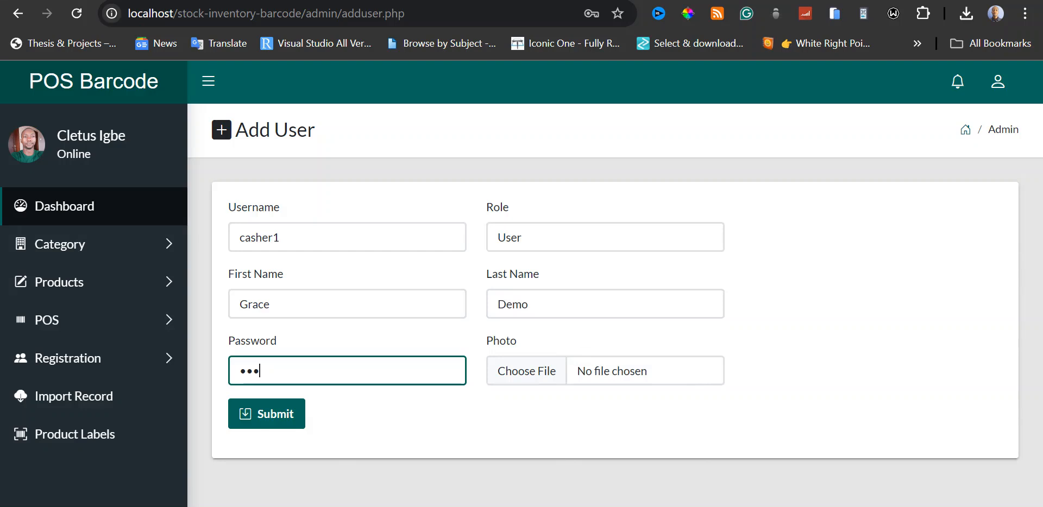
{"action": "key", "text": "BackSpace"}
{"action": "key", "text": "BackSpace"}
{"action": "key", "text": "BackSpace"}
{"action": "type", "text": "12345"}
{"action": "left_click", "coordinate": [505, 372]}
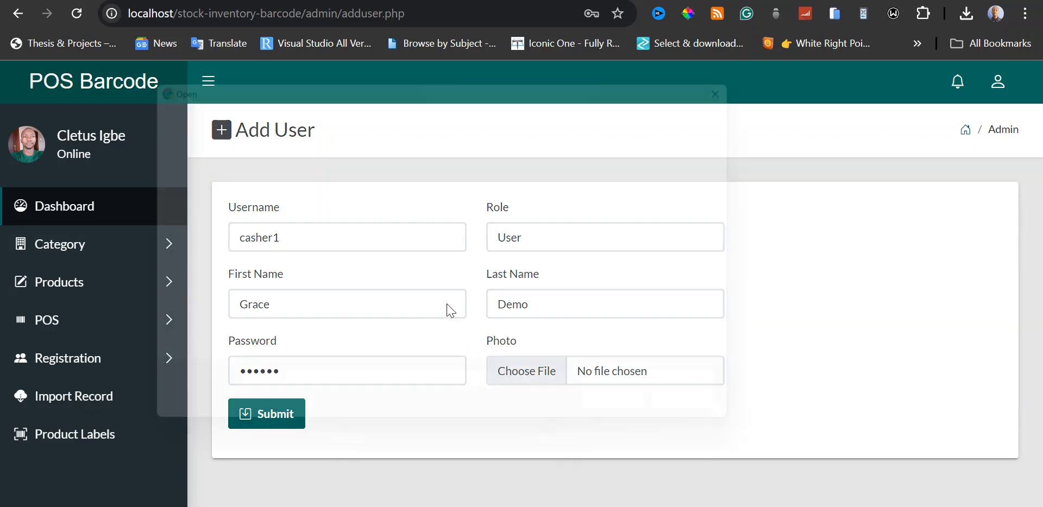
{"action": "double_click", "coordinate": [588, 188]}
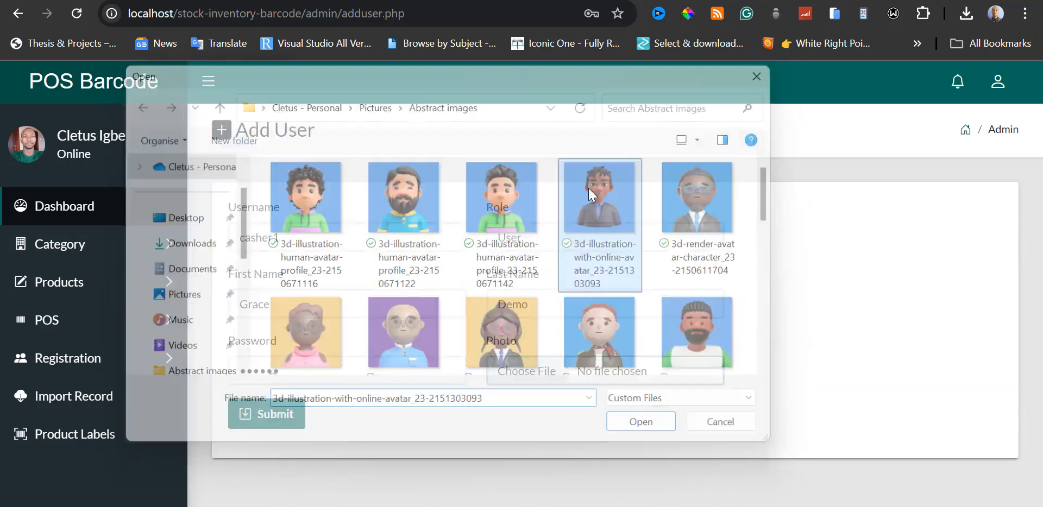
{"action": "left_click", "coordinate": [282, 416]}
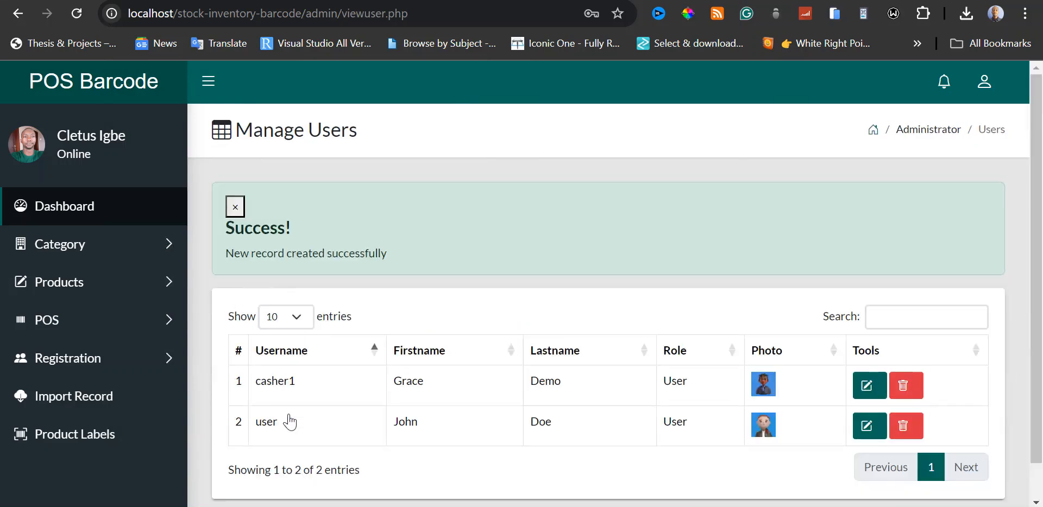
{"action": "left_click", "coordinate": [665, 260]}
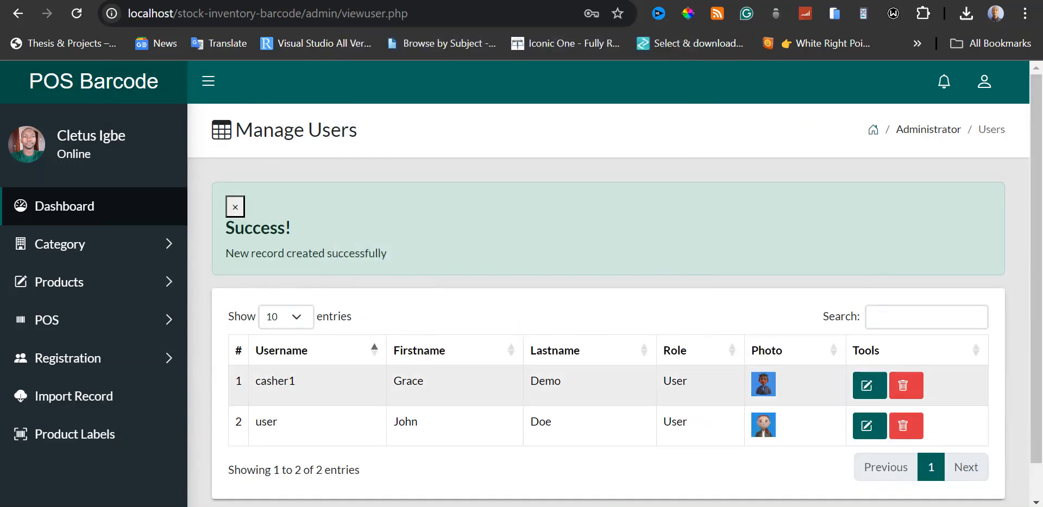
{"action": "left_click", "coordinate": [234, 214]}
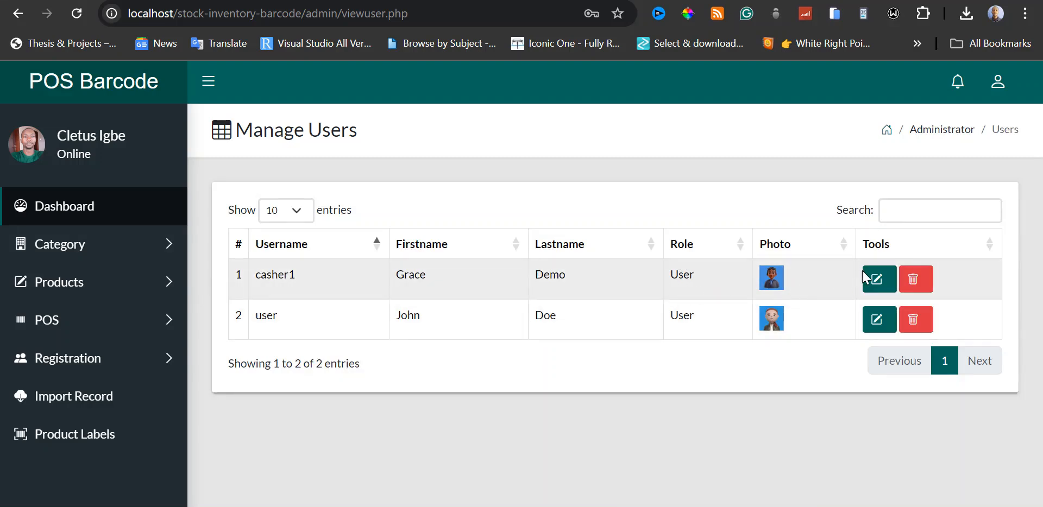
View the update form and the delete form of the casher1 user without changing the record.
{"action": "left_click", "coordinate": [873, 278]}
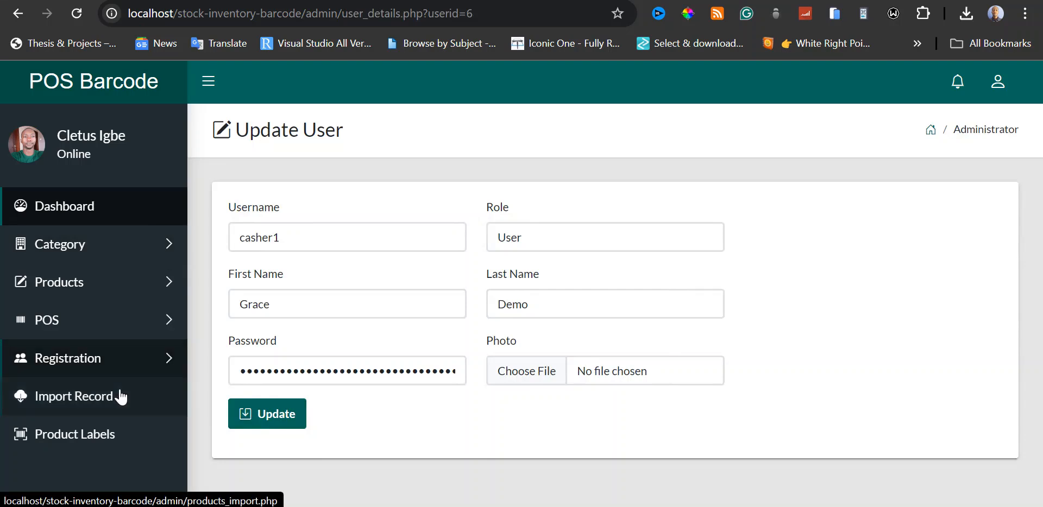
{"action": "left_click", "coordinate": [133, 364]}
{"action": "left_click", "coordinate": [98, 418]}
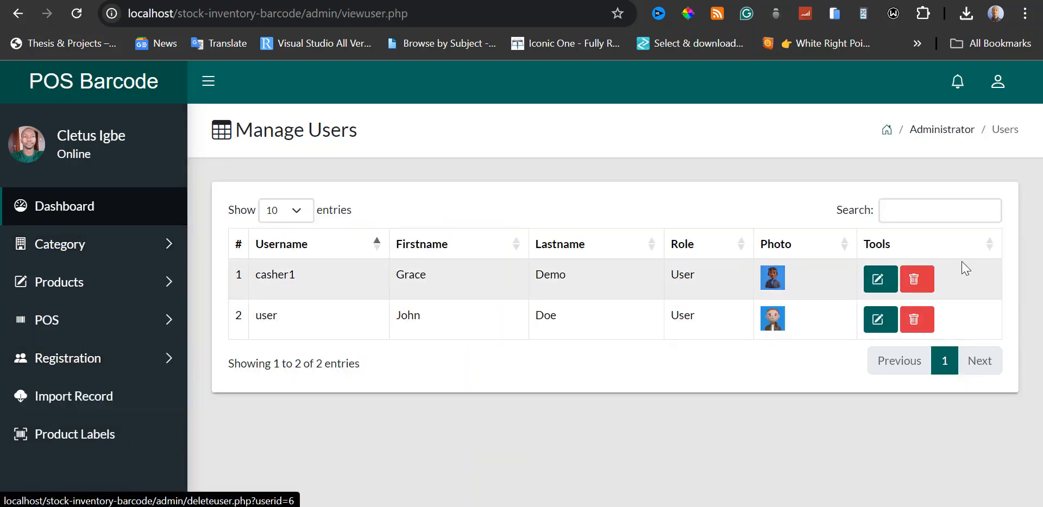
{"action": "left_click", "coordinate": [915, 279]}
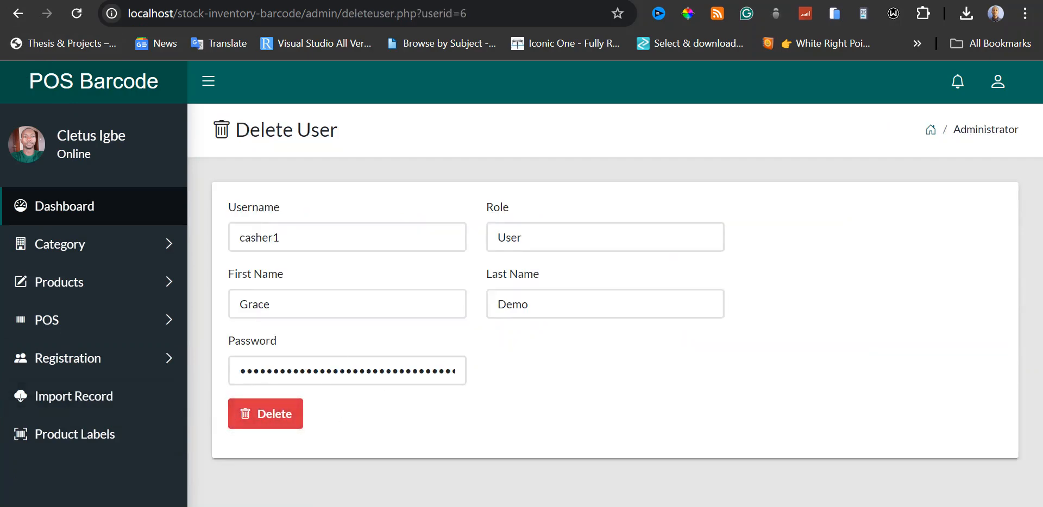
{"action": "left_click", "coordinate": [124, 363]}
{"action": "left_click", "coordinate": [126, 365]}
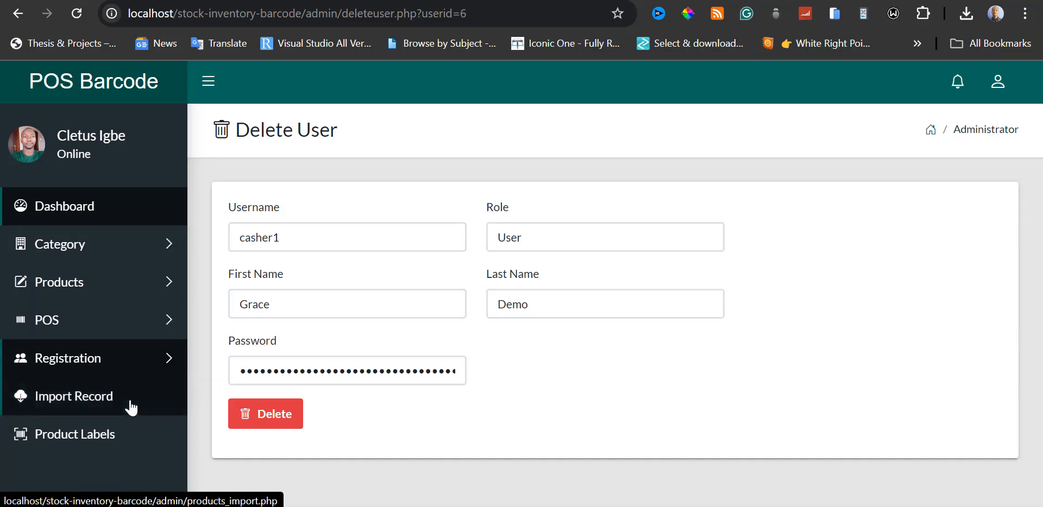
Open the product import page and check the barproducts spreadsheet in Google Sheets before returning to the import page.
{"action": "left_click", "coordinate": [82, 399]}
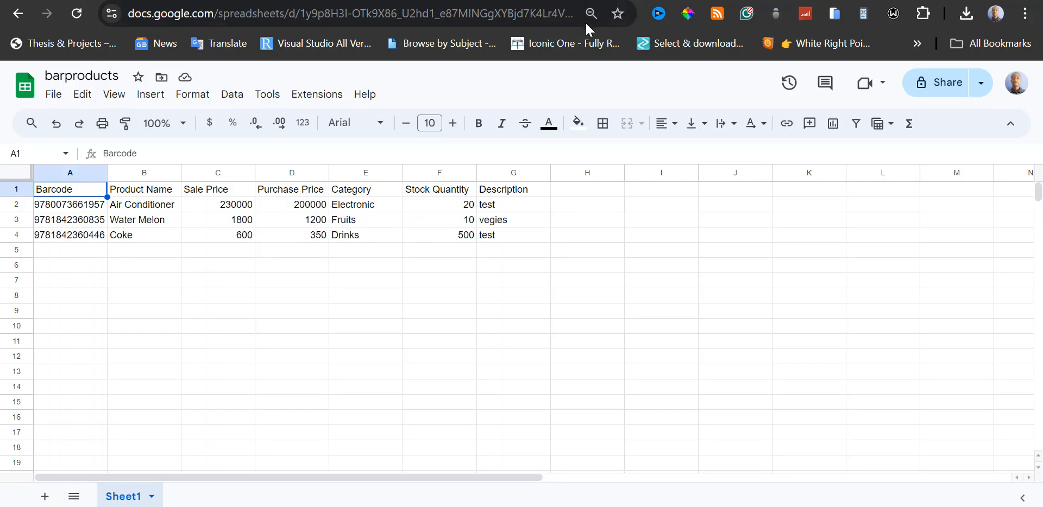
{"action": "left_click", "coordinate": [613, 1]}
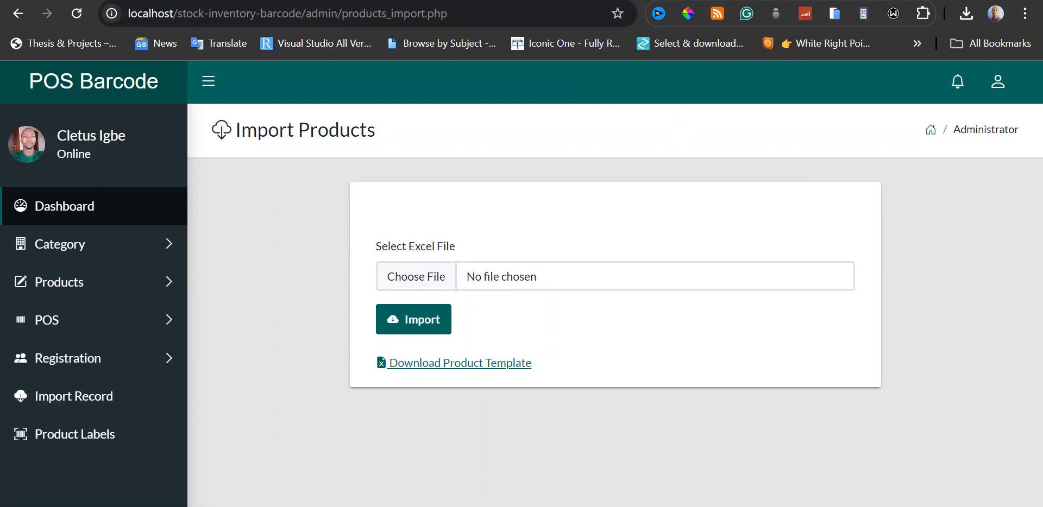
{"action": "left_click", "coordinate": [736, 2]}
{"action": "left_click", "coordinate": [619, 1]}
Import the products from barproducts.xlsx in the Downloads folder.
{"action": "left_click", "coordinate": [427, 279]}
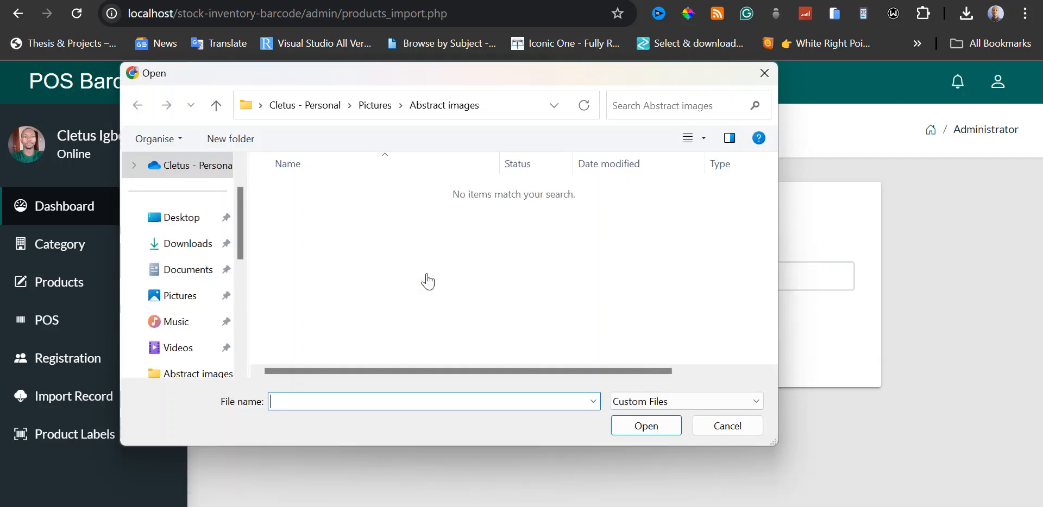
{"action": "left_click", "coordinate": [203, 246]}
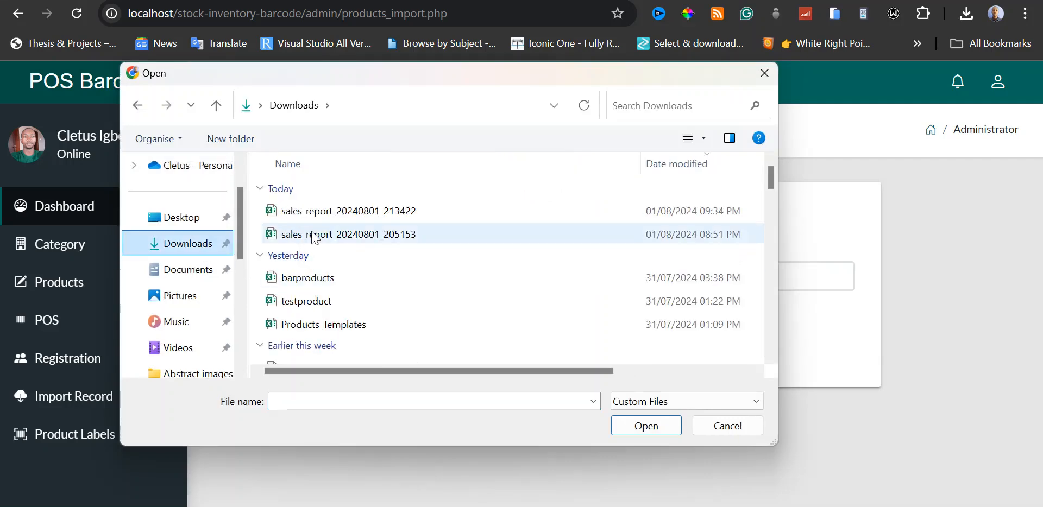
{"action": "double_click", "coordinate": [326, 278]}
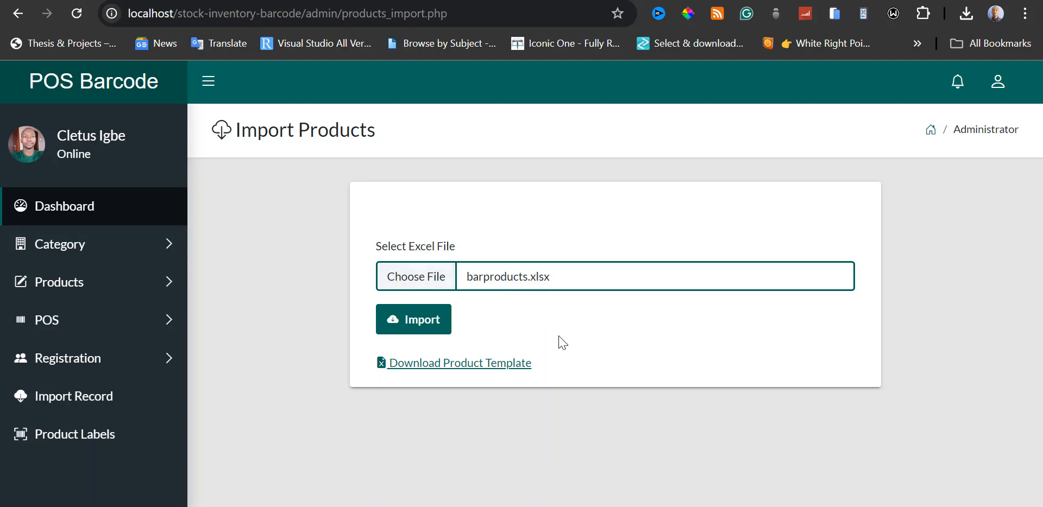
{"action": "left_click", "coordinate": [434, 329]}
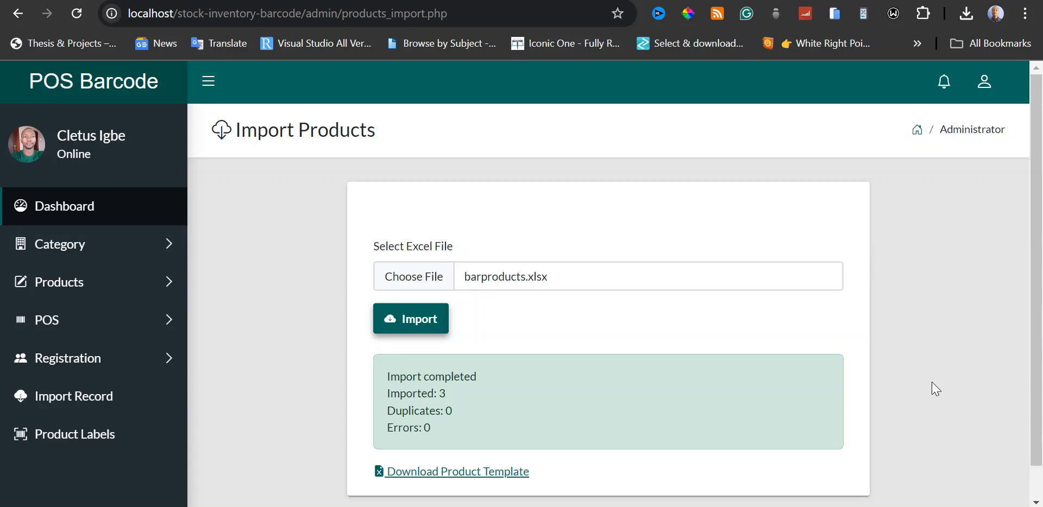
{"action": "scroll", "coordinate": [931, 383], "scroll_direction": "down", "scroll_amount": 1}
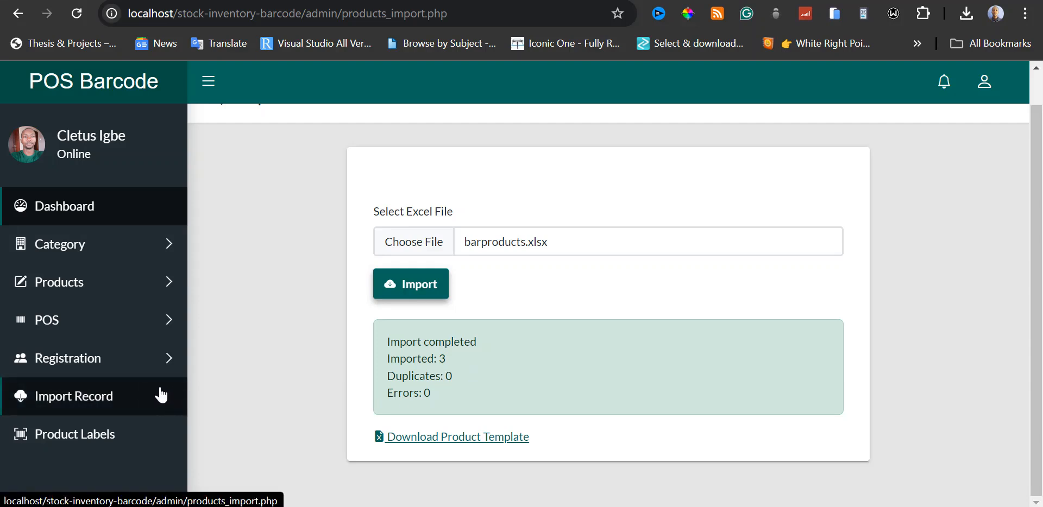
Open the product list and compare the imported products with the barproducts spreadsheet in Google Sheets.
{"action": "left_click", "coordinate": [156, 286]}
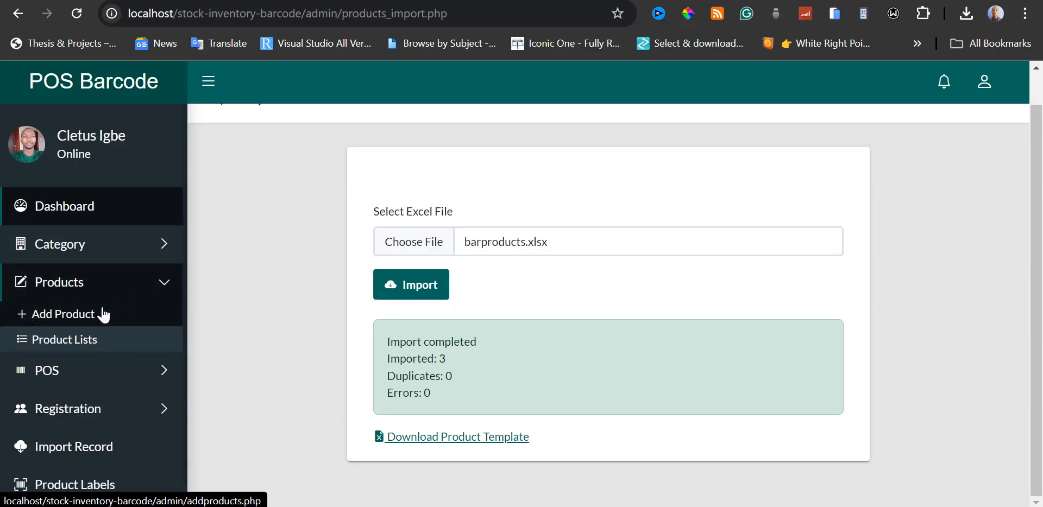
{"action": "left_click", "coordinate": [82, 339]}
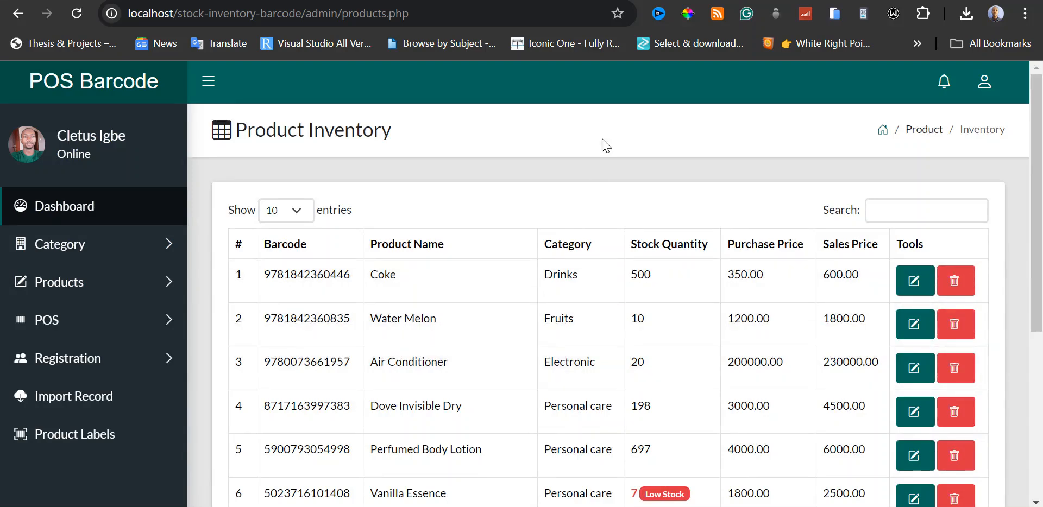
{"action": "left_click", "coordinate": [521, 1]}
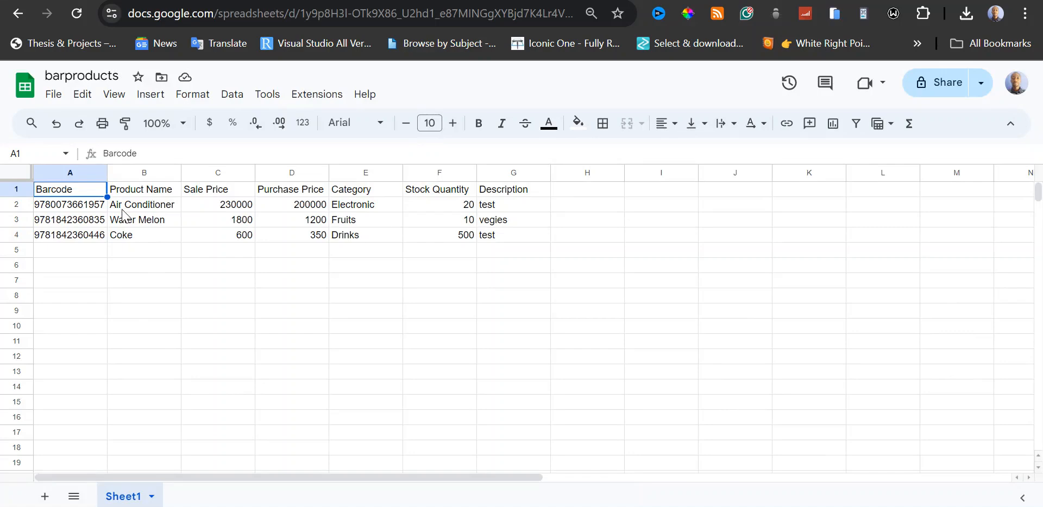
{"action": "left_click", "coordinate": [624, 1]}
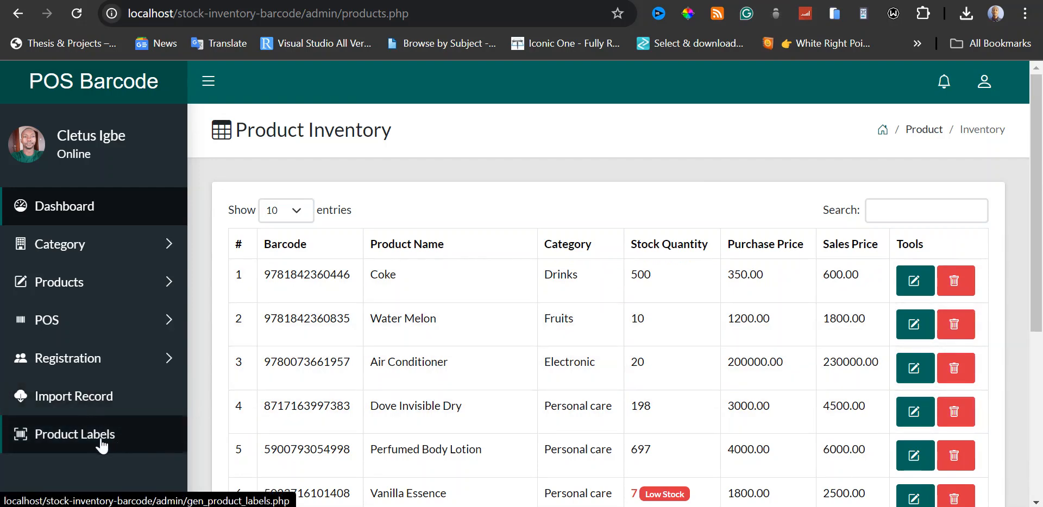
Generate barcode product labels for the product "Hand Fan" with a sales price of 13000.
{"action": "left_click", "coordinate": [101, 444]}
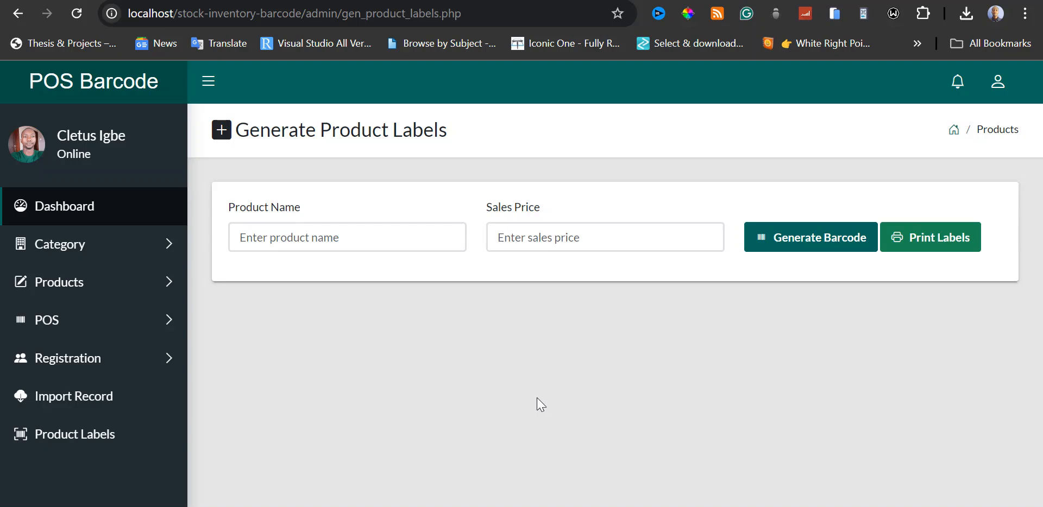
{"action": "left_click", "coordinate": [242, 238]}
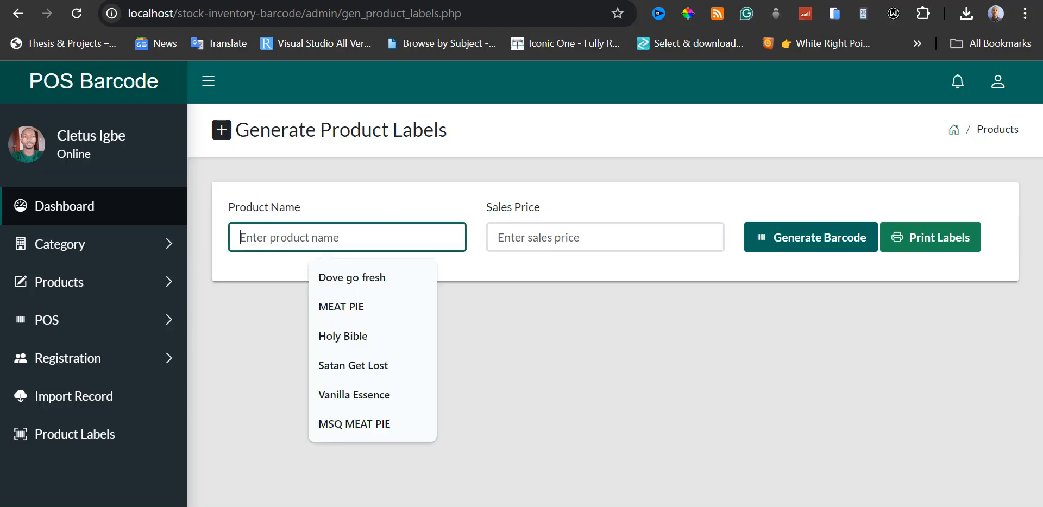
{"action": "type", "text": "Hand"}
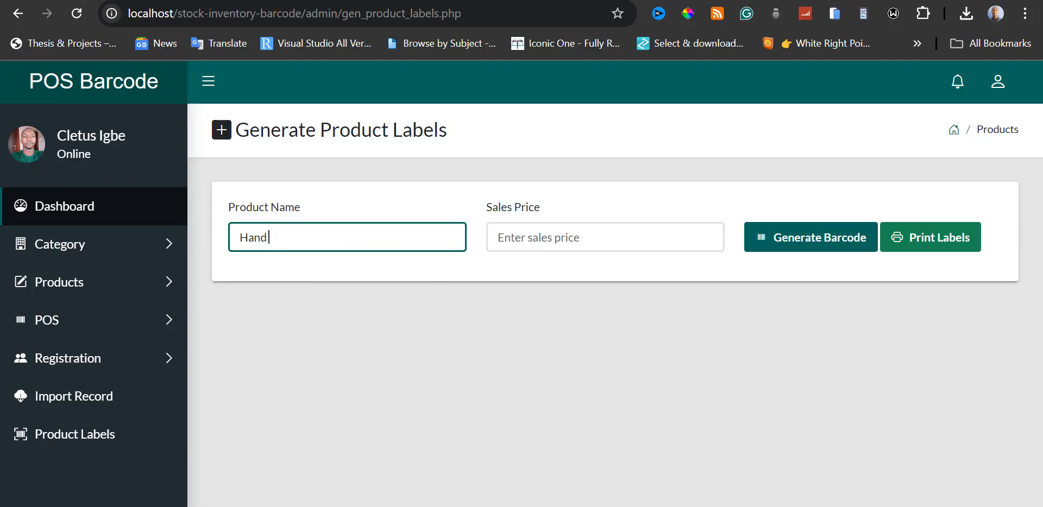
{"action": "type", "text": " Fan"}
{"action": "left_click", "coordinate": [497, 238]}
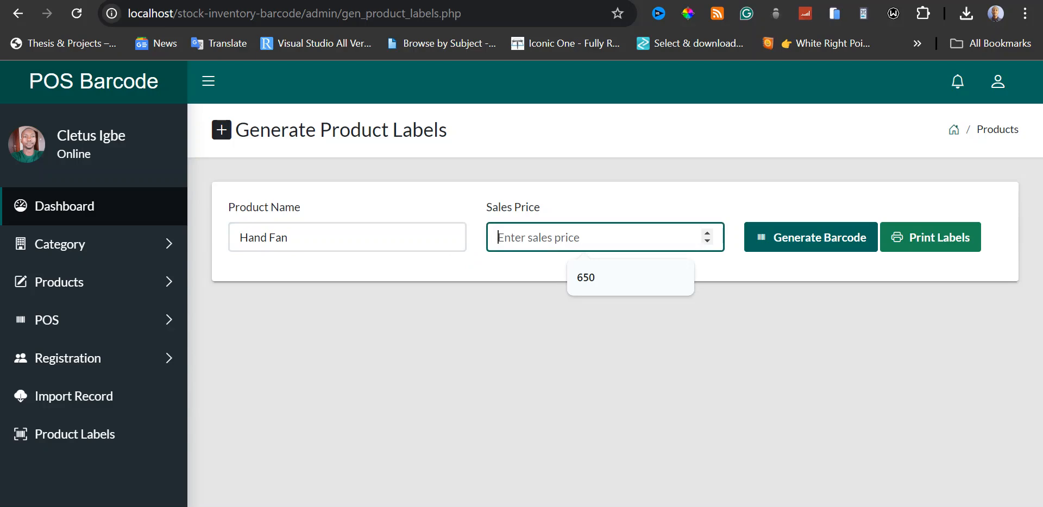
{"action": "type", "text": "13000"}
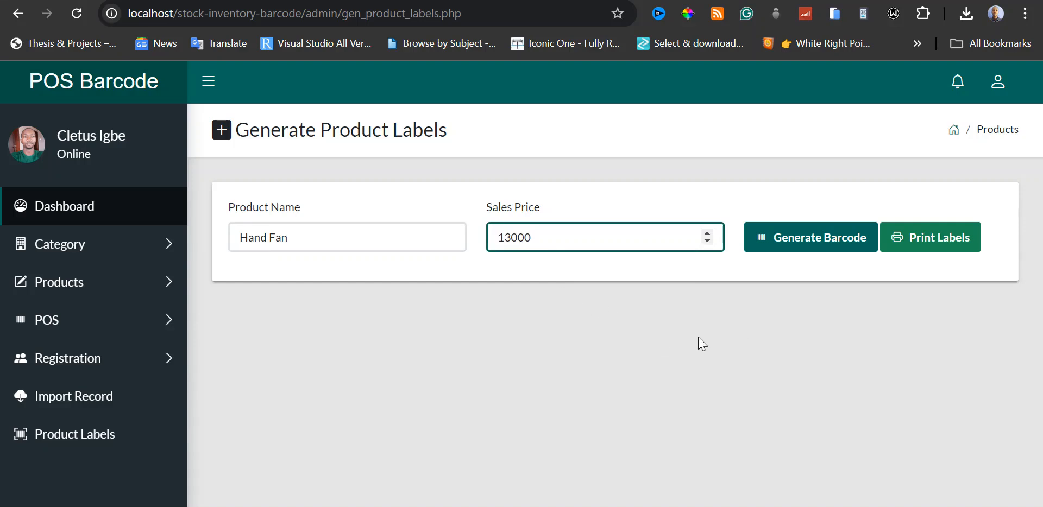
{"action": "left_click", "coordinate": [804, 241]}
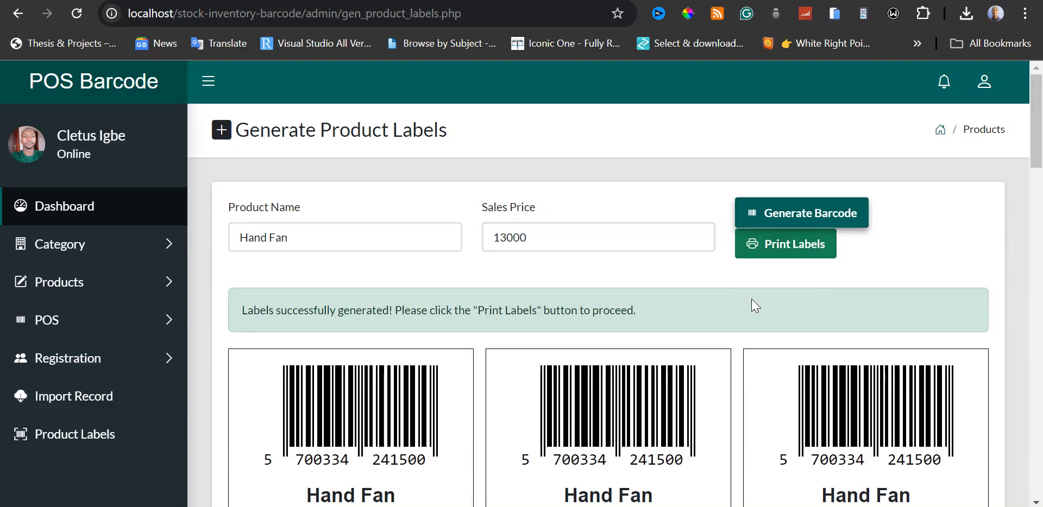
Look through the generated Hand Fan labels and their print preview, then cancel printing.
{"action": "scroll", "coordinate": [966, 282], "scroll_direction": "down", "scroll_amount": 5}
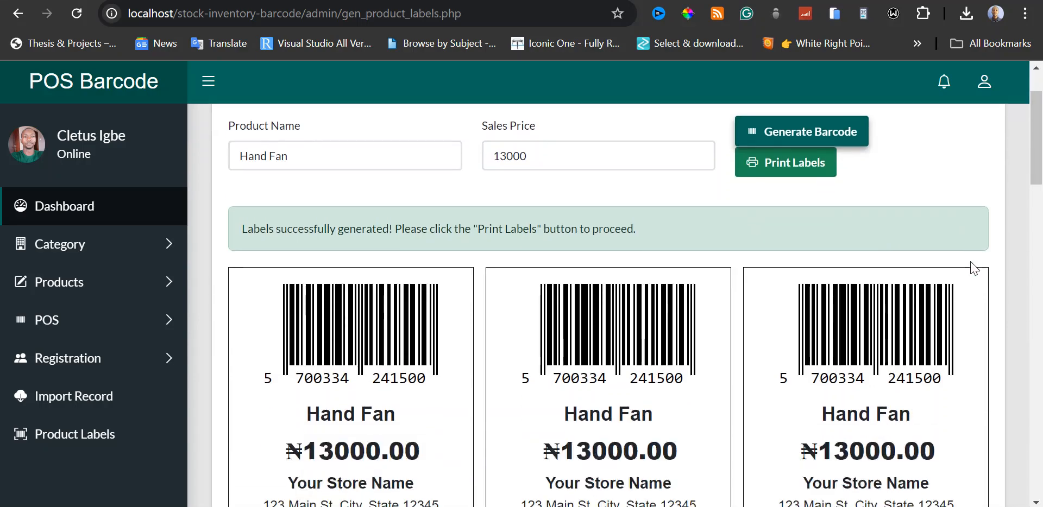
{"action": "scroll", "coordinate": [975, 267], "scroll_direction": "down", "scroll_amount": 10}
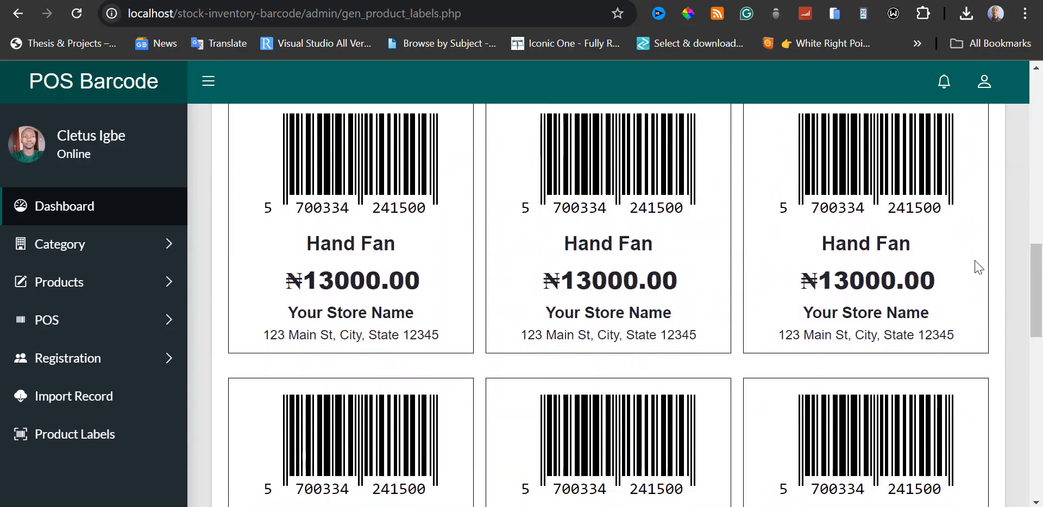
{"action": "scroll", "coordinate": [977, 267], "scroll_direction": "down", "scroll_amount": 12}
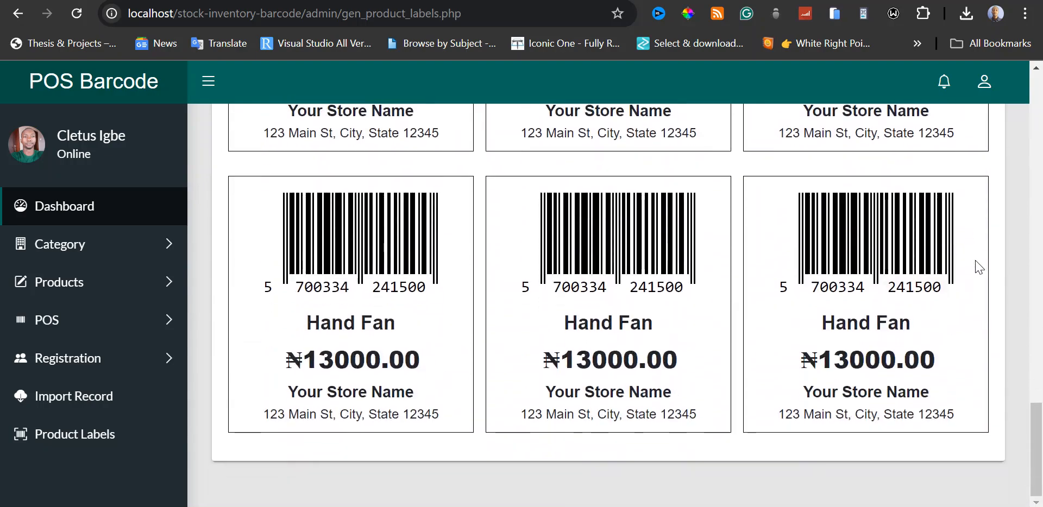
{"action": "scroll", "coordinate": [979, 267], "scroll_direction": "up", "scroll_amount": 15}
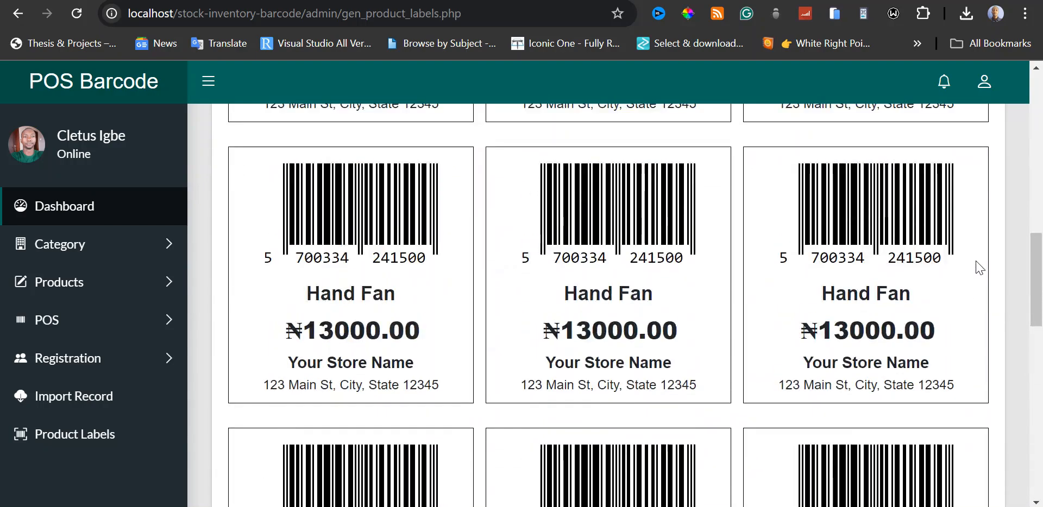
{"action": "scroll", "coordinate": [979, 267], "scroll_direction": "up", "scroll_amount": 8}
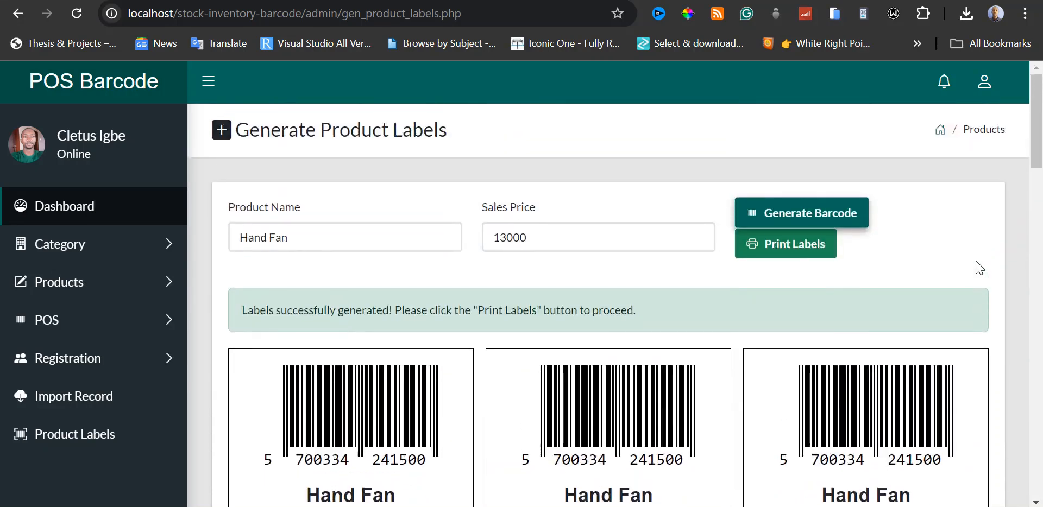
{"action": "left_click", "coordinate": [813, 252]}
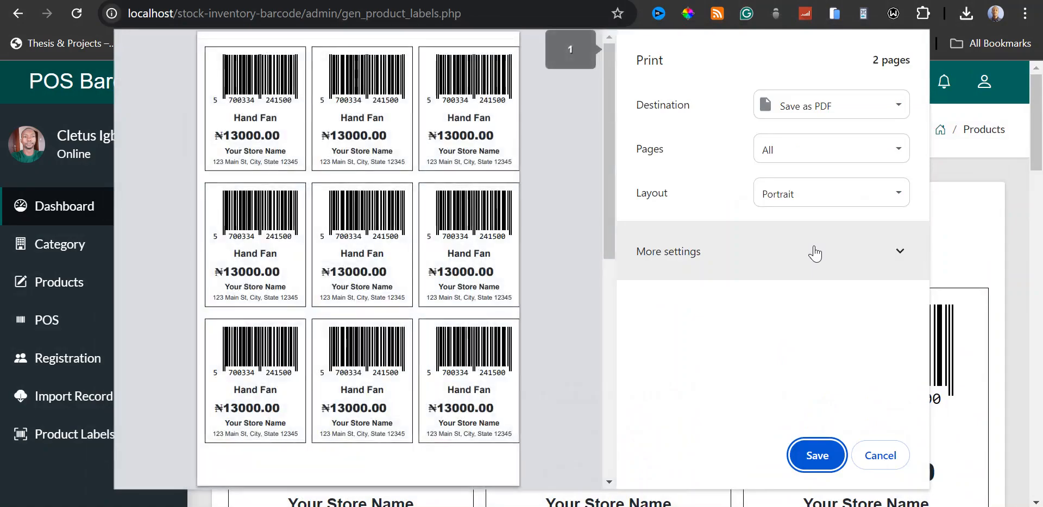
{"action": "left_click_drag", "start_coordinate": [605, 99], "coordinate": [634, 93]}
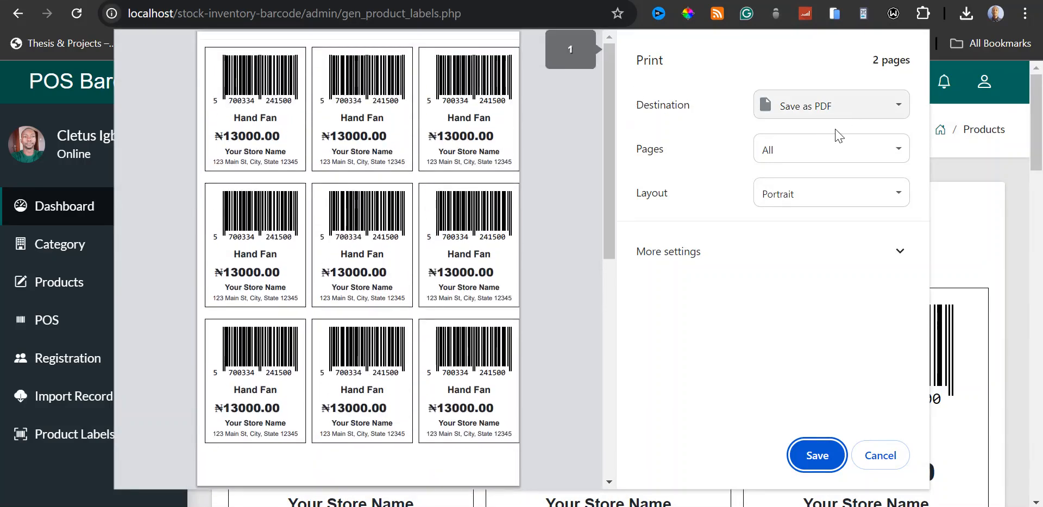
{"action": "left_click", "coordinate": [876, 459]}
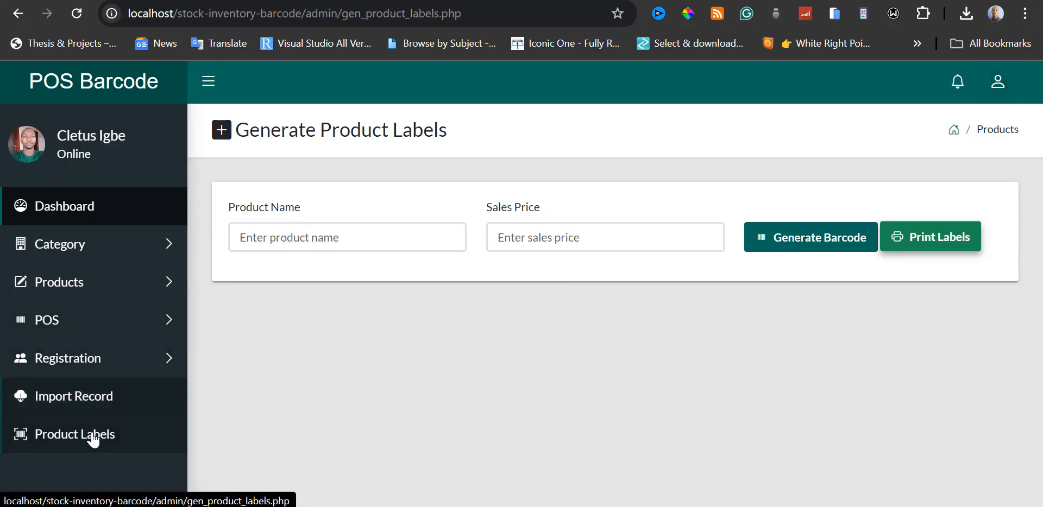
View the list of registered users and log out of the administrator account.
{"action": "left_click", "coordinate": [84, 360]}
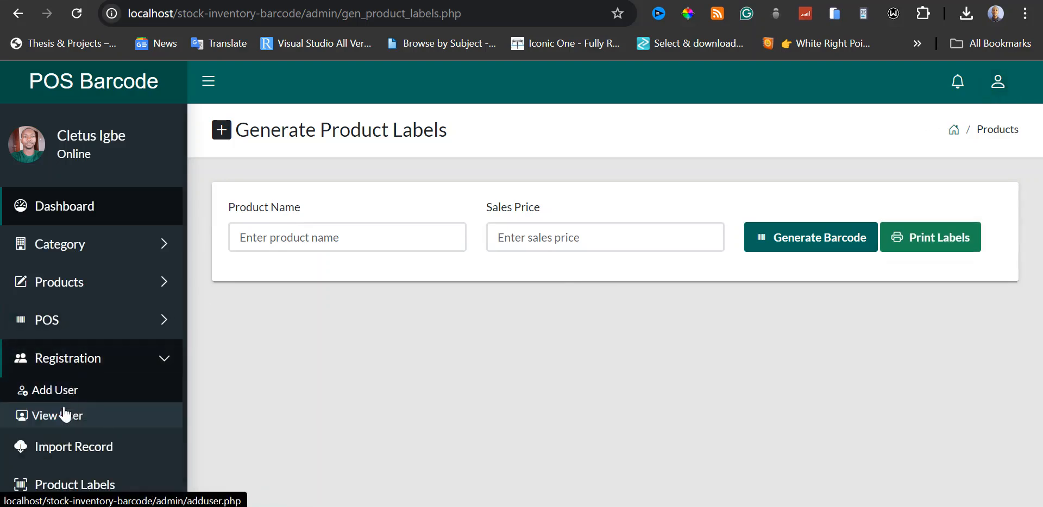
{"action": "left_click", "coordinate": [68, 415]}
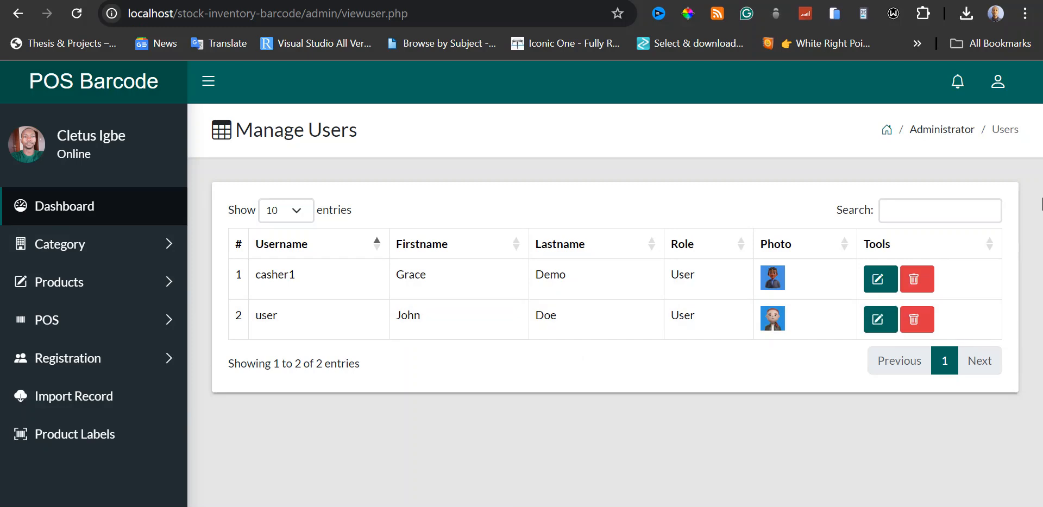
{"action": "left_click", "coordinate": [998, 83]}
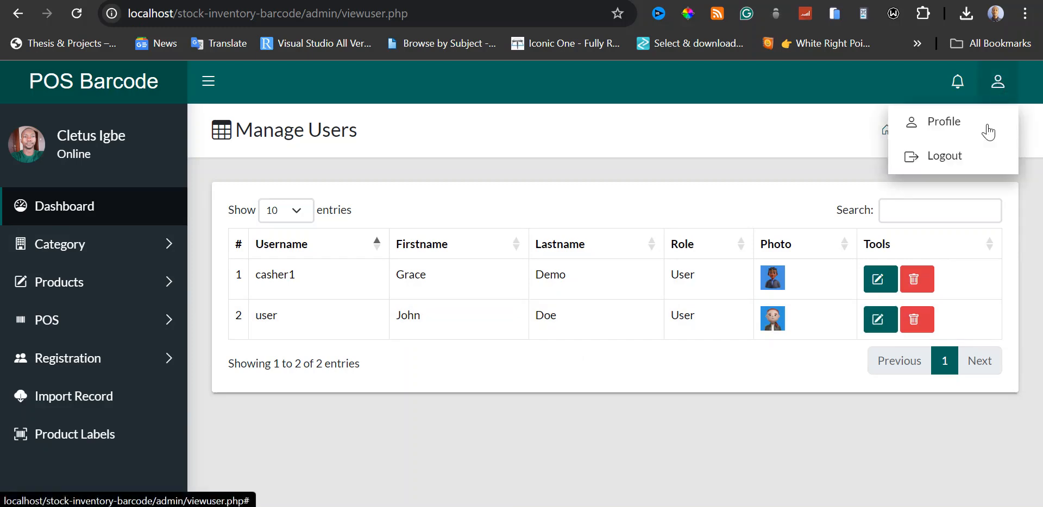
{"action": "left_click", "coordinate": [947, 155]}
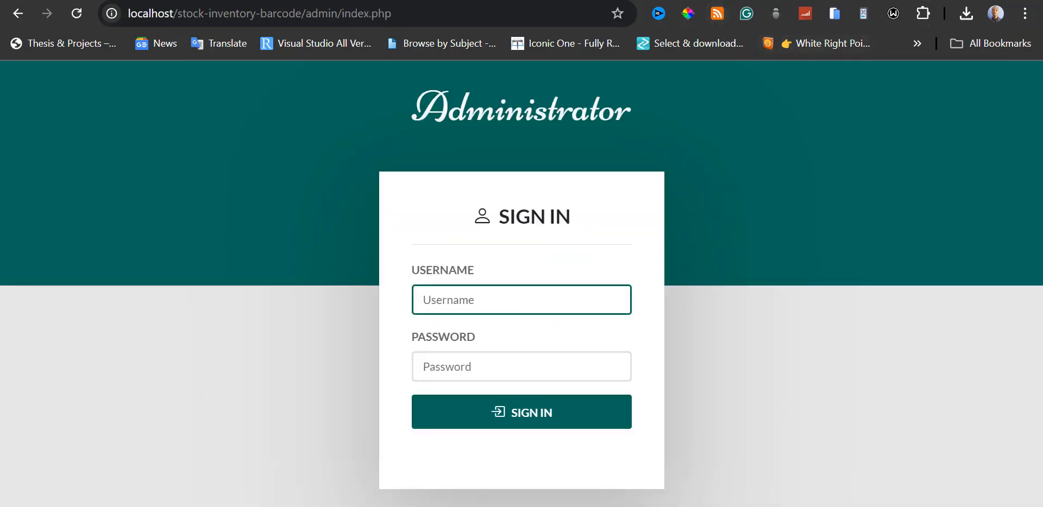
Open the cashier sign-in page at localhost/stock-inventory-barcode in a new browser tab.
{"action": "left_click_drag", "start_coordinate": [301, 13], "coordinate": [128, 13]}
{"action": "key", "text": "ctrl+c"}
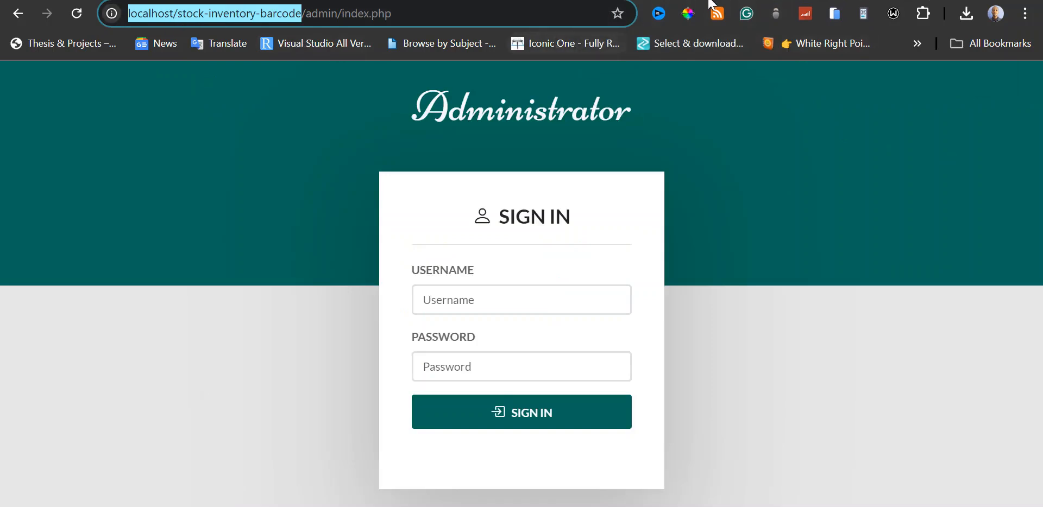
{"action": "key", "text": "ctrl+Tab"}
{"action": "key", "text": "ctrl+t"}
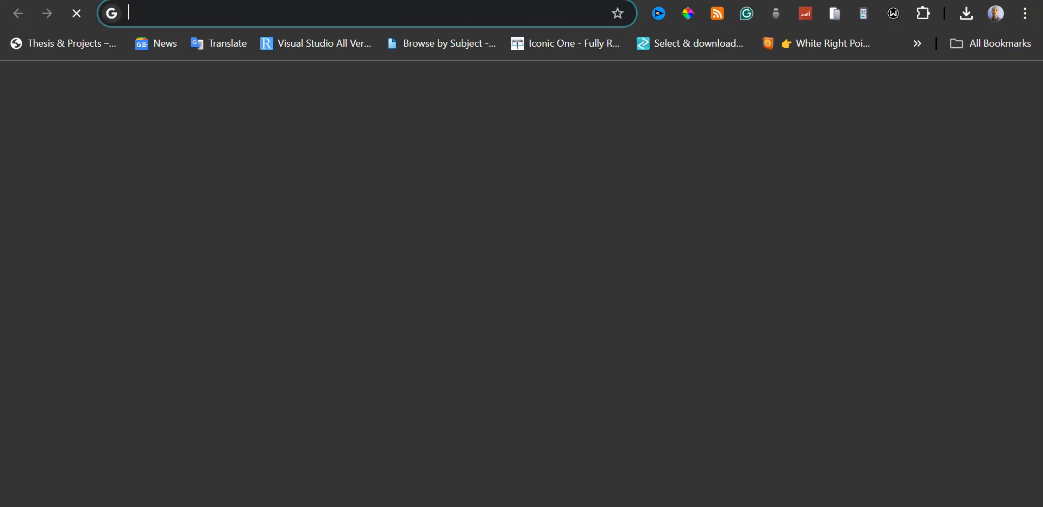
{"action": "key", "text": "ctrl+v"}
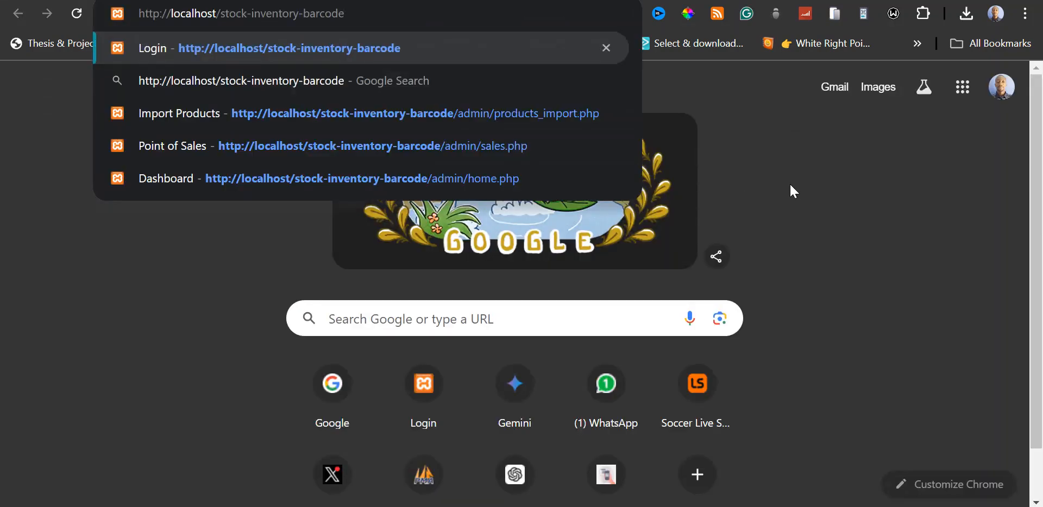
{"action": "key", "text": "Return"}
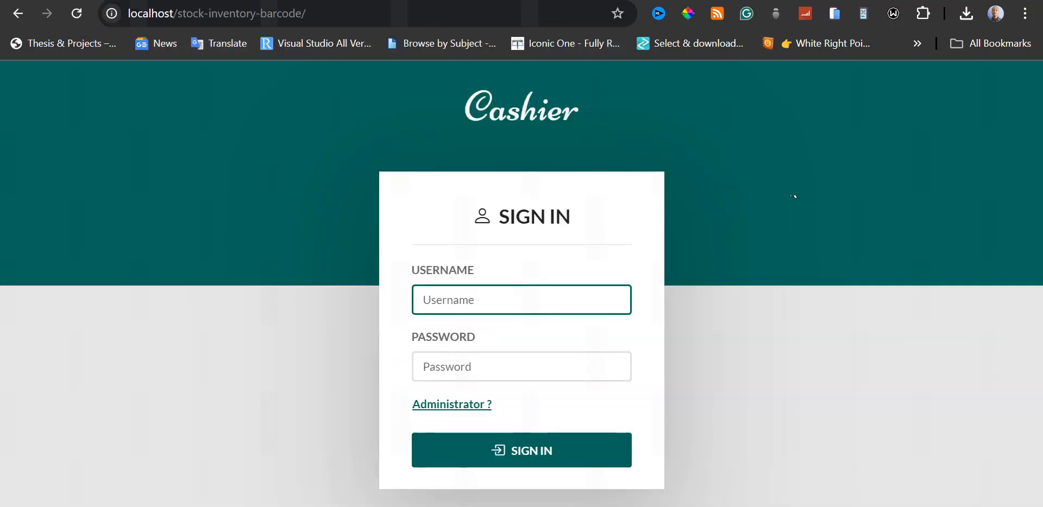
{"action": "left_click_drag", "start_coordinate": [306, 14], "coordinate": [381, 13]}
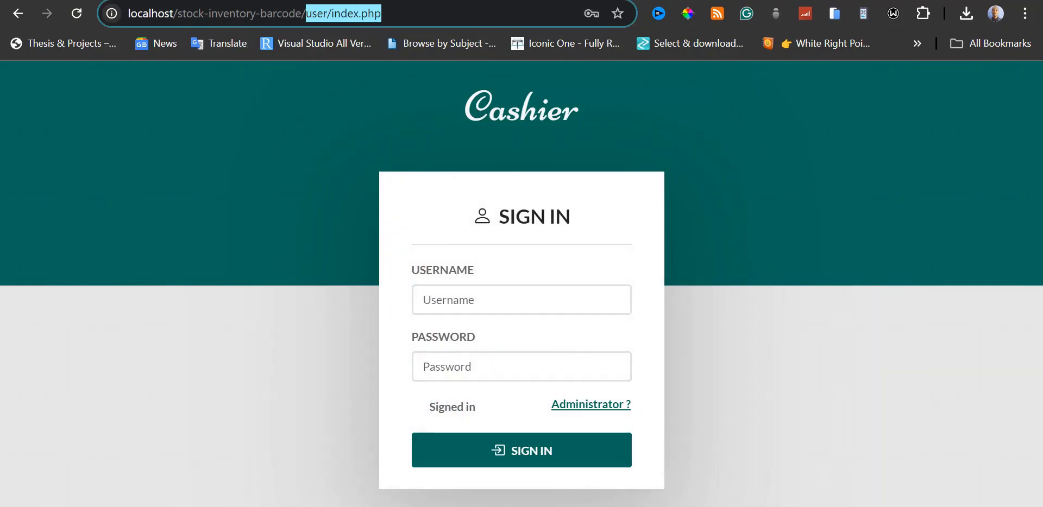
{"action": "key", "text": "BackSpace"}
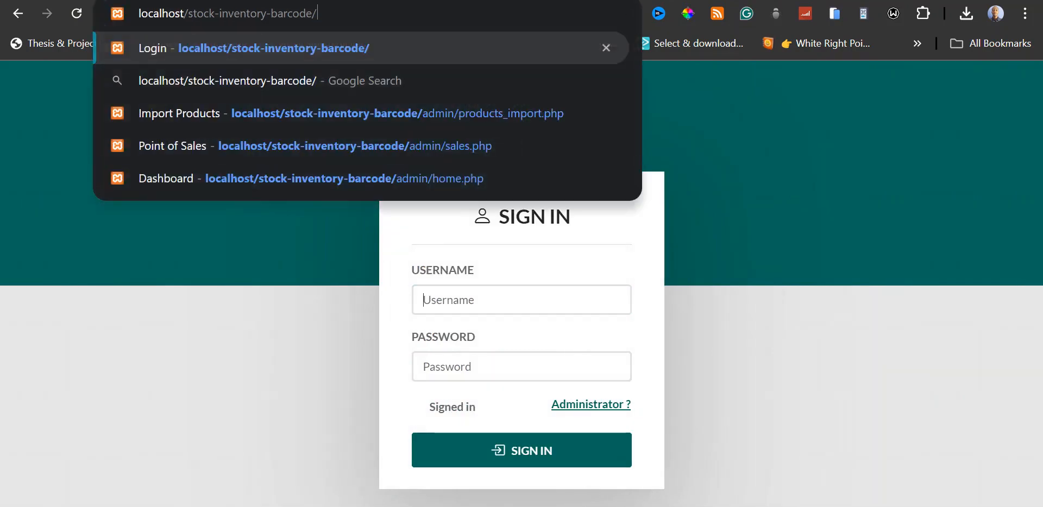
{"action": "key", "text": "Return"}
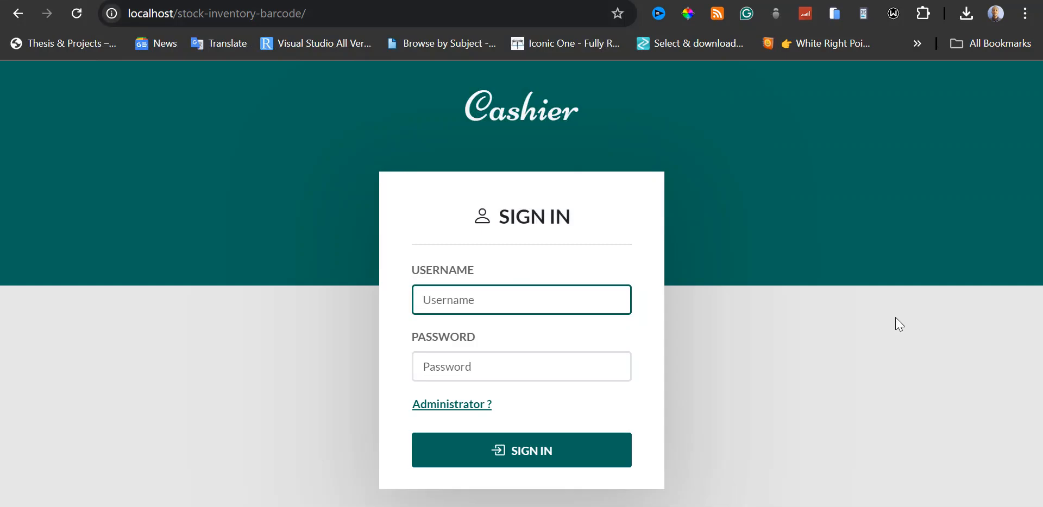
Sign in as cashier with username casher1 and the account password, and dismiss the saved-password warning.
{"action": "type", "text": "cha"}
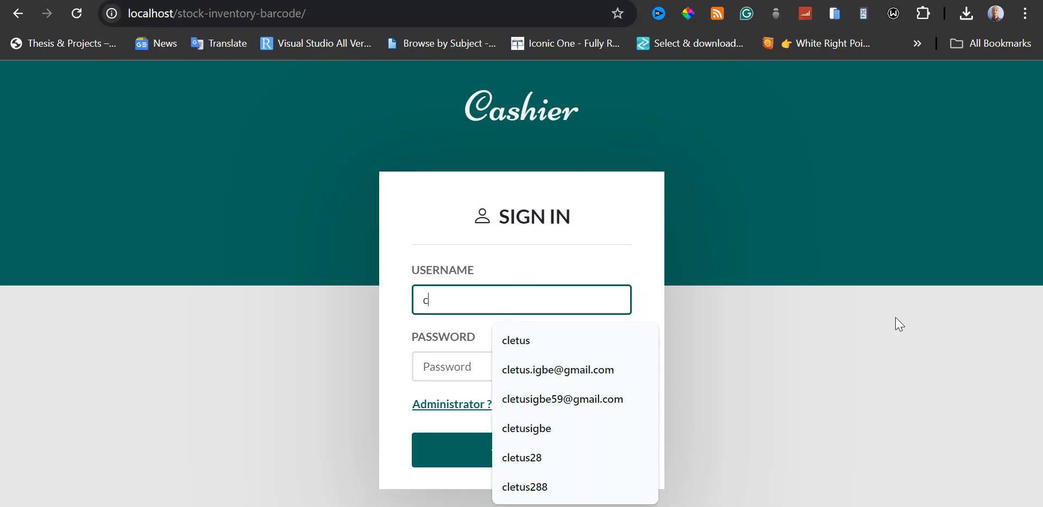
{"action": "key", "text": "BackSpace"}
{"action": "key", "text": "BackSpace"}
{"action": "type", "text": "ash"}
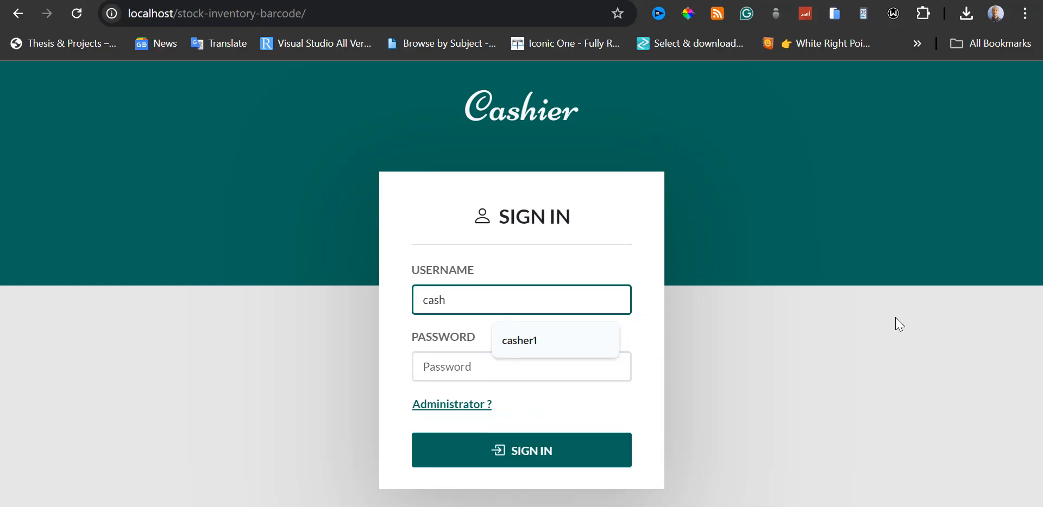
{"action": "left_click", "coordinate": [593, 349]}
{"action": "key", "text": "Tab"}
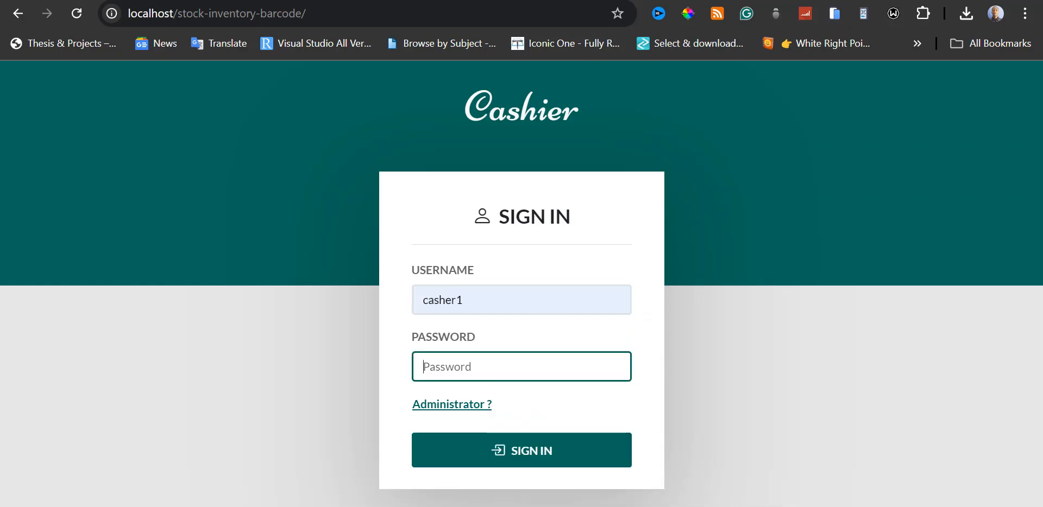
{"action": "type", "text": "123456"}
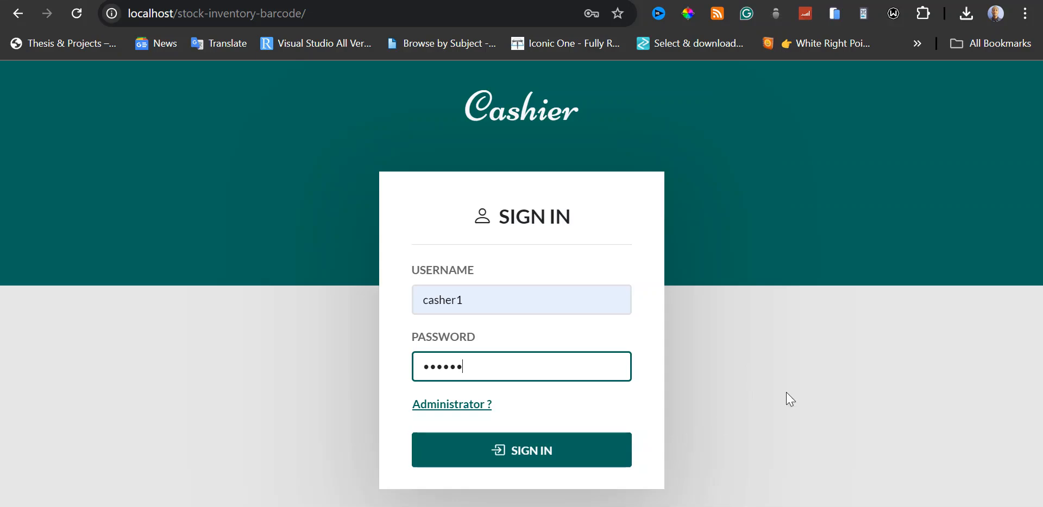
{"action": "left_click", "coordinate": [566, 455]}
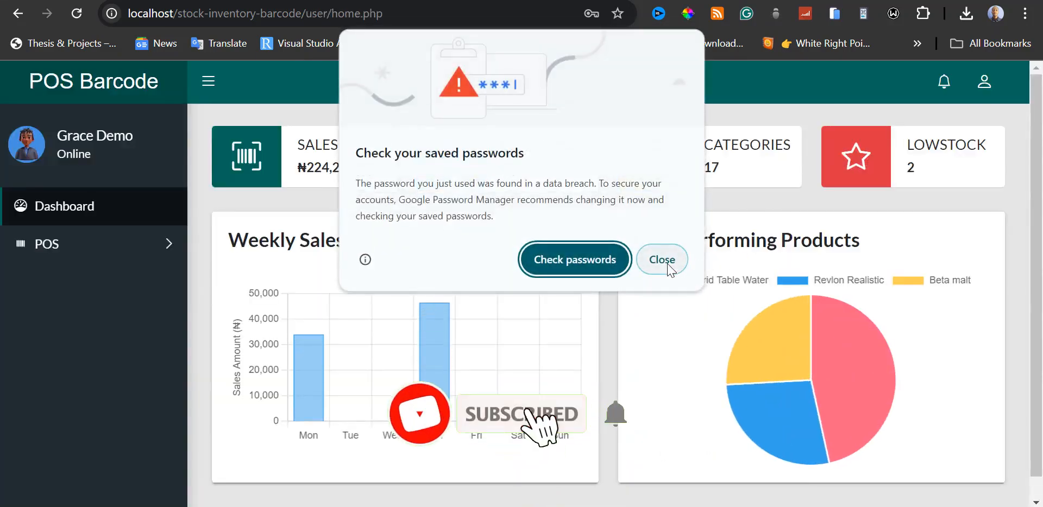
{"action": "left_click", "coordinate": [665, 259]}
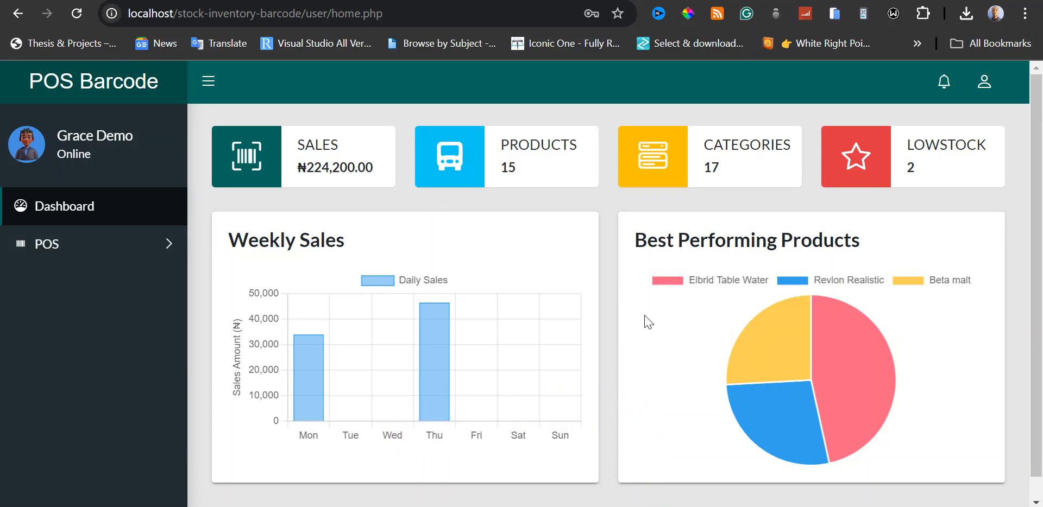
Look at the cashier's point-of-sale page and the sales report.
{"action": "left_click", "coordinate": [146, 249]}
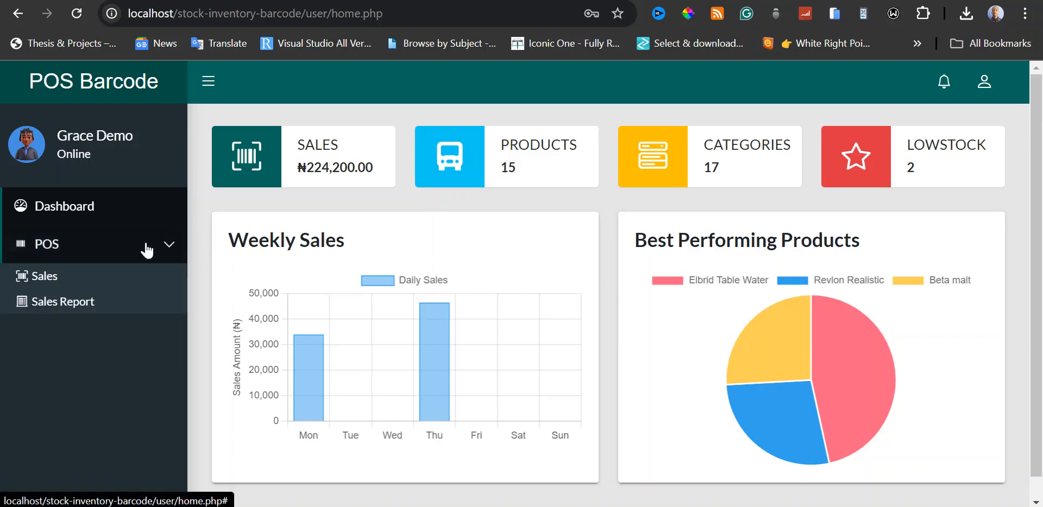
{"action": "left_click", "coordinate": [48, 284]}
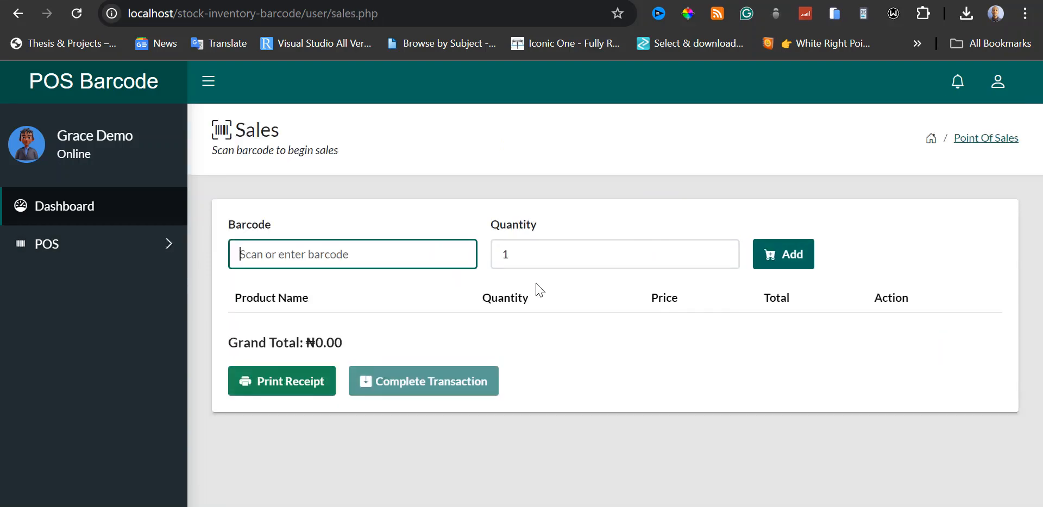
{"action": "key", "text": "Return"}
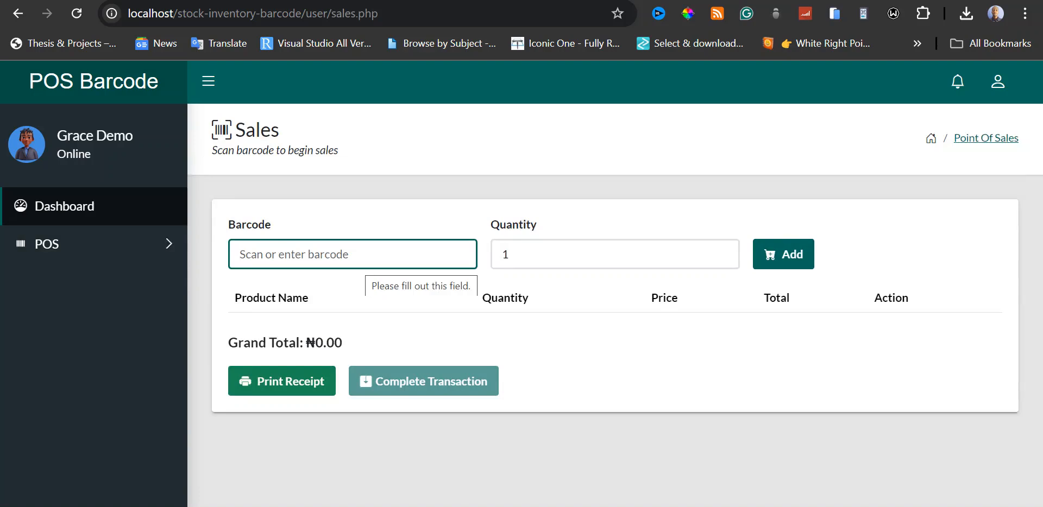
{"action": "left_click", "coordinate": [165, 242]}
{"action": "left_click", "coordinate": [84, 305]}
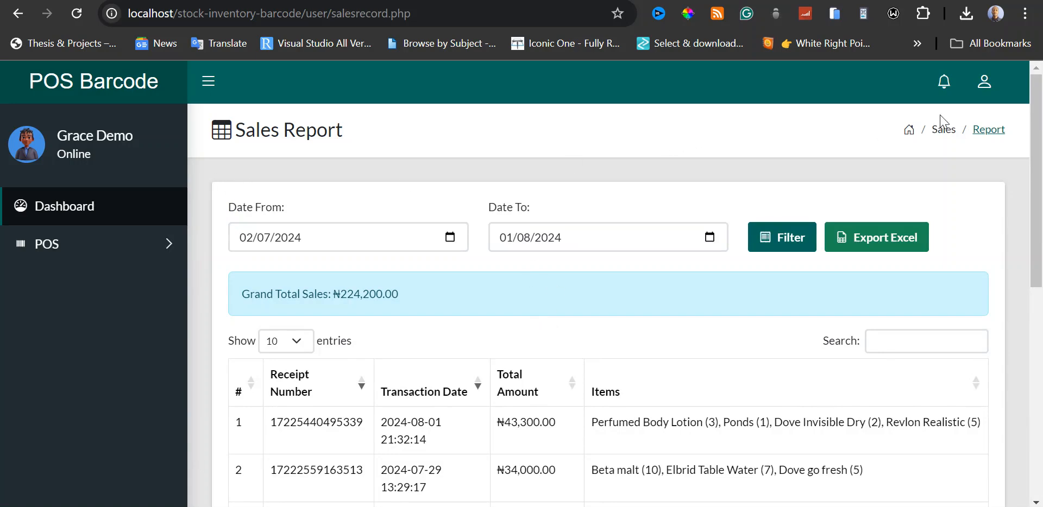
Log out of the cashier account and switch to the Google Docs document describing the POS system.
{"action": "left_click", "coordinate": [991, 85]}
{"action": "left_click", "coordinate": [933, 157]}
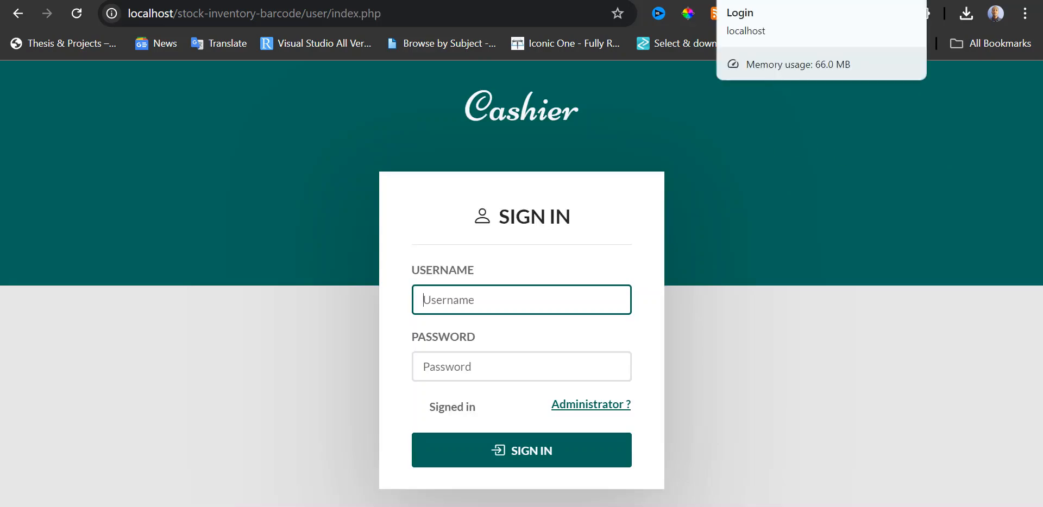
{"action": "left_click", "coordinate": [489, 0]}
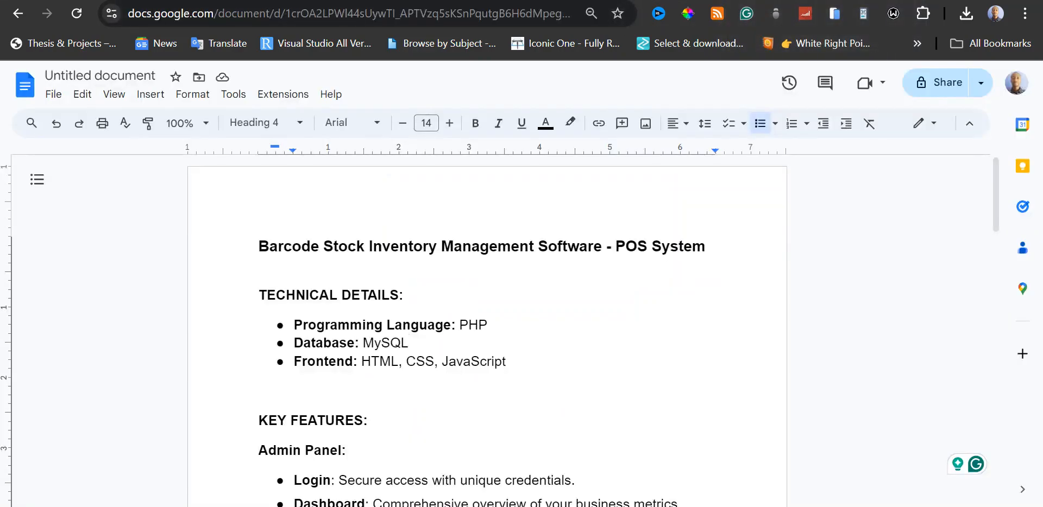